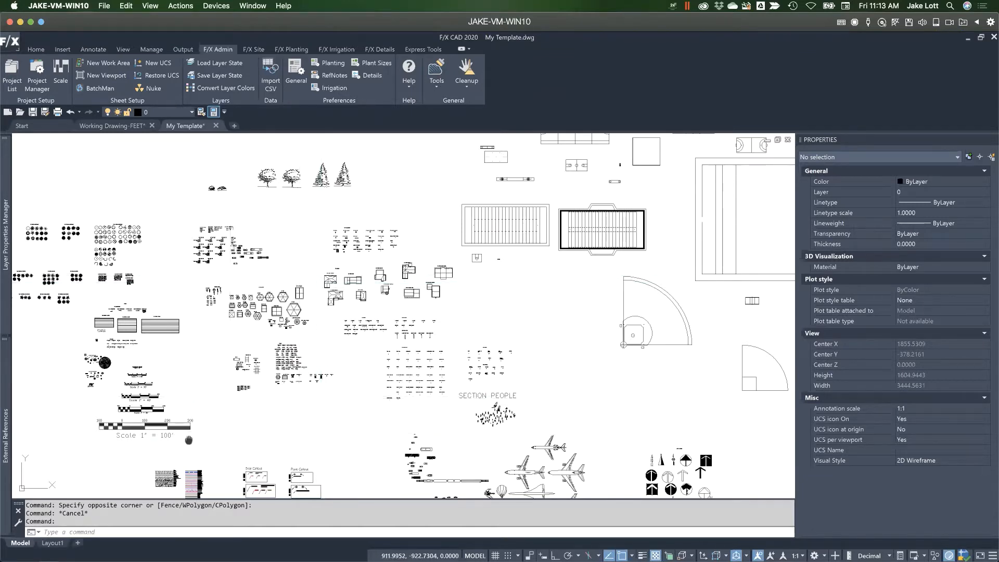
Look over the block library in the My Template drawing, including the scale bars, callouts and plant symbols
middle_click_drag(188, 441, 281, 354)
scroll(283, 379, "up", 3)
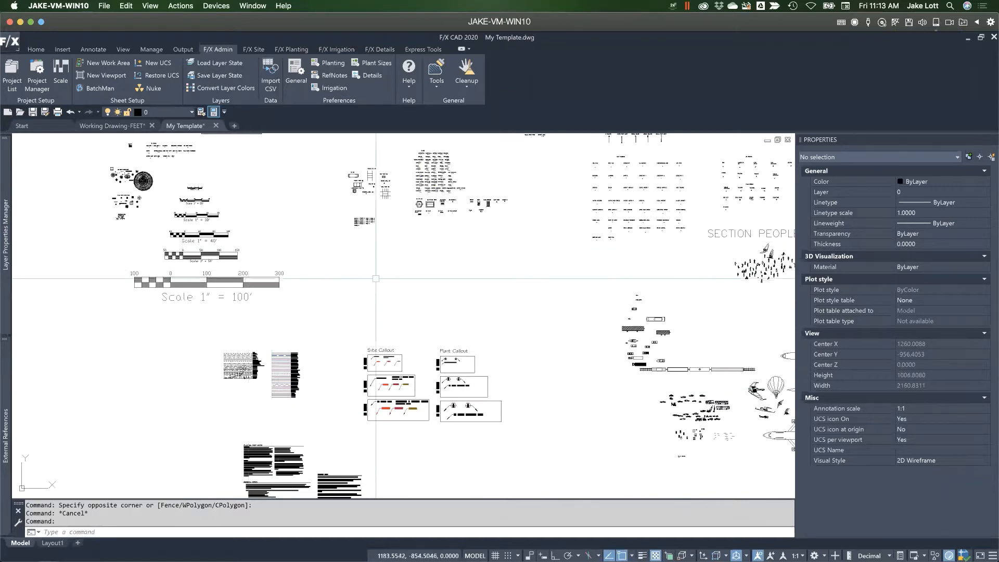
middle_click_drag(332, 281, 390, 345)
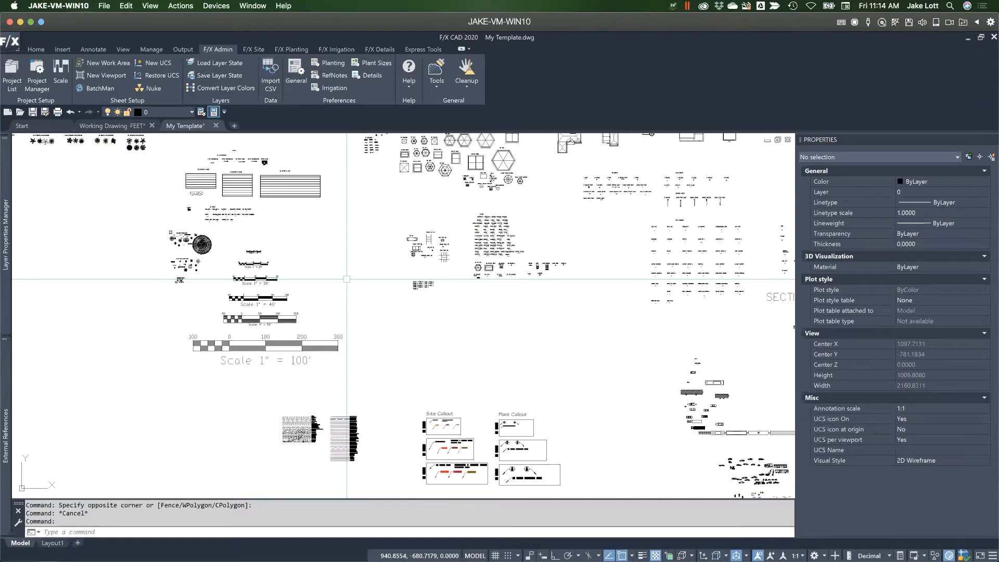
scroll(346, 279, "down", 3)
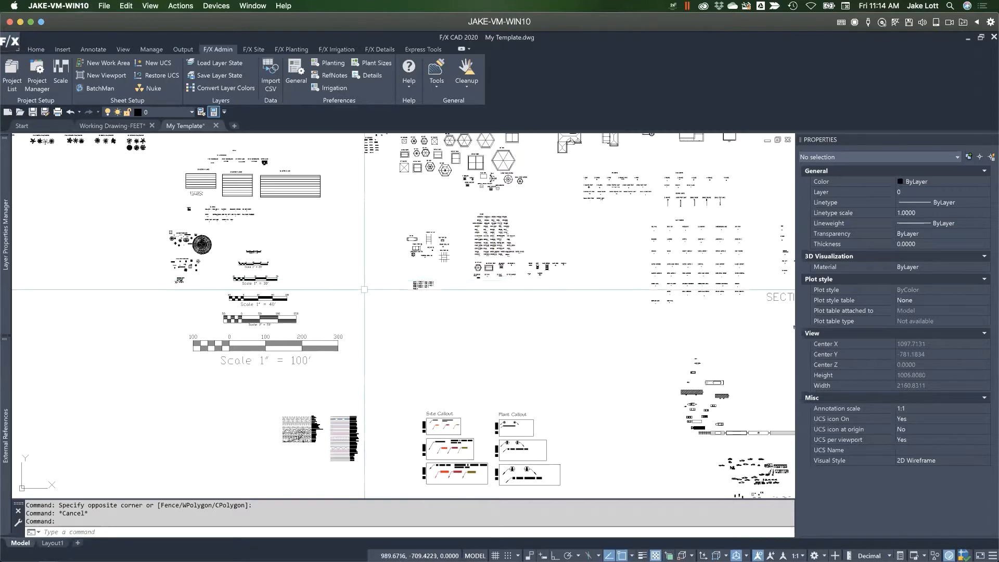
scroll(365, 255, "up", 3)
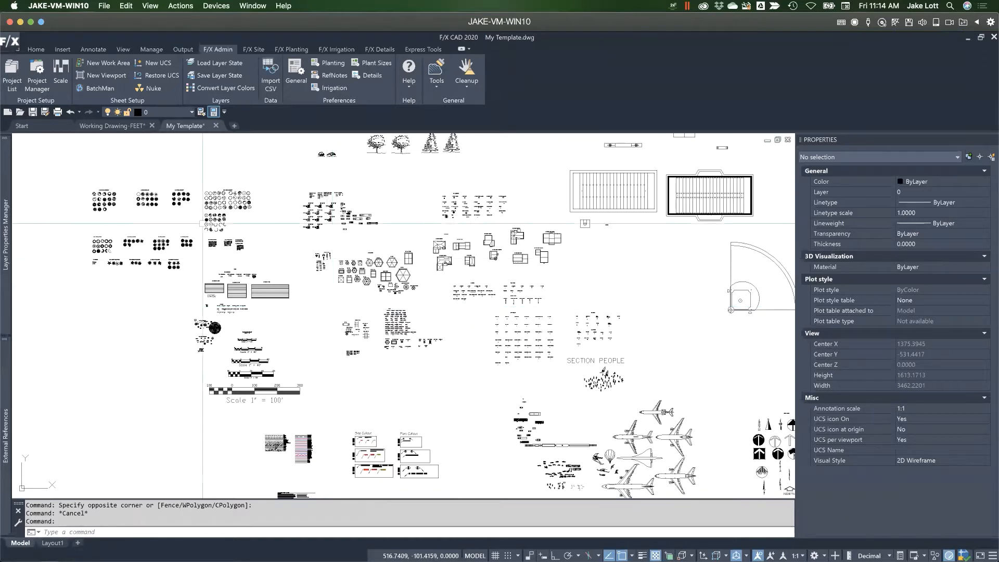
scroll(190, 228, "up", 4)
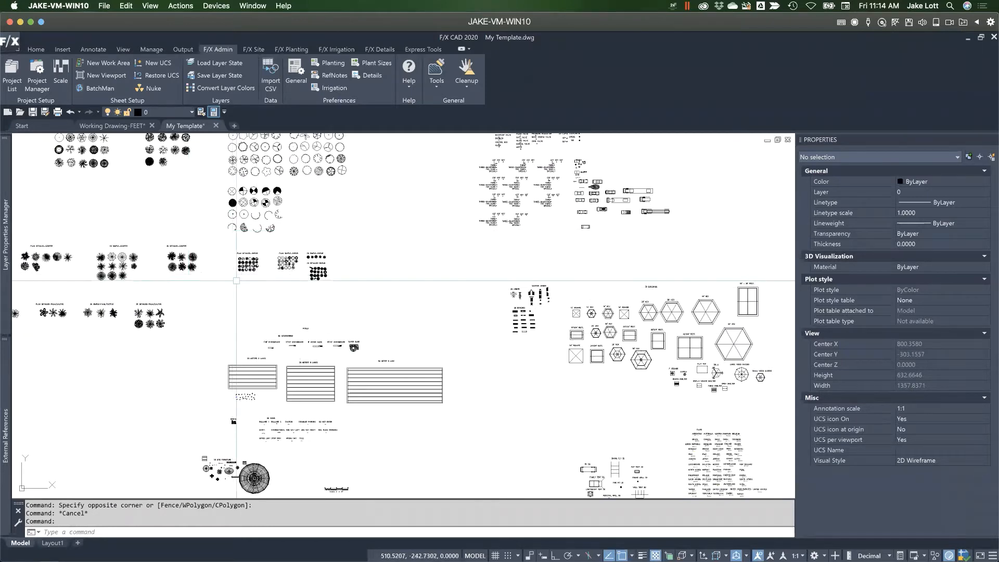
scroll(229, 233, "up", 2)
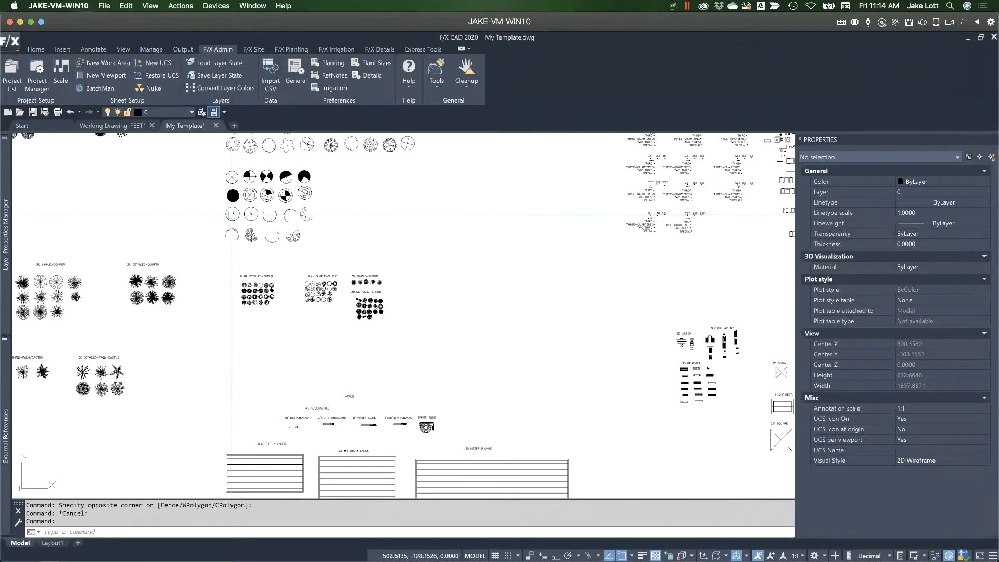
scroll(271, 339, "down", 2)
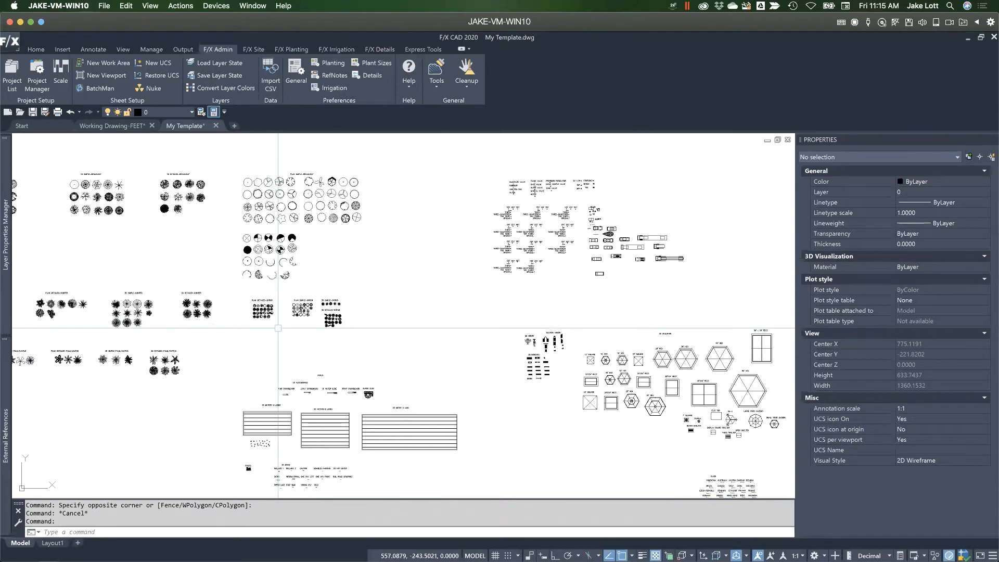
Switch to File Explorer and open Imperial-Site-Feet.dwg from LandFX > Admin > CAD Standards Binder > CAD Templates > Dim styles
key("alt+Tab")
key("alt+Tab")
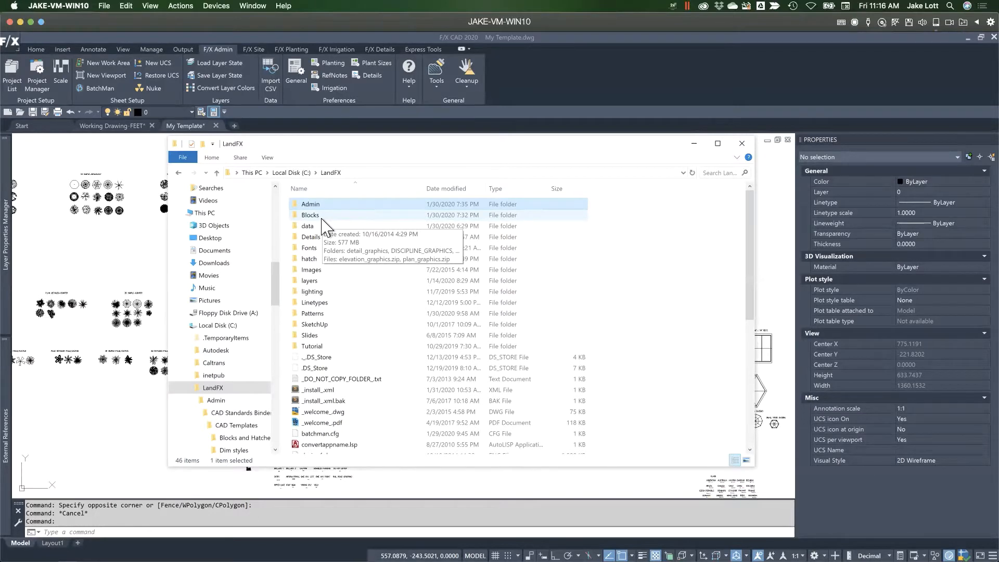
double_click(318, 205)
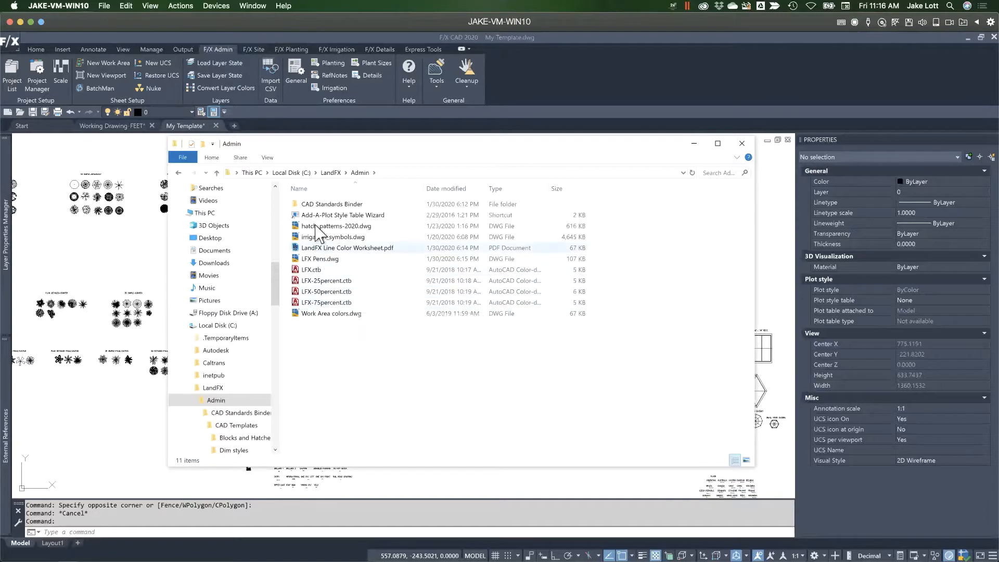
left_click(314, 204)
double_click(314, 205)
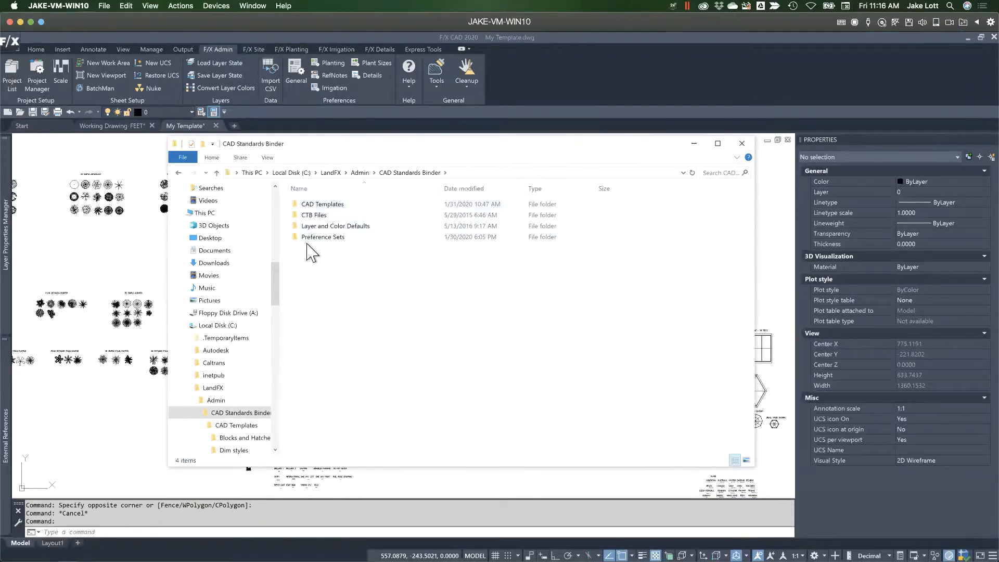
double_click(312, 206)
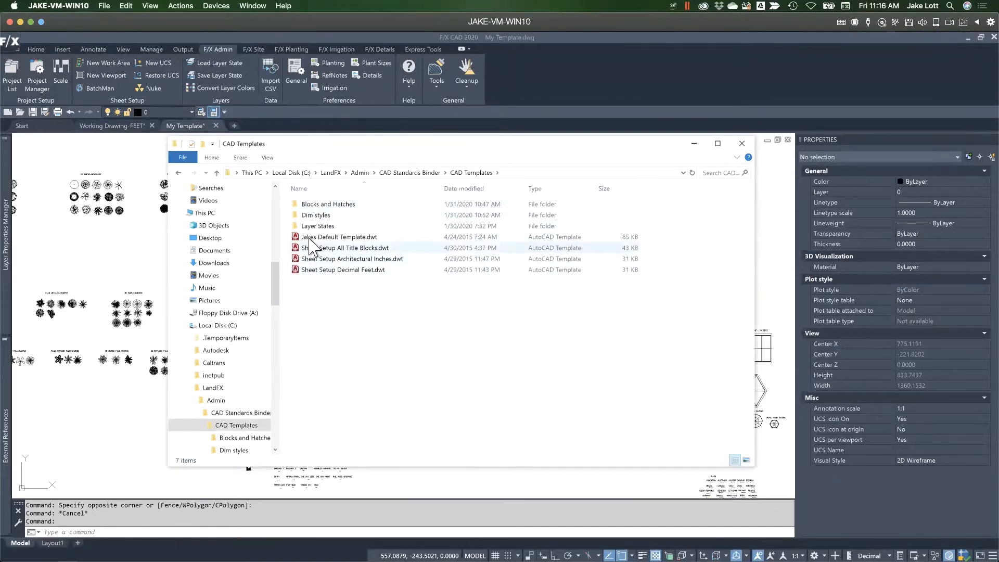
double_click(321, 215)
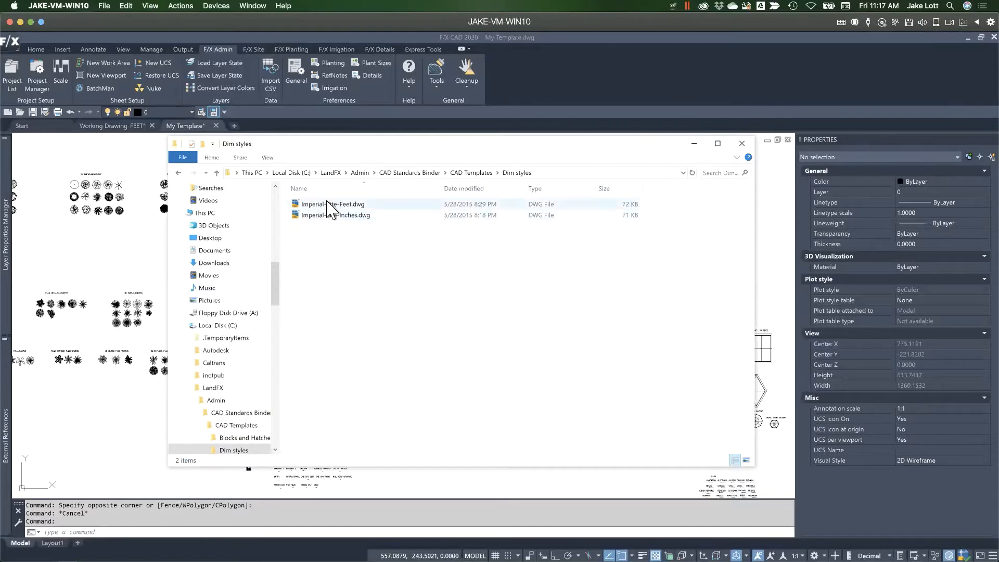
double_click(328, 204)
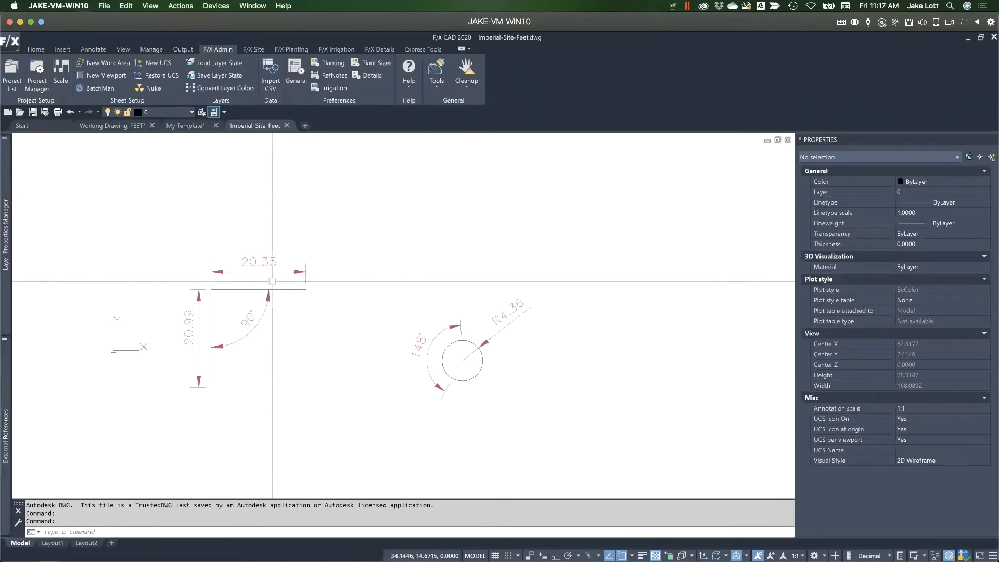
Modify the LandFX-SDIM20 dimension style to use Architectural tick for its first and second arrowheads
left_click(146, 49)
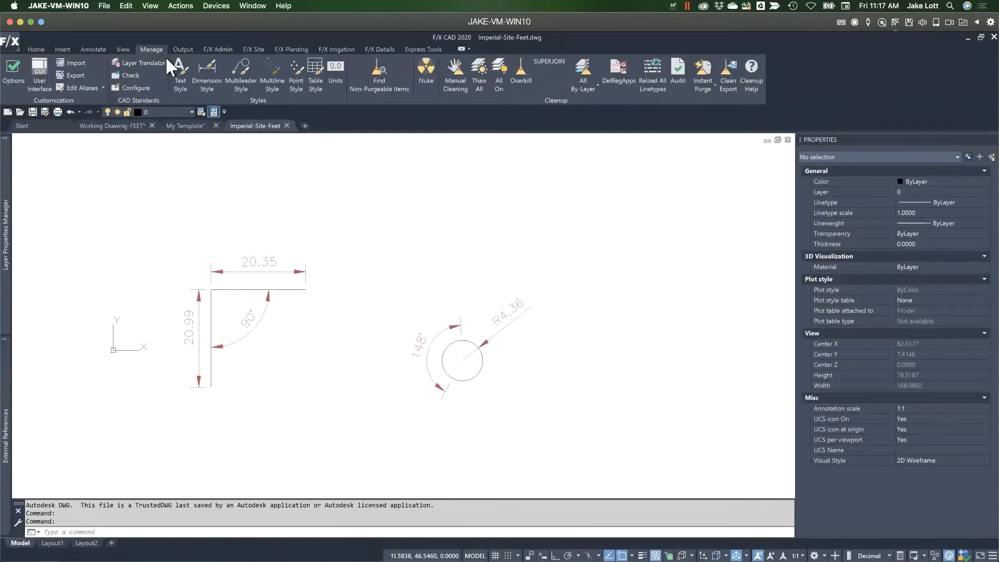
left_click(207, 73)
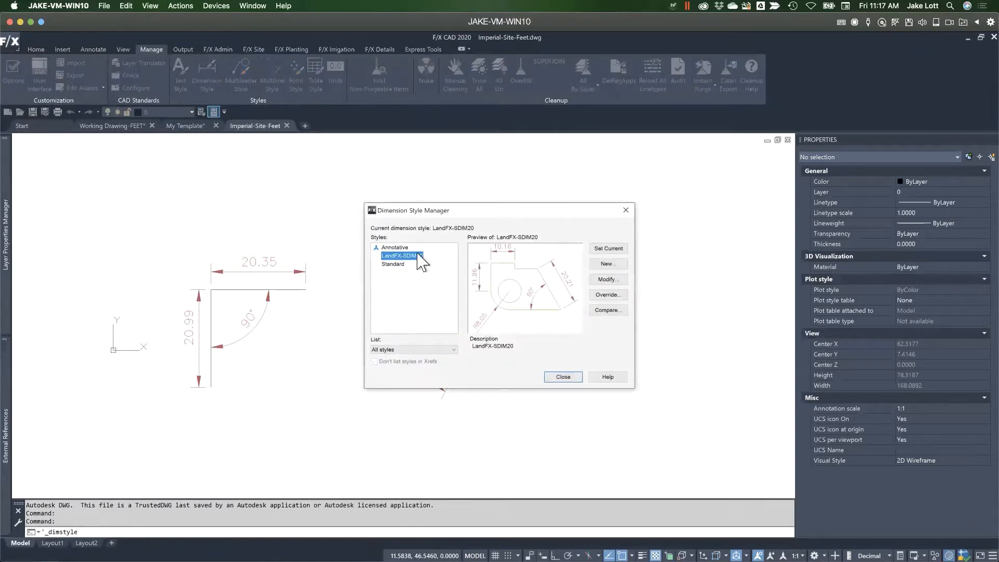
left_click(613, 279)
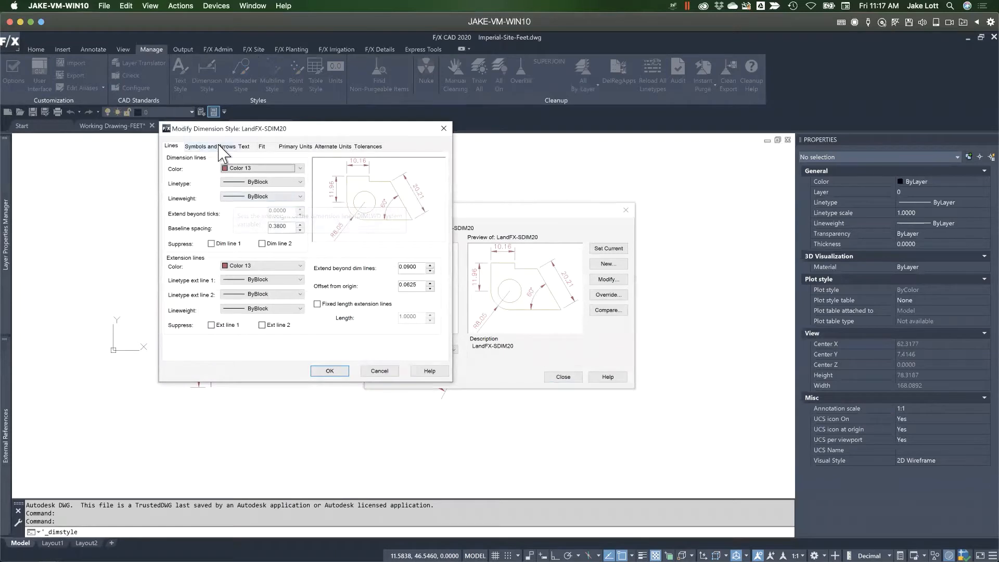
left_click(209, 146)
left_click(208, 178)
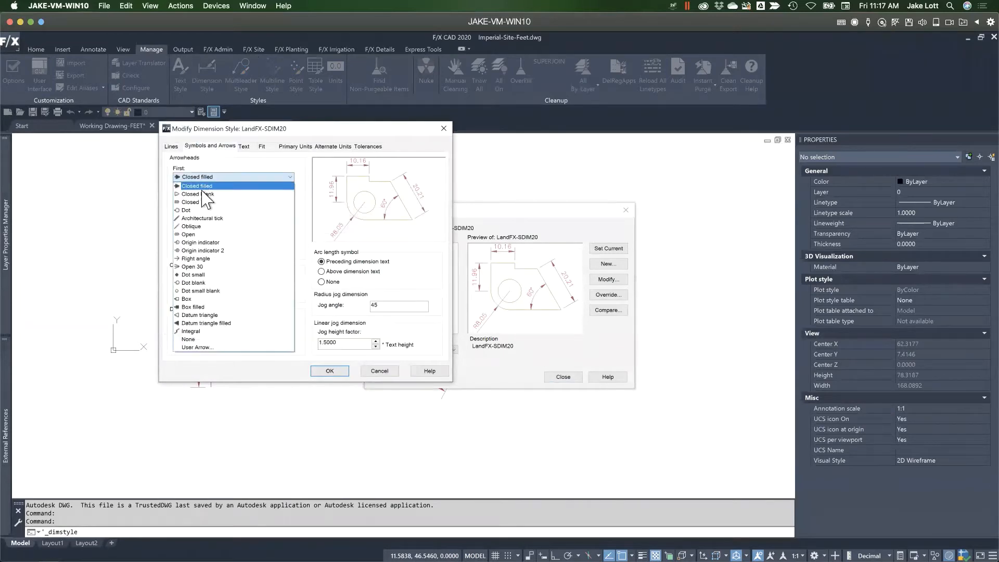
left_click(201, 219)
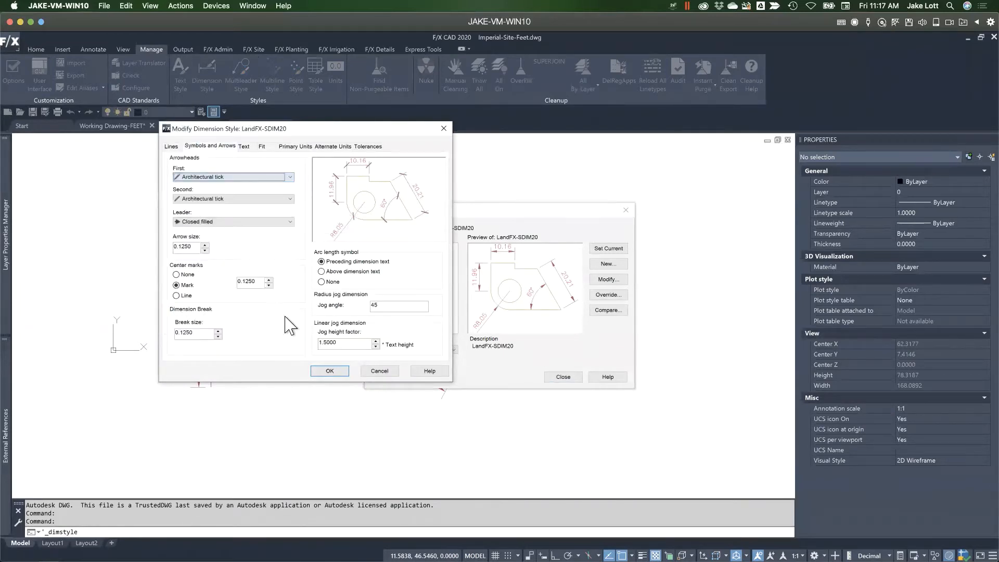
left_click(343, 372)
left_click(563, 376)
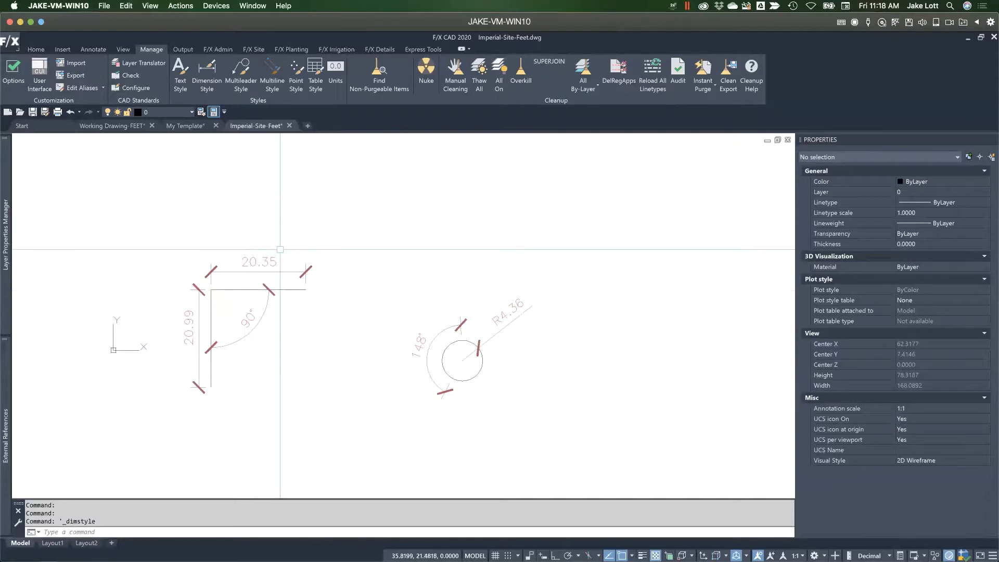
View the Land F/X project list and close it without opening a project
left_click(214, 48)
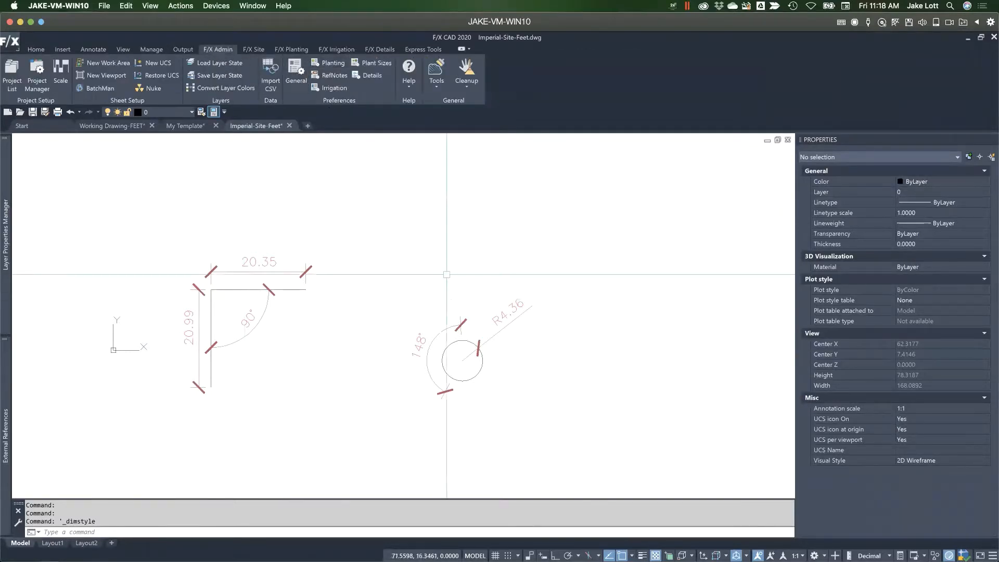
mouse_move(460, 342)
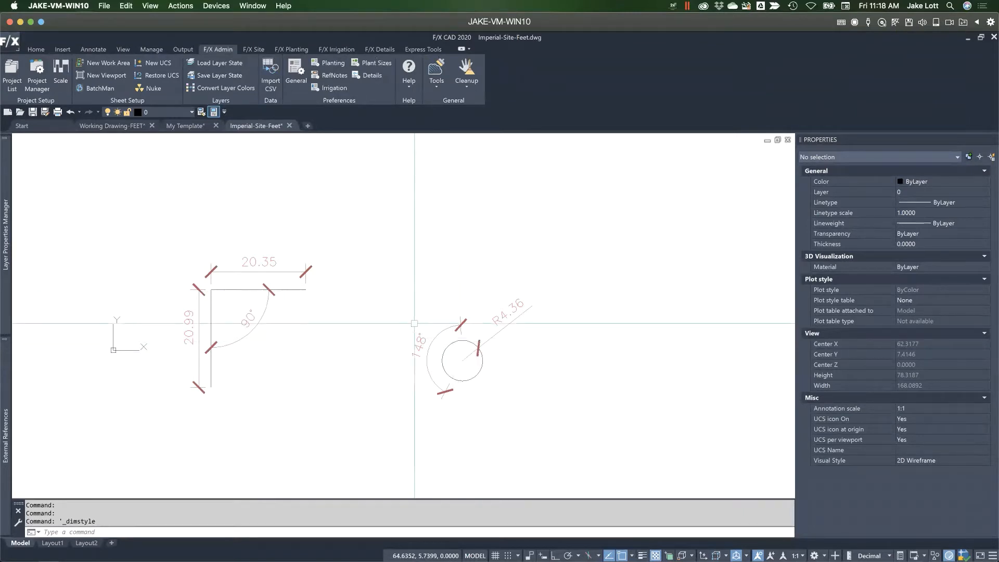
left_click(12, 79)
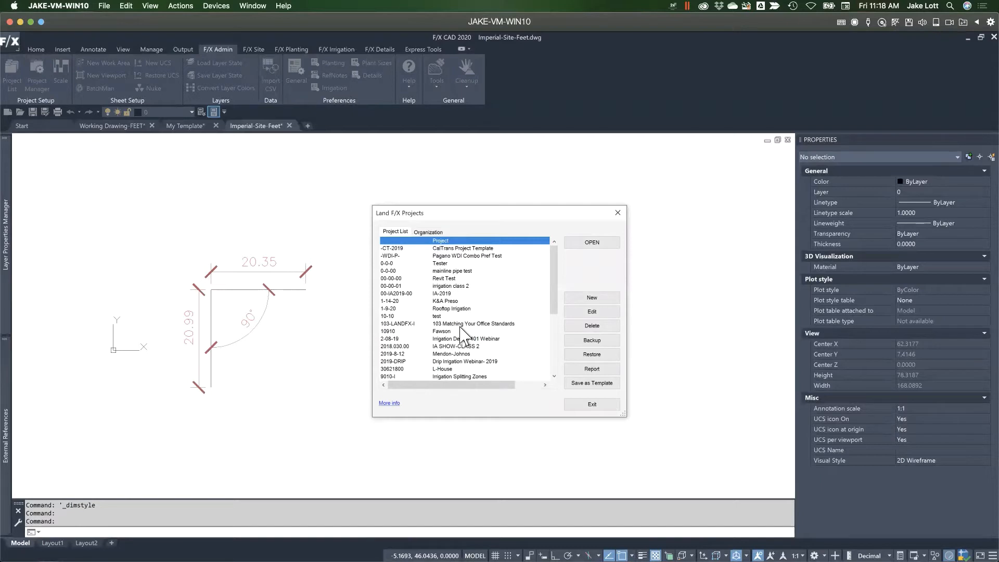
left_click(617, 212)
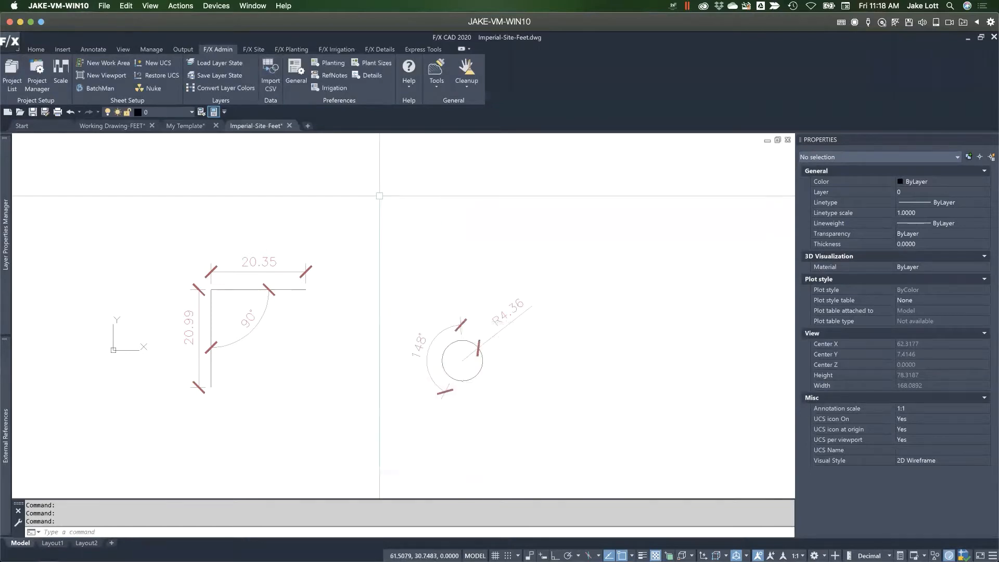
In the general Land F/X preferences, load the Imperial-Customized preference set for comparison and settle on Imperial
left_click(295, 70)
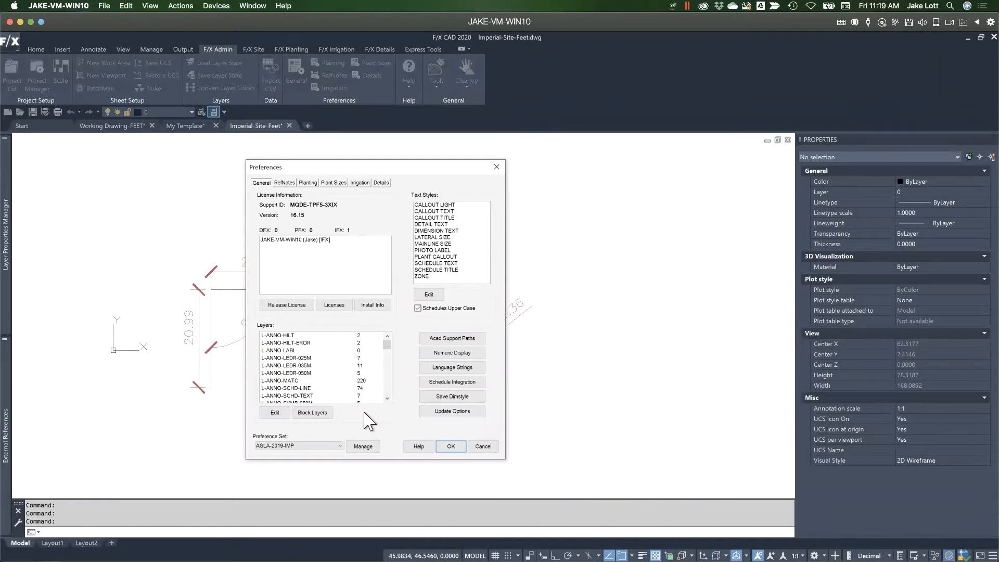
left_click(329, 445)
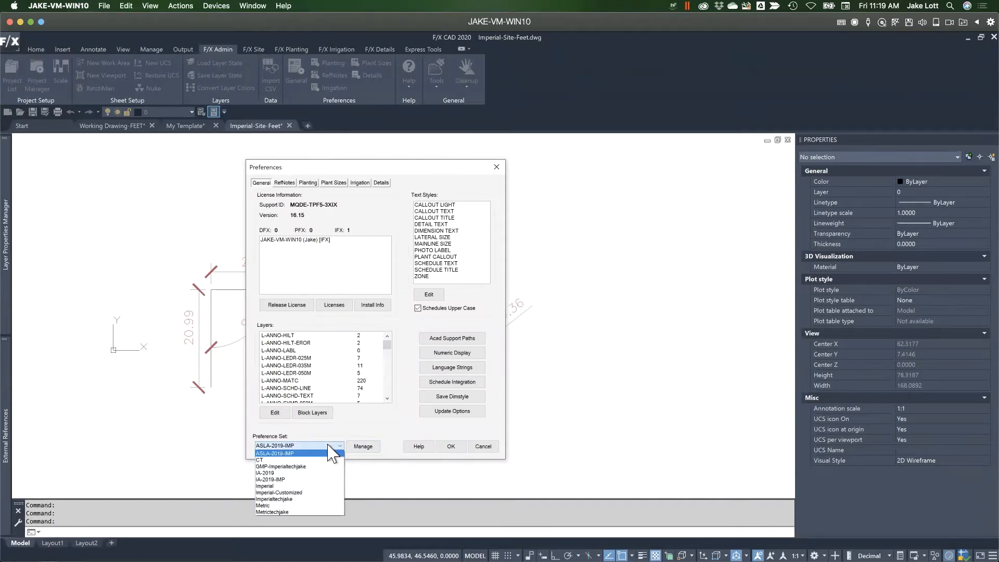
left_click(281, 492)
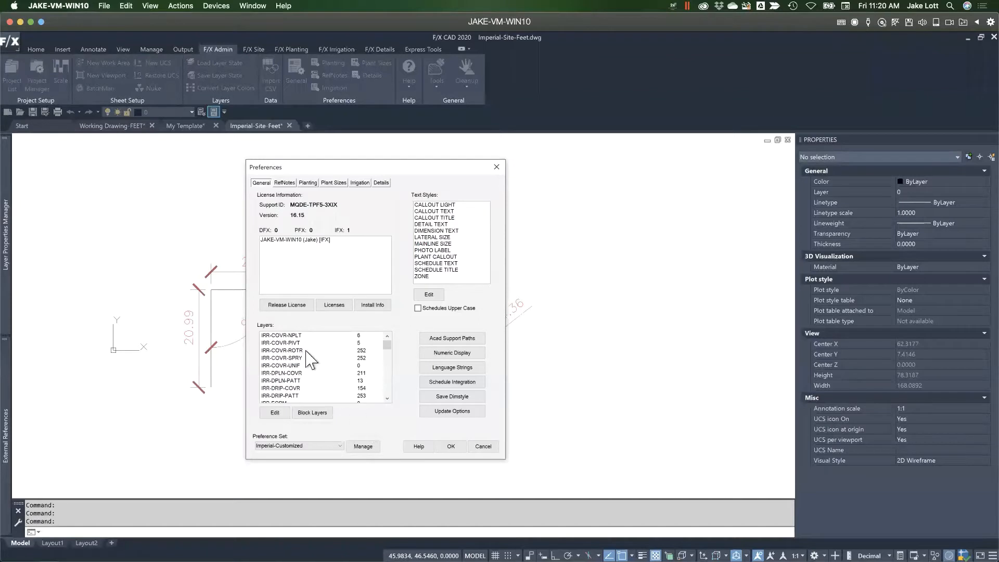
left_click(340, 445)
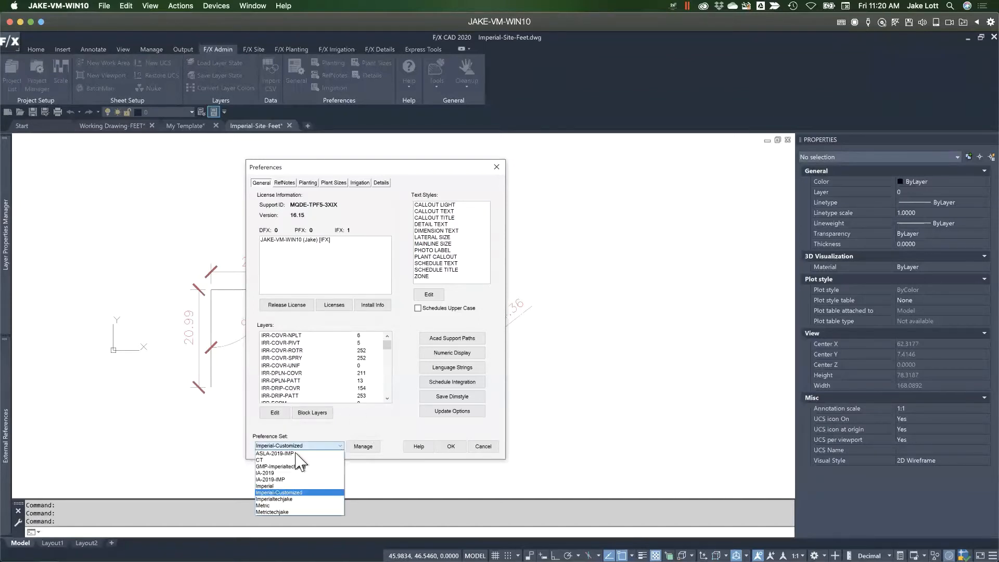
left_click(270, 486)
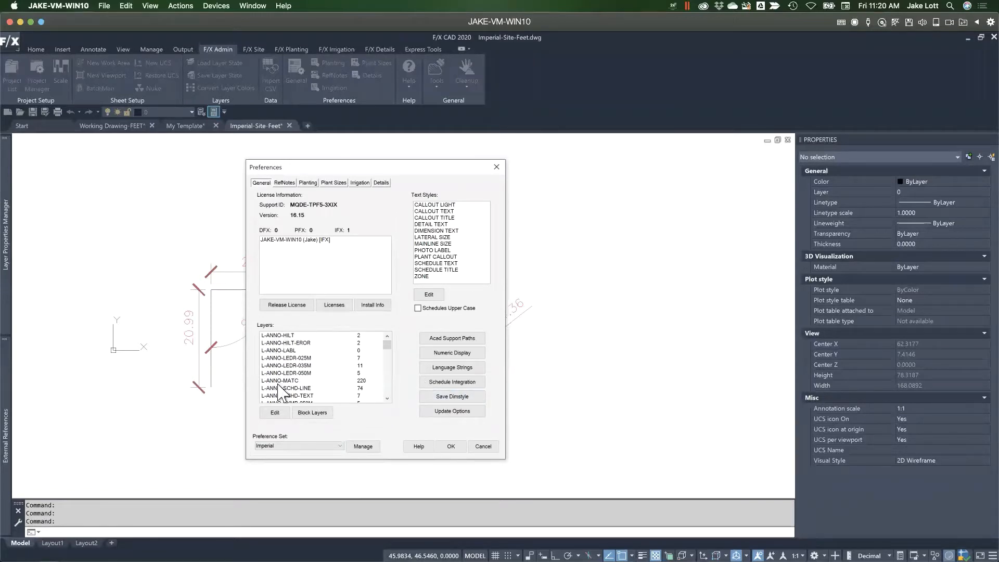
Review the creation, backup, restore and permission options for managing the Imperial preference set
left_click(307, 446)
left_click(311, 432)
left_click(358, 446)
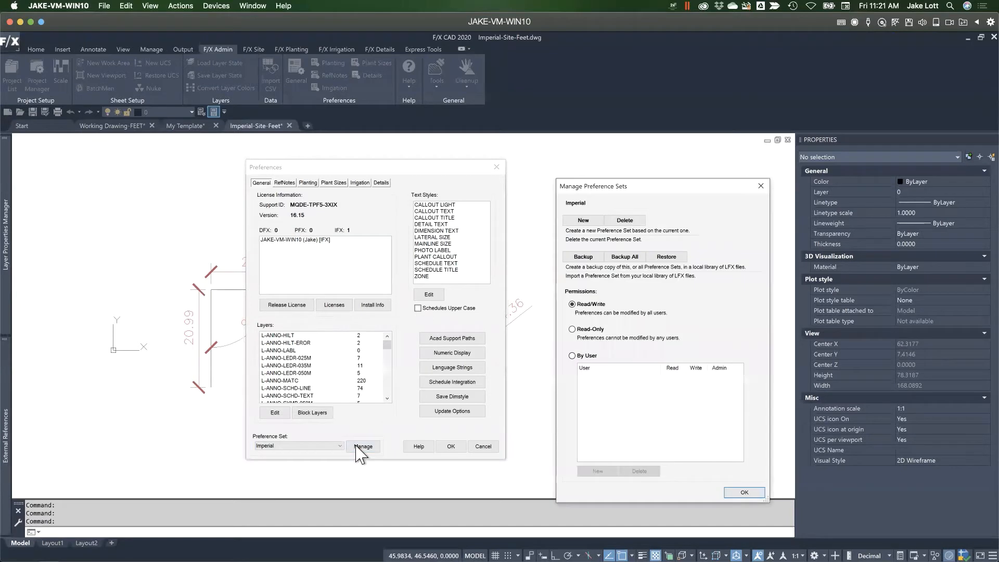
left_click_drag(575, 185, 531, 140)
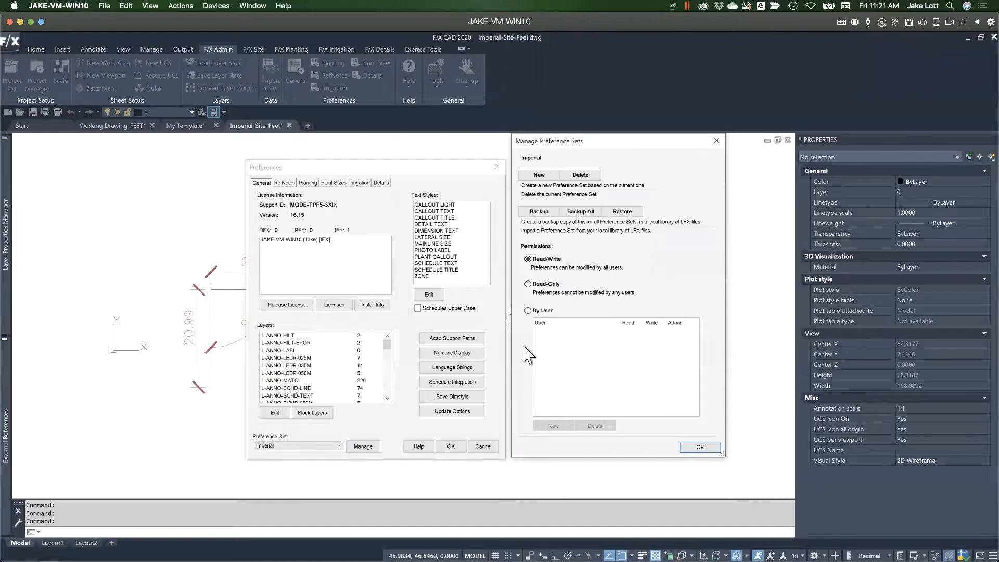
left_click(699, 448)
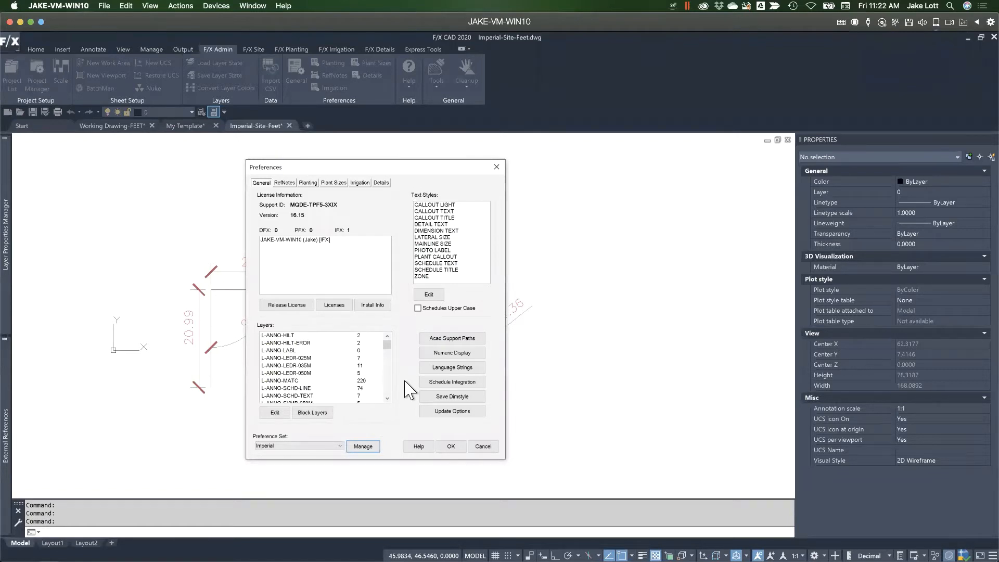
Switch to File Explorer and select _Preferences_ Imperial.lfx in the CAD Standards Binder's Preference Sets folder
key("alt+Tab")
key("alt+Tab")
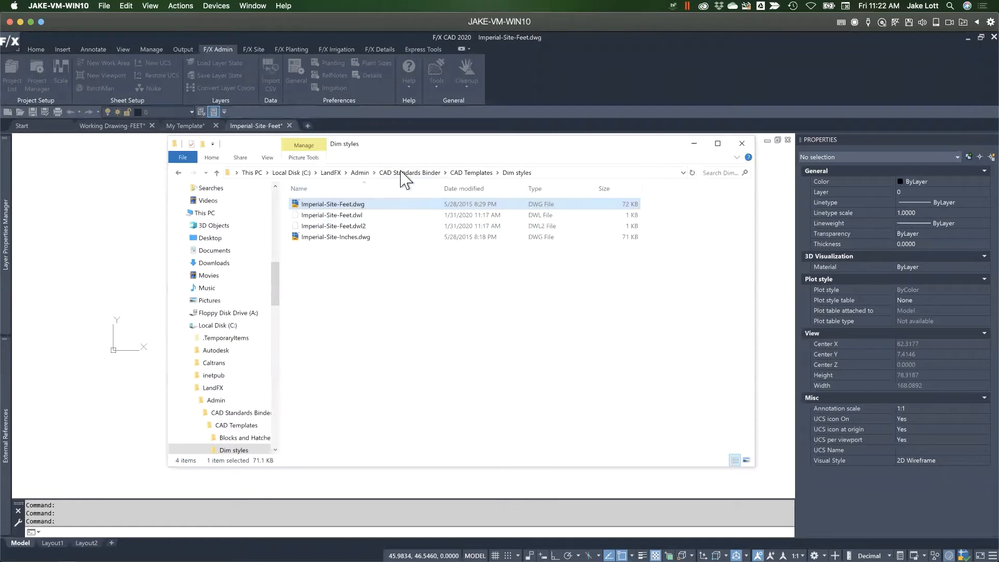
left_click(403, 173)
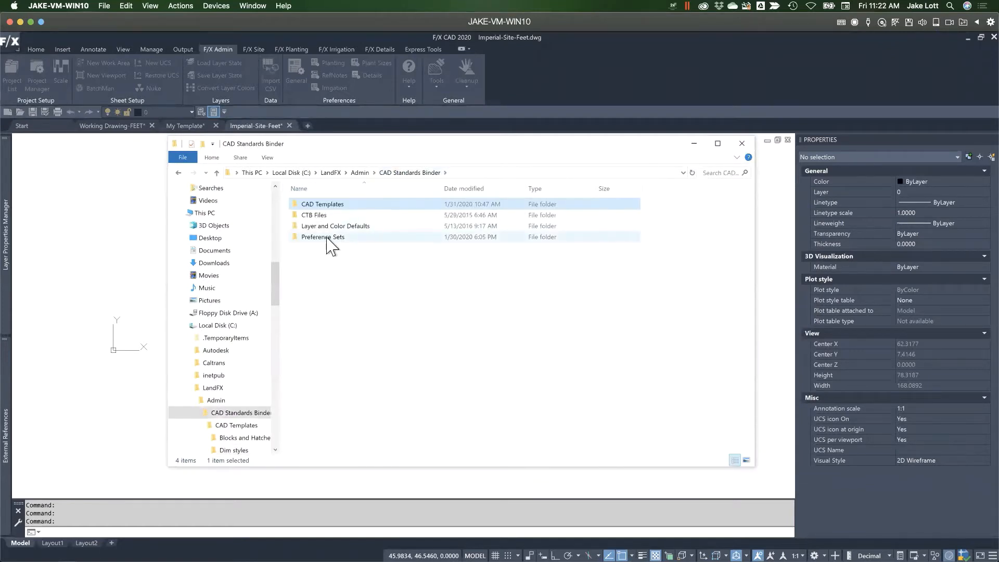
double_click(341, 237)
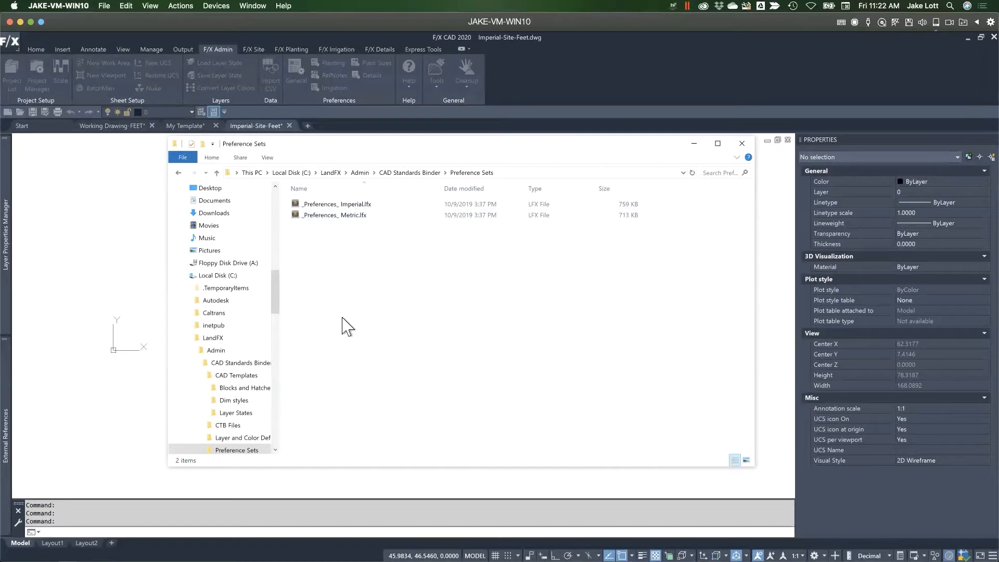
left_click(320, 204)
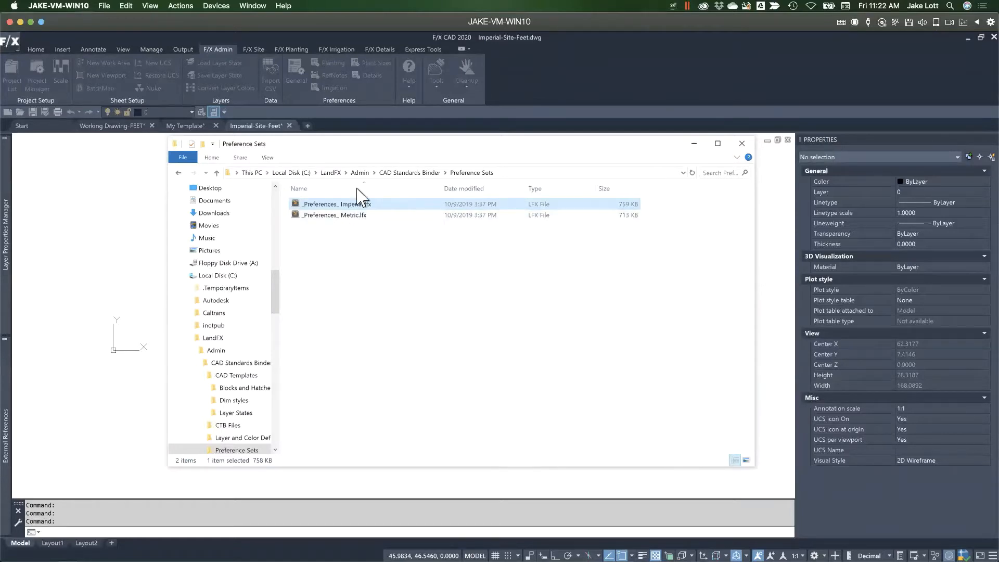
Open the backup folder inside the data folder of the LandFX directory
left_click(359, 172)
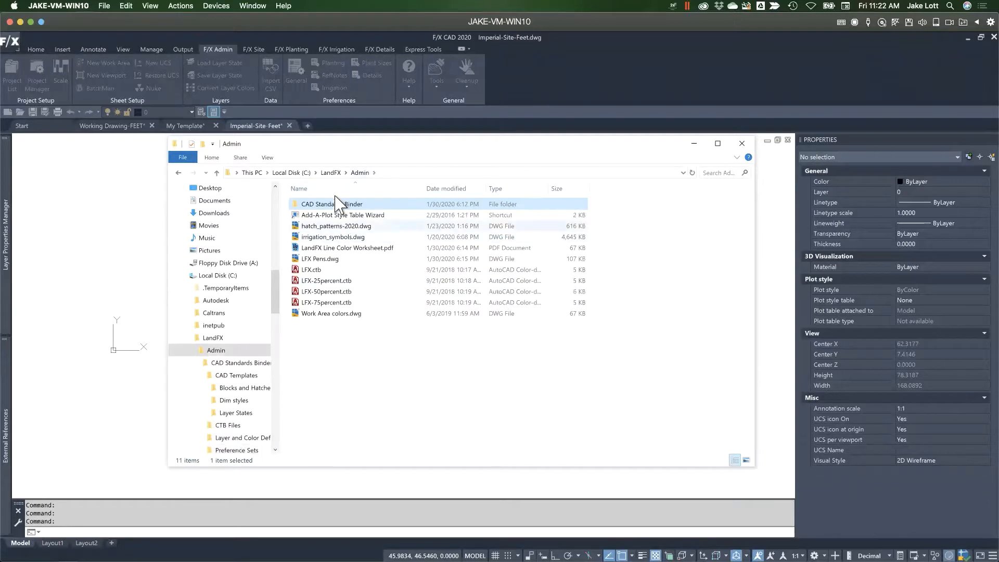
left_click(330, 172)
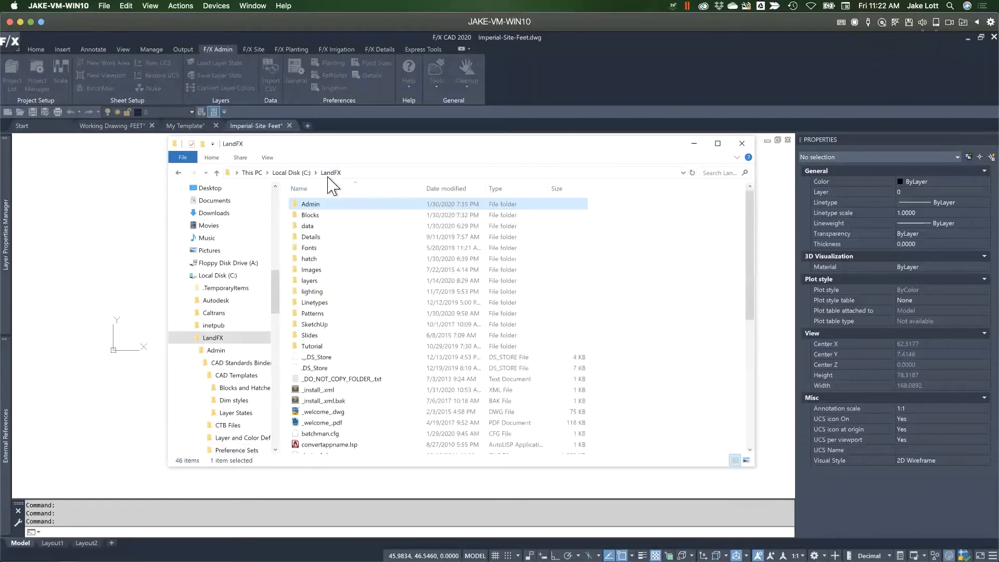
double_click(308, 226)
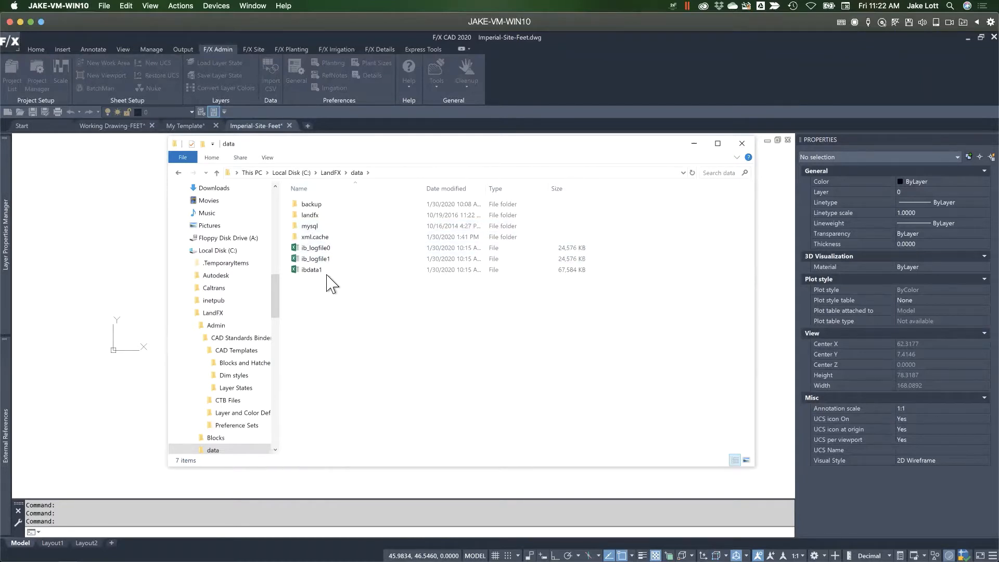
double_click(313, 205)
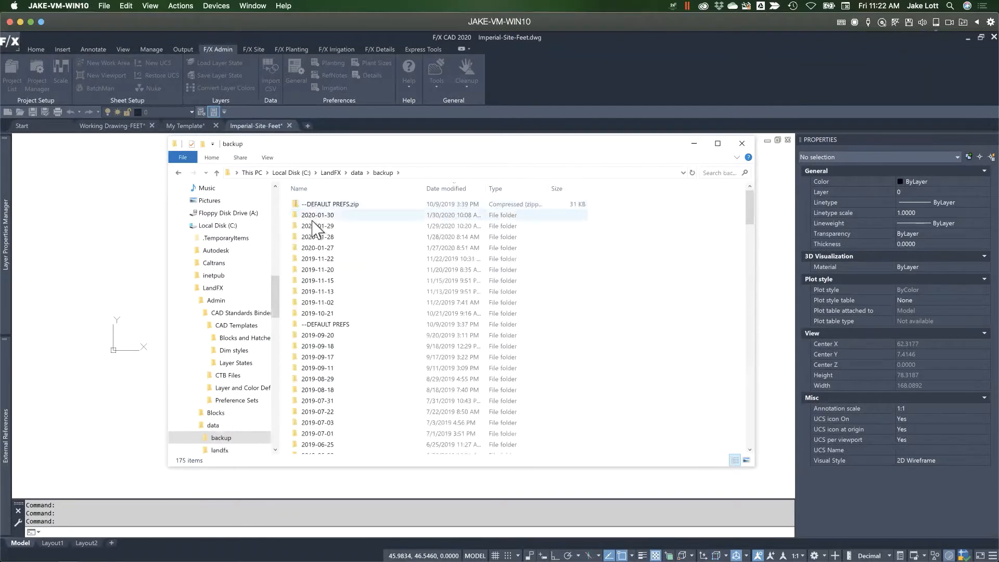
Look through the dated backups, select the --DEFAULT PREFS folder and return to the LandFX folder
scroll(313, 229, "down", 14)
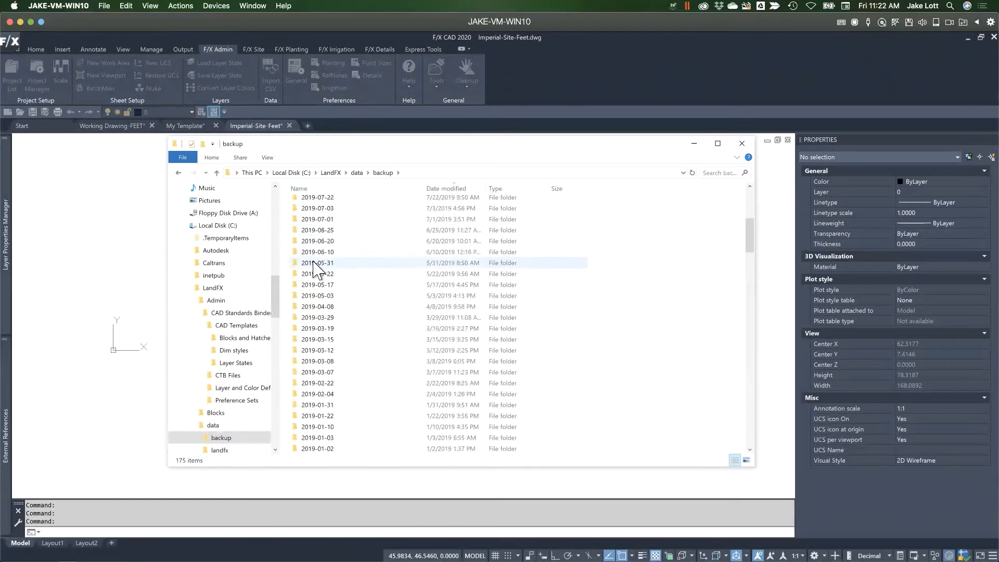
scroll(314, 286, "up", 14)
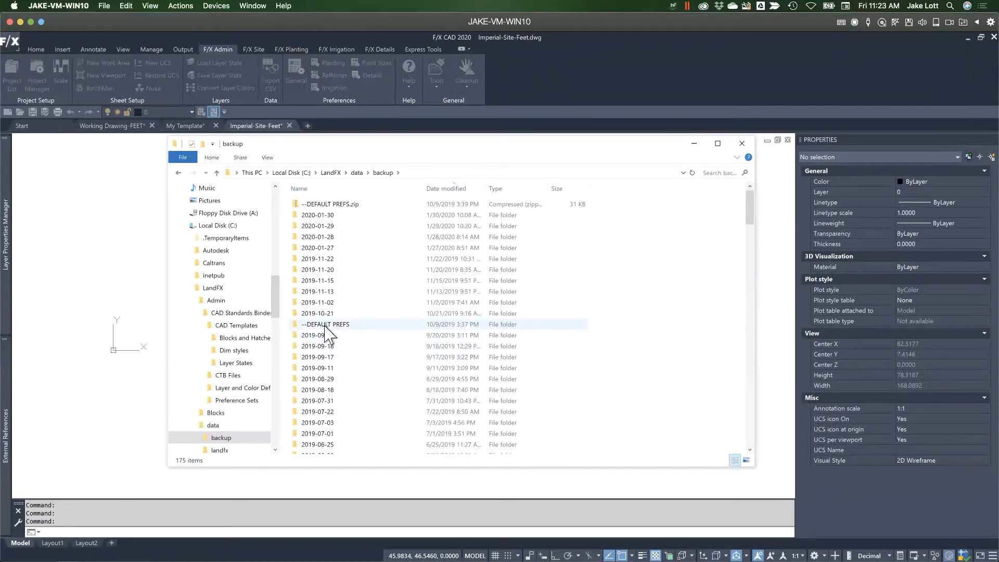
mouse_move(325, 326)
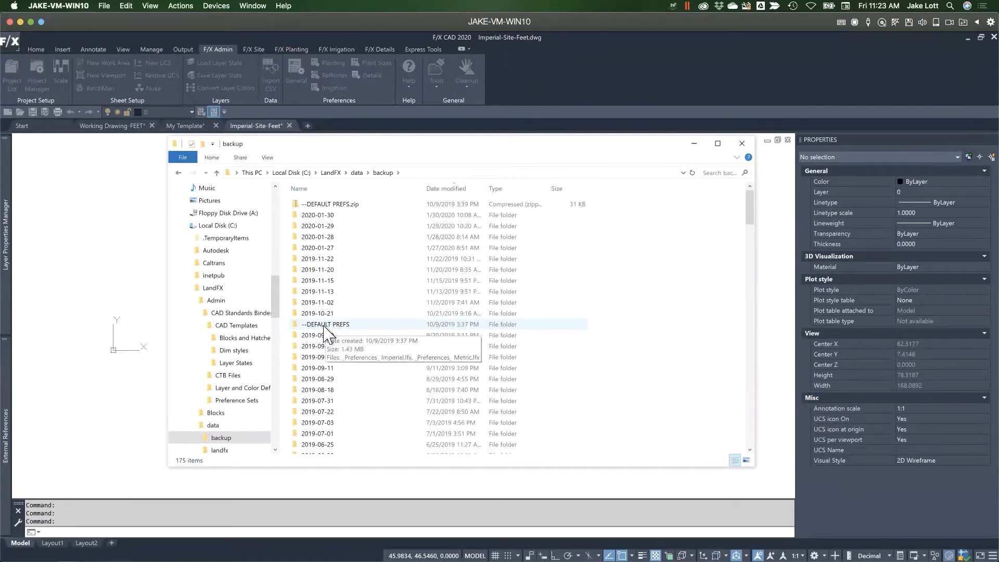
left_click(326, 326)
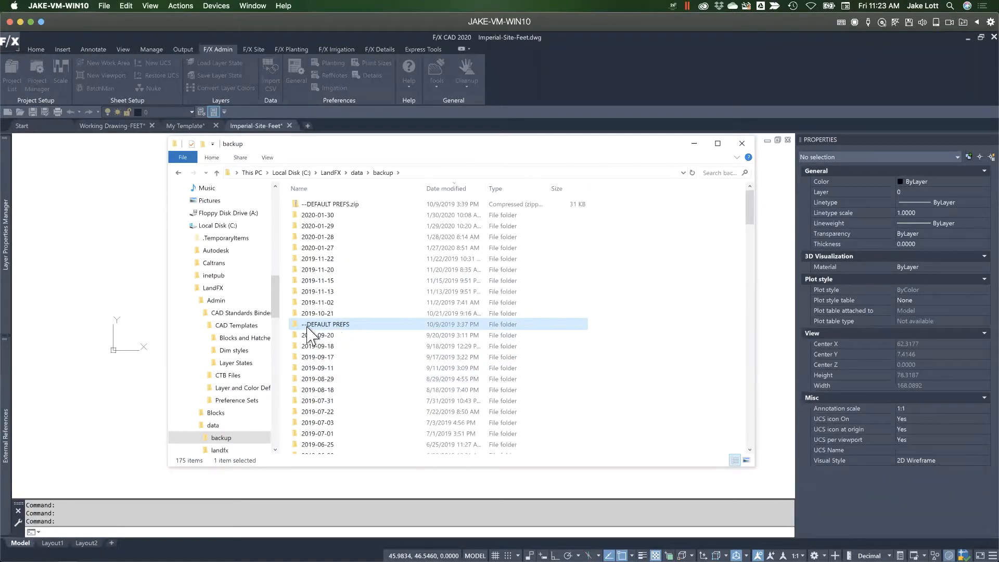
mouse_move(308, 327)
left_click(331, 172)
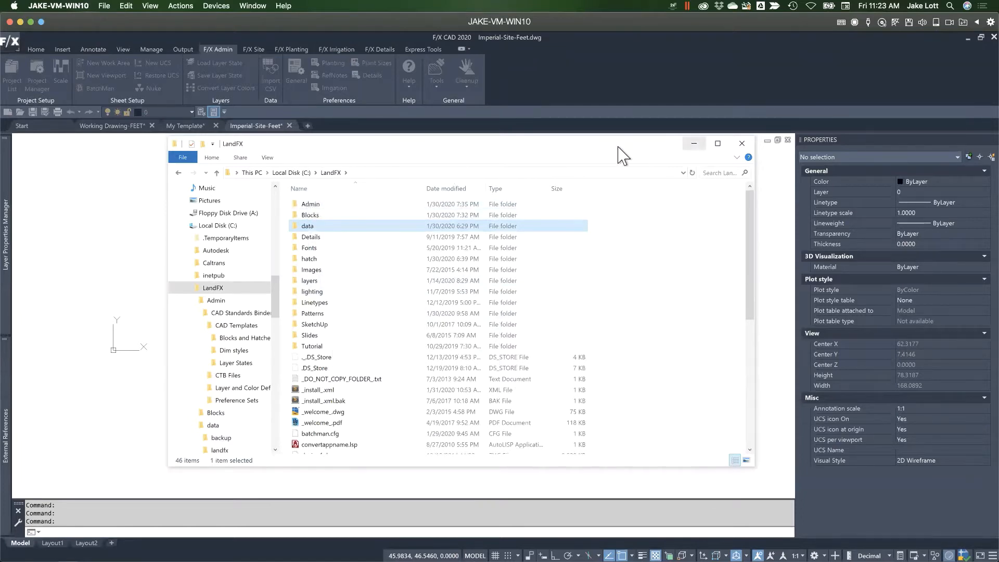
Back in F/X CAD's general preferences, save the source dimstyle LandFX-SDIM20 as the Imperial Site (in.) dimstyle
left_click_drag(620, 151, 553, 196)
left_click(463, 172)
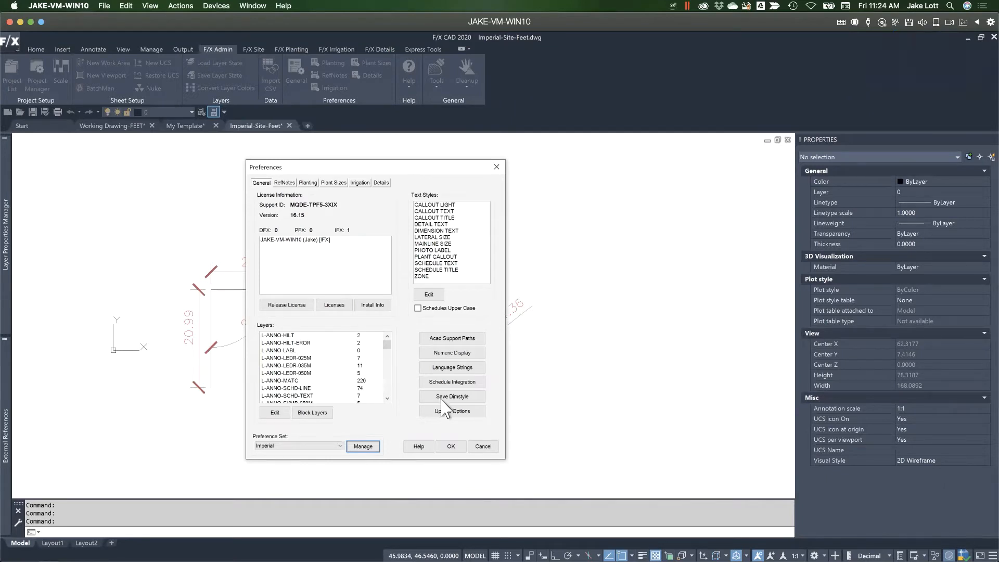
left_click(457, 396)
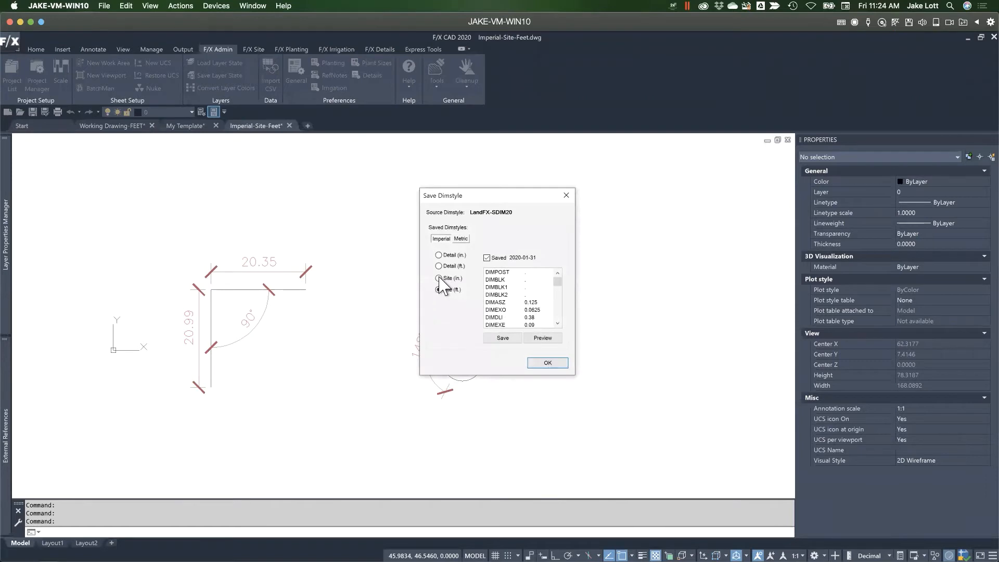
left_click(438, 278)
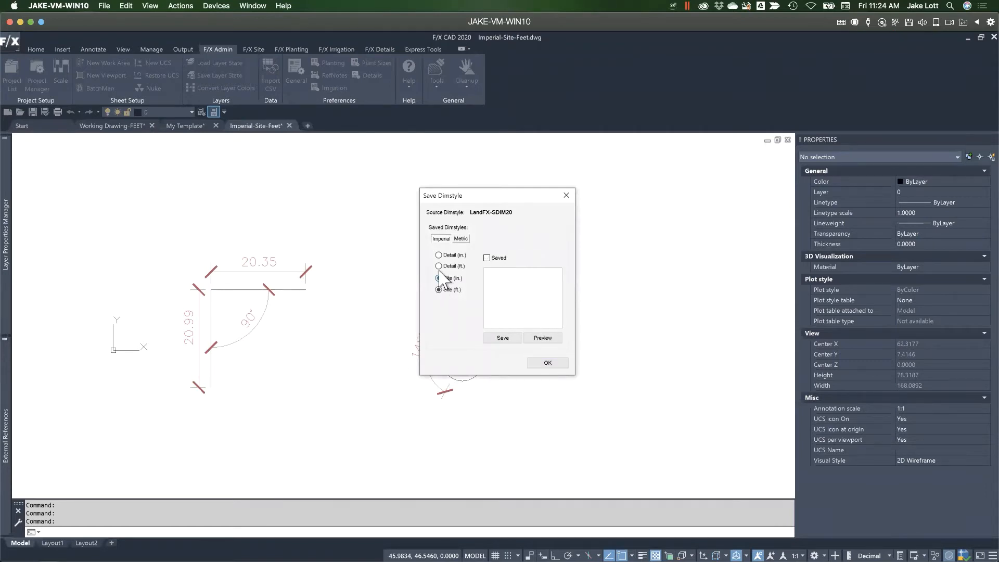
left_click(439, 266)
left_click(438, 278)
left_click(439, 266)
left_click(438, 278)
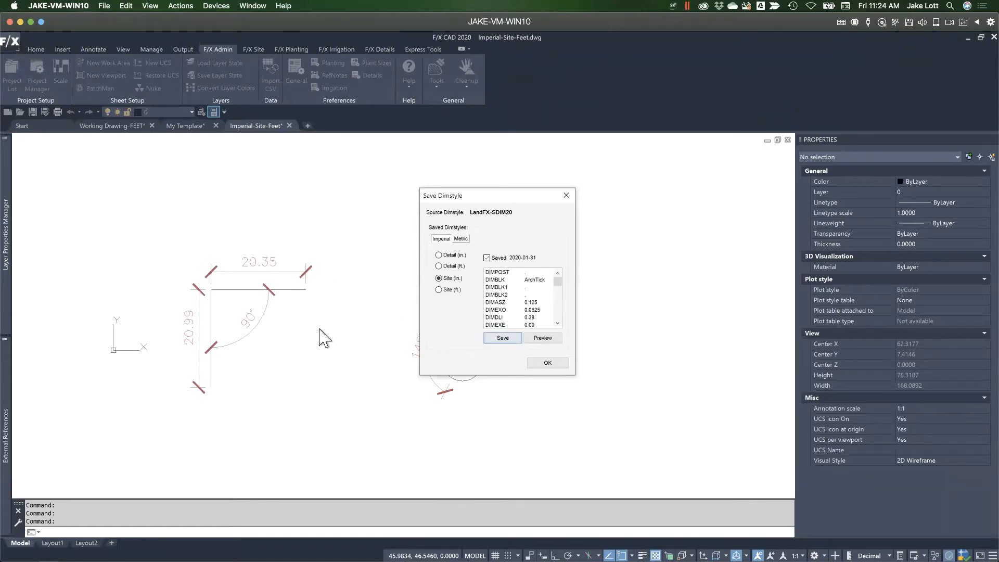
mouse_move(557, 281)
left_mouse_down()
mouse_move(556, 312)
mouse_move(556, 281)
left_mouse_up()
left_click(547, 362)
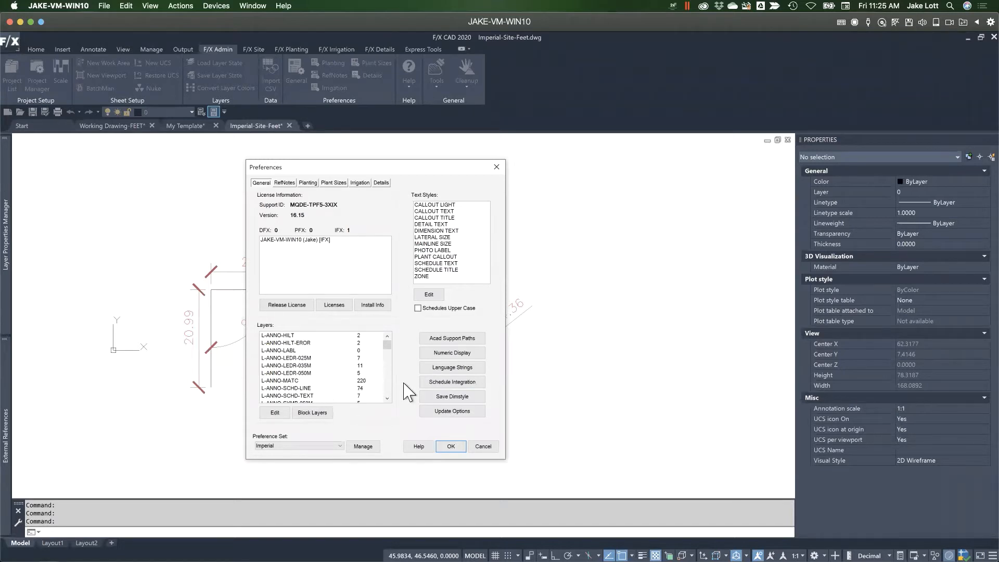
Generate the preview layout of the saved Site (in.) dimstyle and examine its sample dimensions and variables
left_click(436, 396)
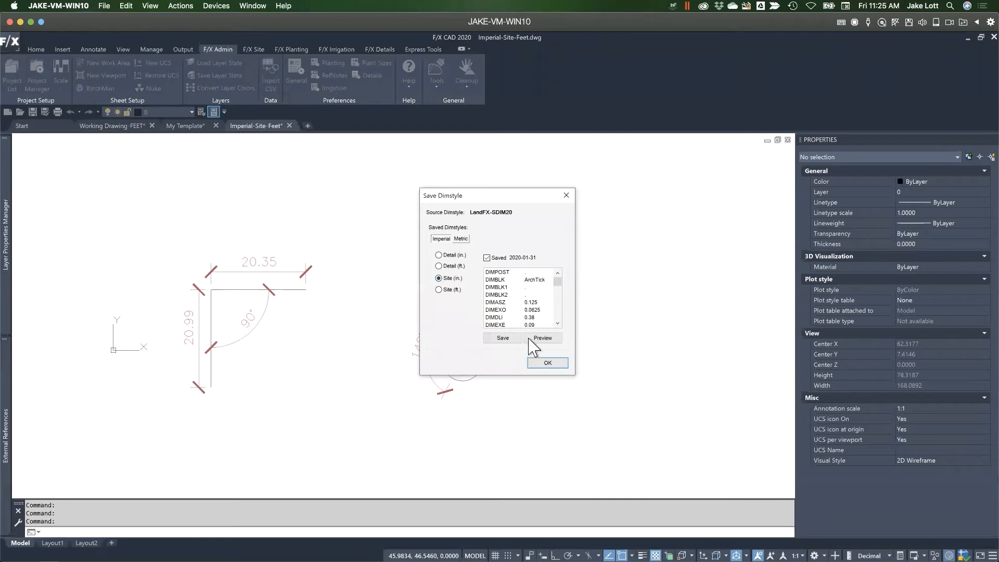
left_click(542, 338)
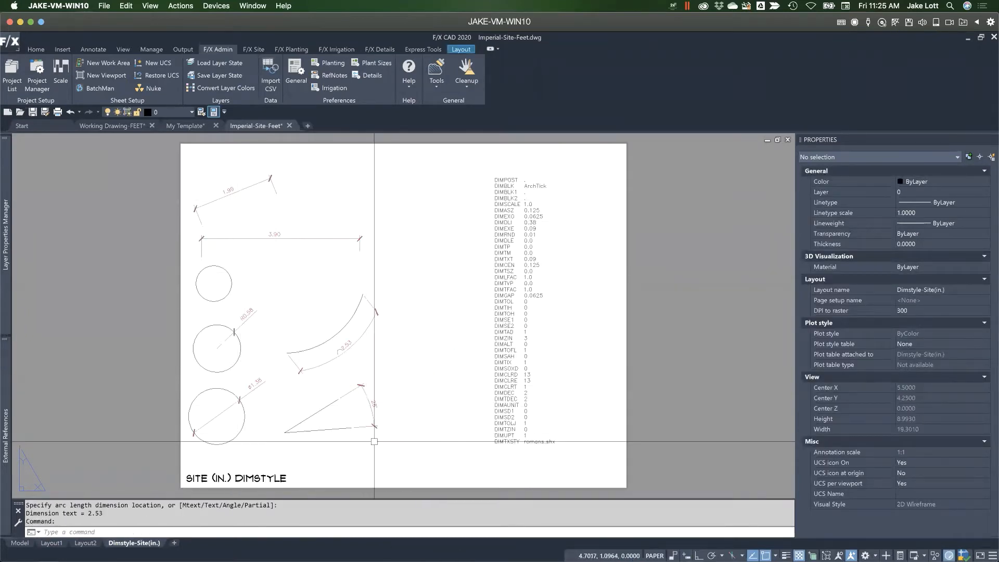
middle_click_drag(390, 432, 486, 435)
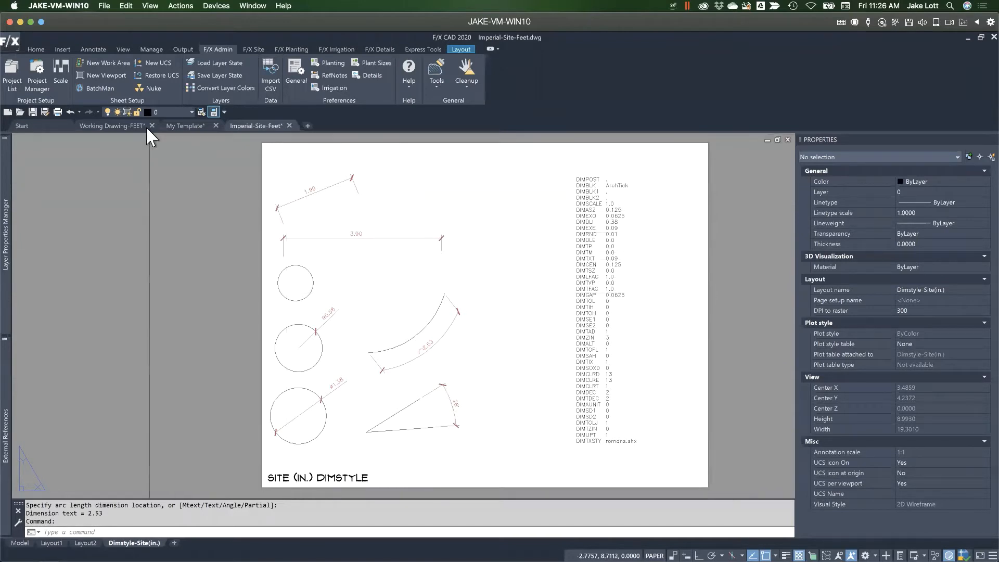
View the Working Drawing-FEET sheet briefly and look over the block library in the My Template drawing
left_click(121, 127)
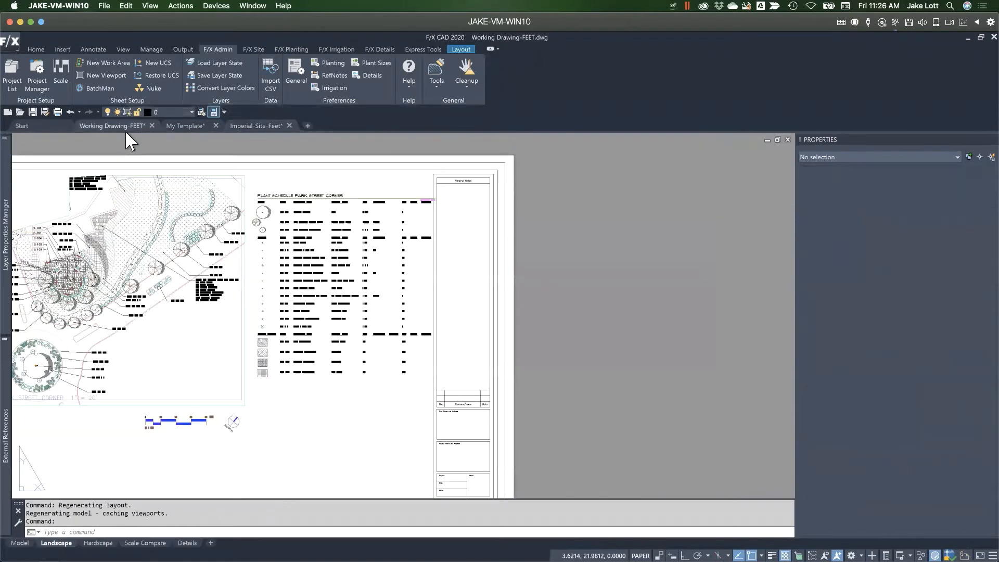
left_click(179, 126)
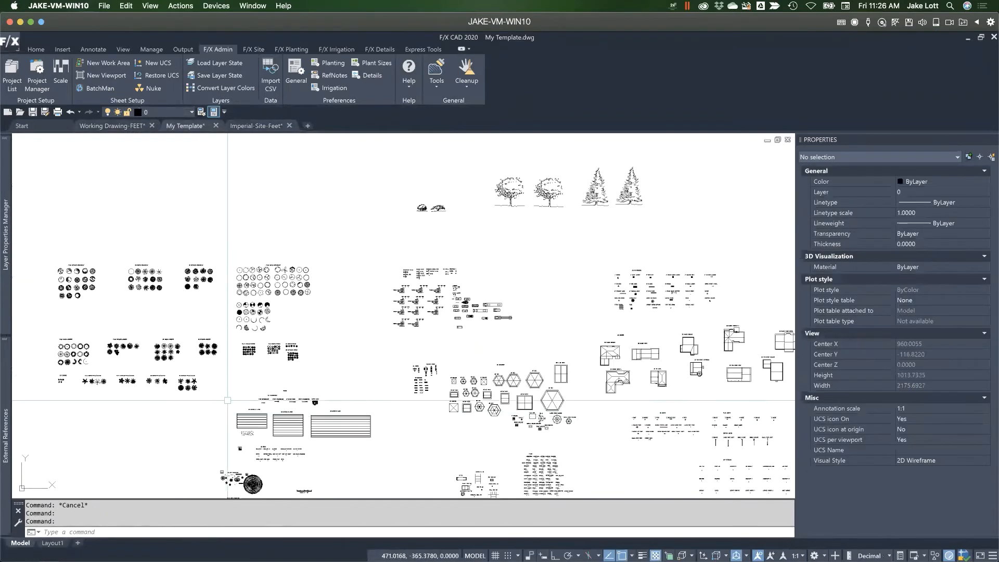
mouse_move(227, 400)
middle_mouse_down()
mouse_move(281, 332)
mouse_move(284, 341)
middle_mouse_up()
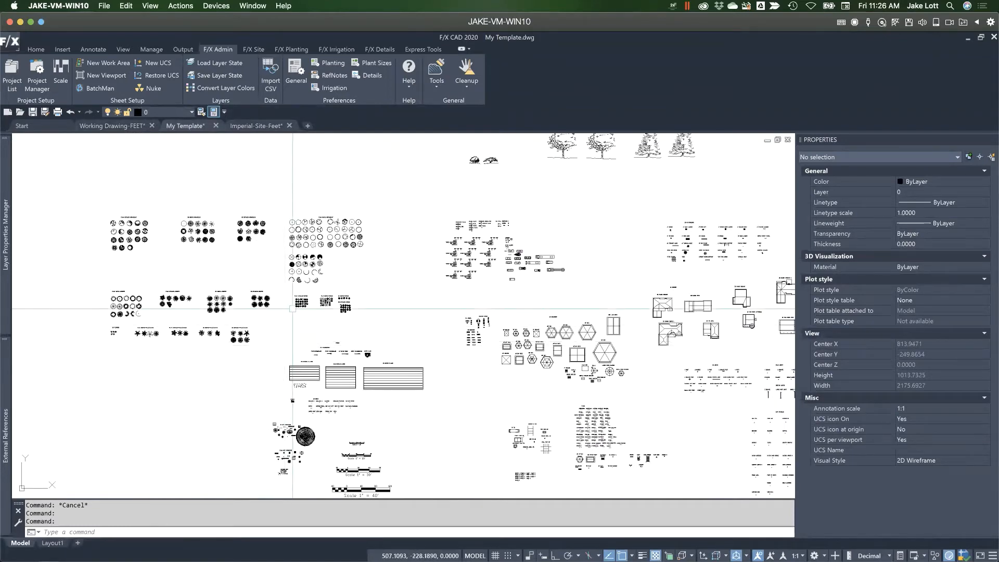
scroll(292, 312, "down", 2)
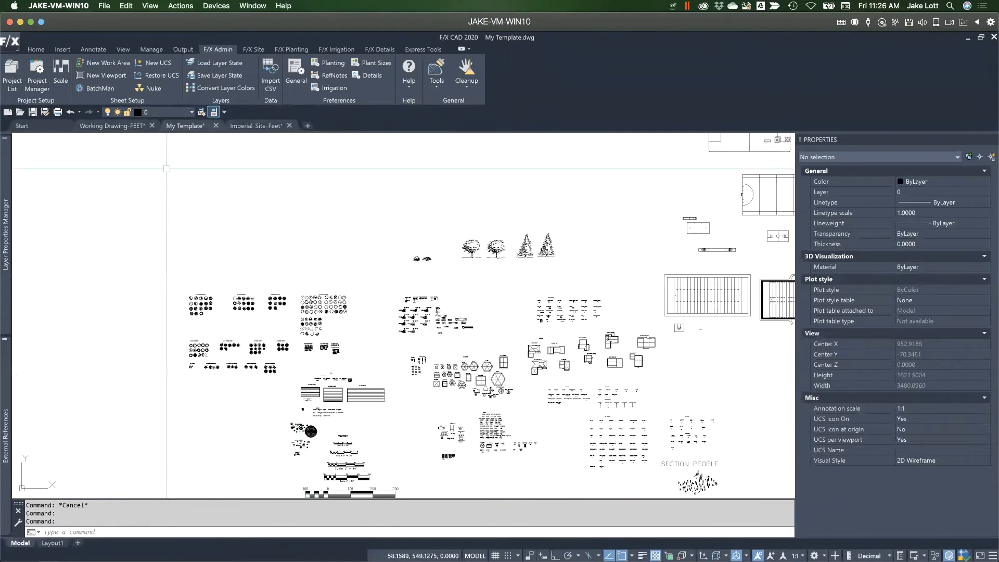
In the model space of Working Drawing-FEET, edit the Abarema jupunba tree in the Plant Manager and open its 2D symbol library
left_click(108, 125)
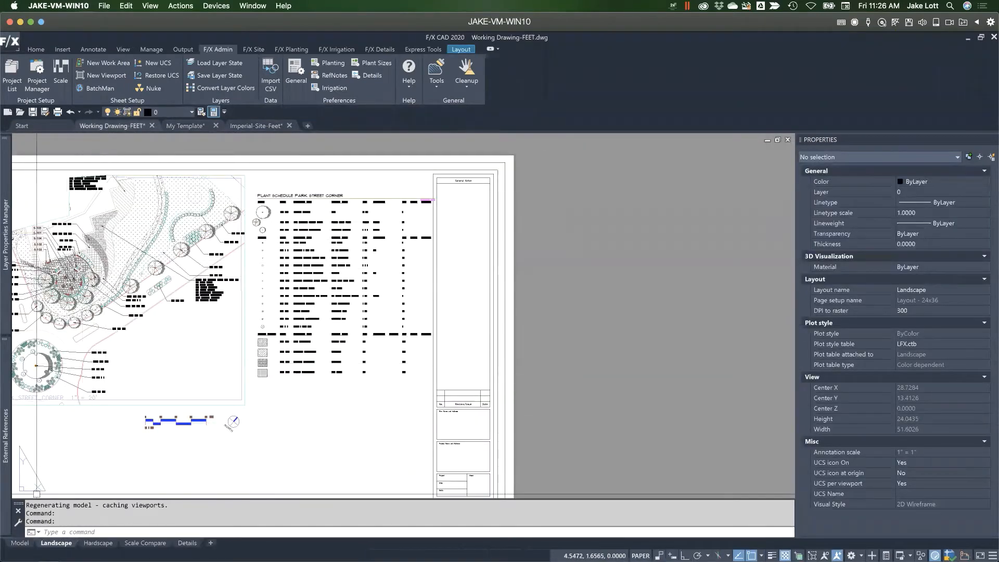
left_click(20, 543)
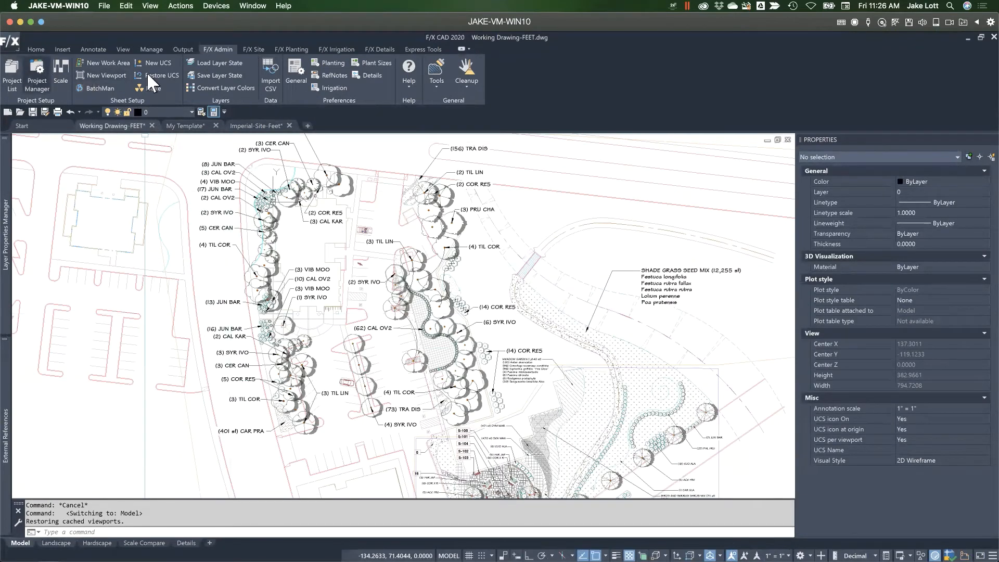
left_click(278, 48)
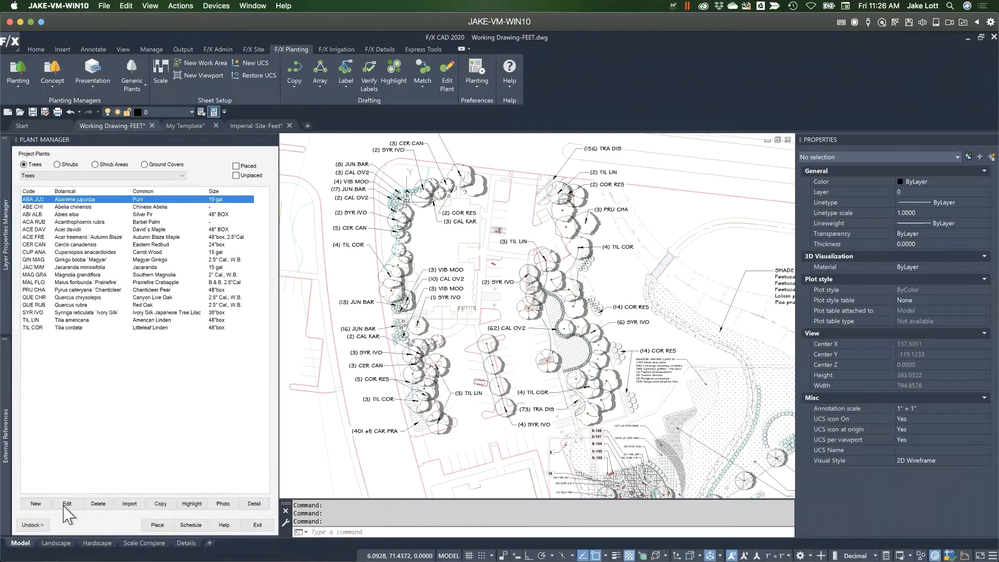
left_click(67, 505)
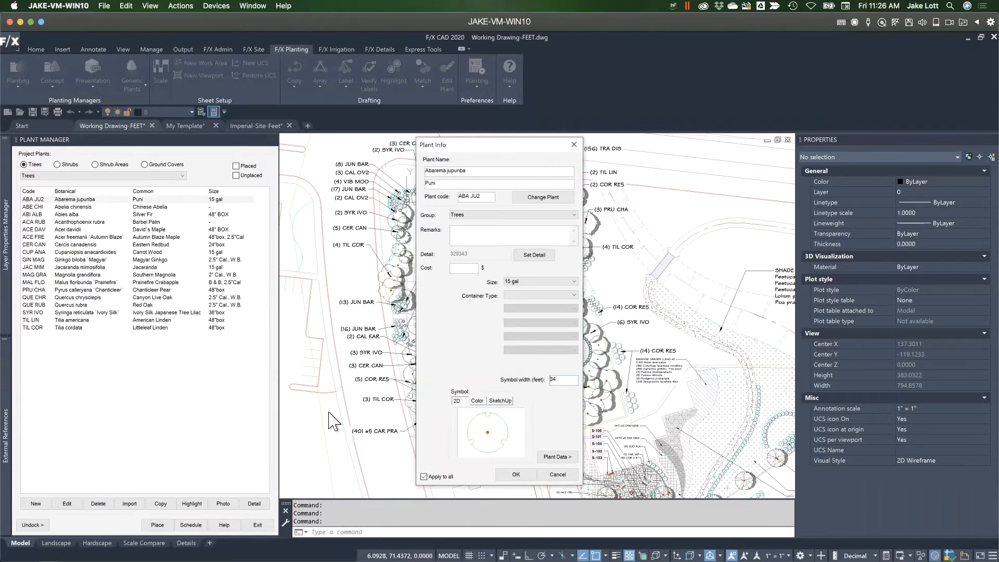
left_click(492, 430)
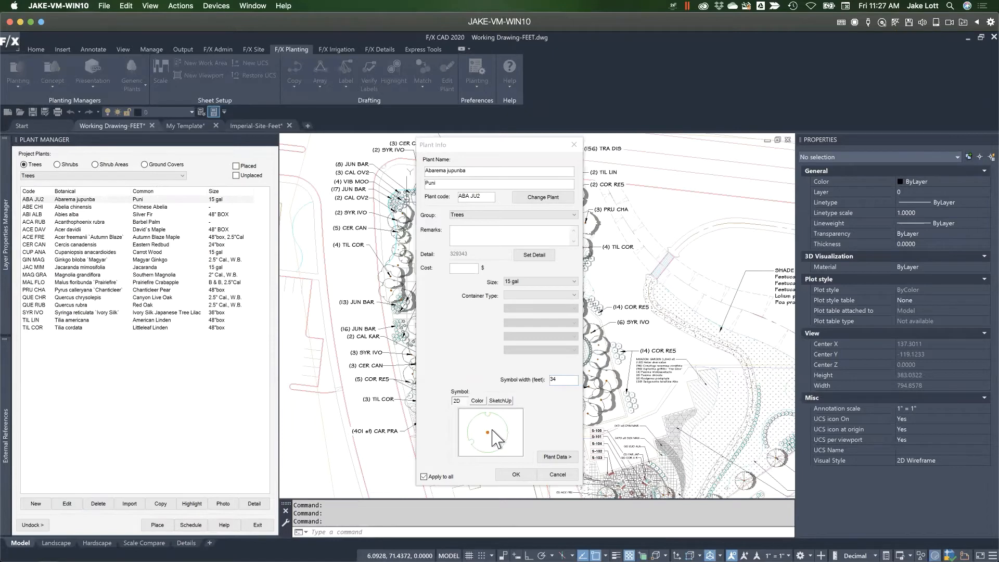
left_click(493, 436)
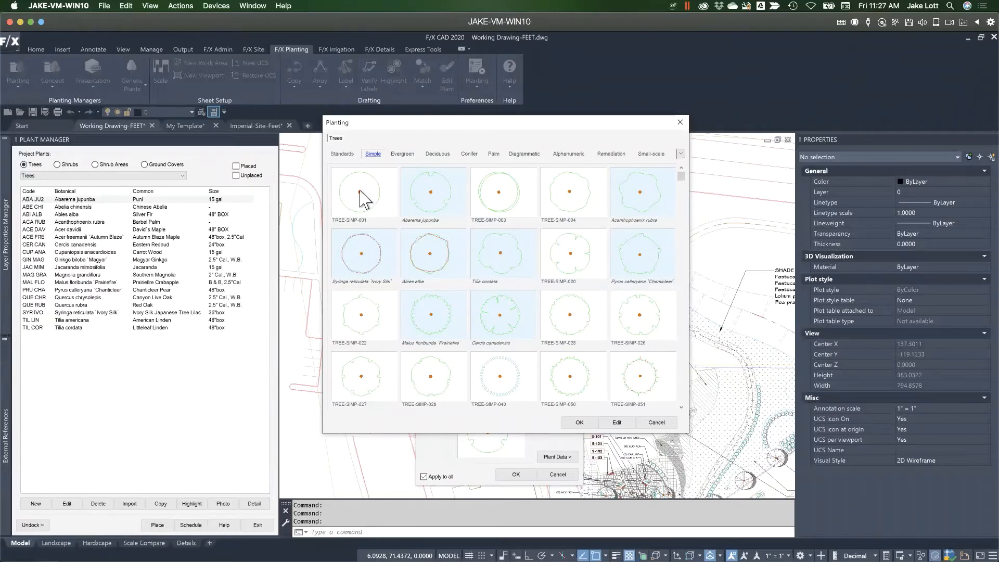
Browse the Simple and Evergreen tree symbol categories and compare the available block graphics
scroll(446, 225, "down", 10)
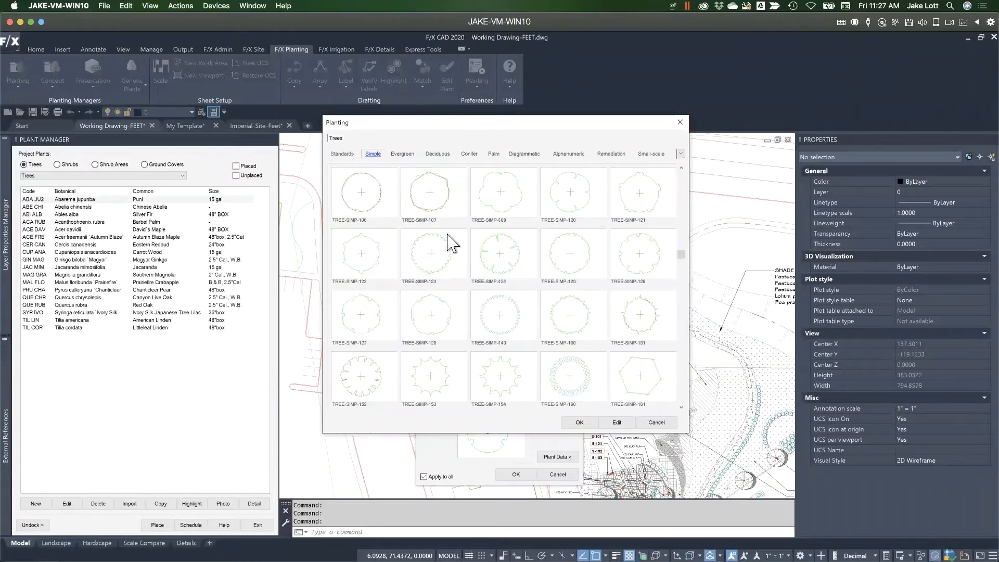
scroll(447, 234, "down", 10)
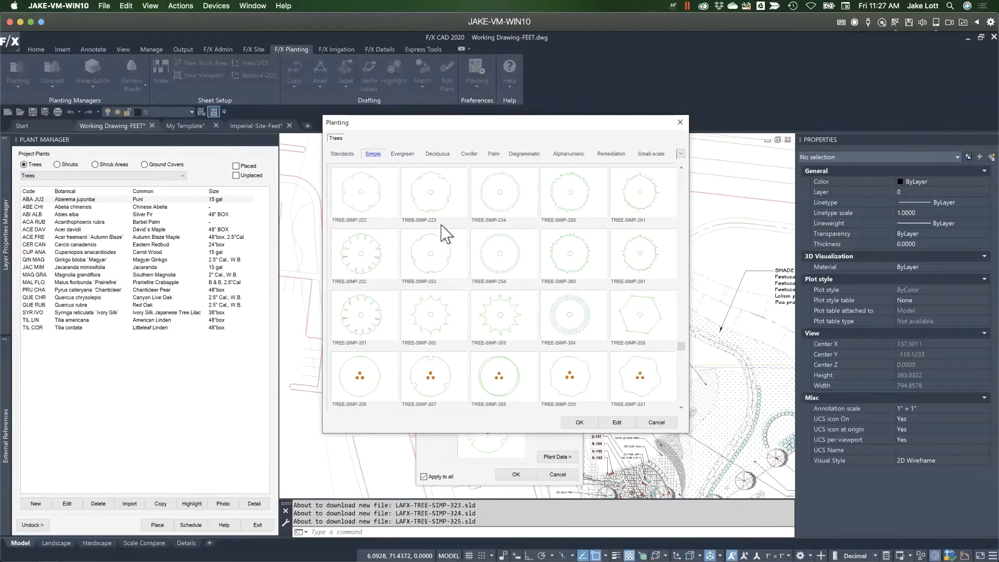
left_click(402, 154)
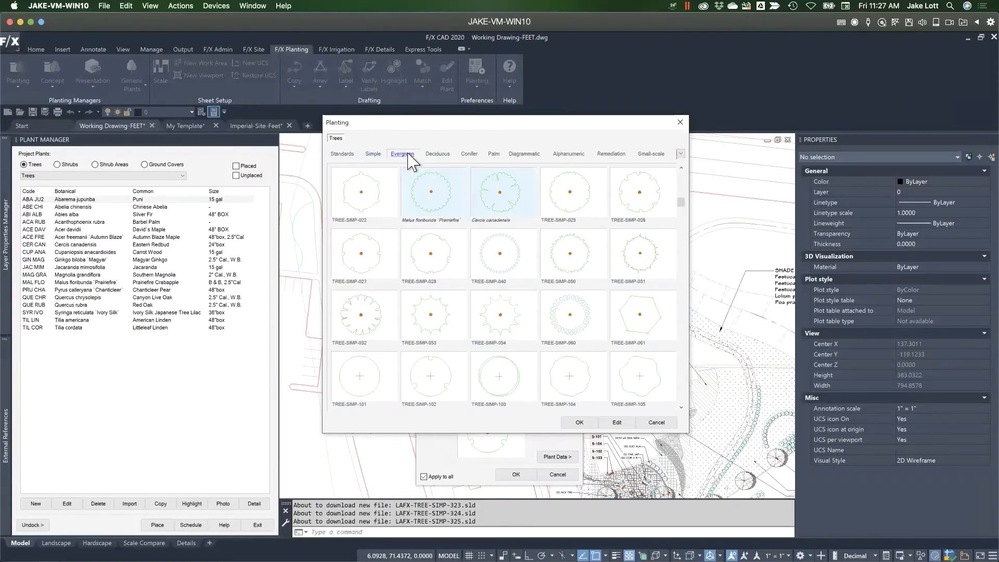
left_click(373, 154)
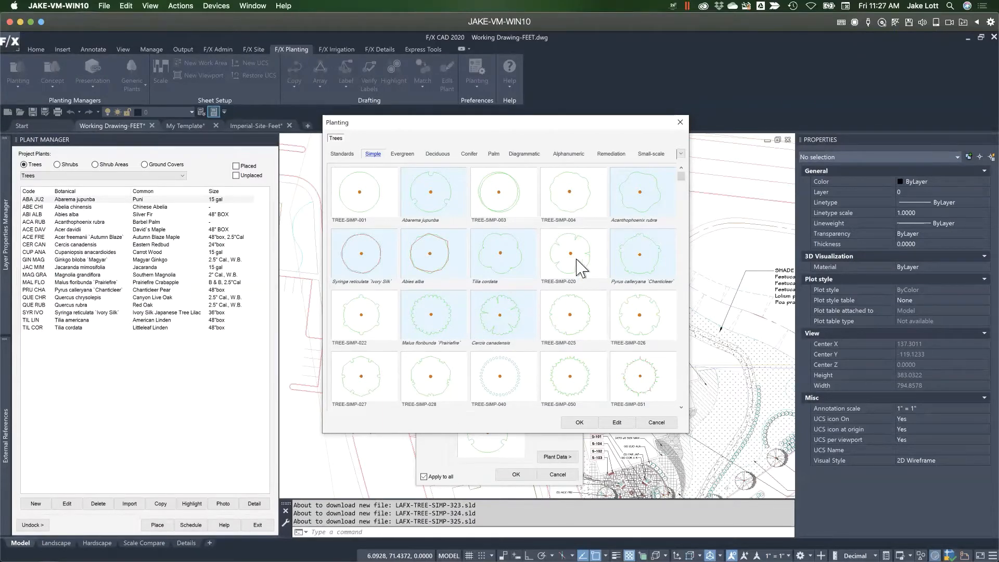
left_click(565, 316)
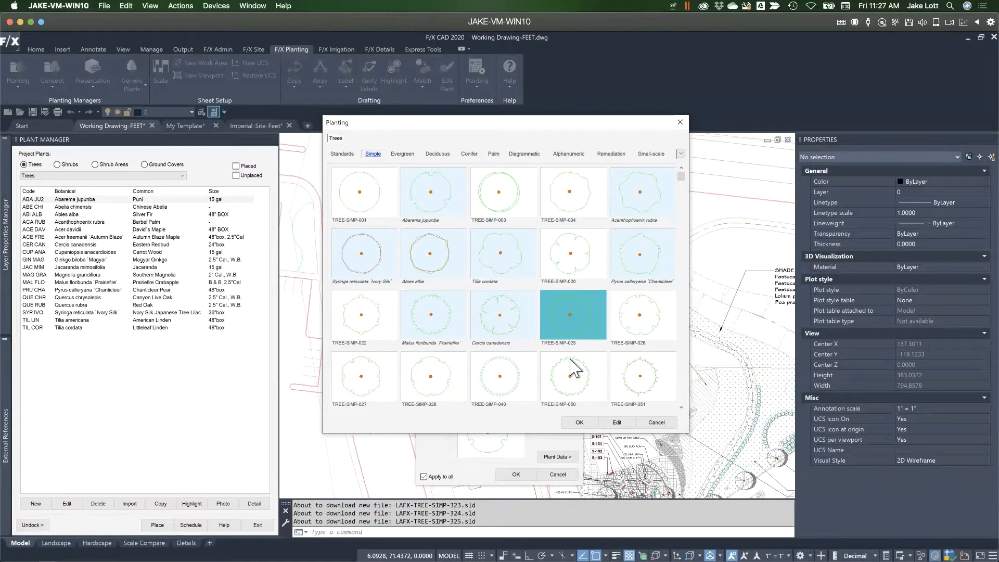
left_click(565, 385)
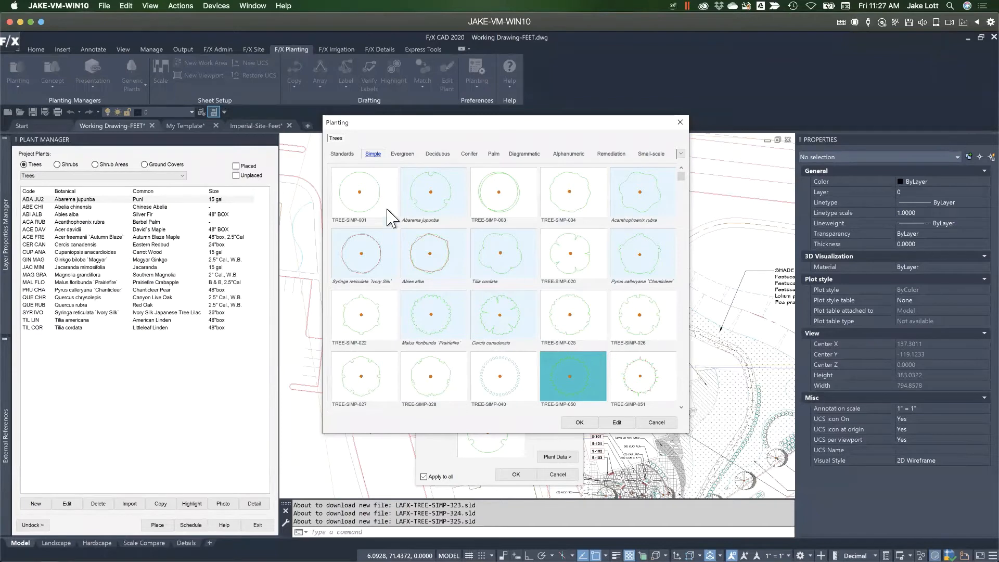
left_click(402, 154)
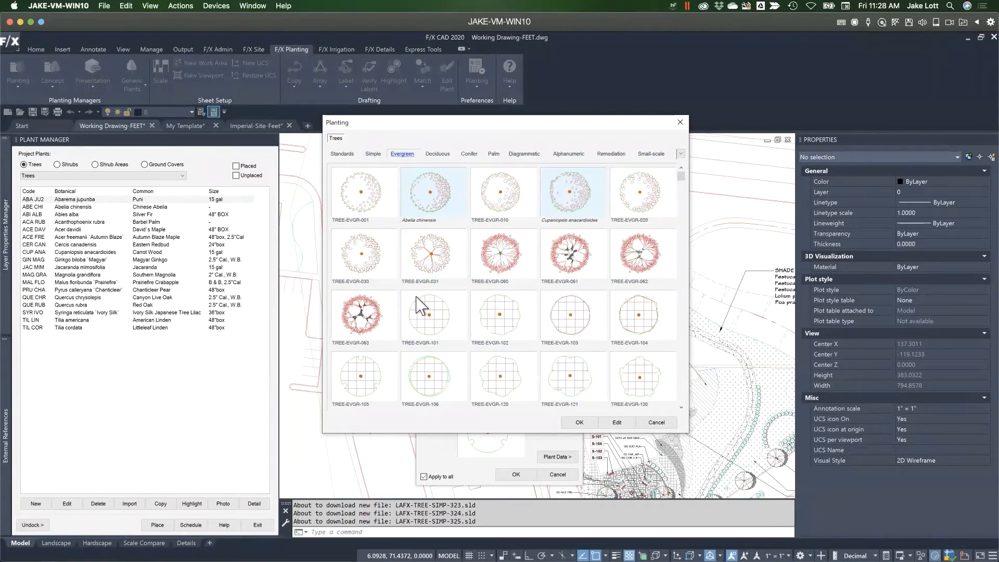
Switch to the LandFX folder in File Explorer and open its Blocks > Graphics > planting > trees subfolder
key("alt+Tab")
key("alt+Tab")
key("alt+Tab")
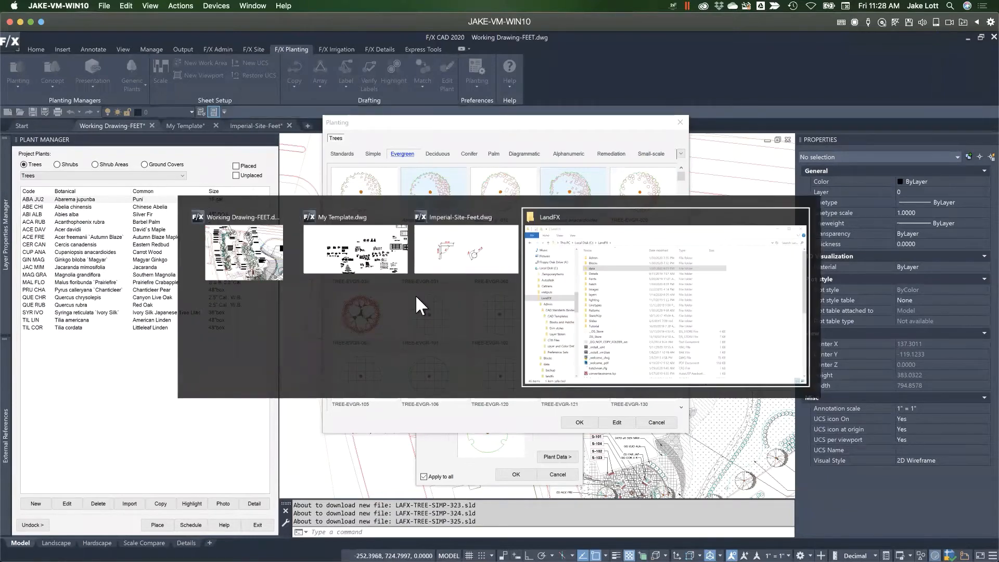
double_click(245, 260)
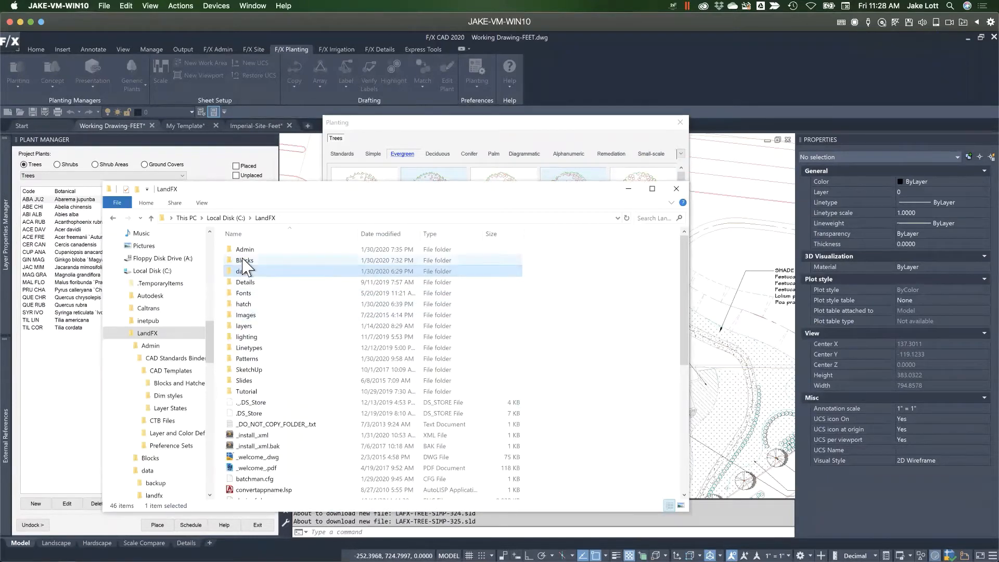
left_click_drag(303, 193, 265, 205)
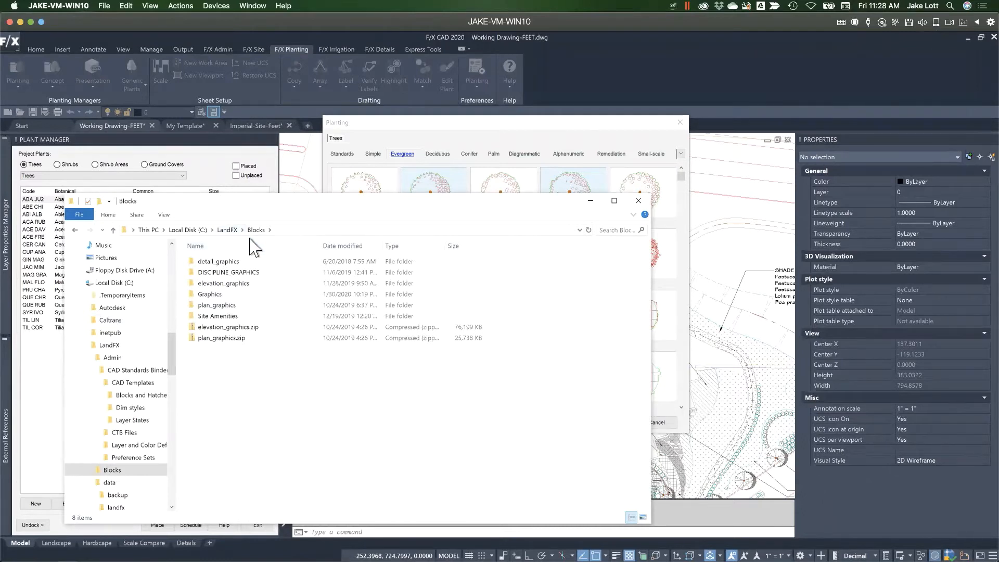
double_click(211, 295)
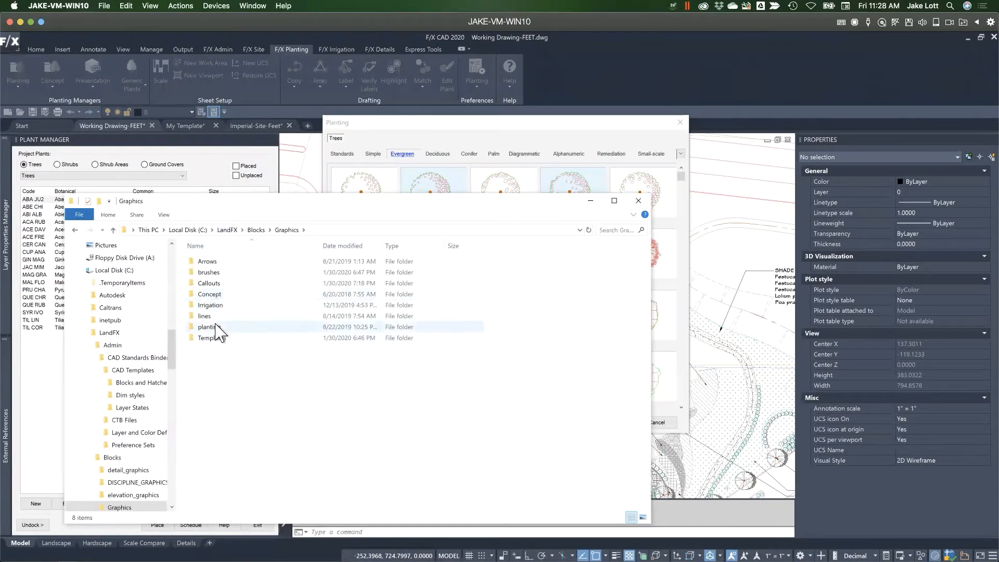
double_click(214, 328)
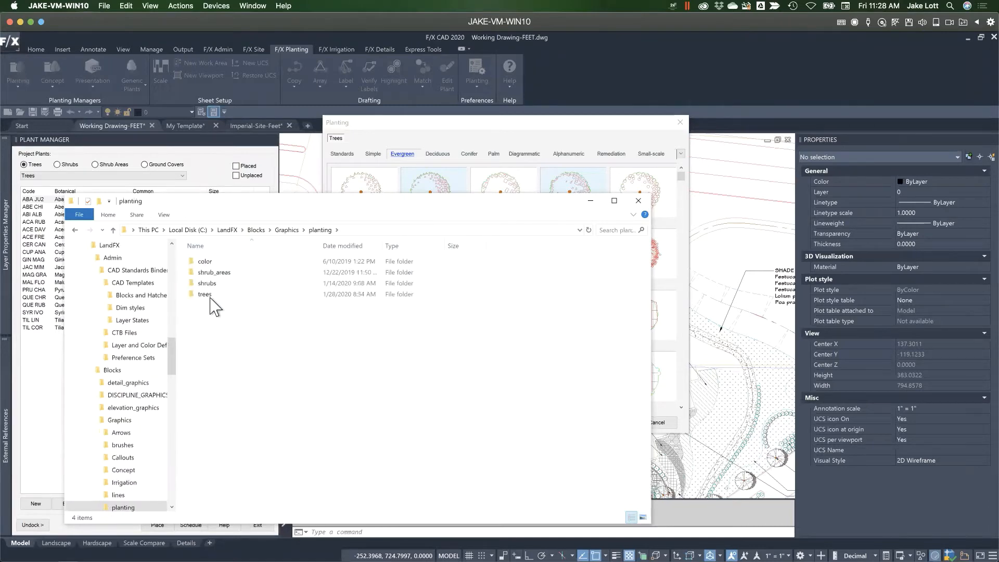
left_click(206, 295)
double_click(206, 295)
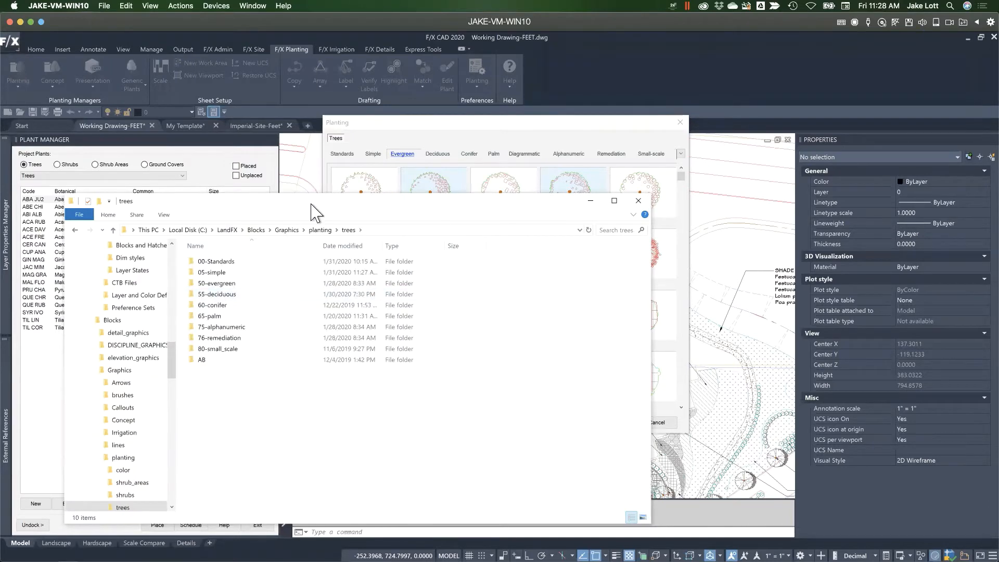
left_click_drag(315, 205, 281, 210)
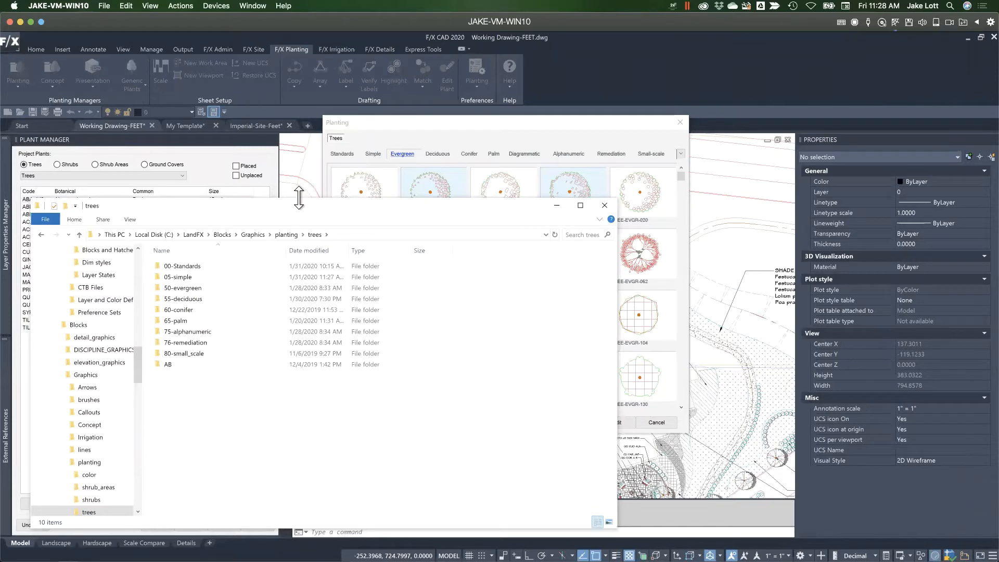
left_click_drag(280, 211, 443, 244)
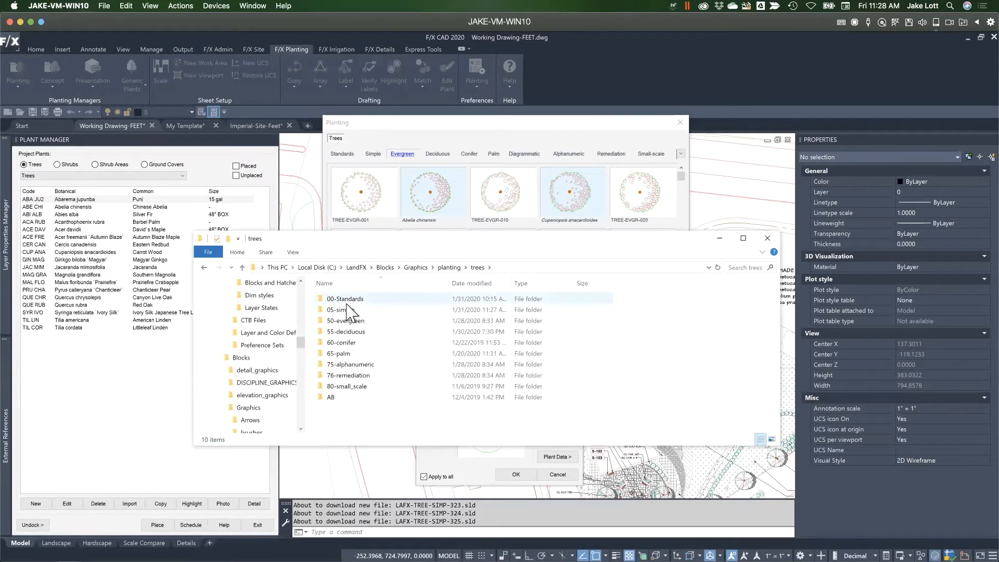
Create a folder named "01- Office Standard" among the tree symbol category folders and open it
left_click(339, 331)
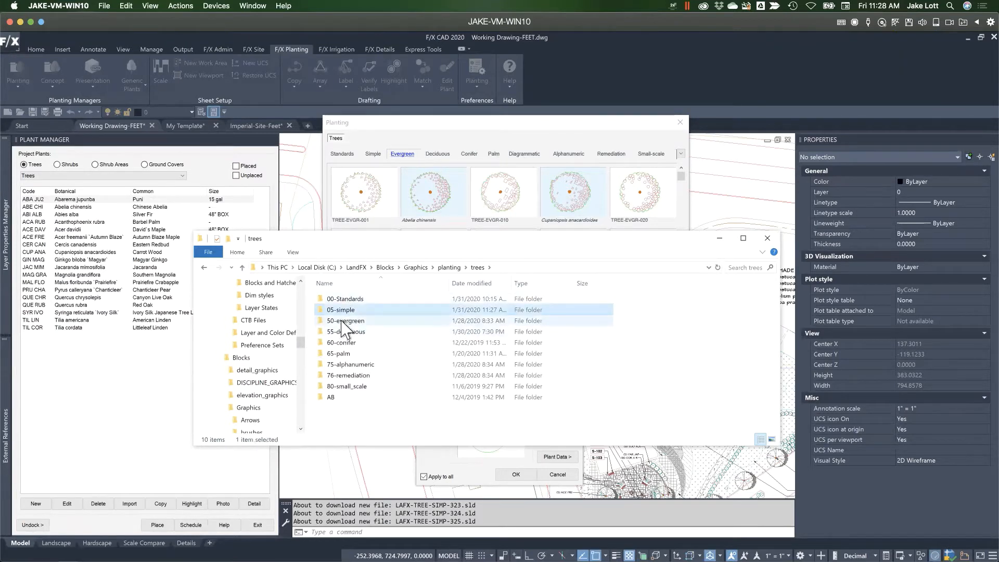
left_click(340, 353)
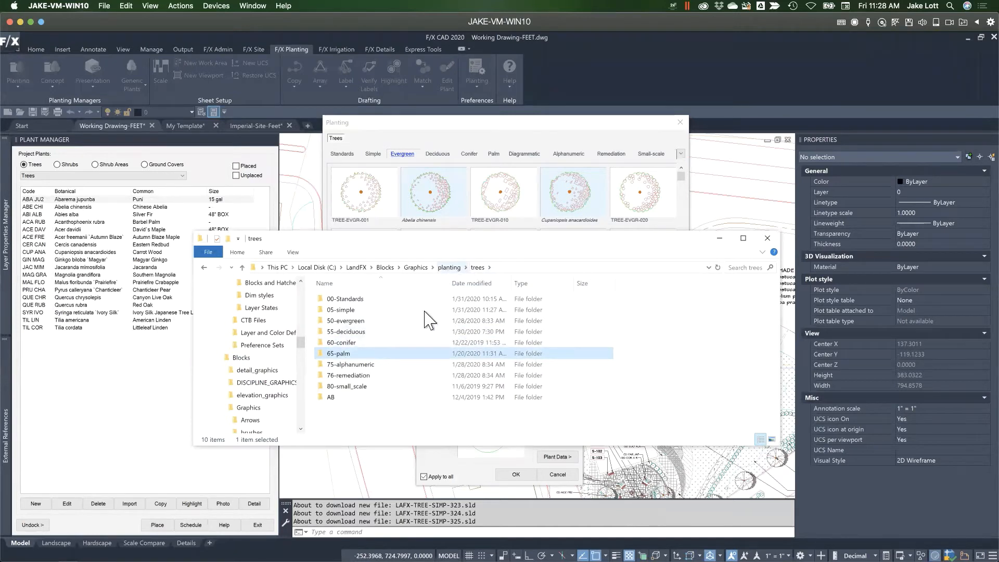
left_click(346, 398)
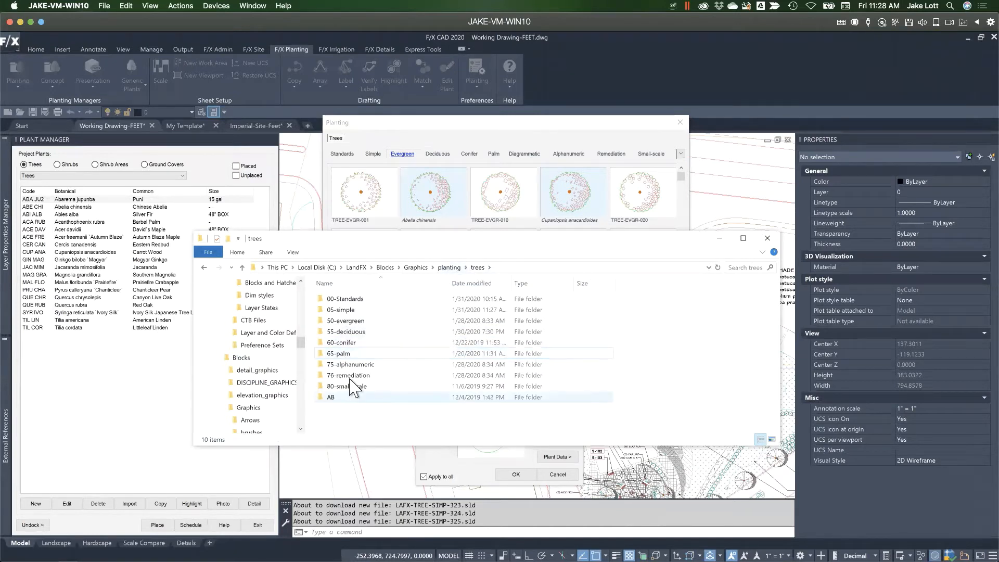
right_click(346, 422)
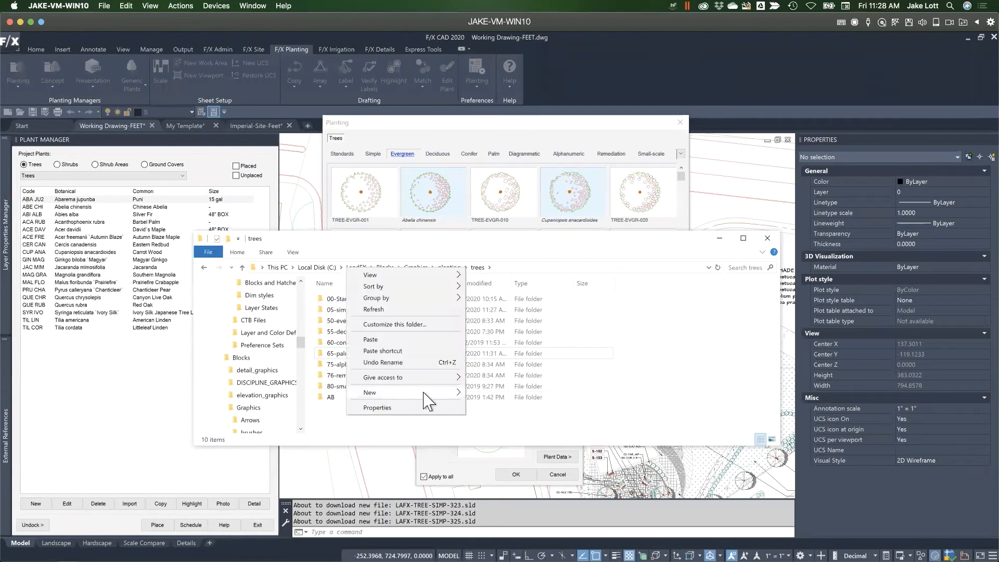
mouse_move(411, 392)
left_click(479, 394)
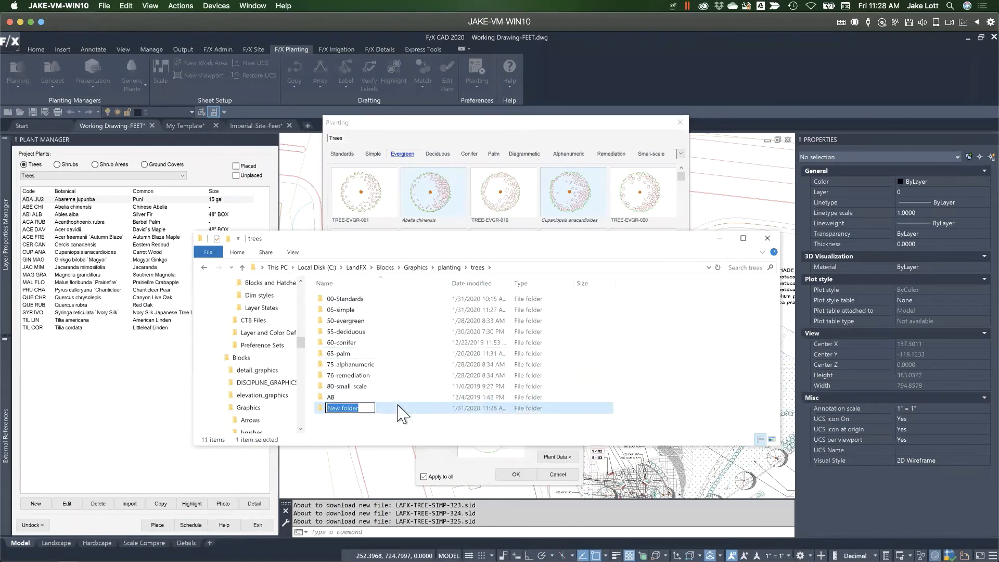
type("01- Office St")
type("andard")
key("Return")
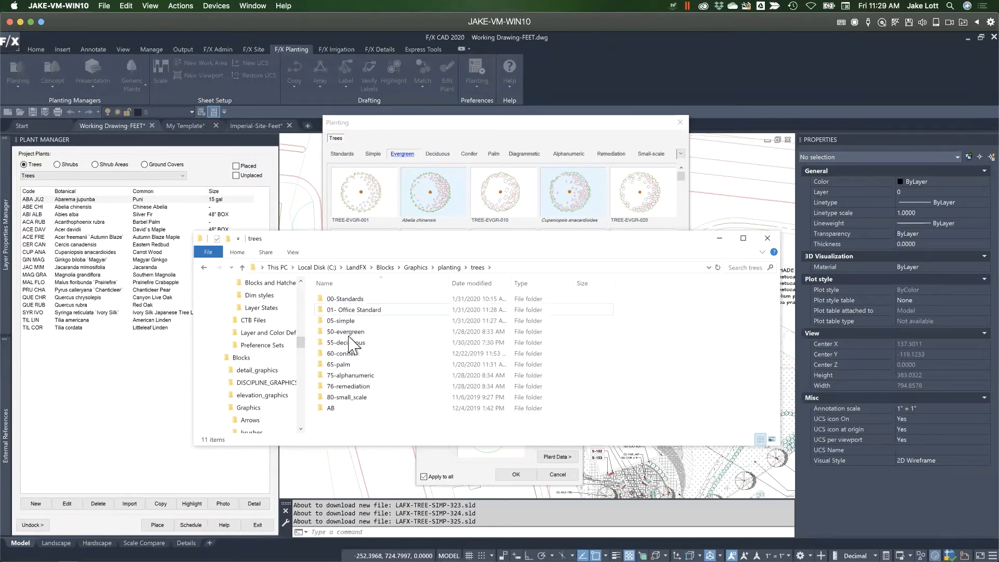
double_click(331, 310)
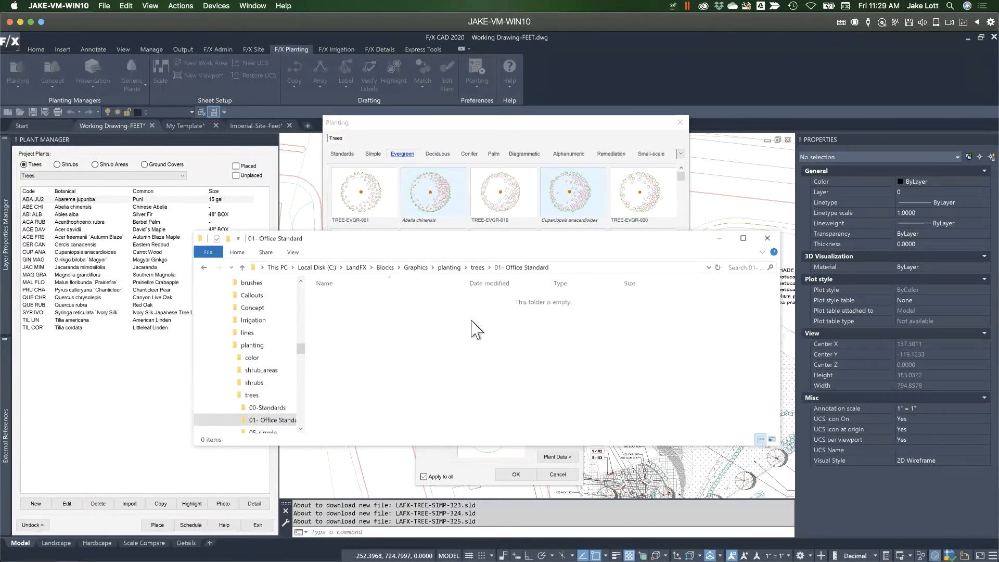
Reload the 2D symbol library of Abarema jupunba, view its Office Standard category, and cancel out of the plant edit
left_click(475, 144)
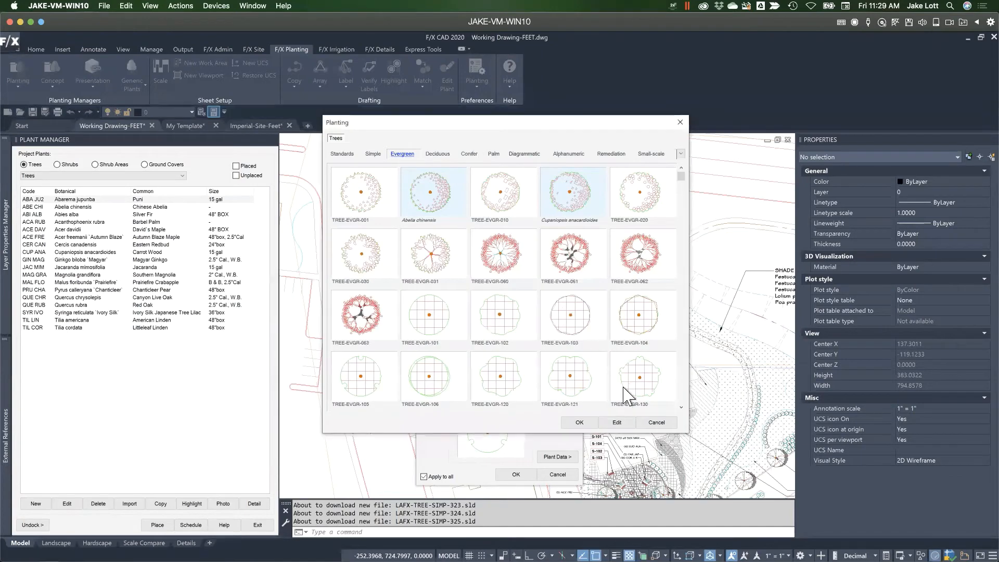
left_click(648, 423)
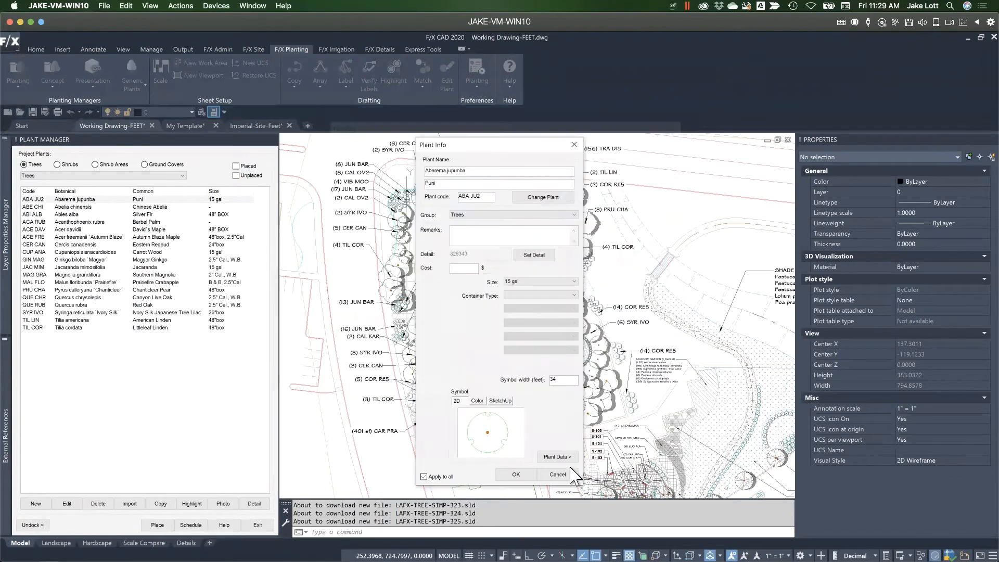
left_click(485, 437)
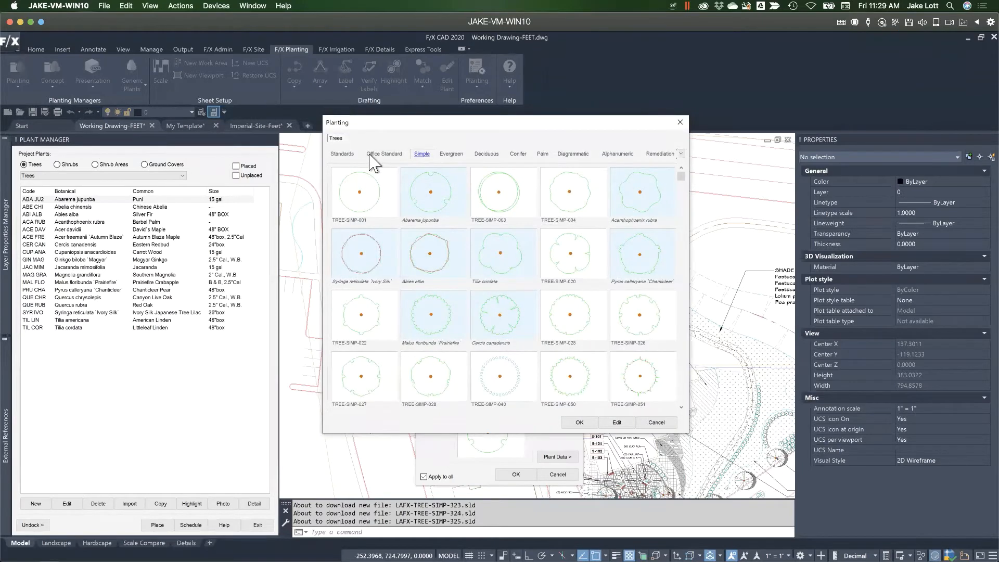
left_click(385, 154)
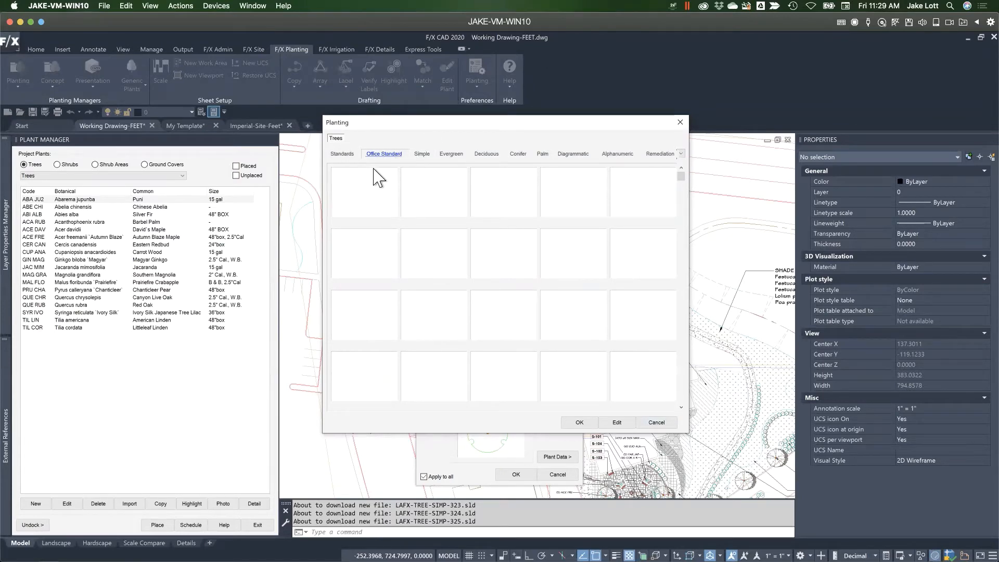
left_click(657, 423)
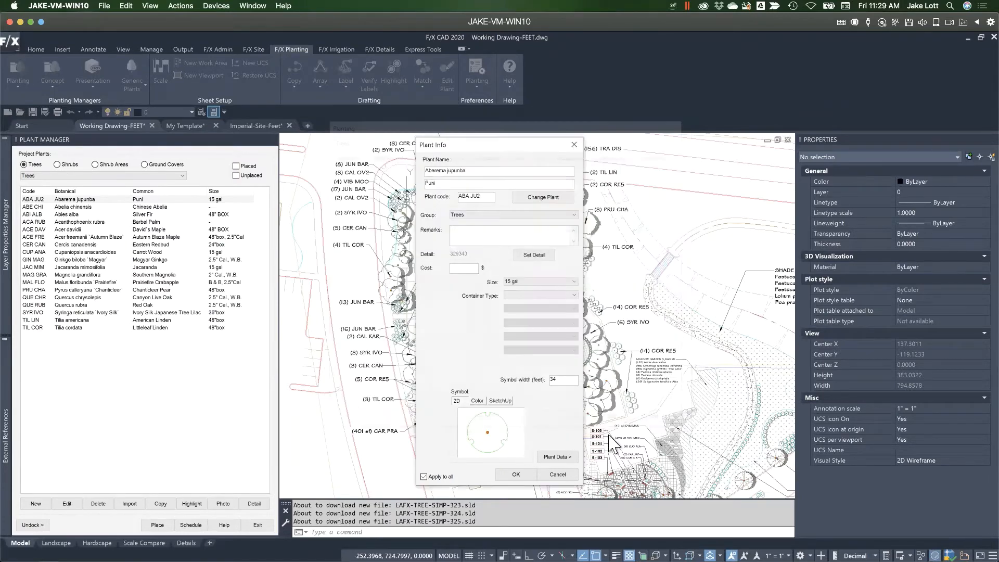
left_click(555, 474)
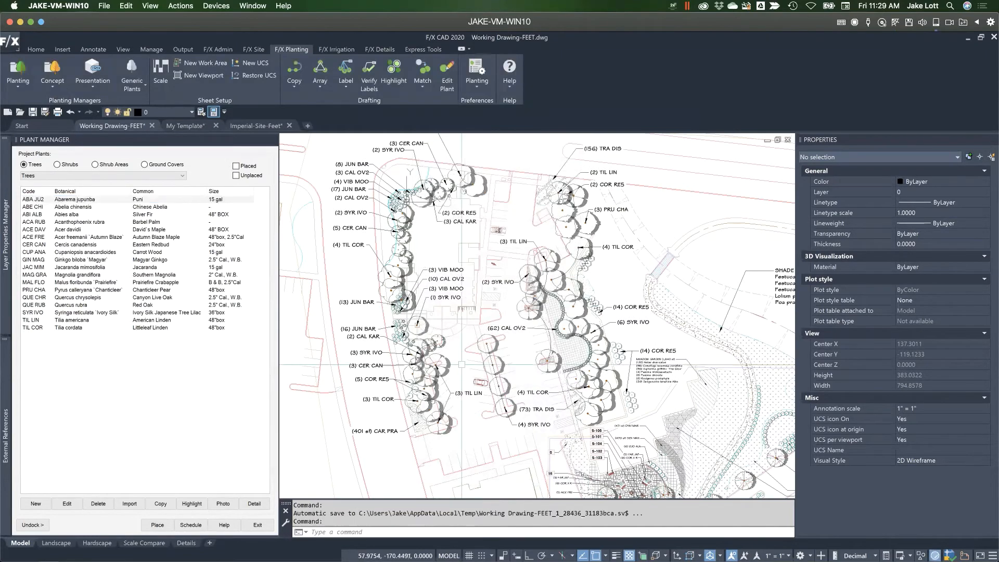
In the My Template drawing, find the stippled tree symbols and inspect the block properties of the larger one
left_click(185, 125)
mouse_move(458, 445)
middle_mouse_down()
mouse_move(451, 395)
mouse_move(472, 403)
mouse_move(482, 427)
middle_mouse_up()
scroll(481, 414, "down", 1)
scroll(459, 385, "down", 1)
scroll(460, 375, "up", 1)
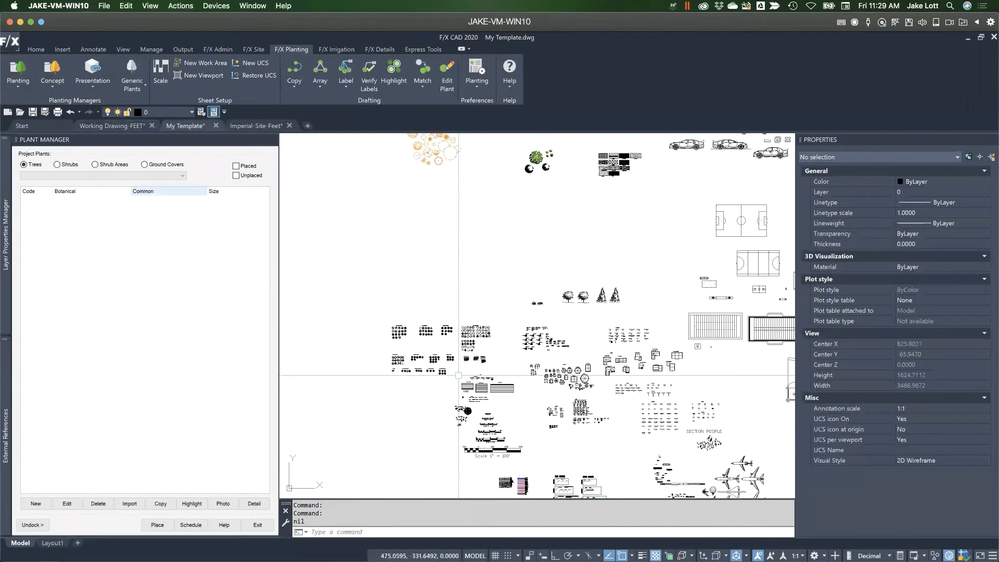
scroll(460, 375, "down", 3)
scroll(496, 281, "up", 15)
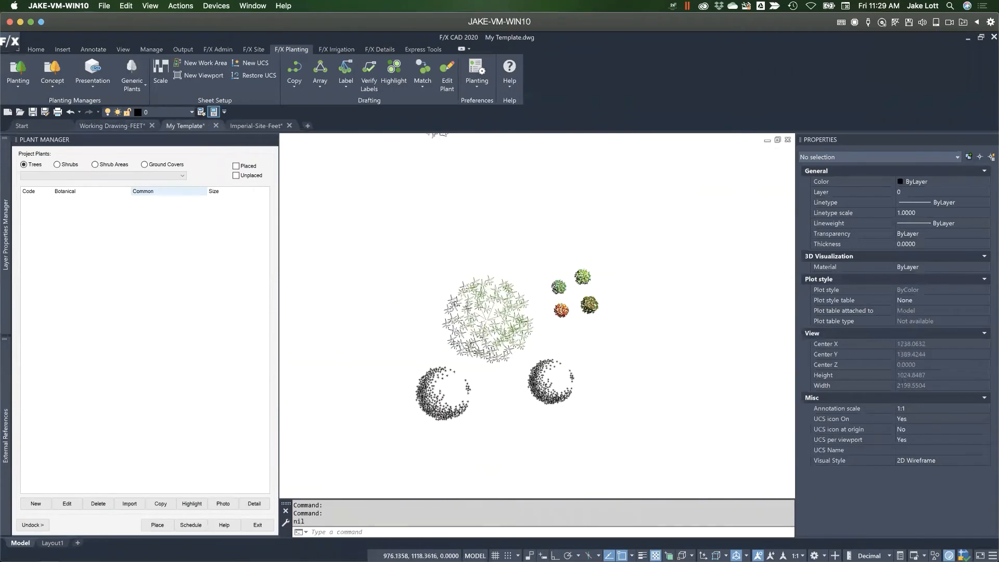
middle_click_drag(436, 402, 451, 401)
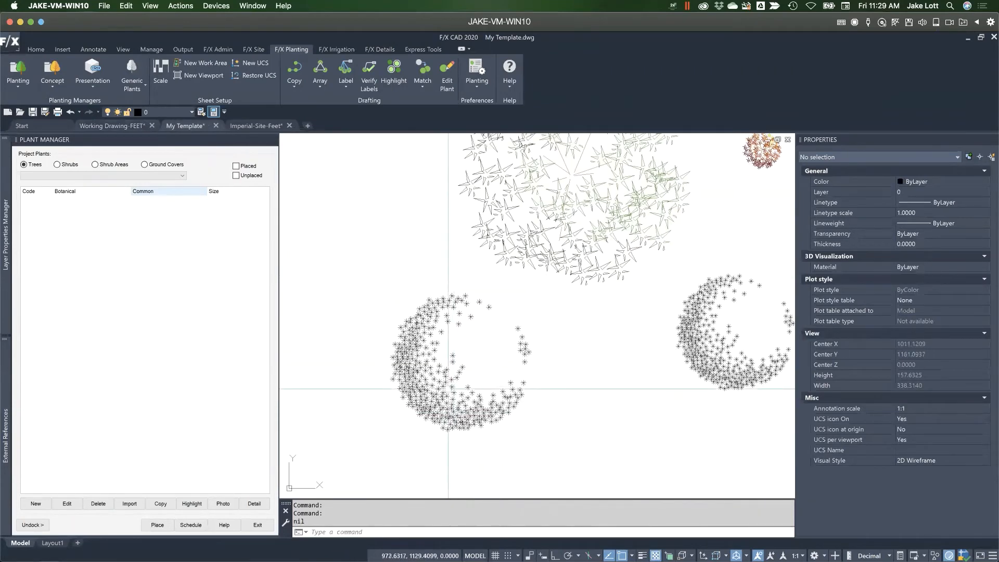
left_click(446, 389)
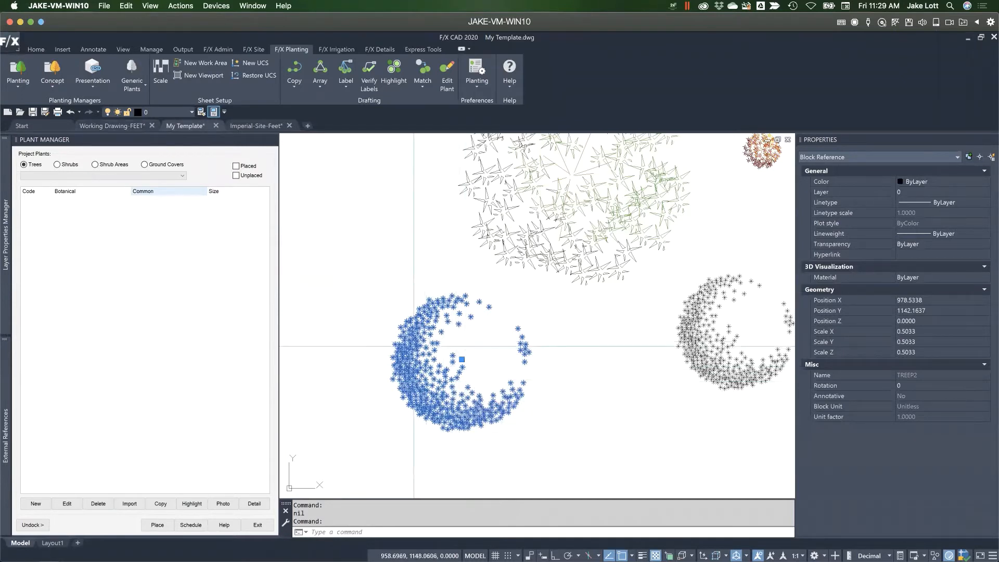
key("Escape")
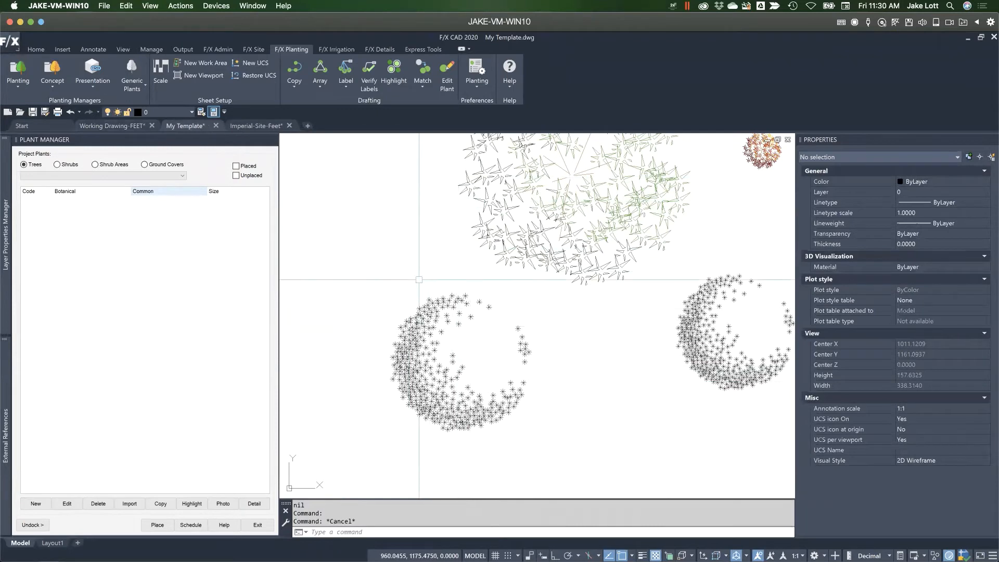
Compare the planting command Save Plant Block with the Save Block command for site blocks
left_click(474, 87)
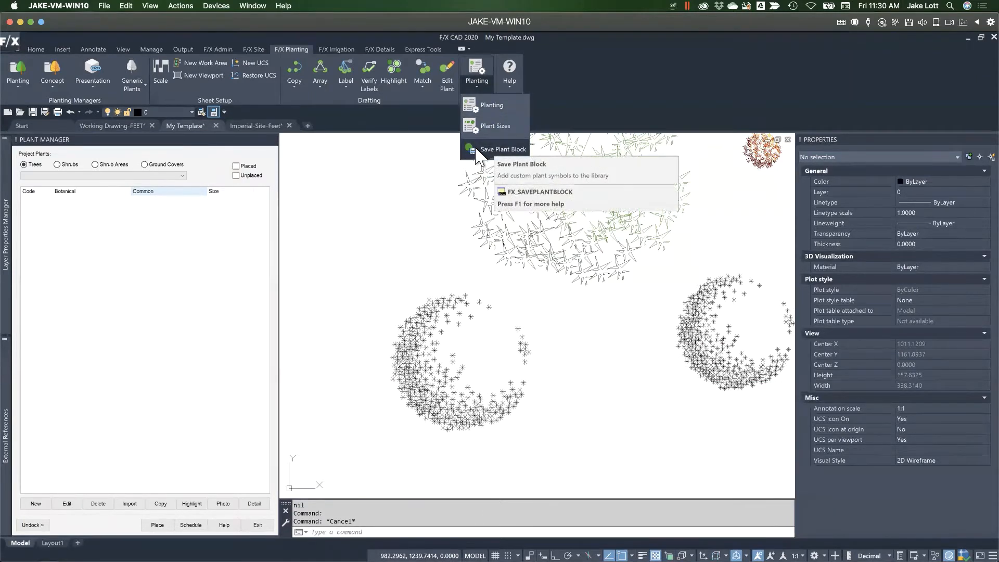
left_click(258, 49)
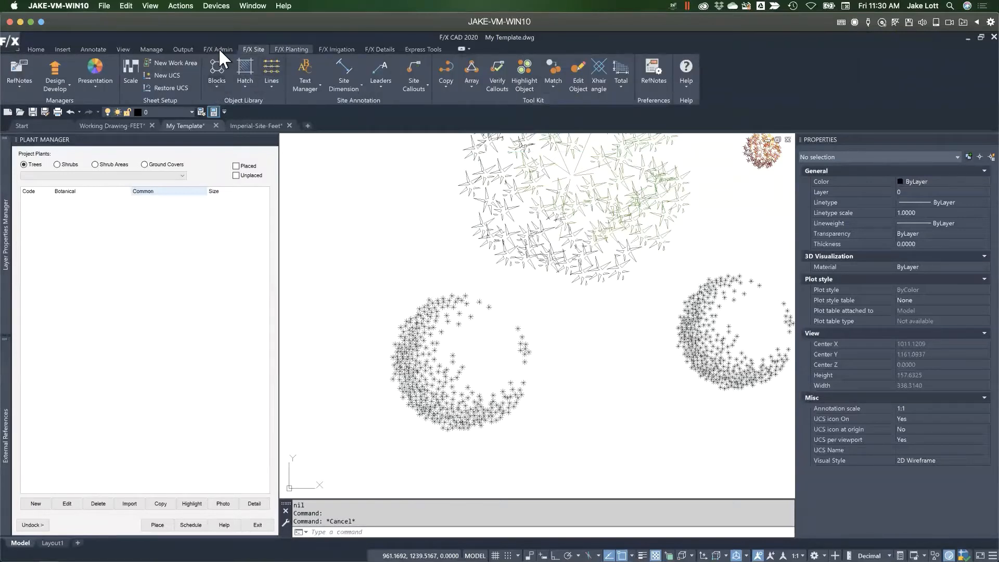
left_click(215, 82)
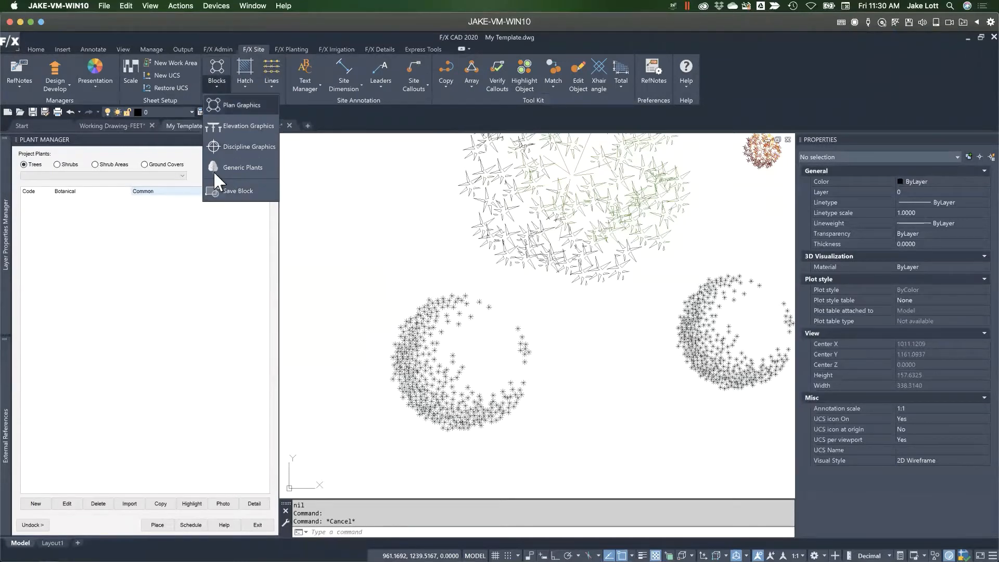
left_click(297, 47)
Start Save Plant Block on the existing block of the larger stippled tree symbol
left_click(478, 82)
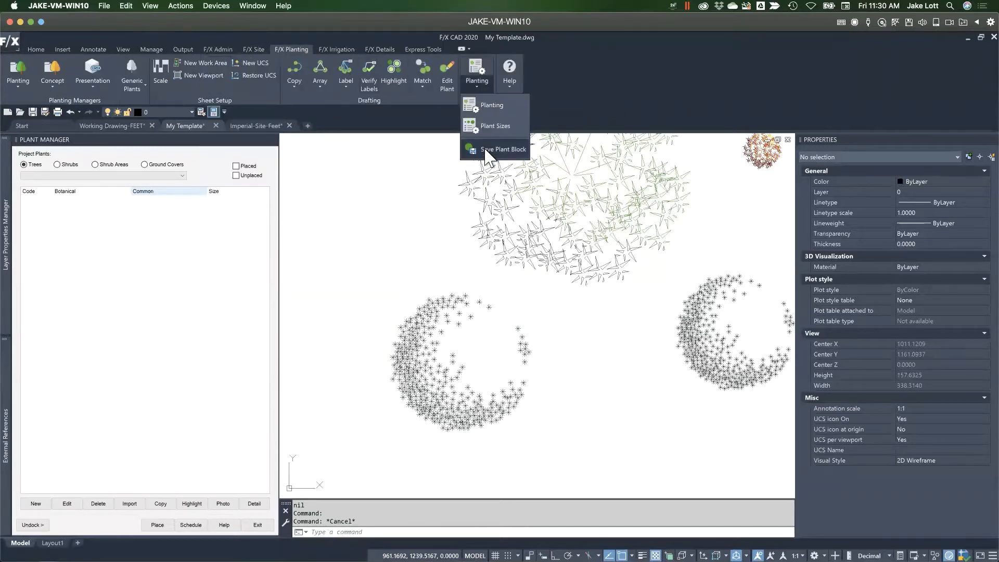
left_click(494, 149)
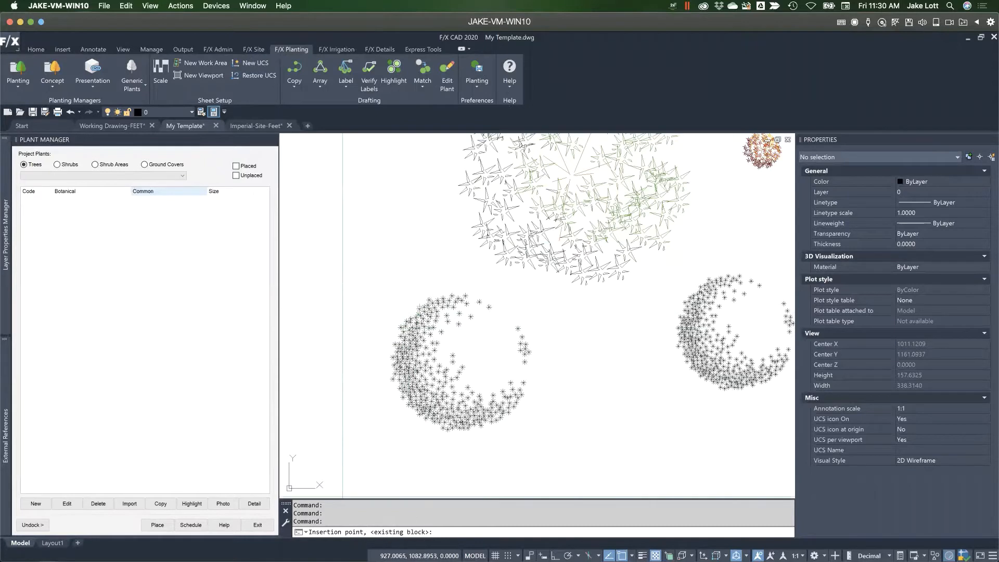
key("Return")
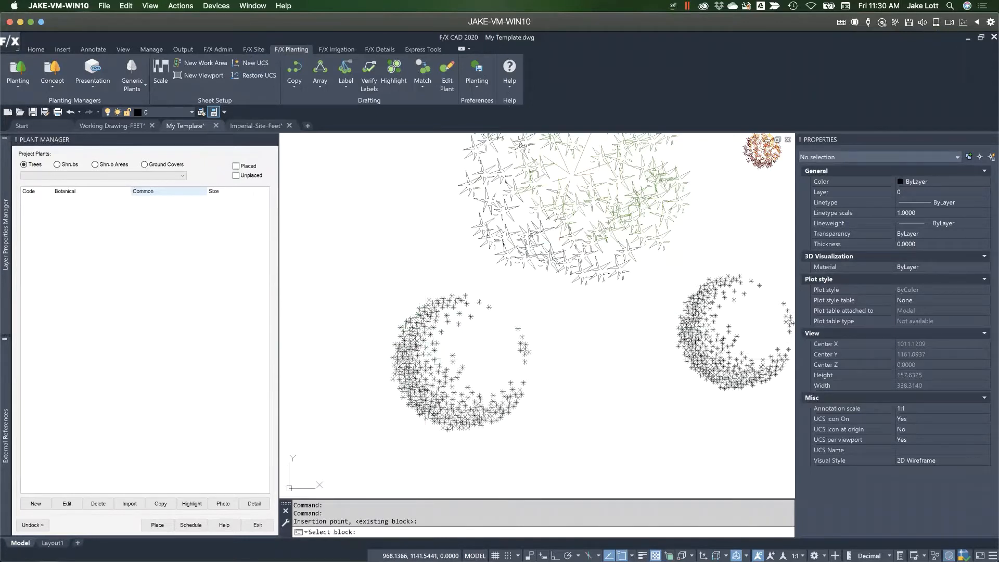
left_click(423, 359)
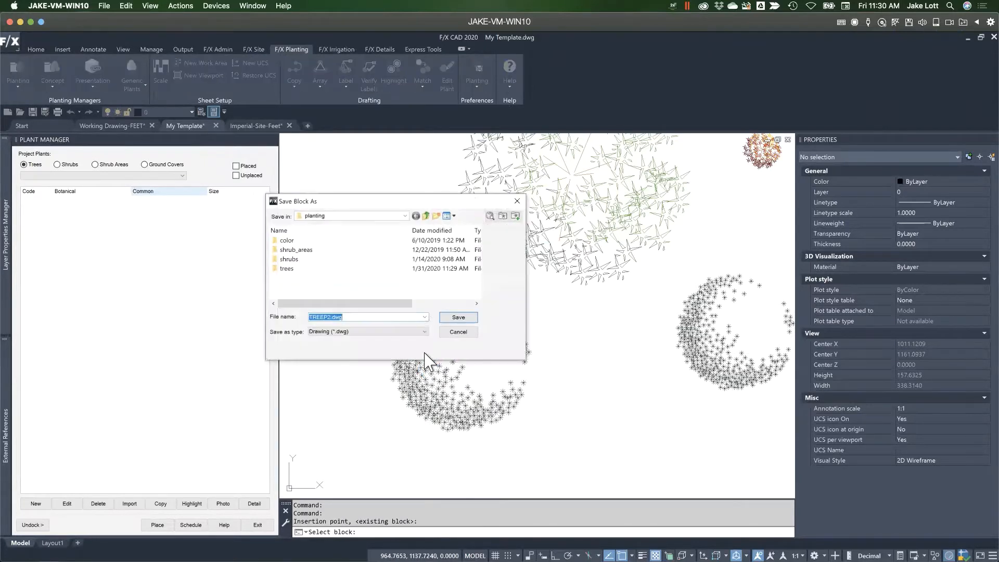
Set the save location of the plant block to the "01- Office Standard" folder inside planting > trees
left_click(404, 216)
left_click(404, 216)
left_click(404, 216)
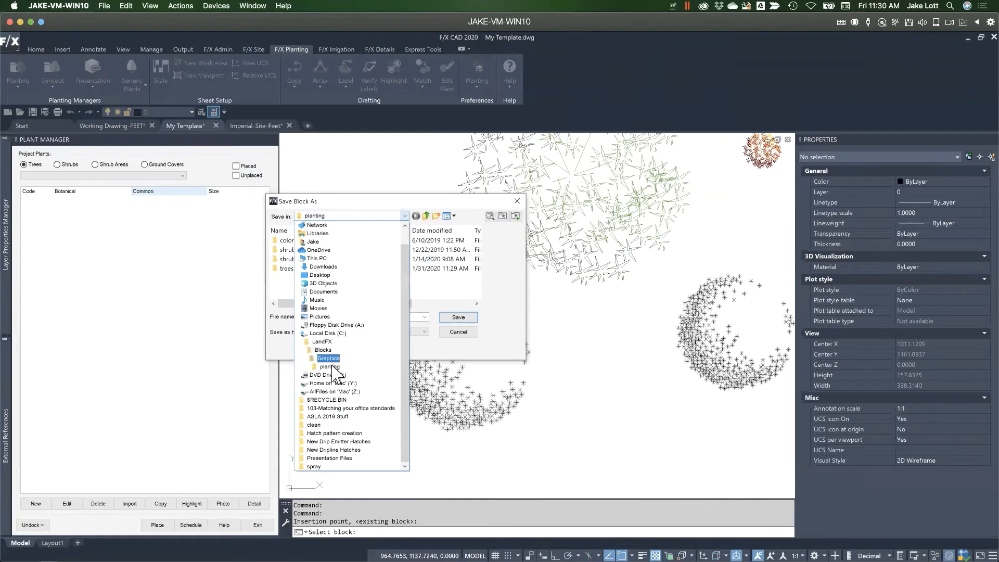
left_click(428, 288)
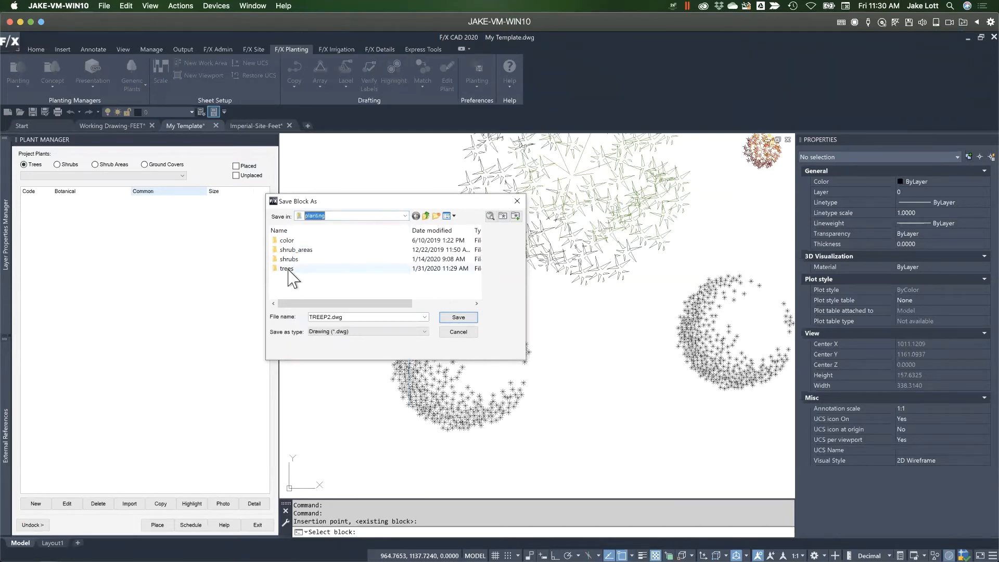
double_click(287, 270)
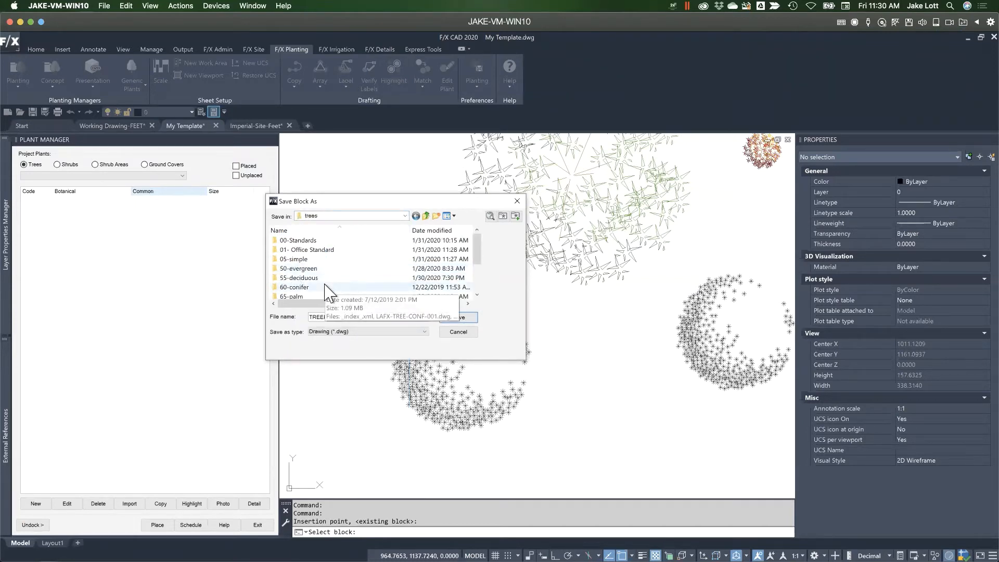
left_click(308, 249)
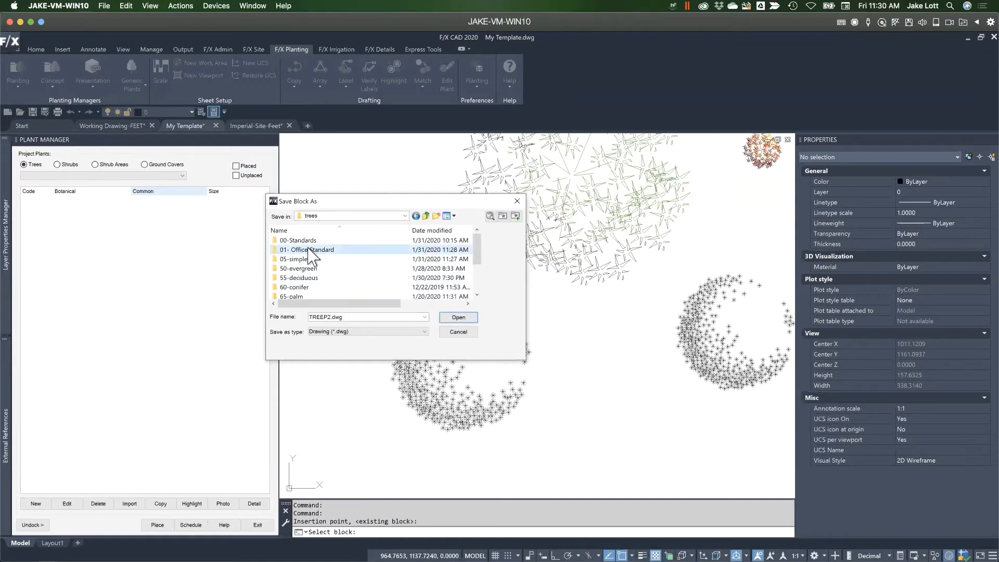
double_click(308, 249)
left_click(358, 316)
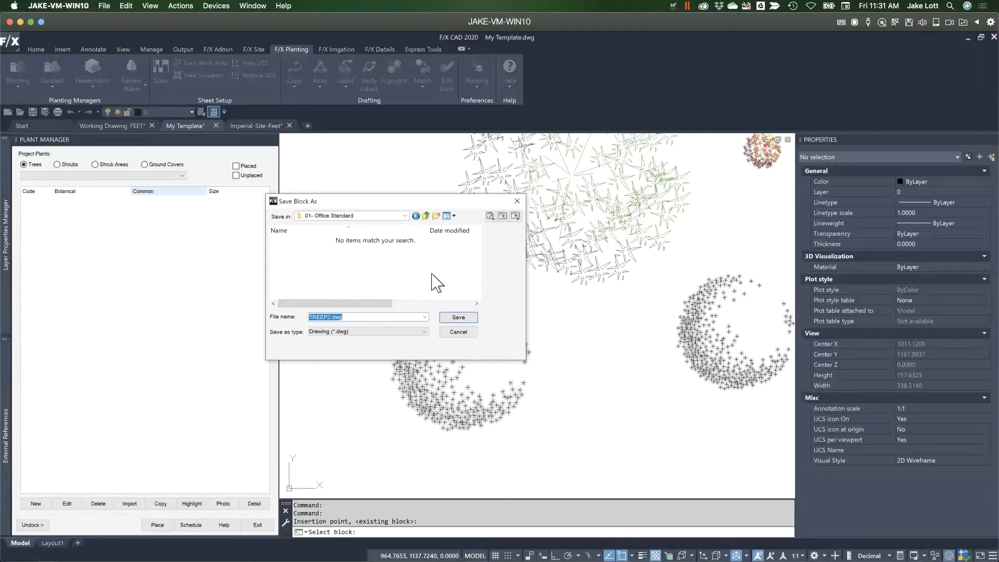
Check the file naming in the 05-simple and 55-deciduous tree folders and take LAFX-TREE-DCID-001.dwg as the starting file name
left_click(424, 216)
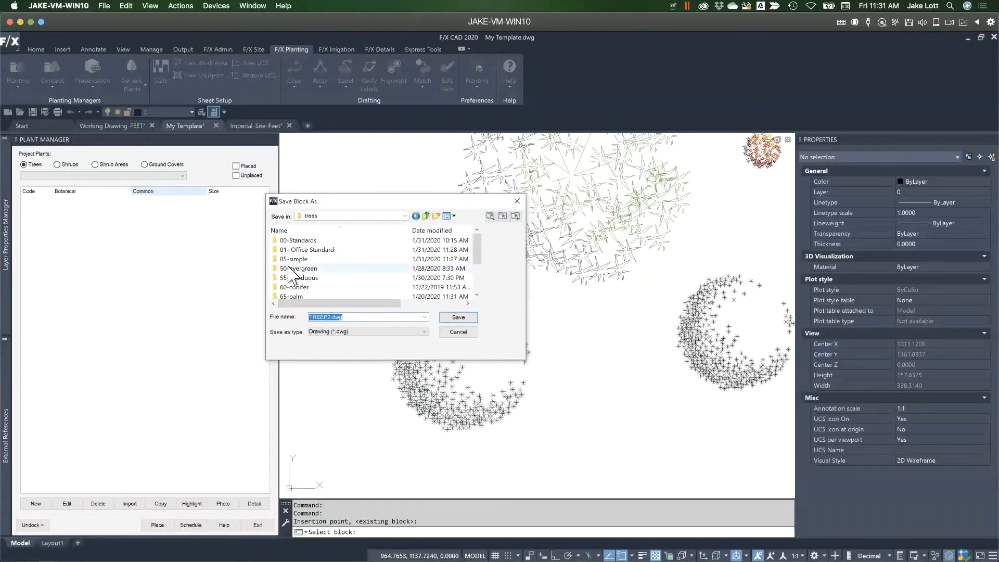
double_click(293, 258)
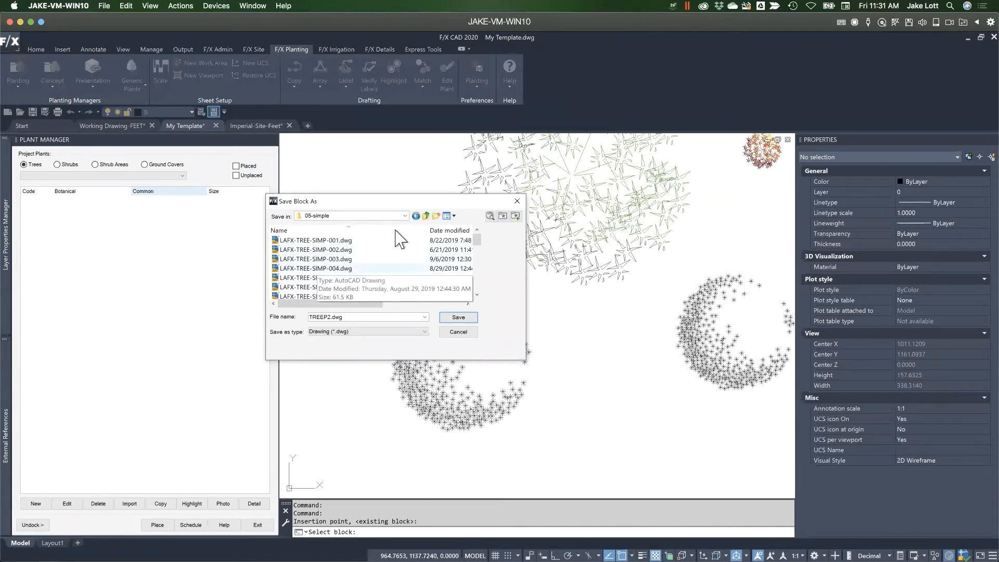
left_click(425, 215)
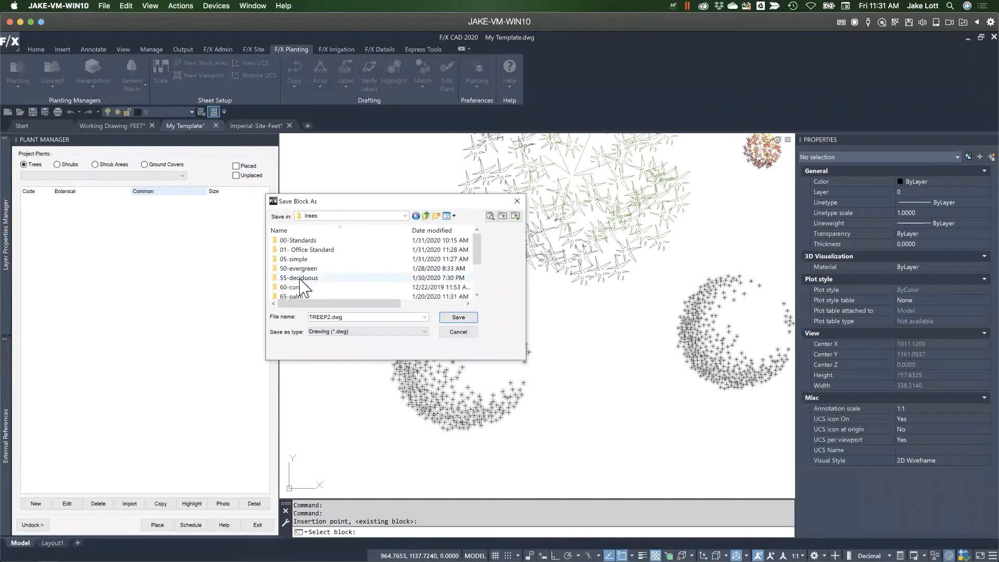
double_click(306, 277)
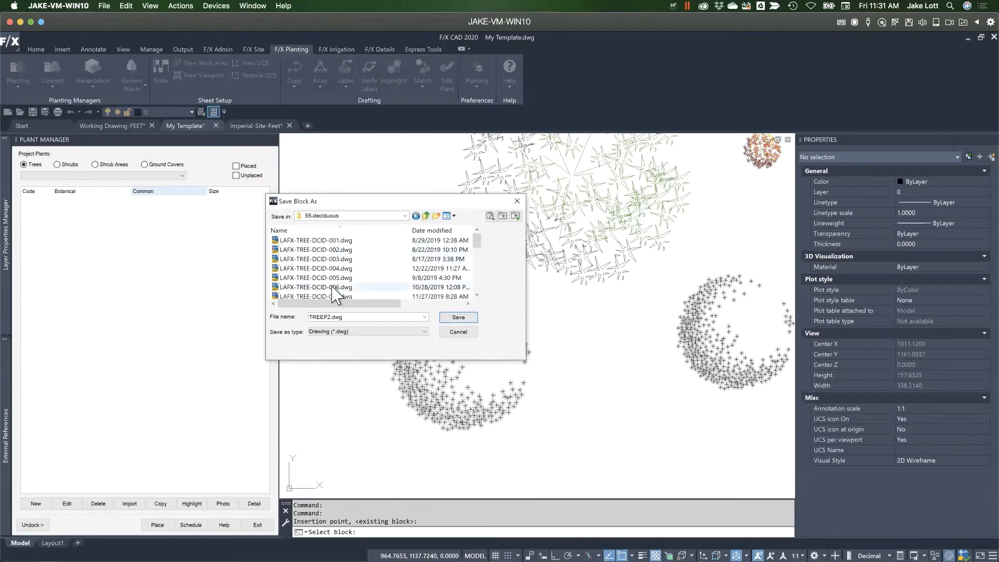
left_click(331, 240)
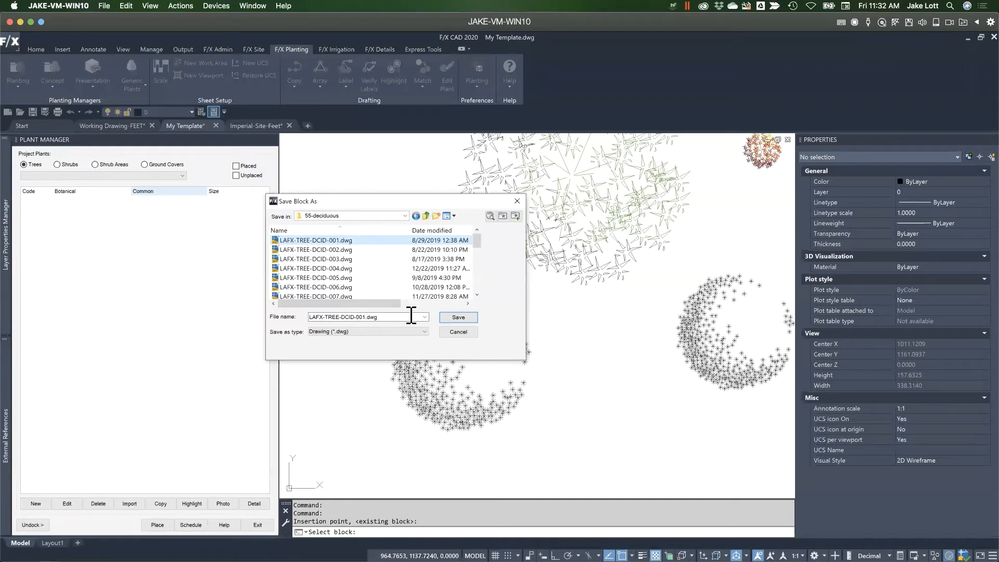
Return to the "01- Office Standard" folder and save the tree block as LAFX-TREE-001.dwg
left_click(406, 216)
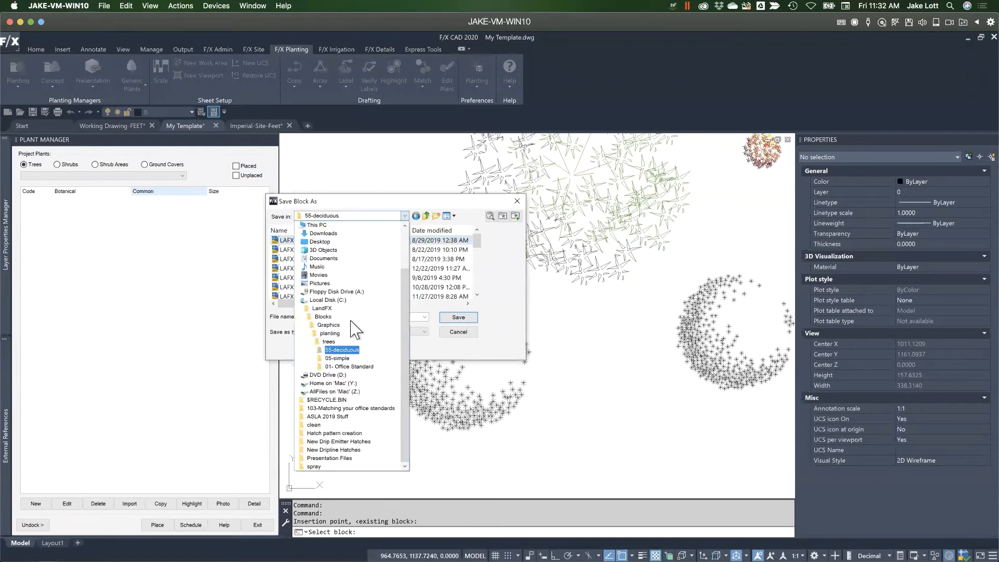
left_click(349, 366)
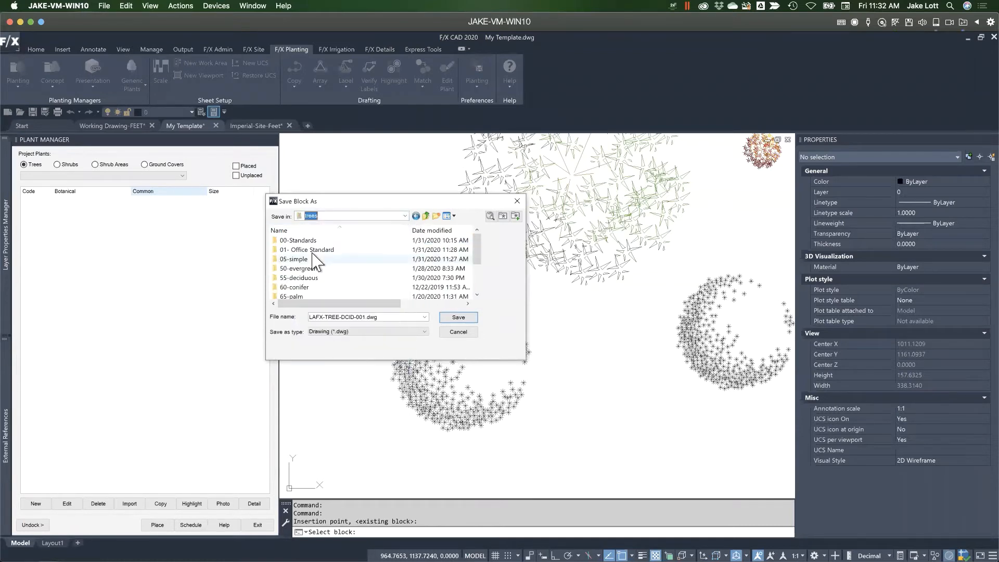
double_click(349, 316)
left_click(349, 316)
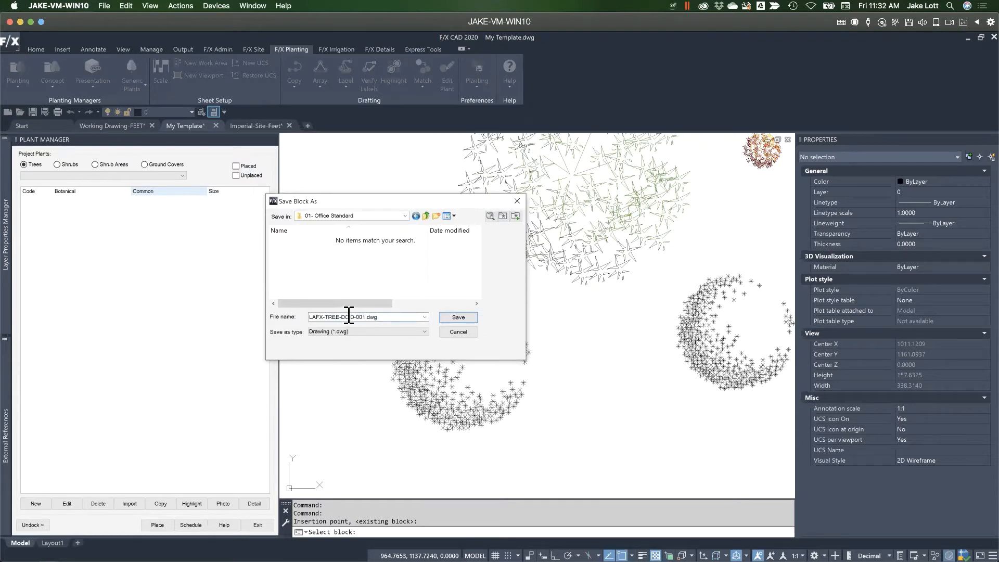
double_click(349, 316)
key("BackSpace")
left_click(453, 315)
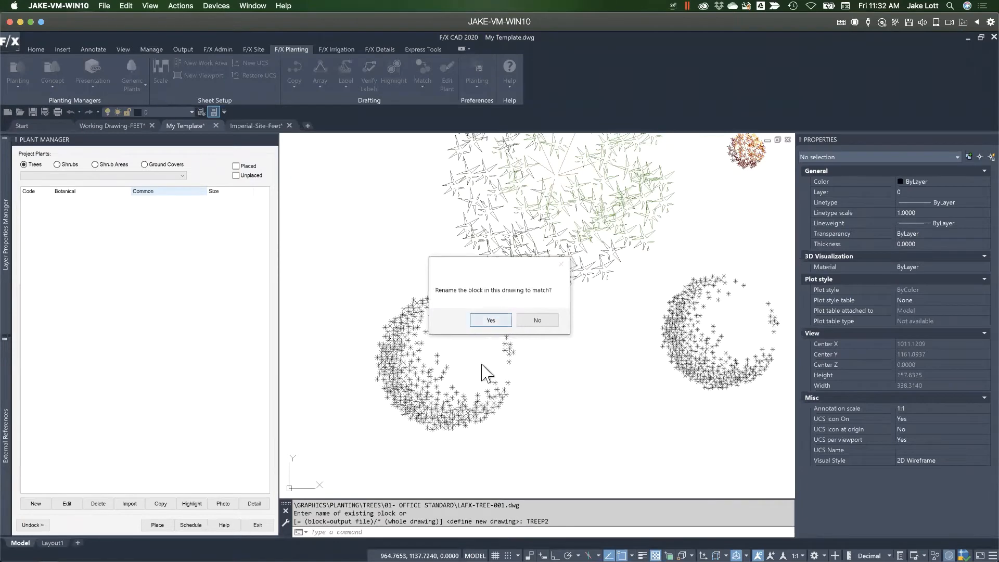
Decline renaming the block in the drawing, then accept the symbol's details with scale 1:1 and No Rotation
left_click(527, 319)
left_click(528, 320)
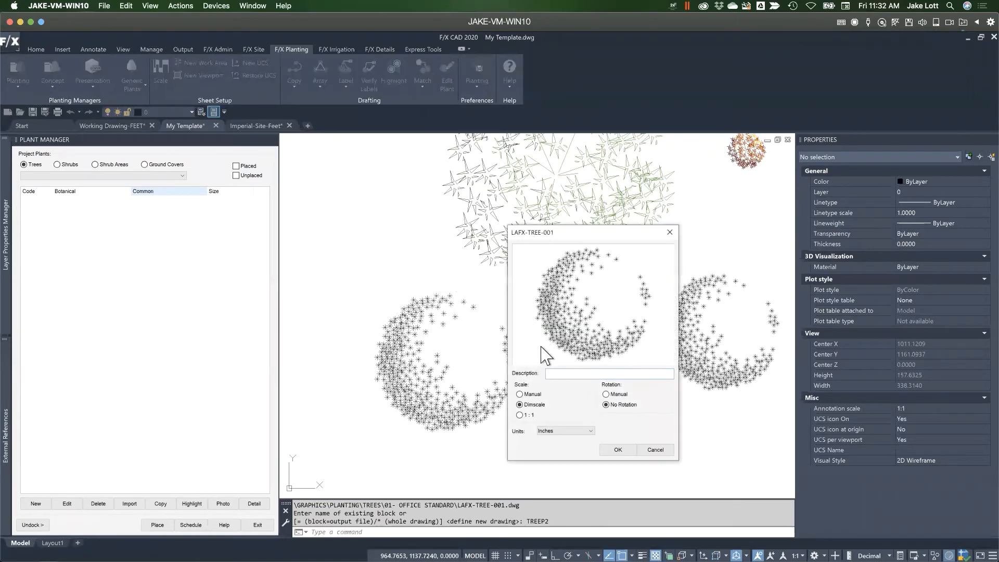
left_click_drag(566, 234, 402, 201)
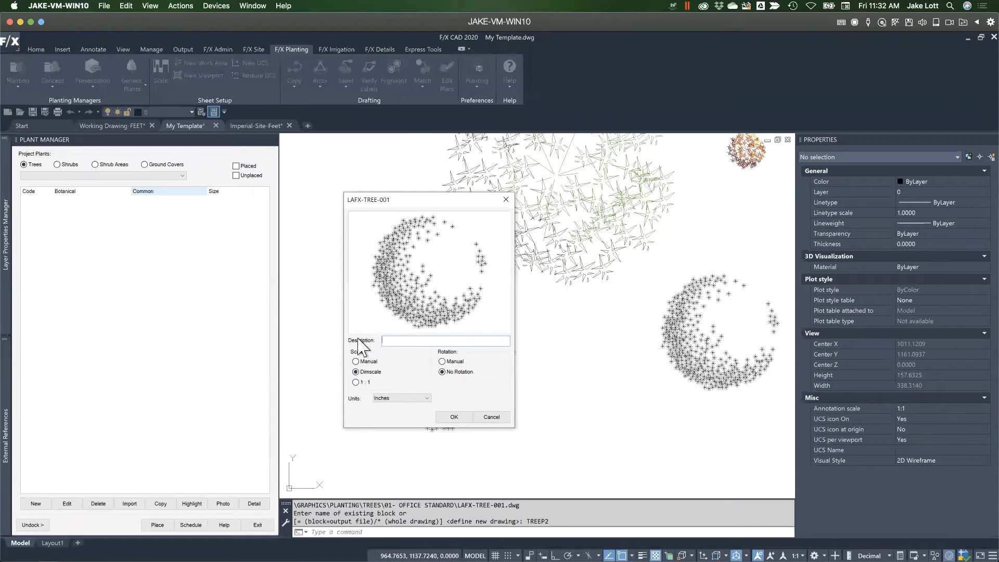
left_click(356, 361)
left_click(355, 372)
left_click(356, 382)
left_click(442, 372)
left_click(454, 417)
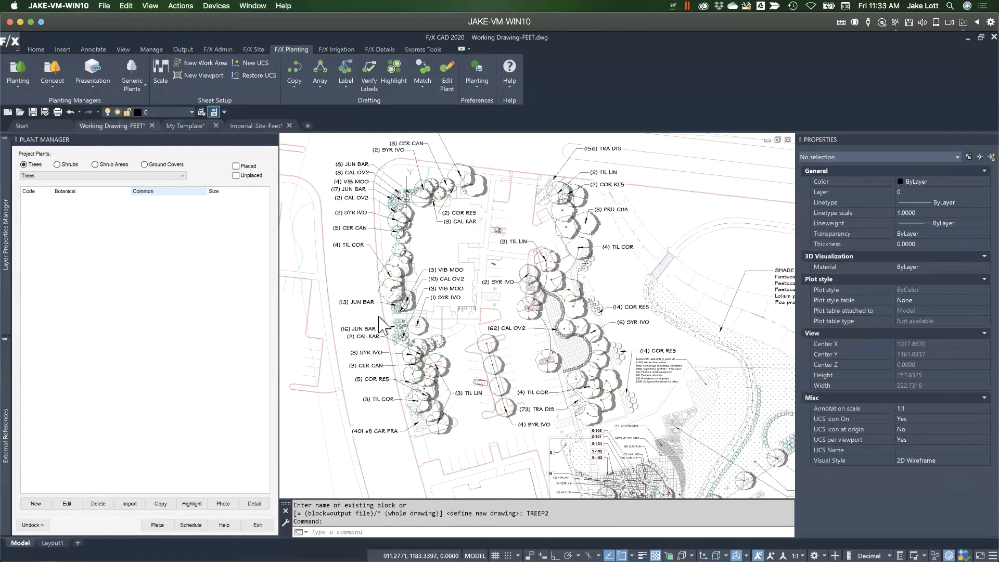
In the Working Drawing-FEET plant list, change the 2D symbol of Abelia chinensis to TREE-001 from the Office Standard category
left_click(79, 207)
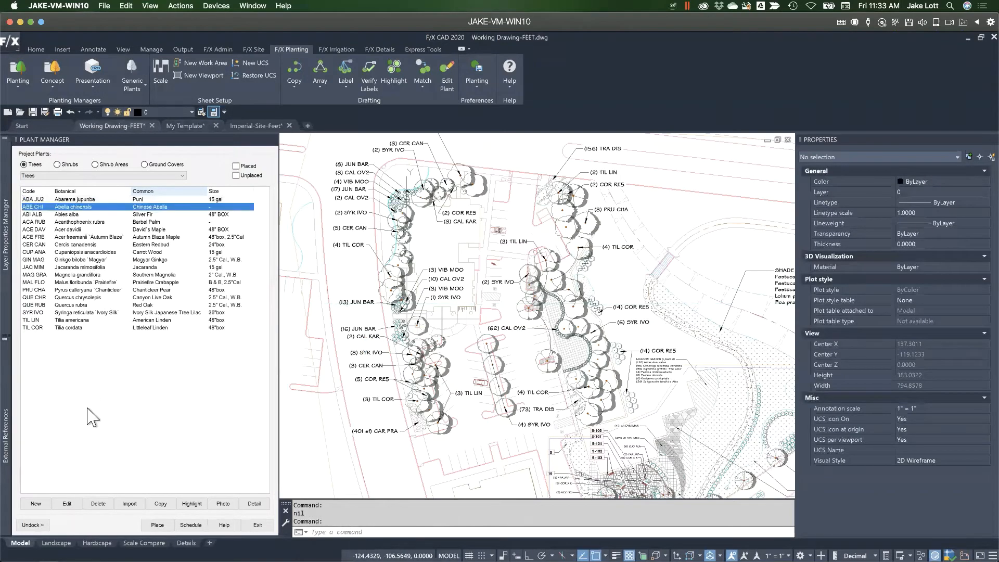
left_click(67, 503)
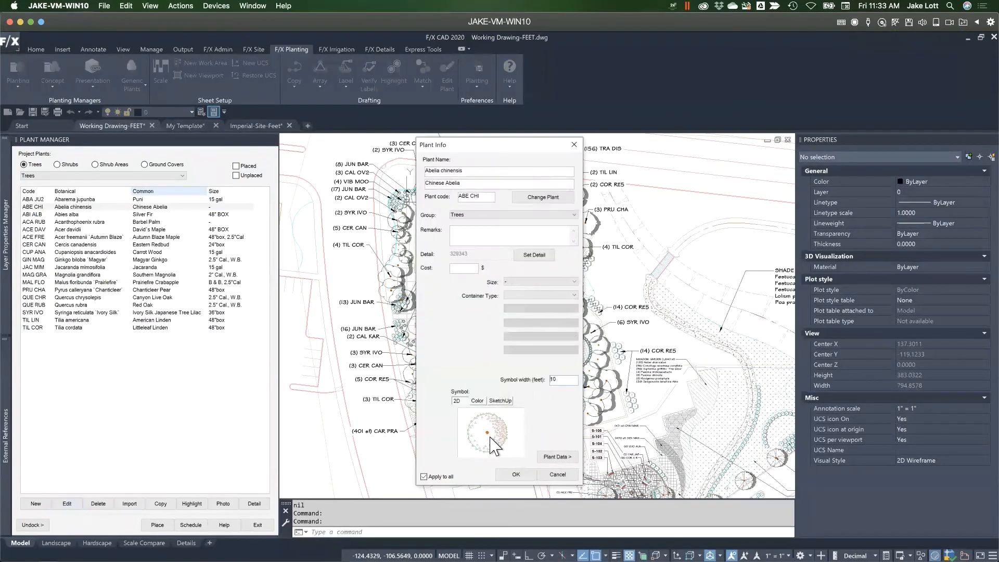
left_click(489, 440)
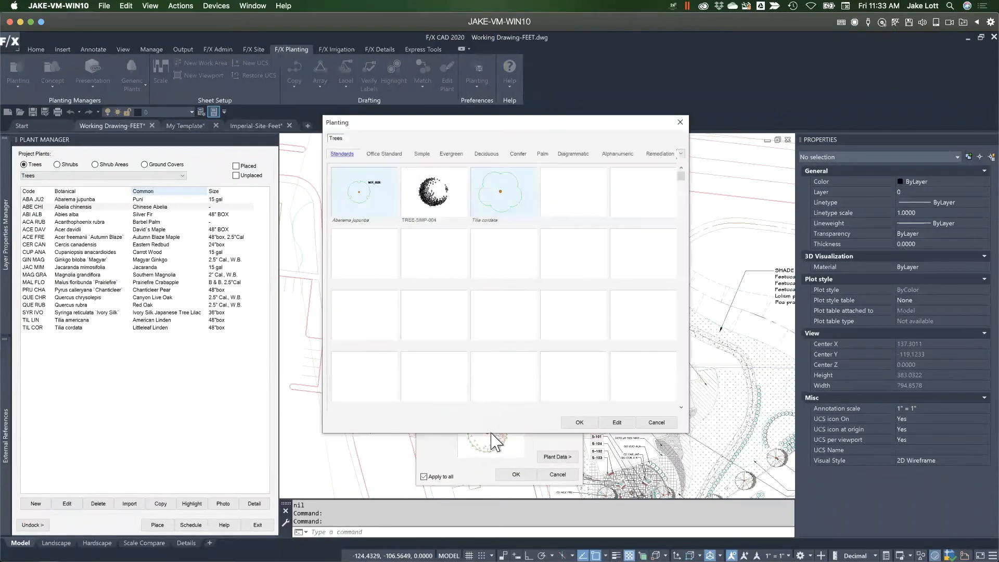
left_click(383, 154)
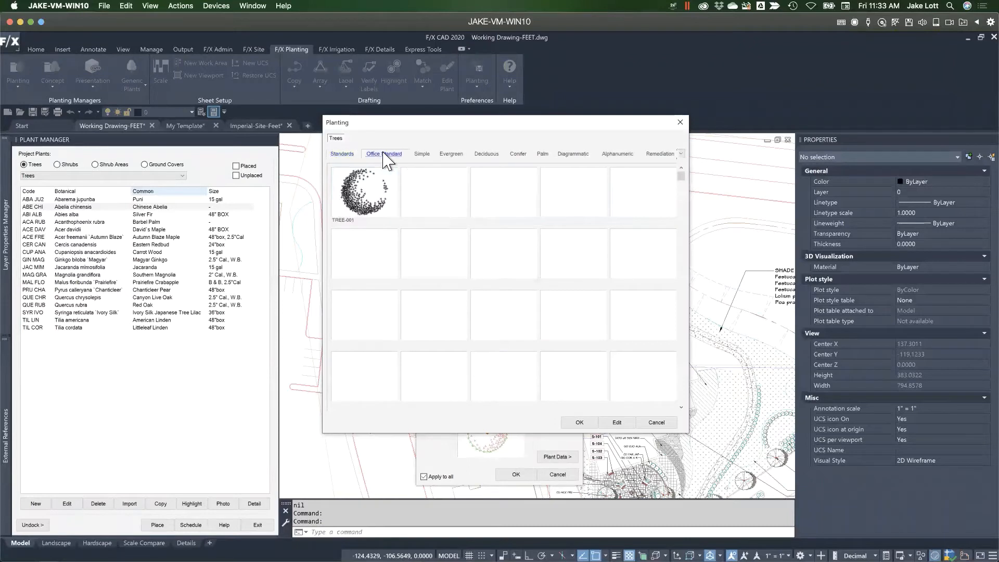
left_click(362, 209)
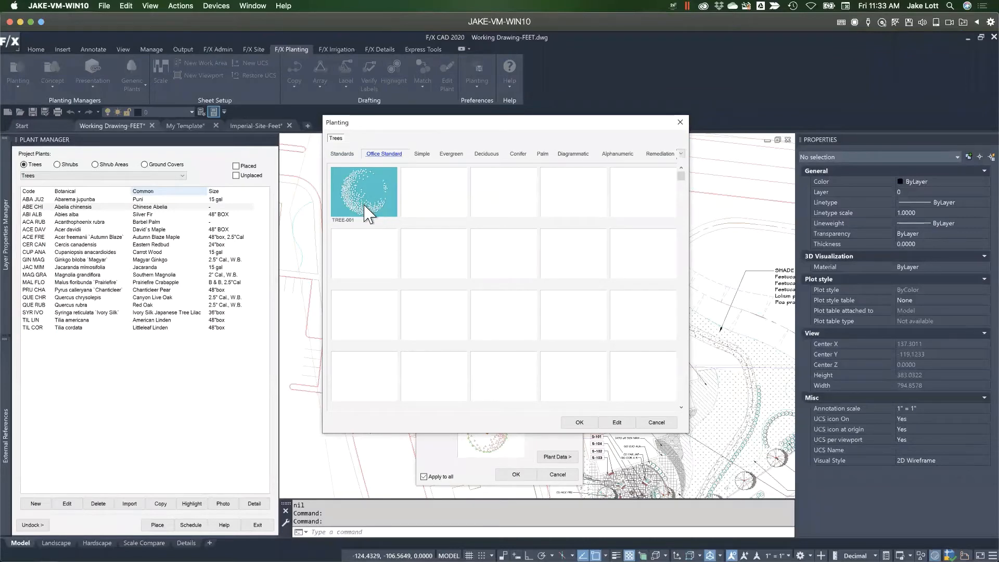
left_click(579, 422)
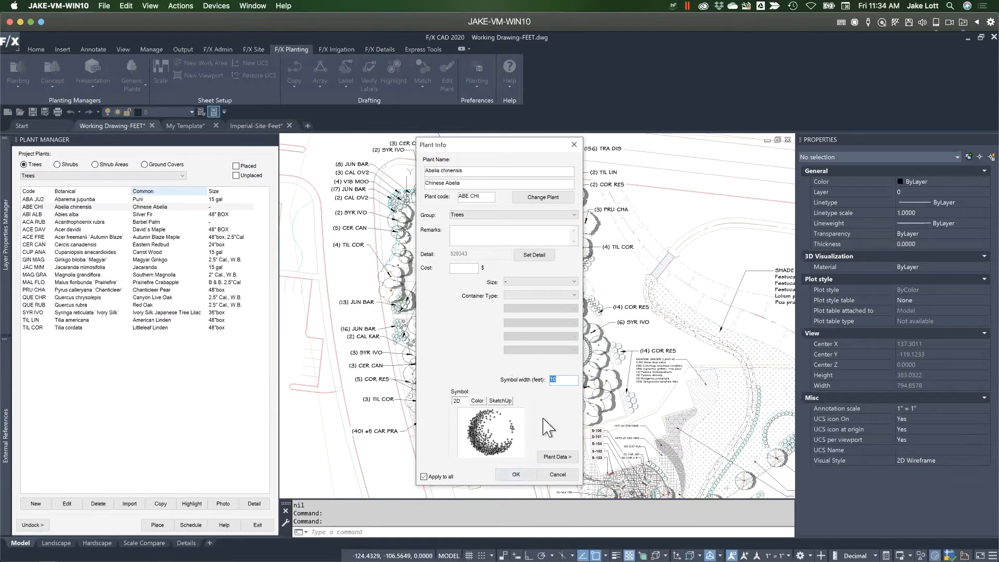
left_click(515, 475)
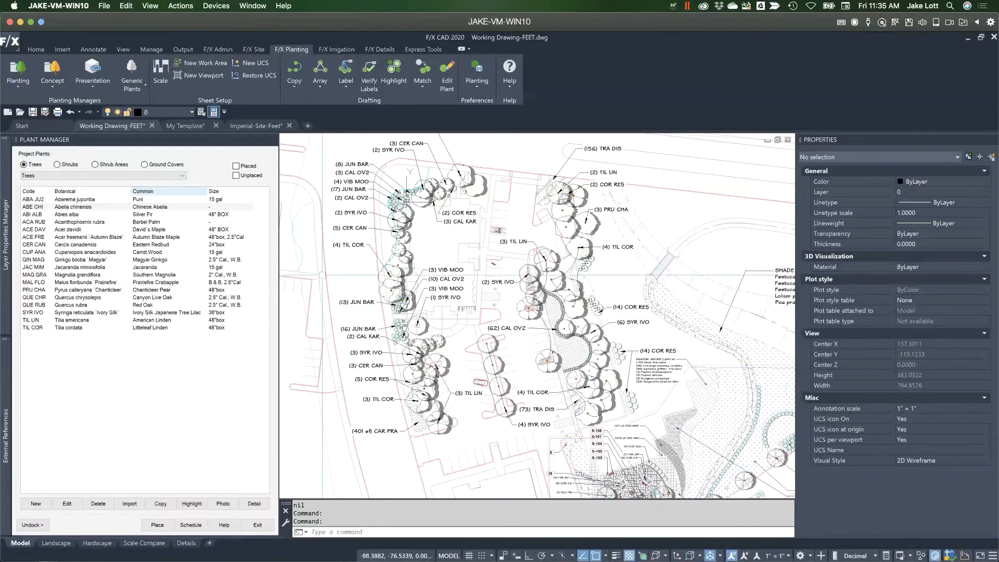
Place Abelia chinensis at the lower end of the narrow parking island and extend it as a line of trees to the upper end
left_click(147, 207)
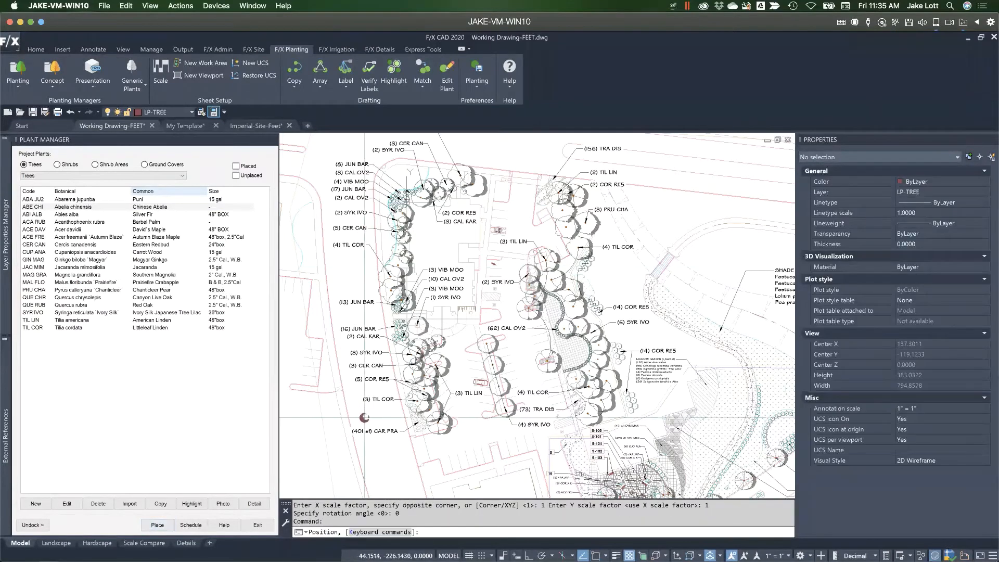
scroll(319, 408, "up", 5)
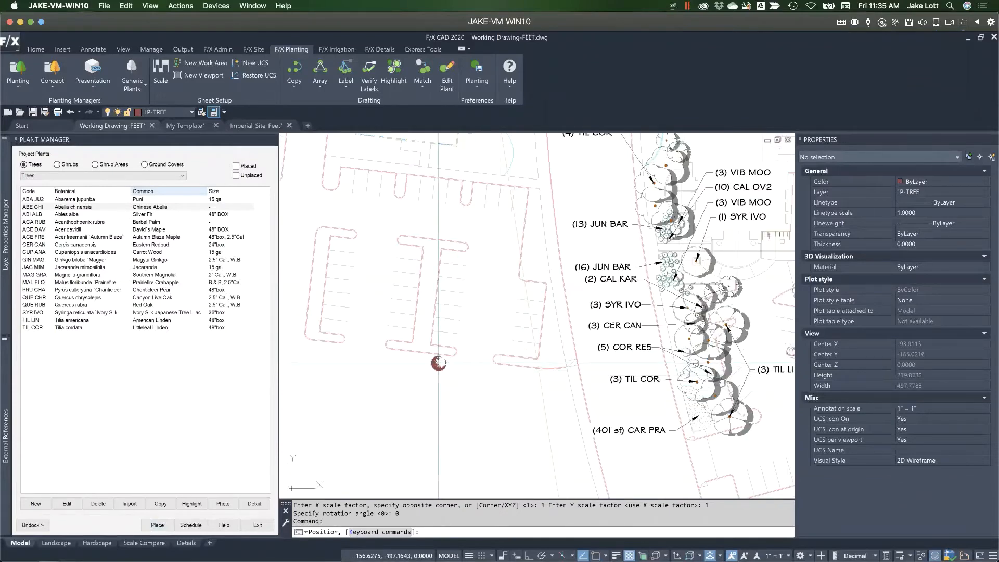
scroll(416, 343, "up", 4)
scroll(420, 341, "up", 6)
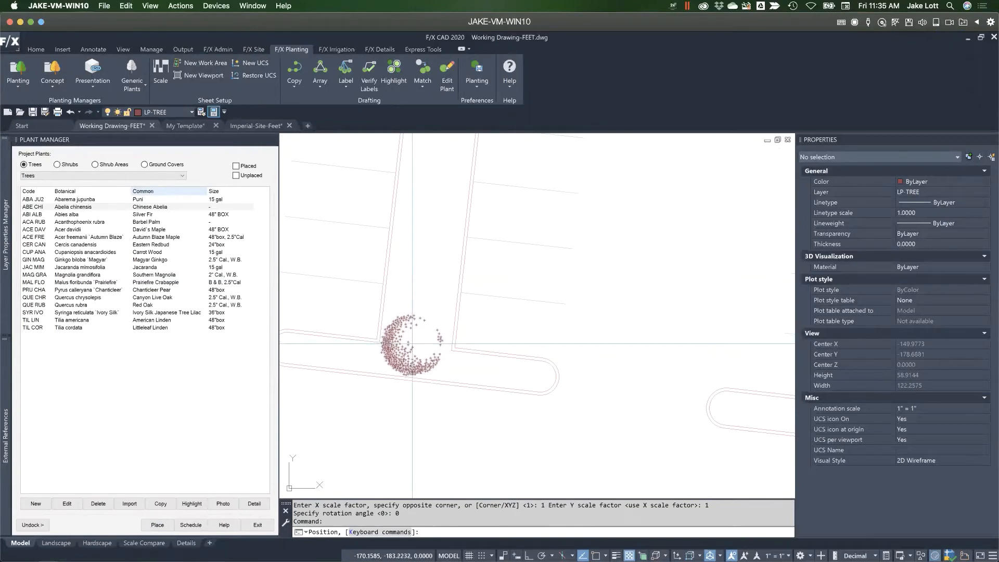
left_click(412, 343)
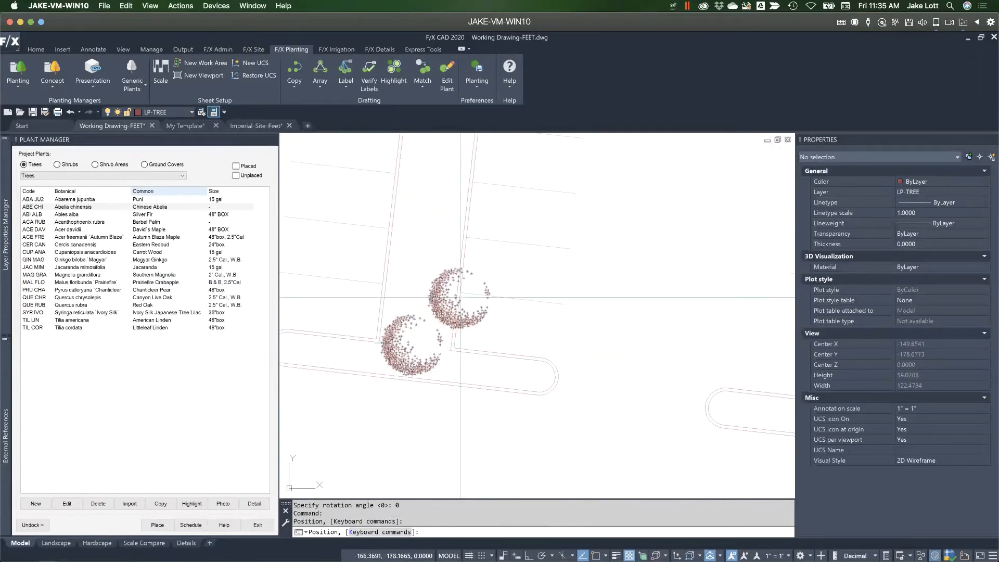
key("l")
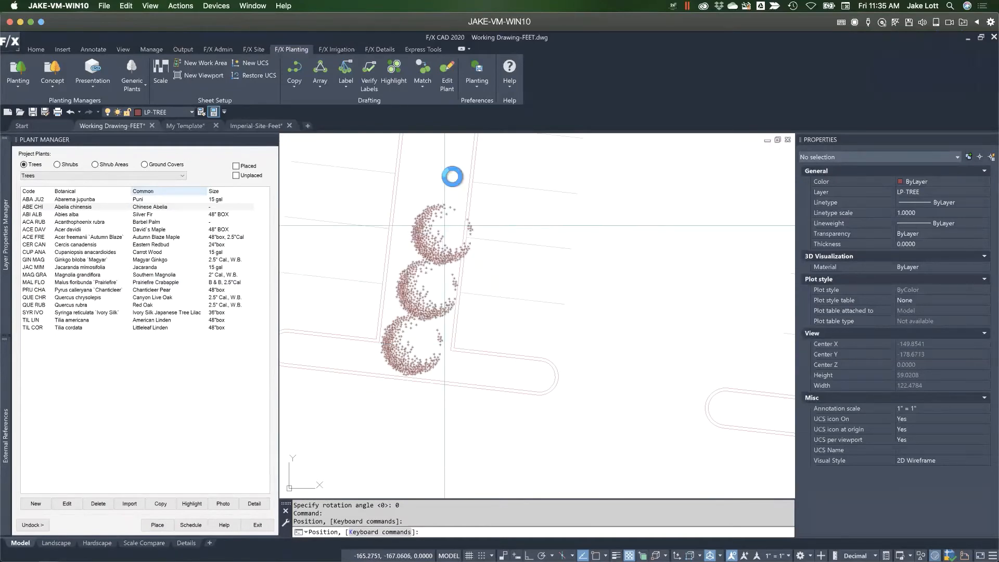
scroll(440, 182, "down", 5)
scroll(391, 258, "up", 3)
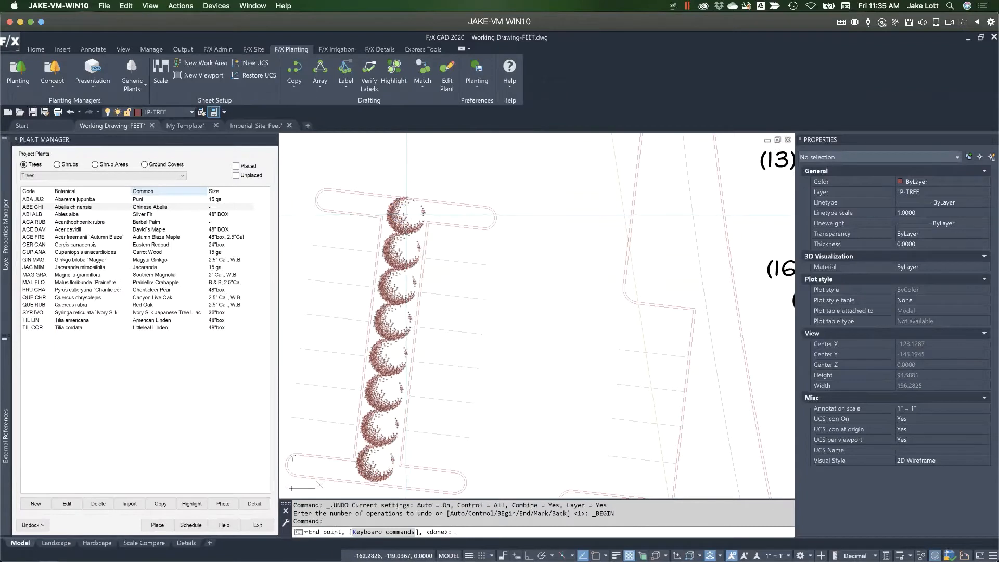
key("Return")
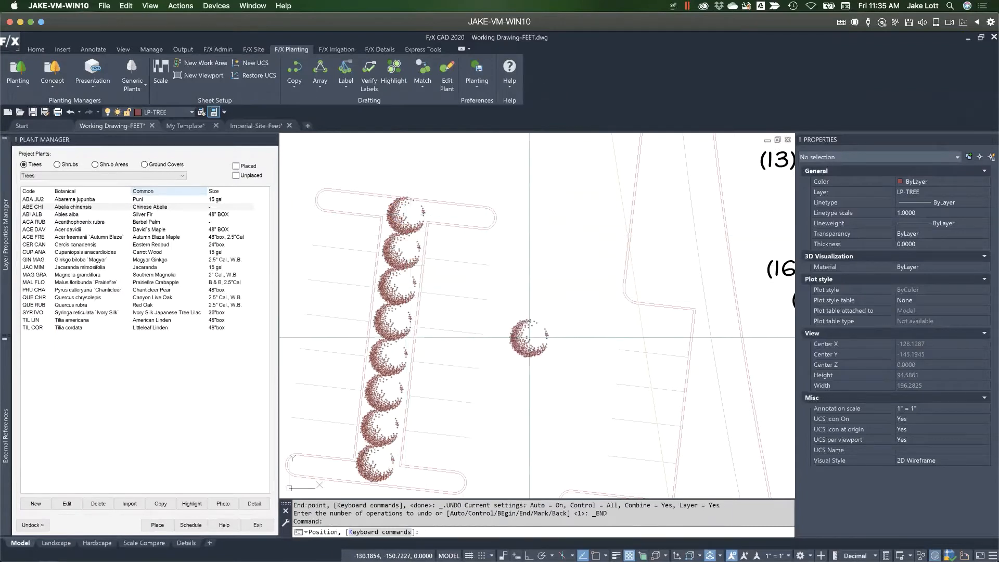
Finish placing the Abelia chinensis trees and select Abelia chinensis in the tree list
key("Return")
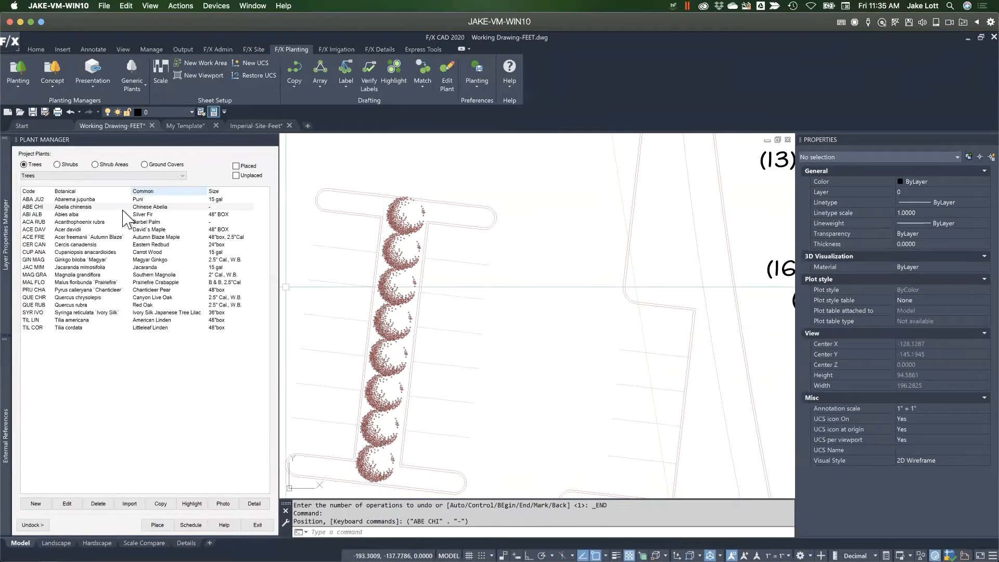
left_click(76, 207)
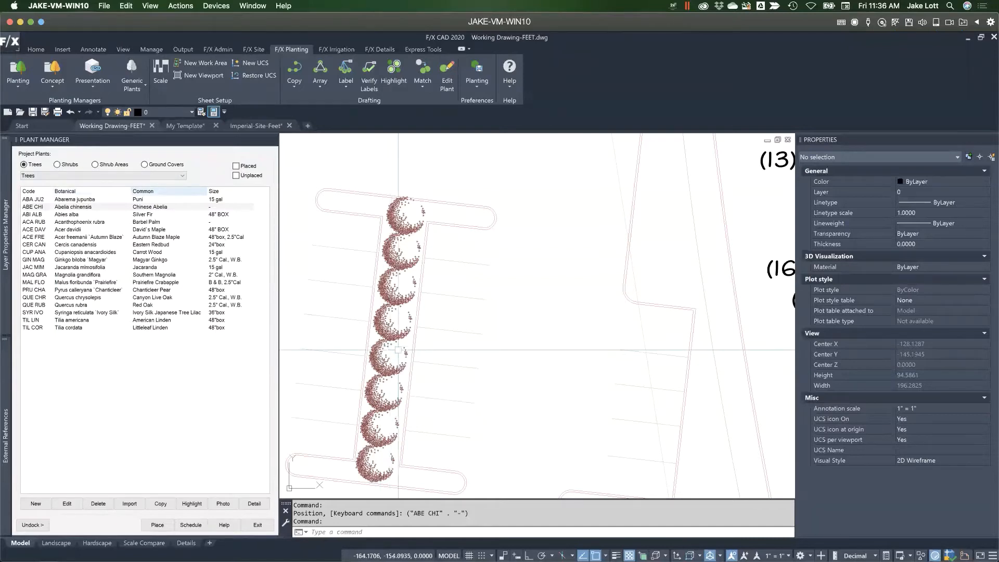
scroll(412, 359, "down", 2)
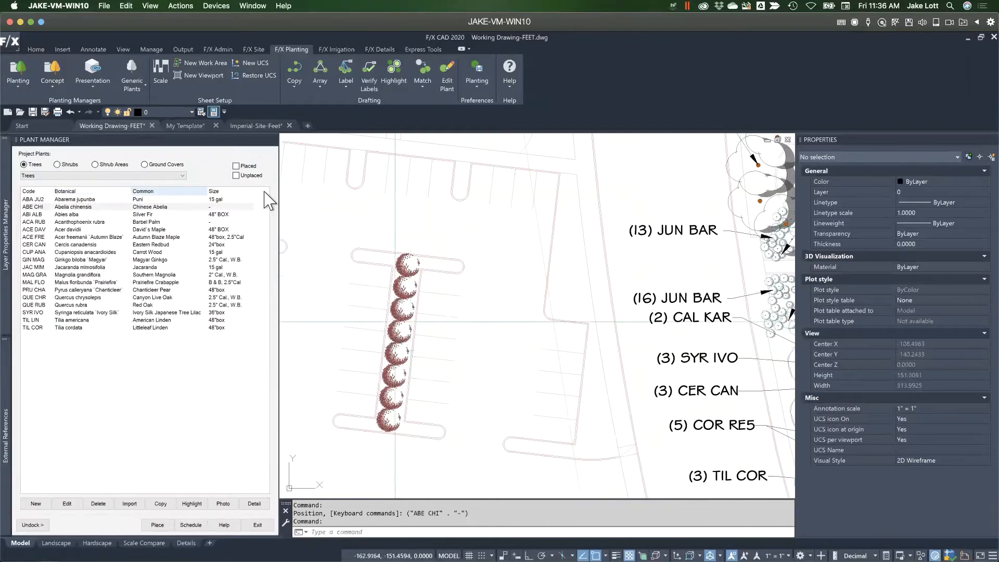
Switch to the My Template drawing and view the original shaded tree symbols
left_click(185, 126)
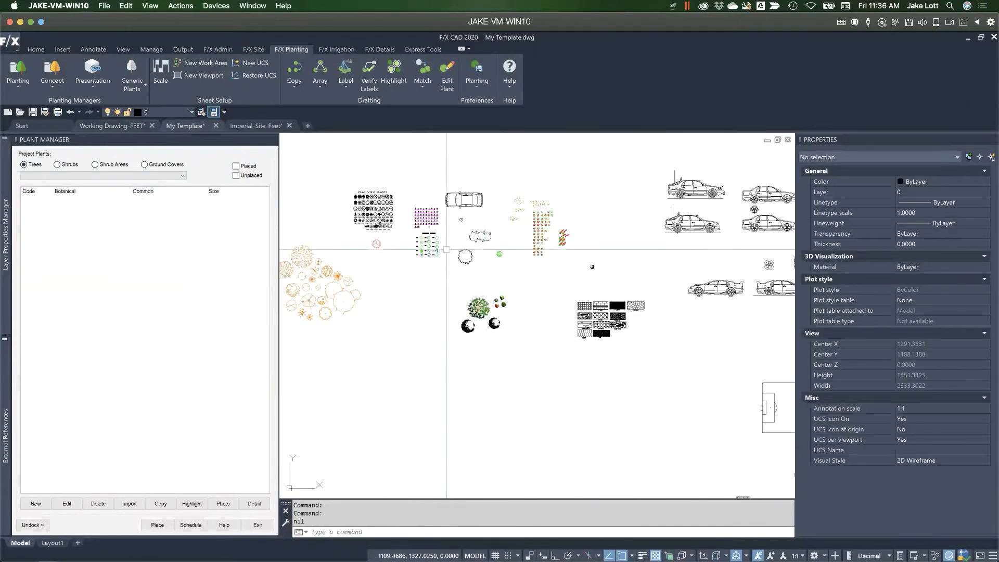
scroll(457, 268, "up", 3)
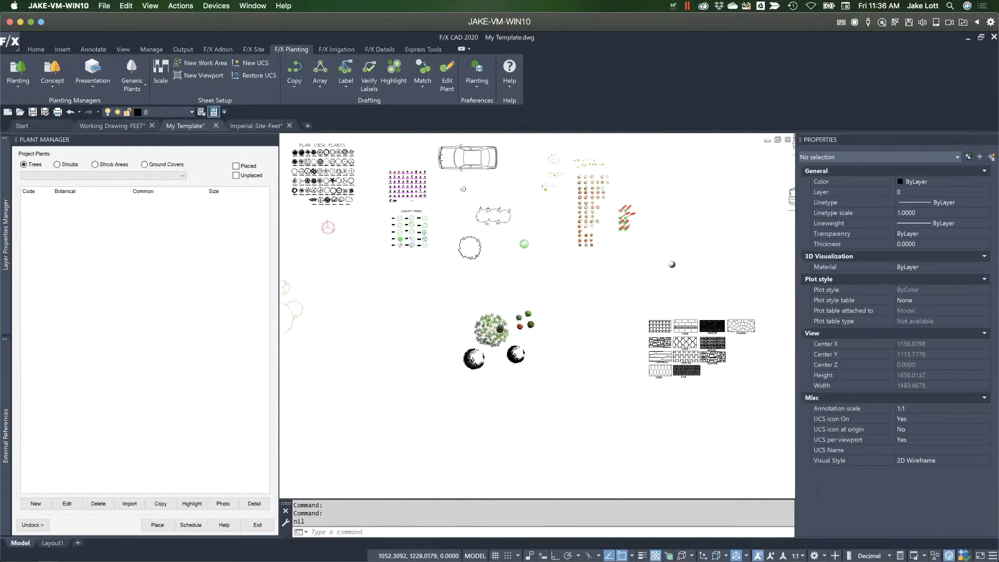
scroll(517, 363, "up", 3)
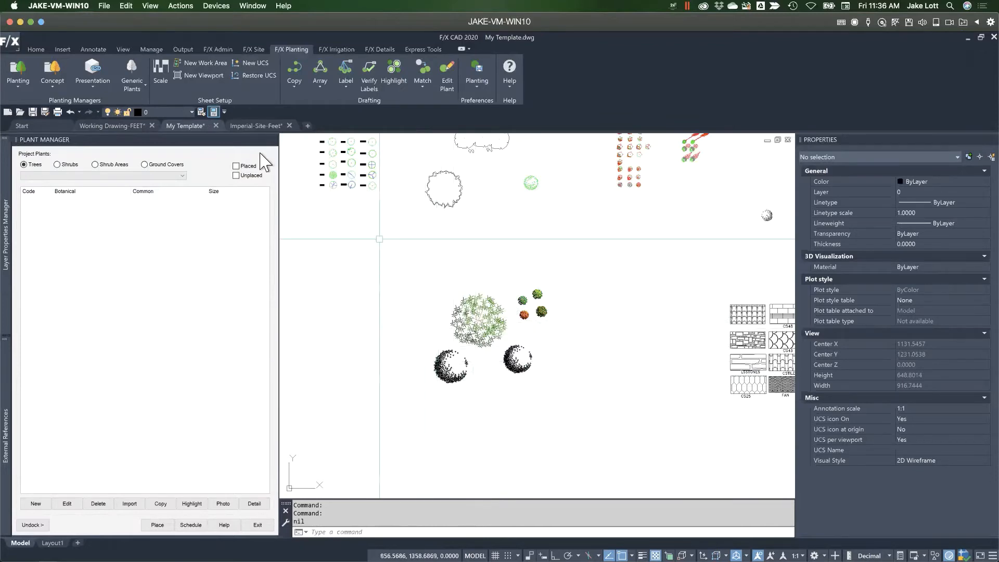
Return to Working Drawing-FEET and check the block properties of the lowest tree in the parking island
left_click(115, 124)
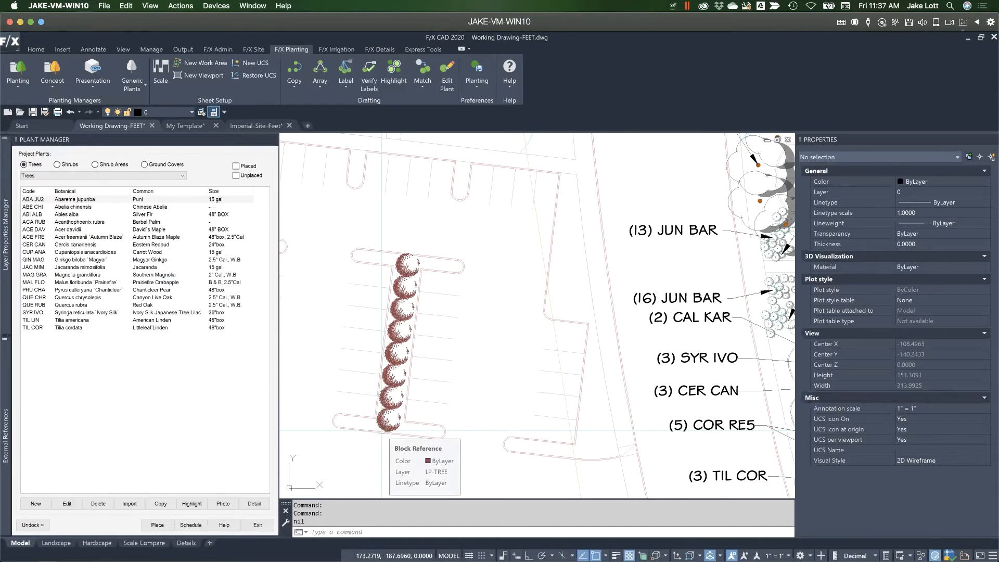
left_click(380, 430)
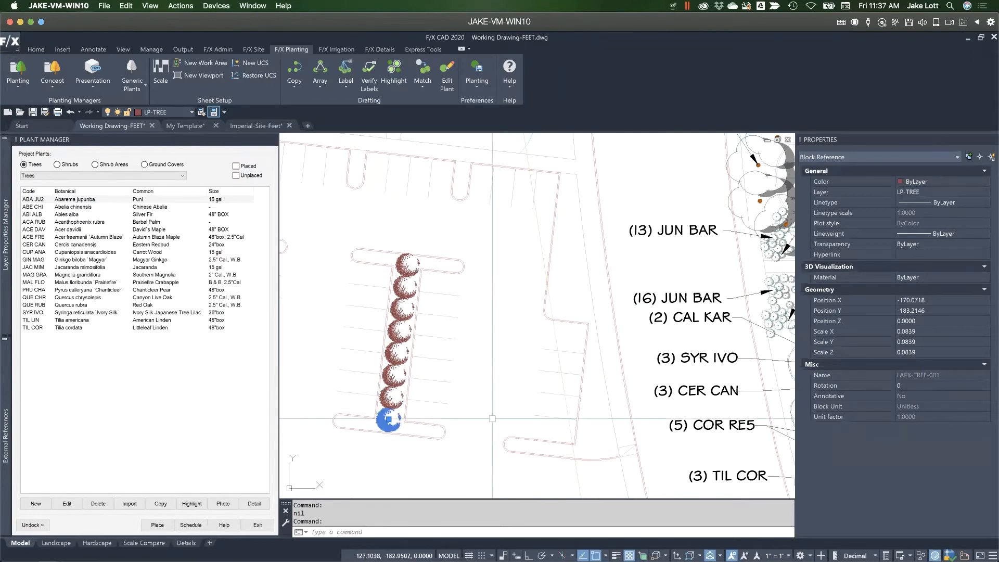
key("Escape")
key("Escape")
key("Escape")
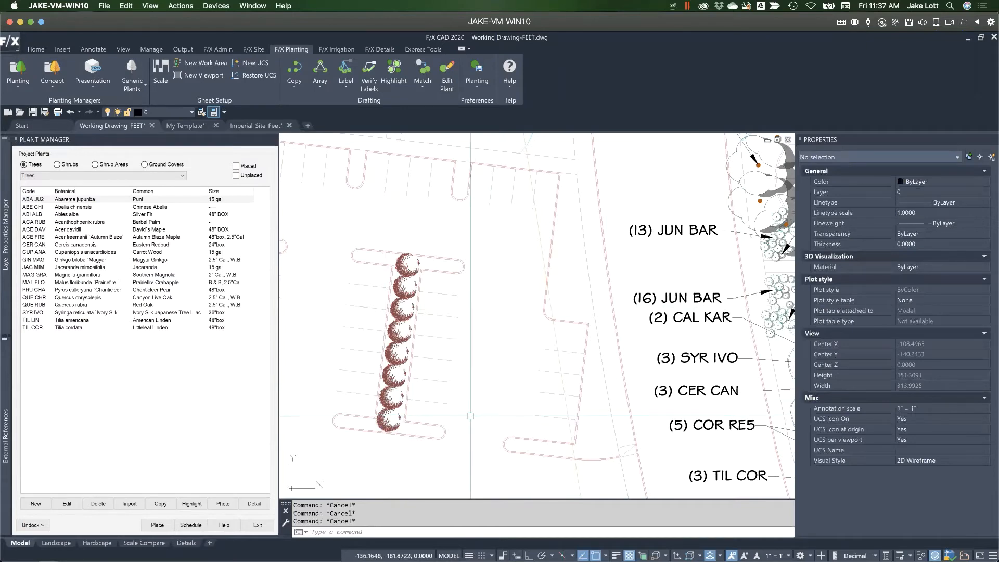
Examine the placed tree symbols at the island's lower end close up and at overall scale
scroll(387, 425, "up", 2)
scroll(387, 425, "up", 3)
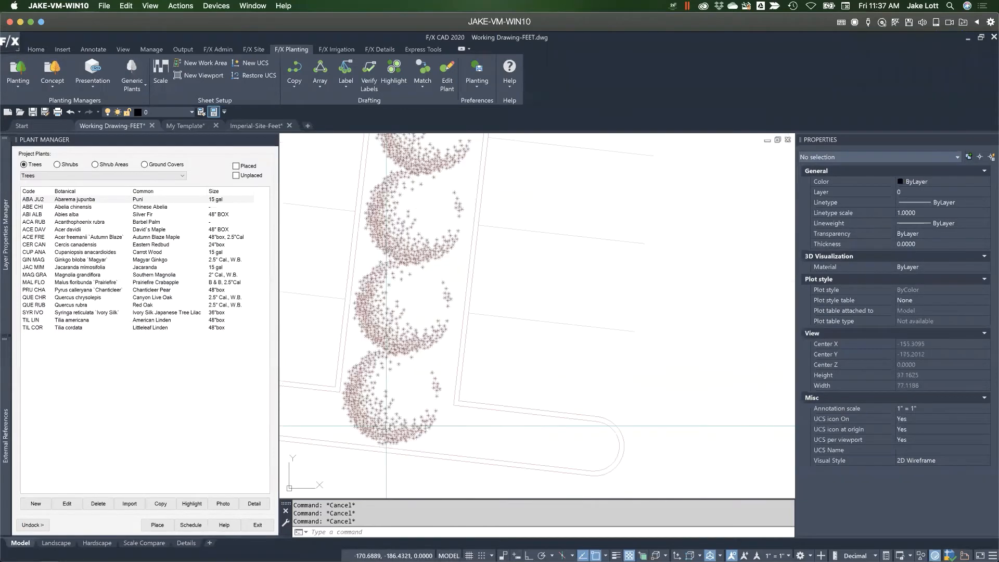
scroll(400, 416, "down", 5)
scroll(413, 403, "up", 3)
scroll(413, 404, "up", 4)
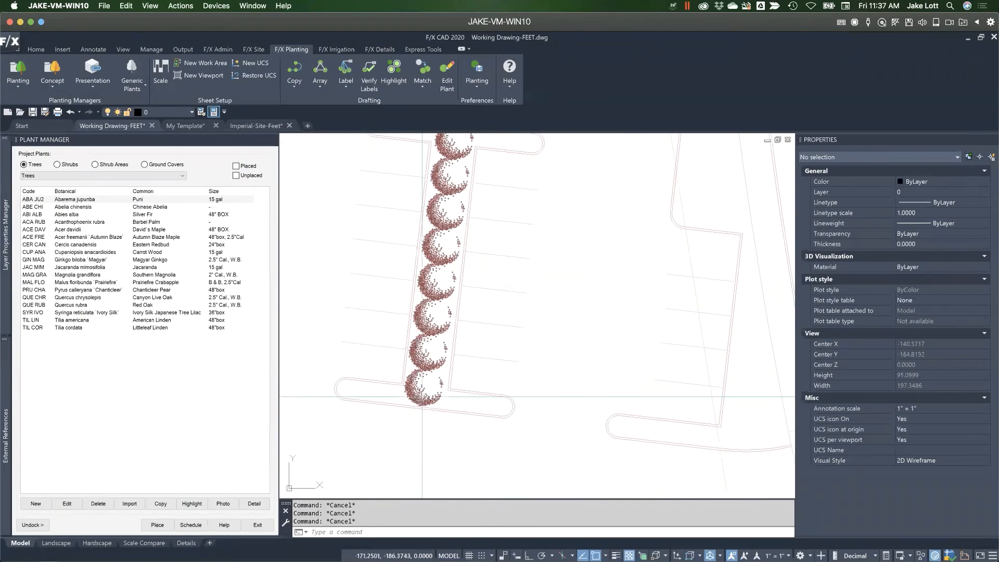
scroll(402, 386, "down", 3)
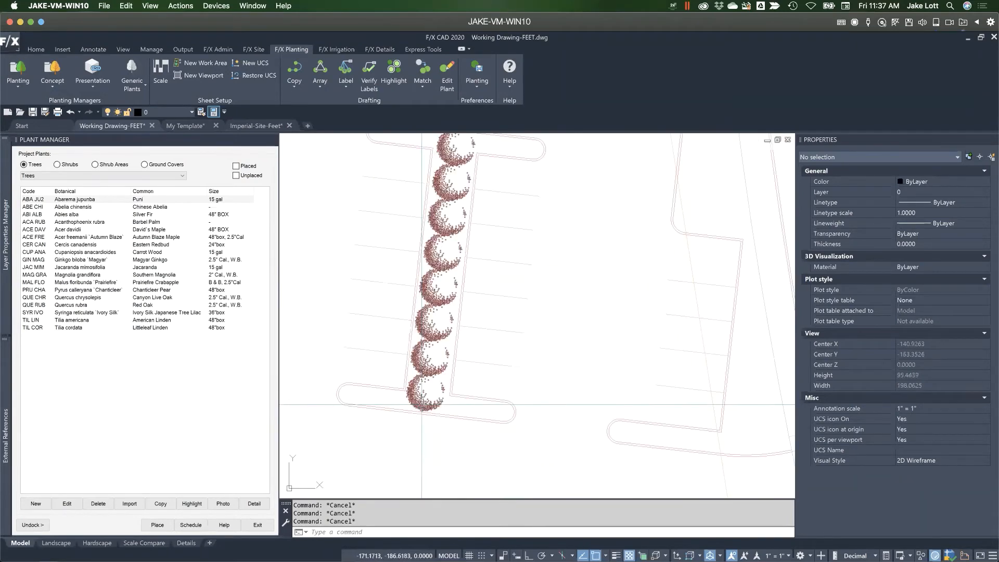
left_click(421, 404)
key("Escape")
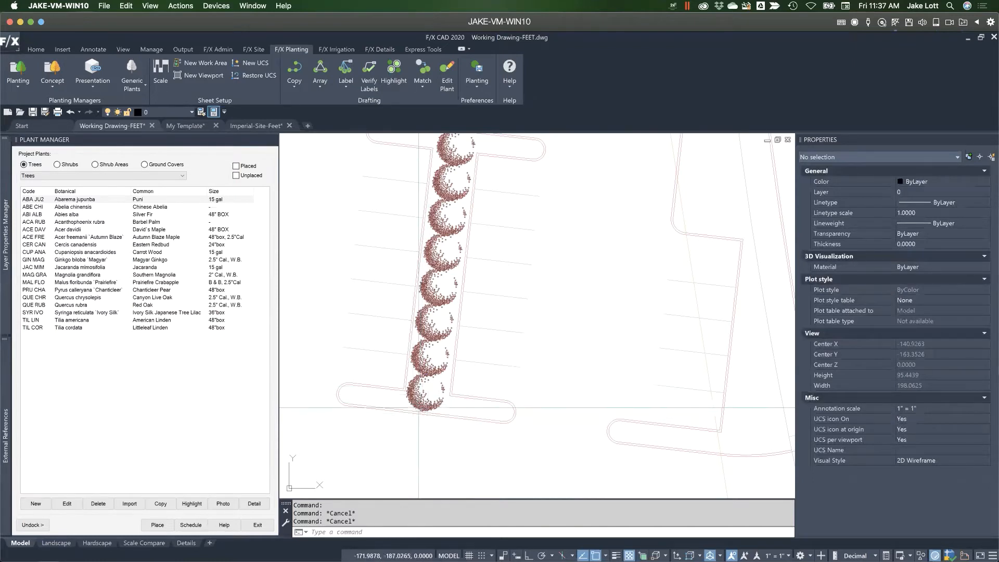
Switch to File Explorer and go from the planting folder through trees to "01- Office Standard" to view the LAFX-TREE-001 files
key("alt+Tab")
key("alt+Tab")
key("alt+Tab")
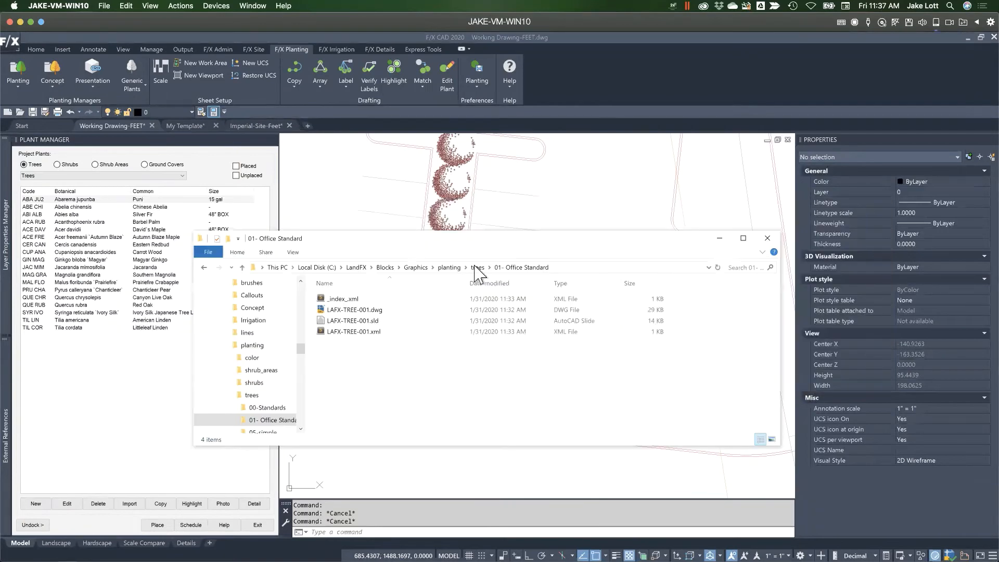
left_click(448, 267)
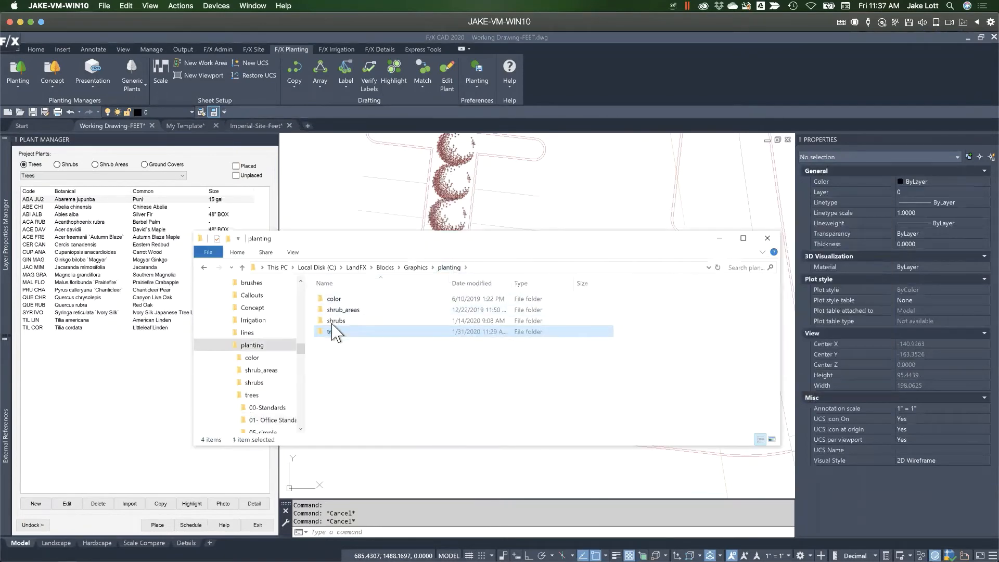
double_click(331, 333)
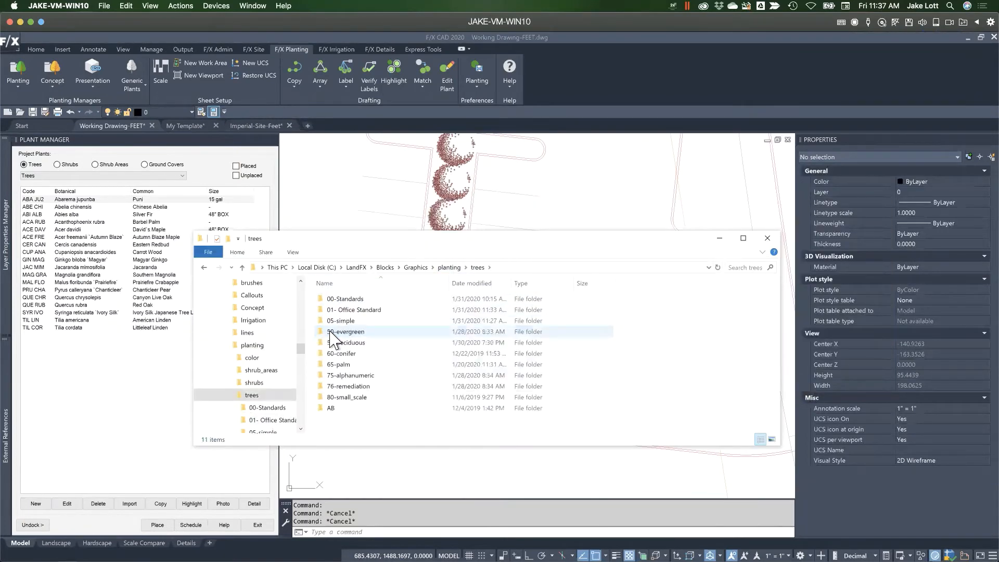
double_click(353, 310)
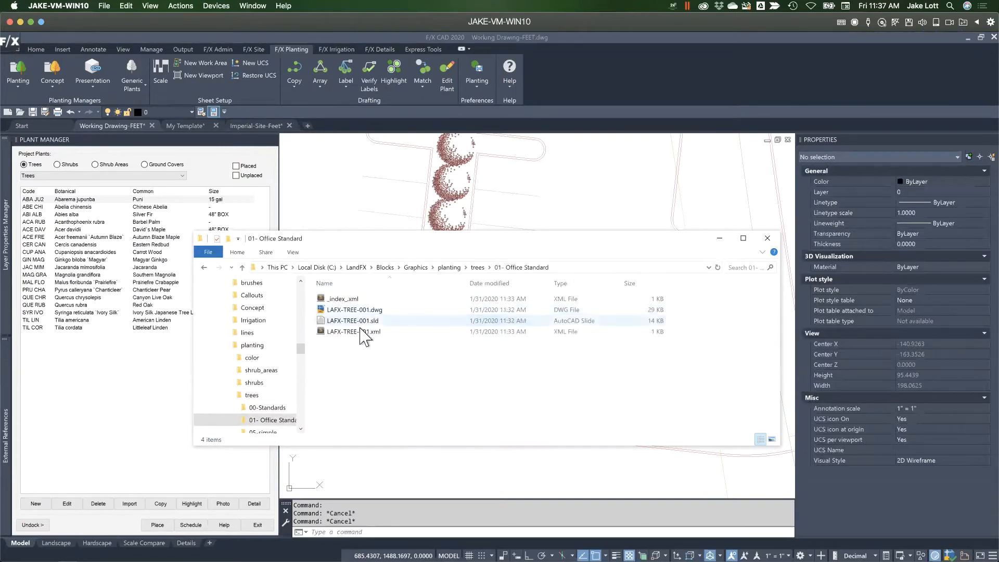
left_click(356, 321)
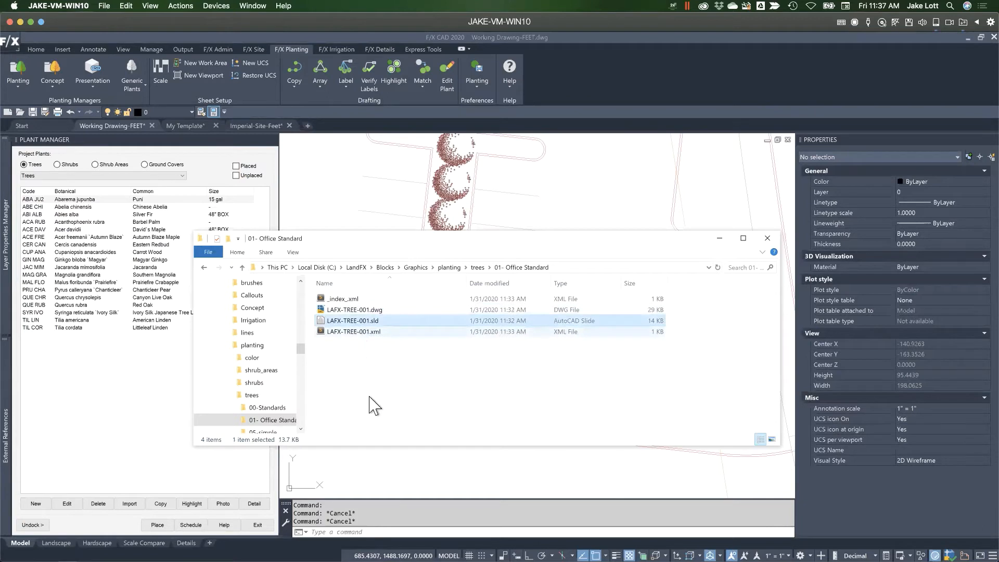
key("Down")
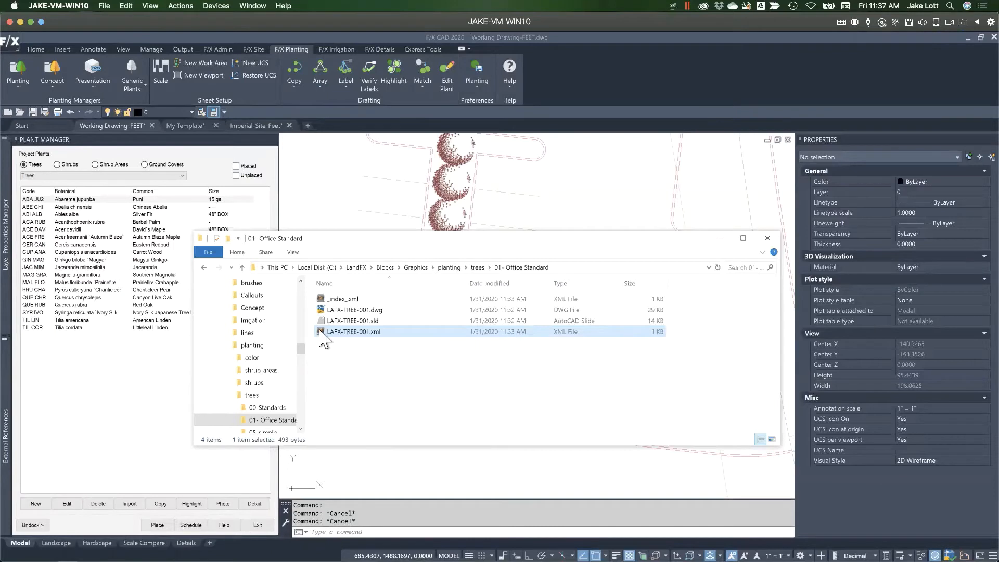
Open LAFX-TREE-001.xml in the text editor, examine the block data including scale and rotation, and close the file
double_click(353, 332)
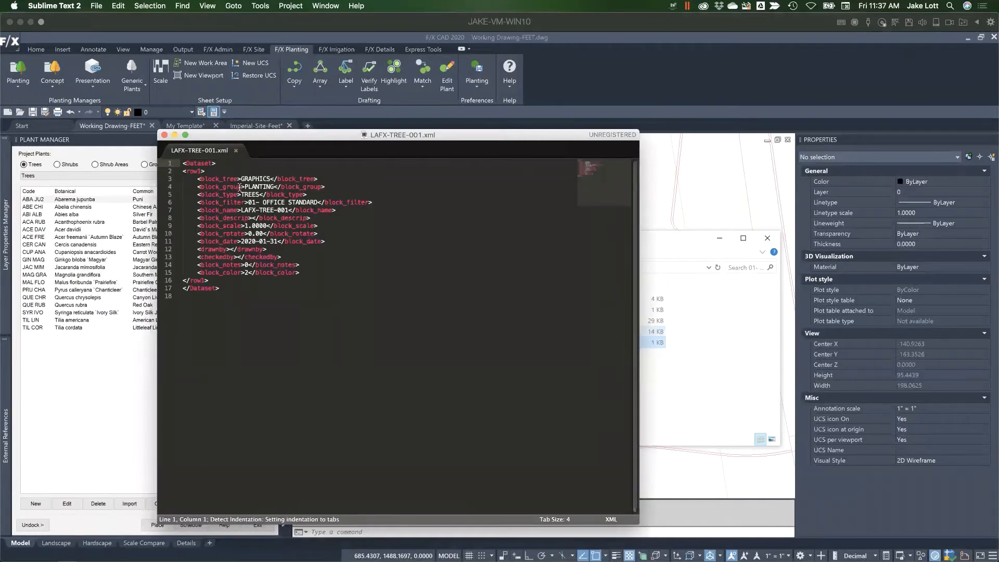
left_click_drag(239, 188, 271, 274)
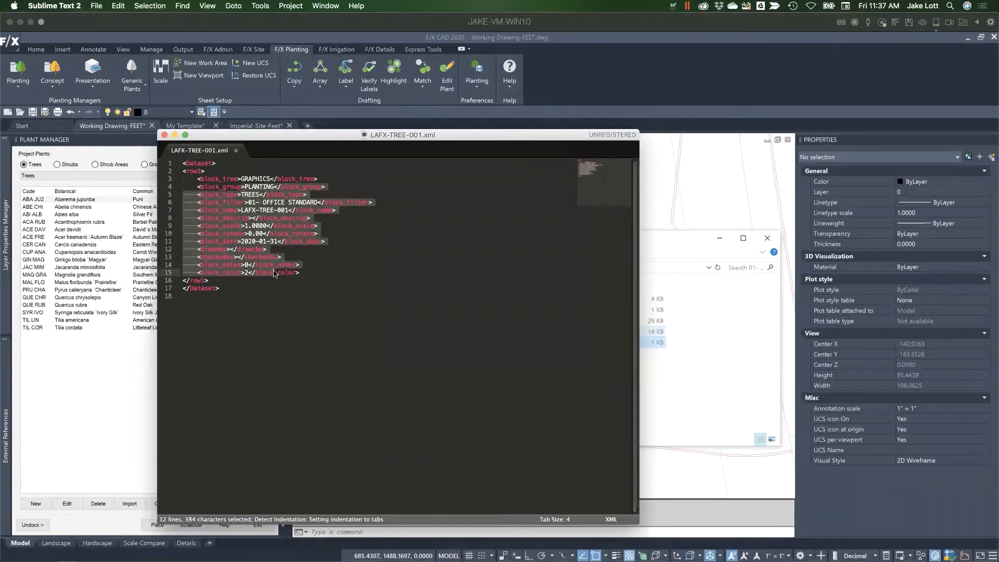
left_click(247, 257)
left_click(242, 225)
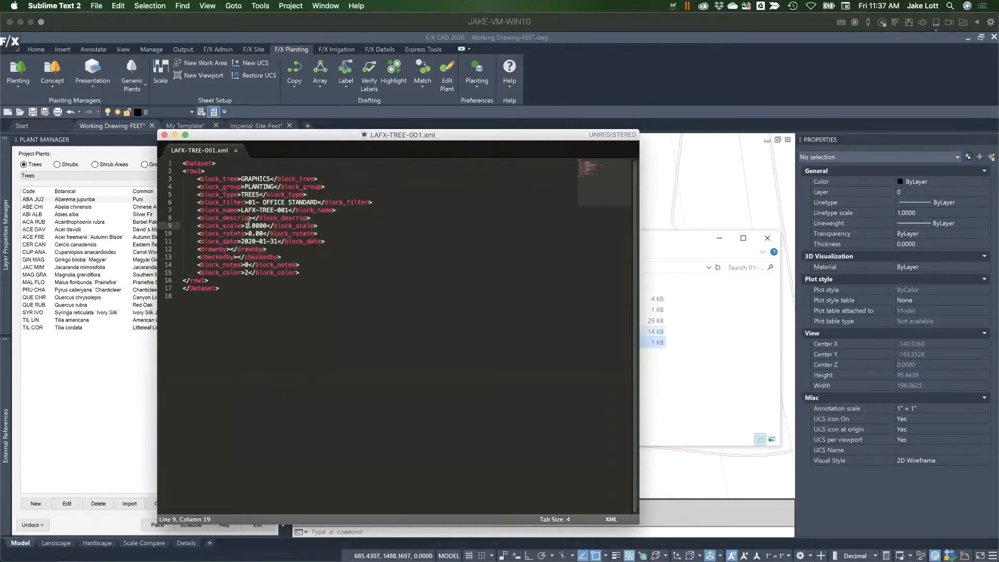
left_click_drag(247, 234, 271, 234)
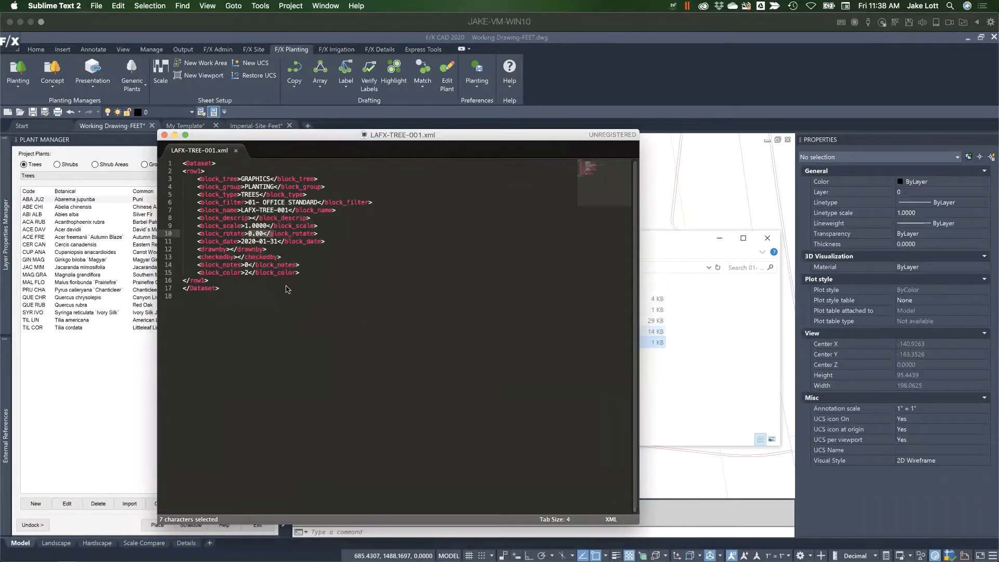
left_click(235, 151)
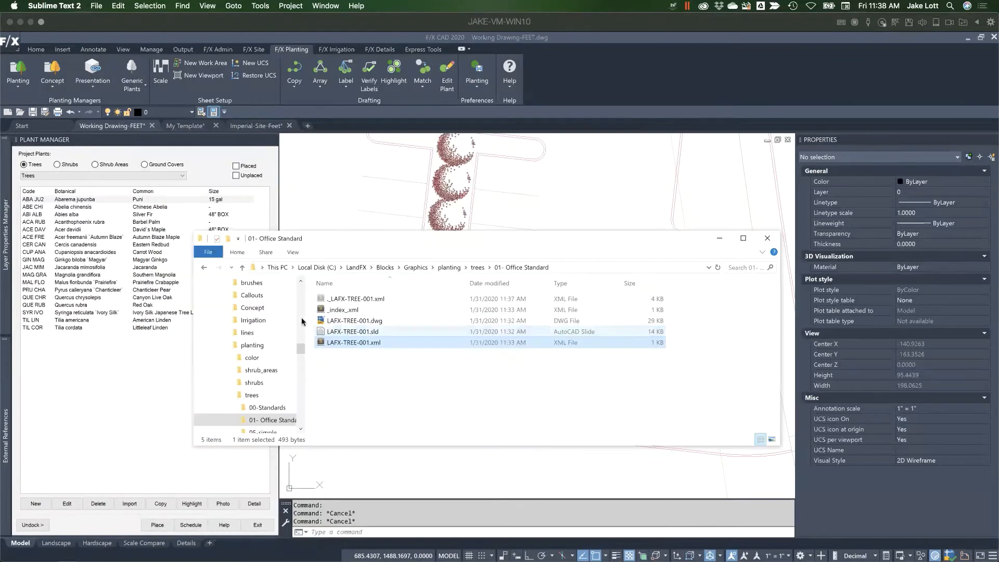
Open LAFX-TREE-001.dwg from the Office Standard folder and fit the whole tree symbol in the drawing view
left_click(337, 356)
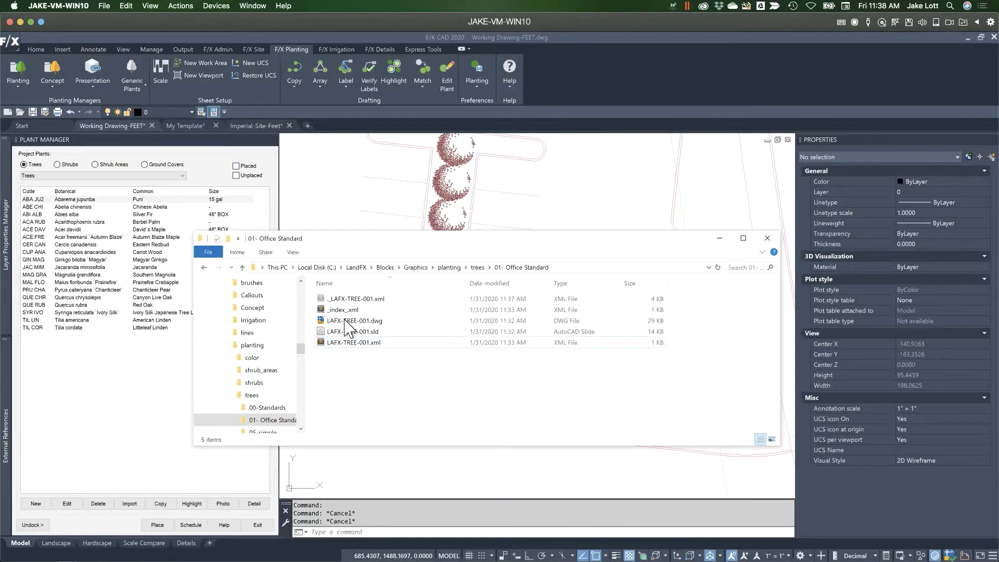
double_click(345, 321)
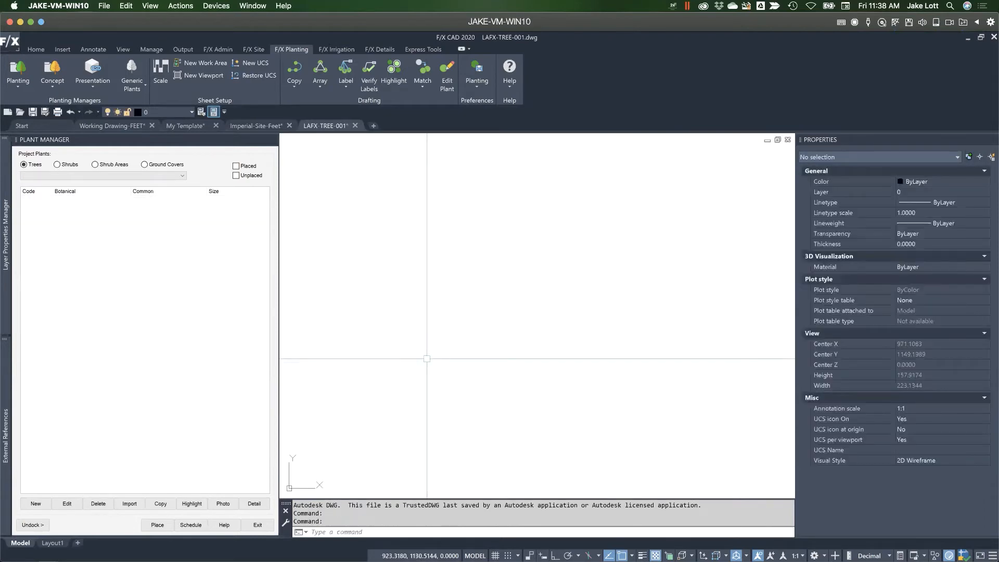
middle_click(426, 359)
middle_click(427, 358)
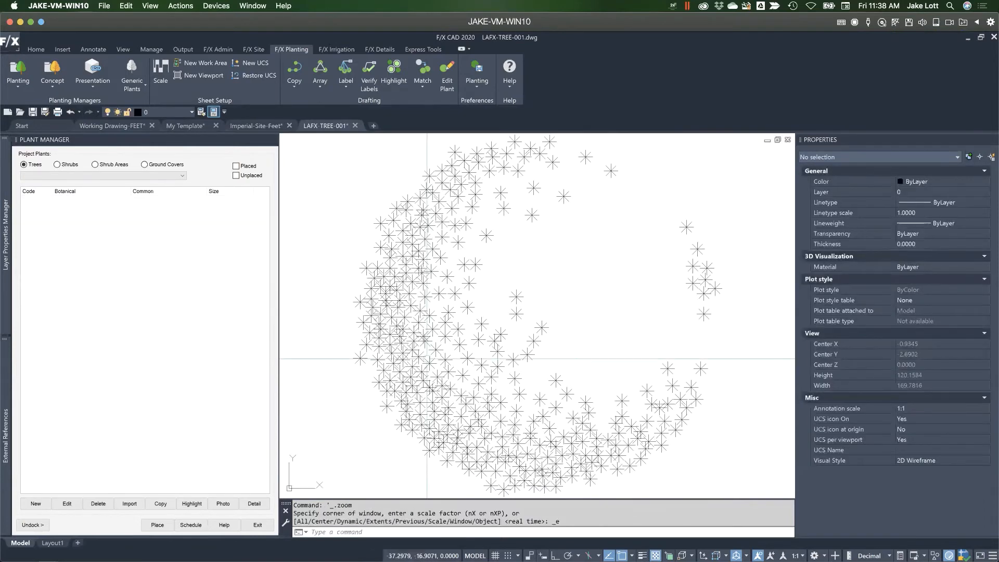
scroll(457, 344, "down", 2)
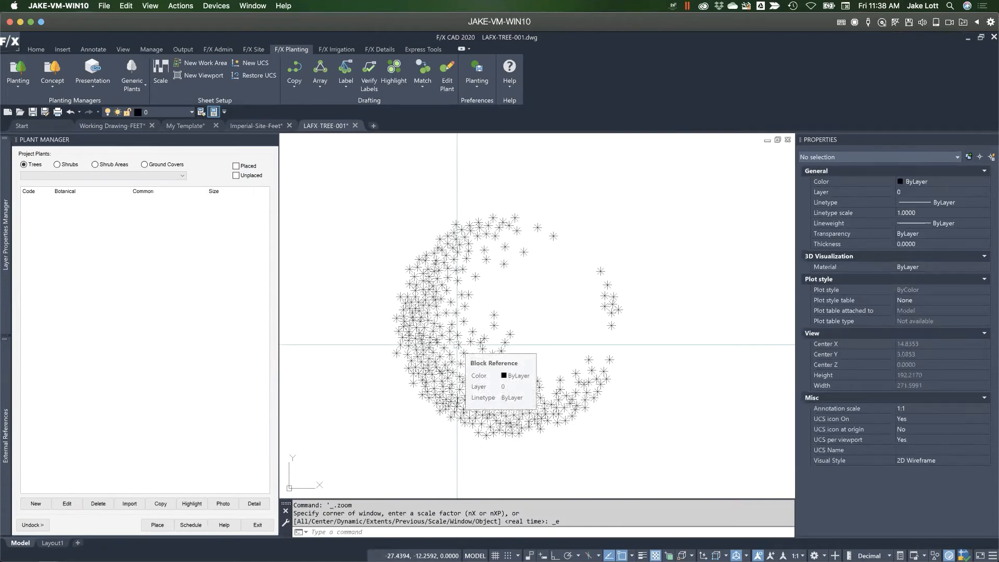
left_click(351, 179)
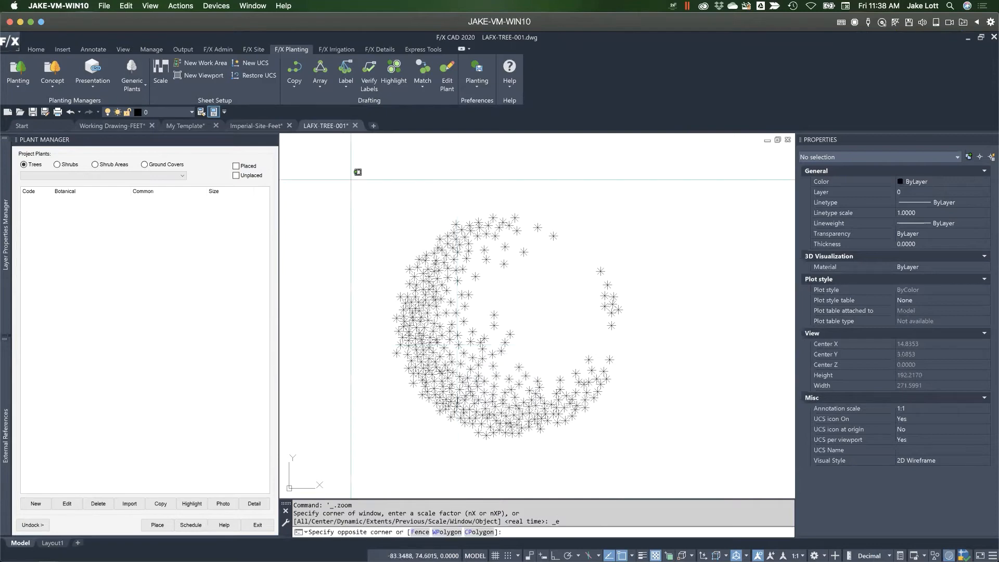
key("Escape")
key("Escape")
scroll(387, 245, "down", 2)
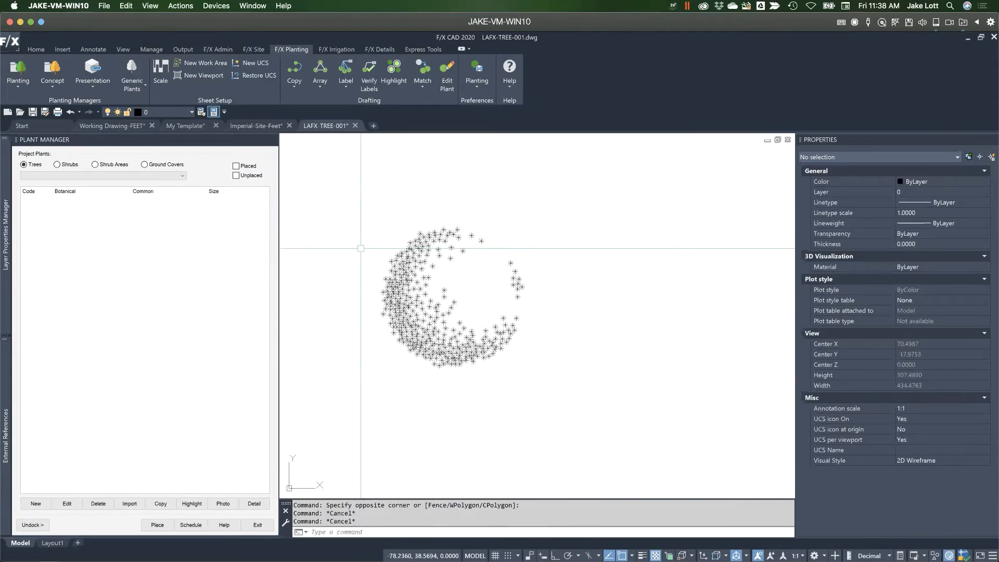
middle_click_drag(387, 244, 351, 282)
key("Escape")
Draw a straight polyline about 52 units long from the tree symbol's centre area to its outer edge and select it
scroll(387, 303, "up", 4)
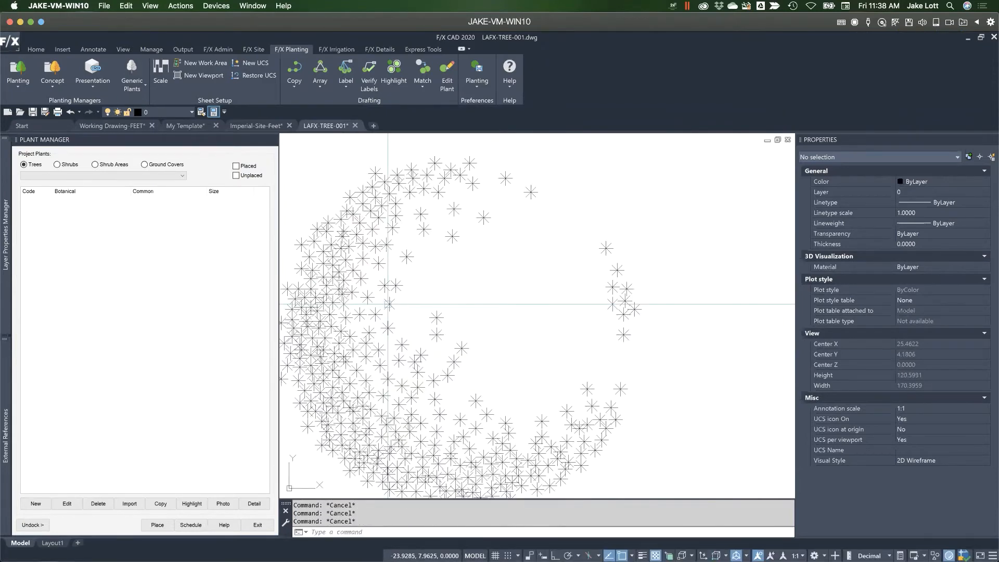
type("pl")
key("Return")
left_click(472, 315)
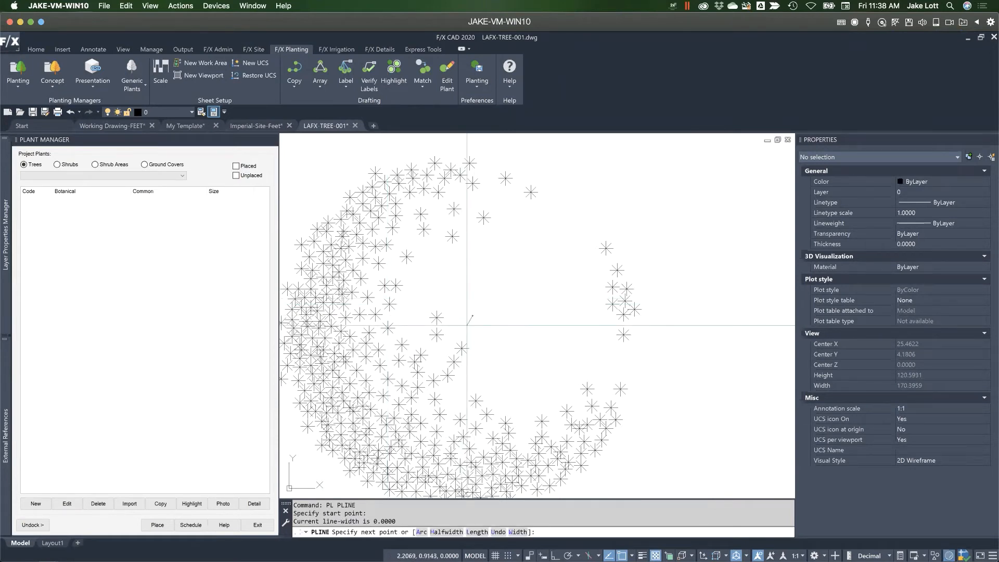
scroll(599, 306, "down", 4)
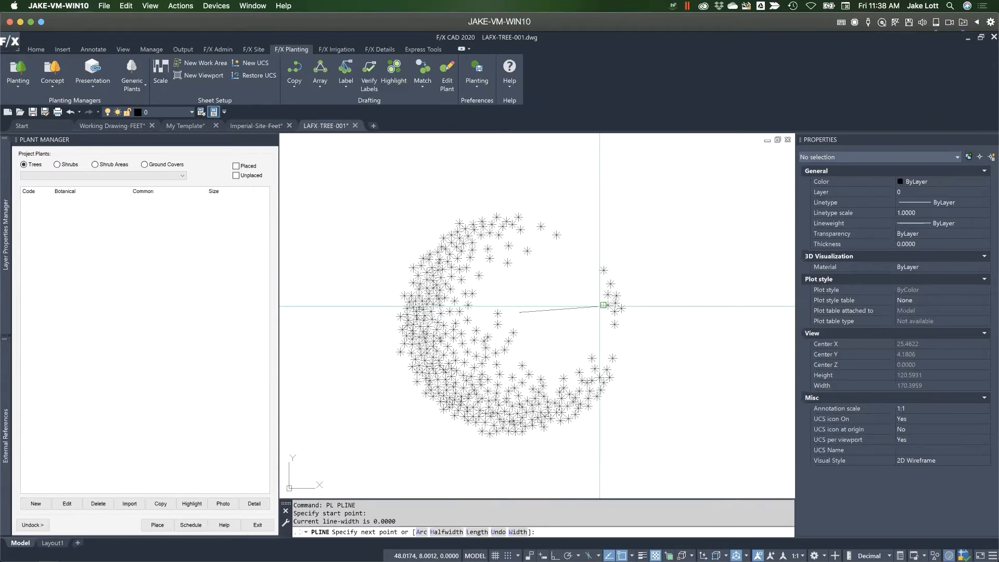
scroll(599, 306, "down", 2)
left_click(613, 293)
key("Return")
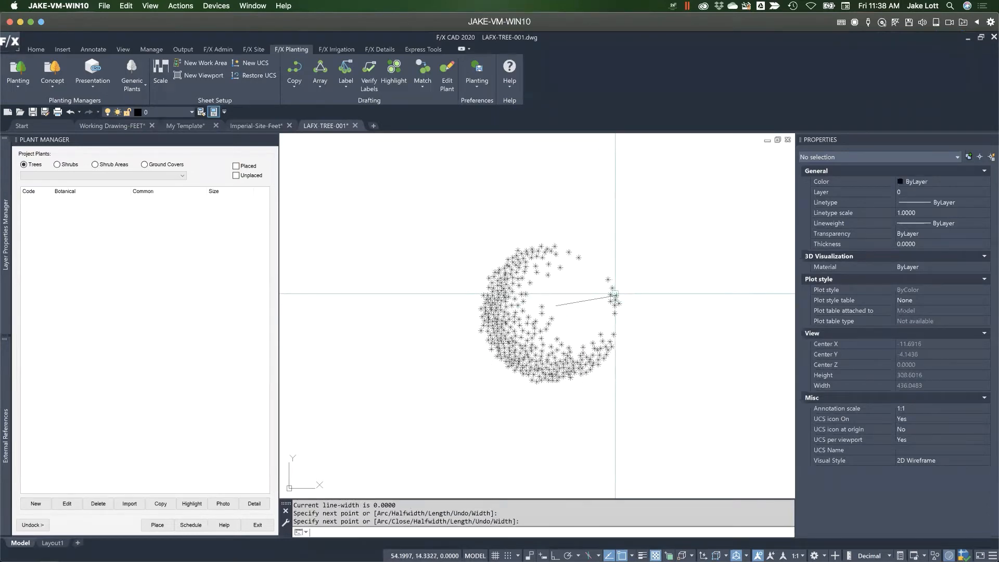
scroll(579, 303, "up", 4)
left_click(577, 297)
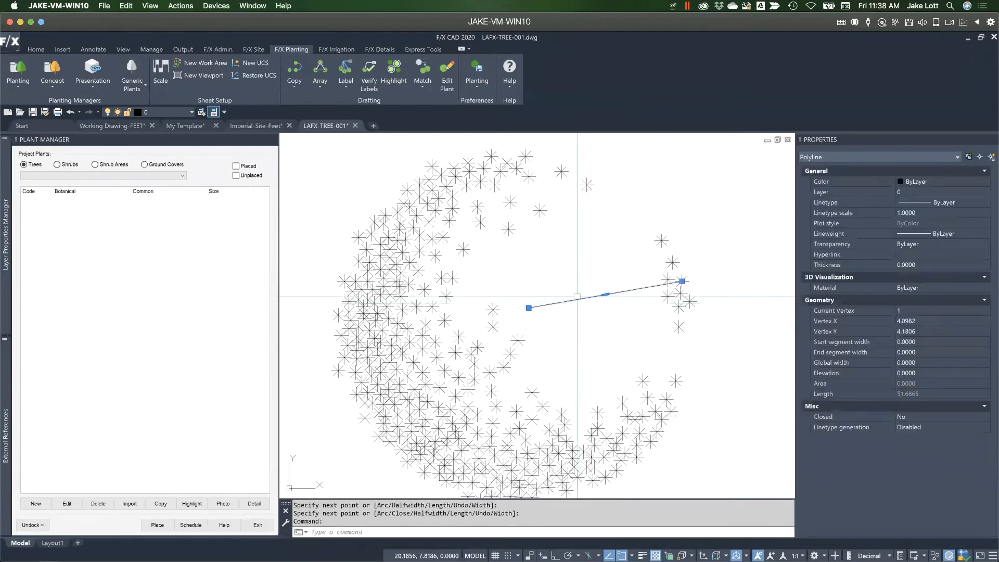
Rotate a copy of the selected polyline about its inner endpoint so a second line points to the symbol's upper-right edge
type("r")
key("Return")
scroll(525, 306, "up", 2)
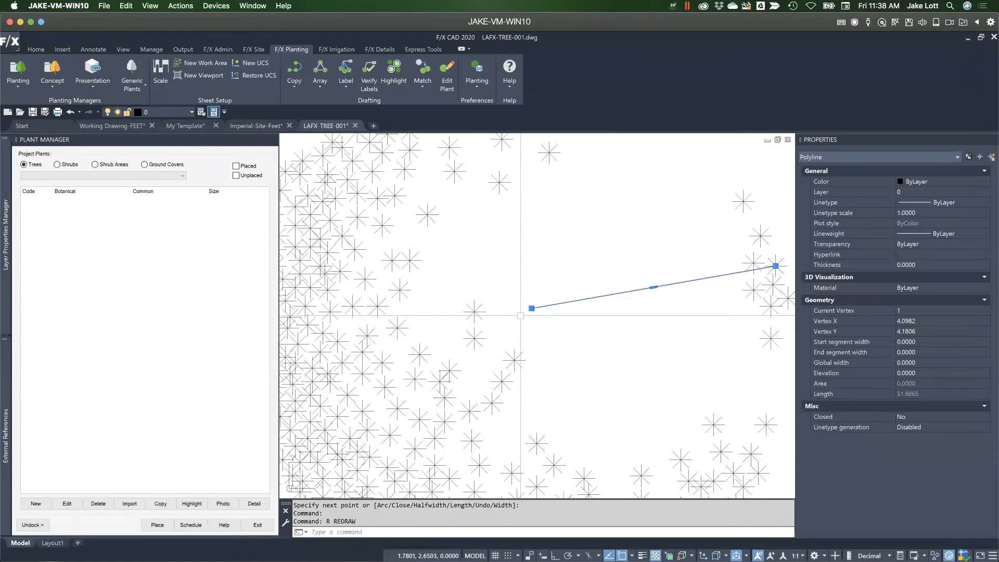
type("ro")
key("Return")
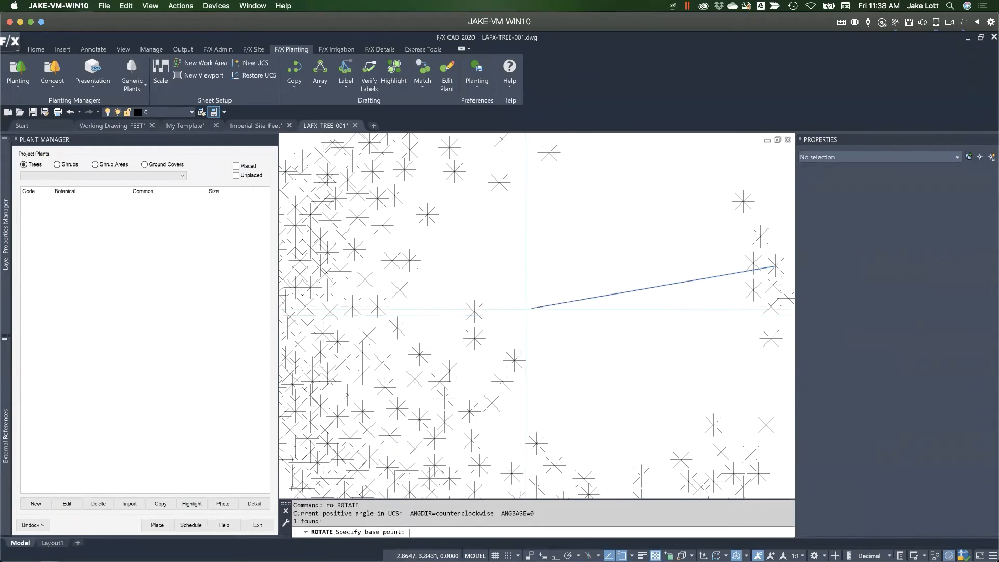
scroll(530, 308, "down", 2)
left_click(529, 308)
scroll(545, 295, "down", 2)
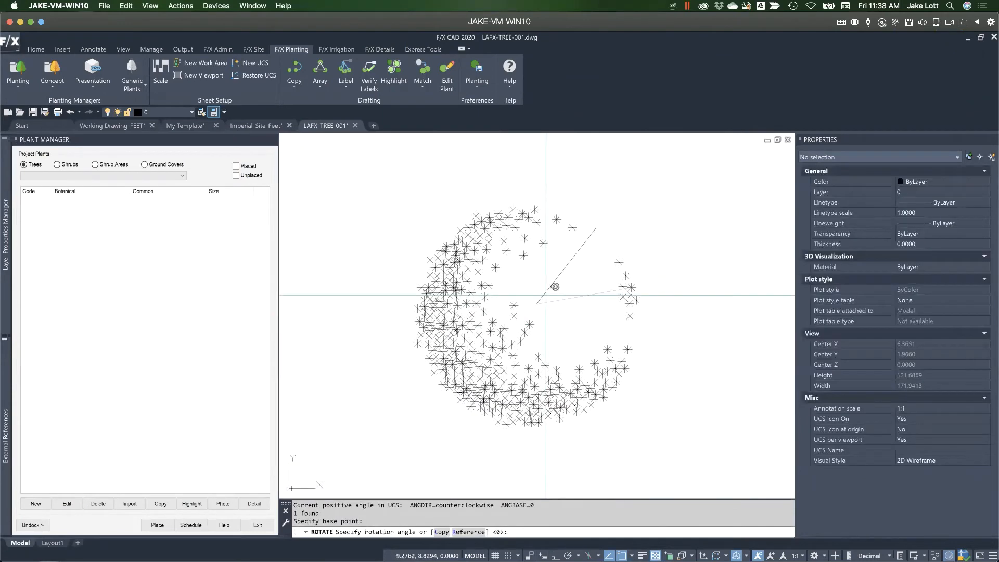
type("c")
key("Return")
left_click(564, 281)
scroll(571, 280, "down", 3)
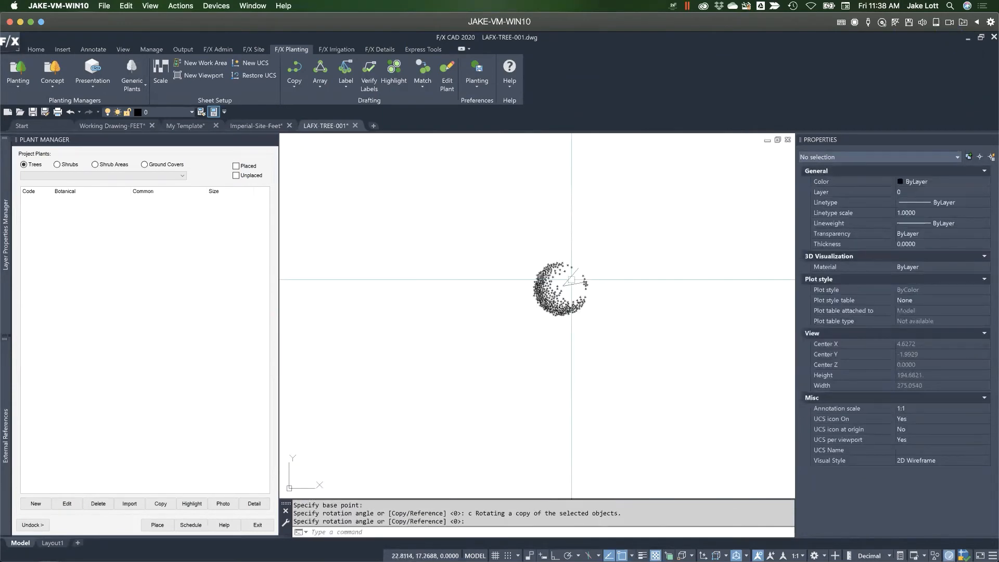
key("Return")
scroll(571, 285, "up", 2)
key("Escape")
scroll(558, 295, "down", 2)
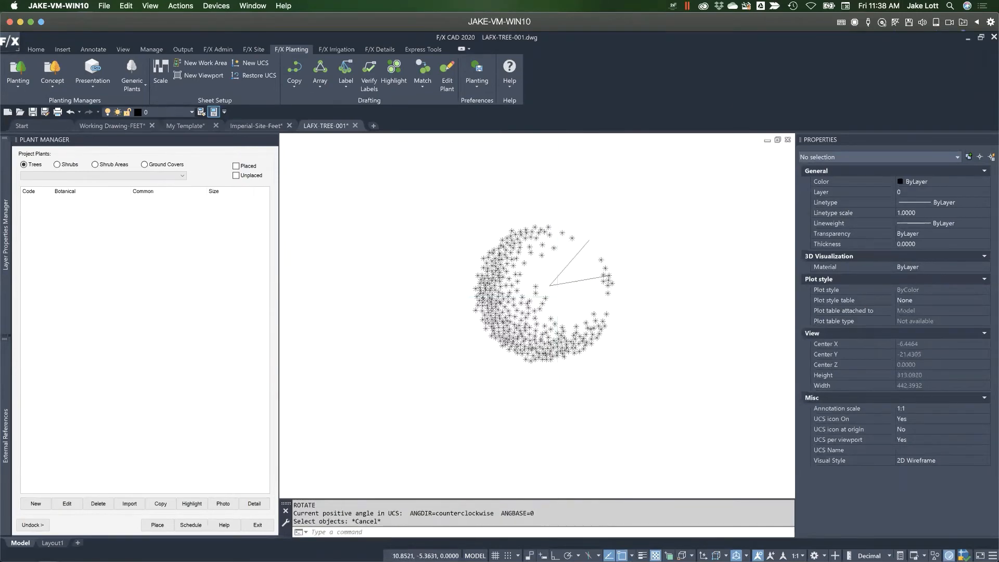
Fit the whole tree symbol in the view and save LAFX-TREE-001.dwg
middle_click(559, 296)
middle_click(559, 296)
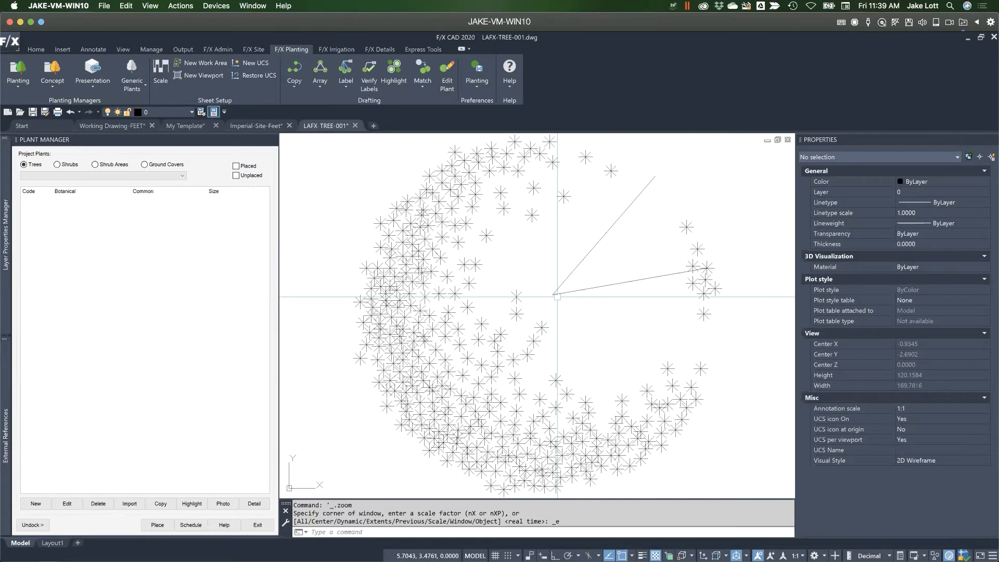
key("ctrl+s")
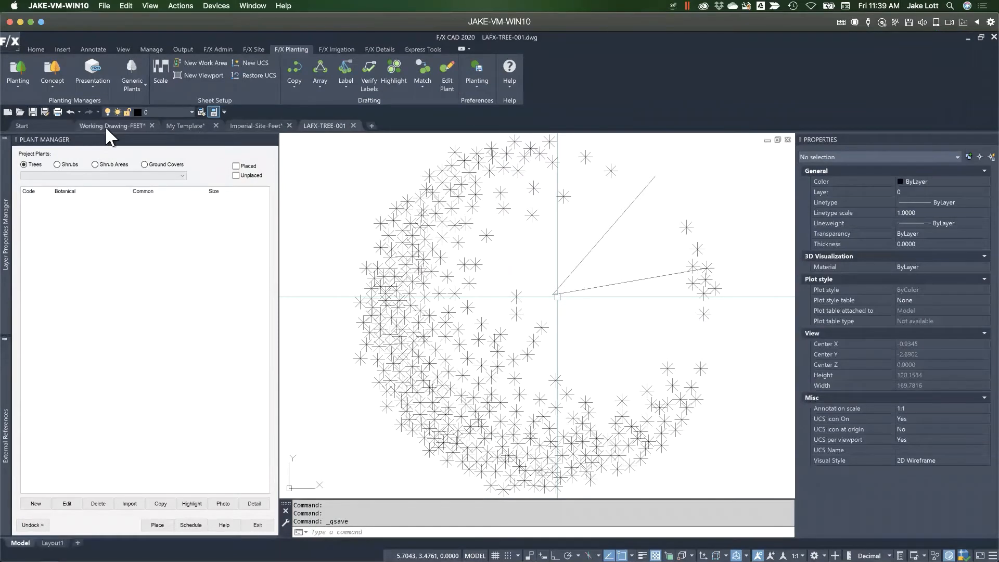
Create a slide of the current view with MSLIDE, replacing the existing LAFX-TREE-001.sld in the 01- Office Standard folder
mouse_move(110, 128)
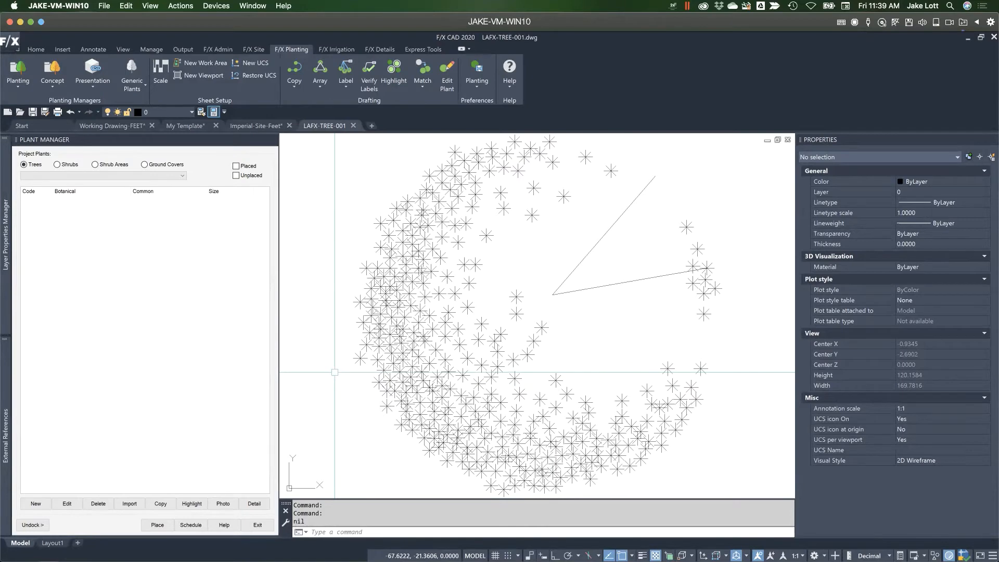
type("MSLIDE")
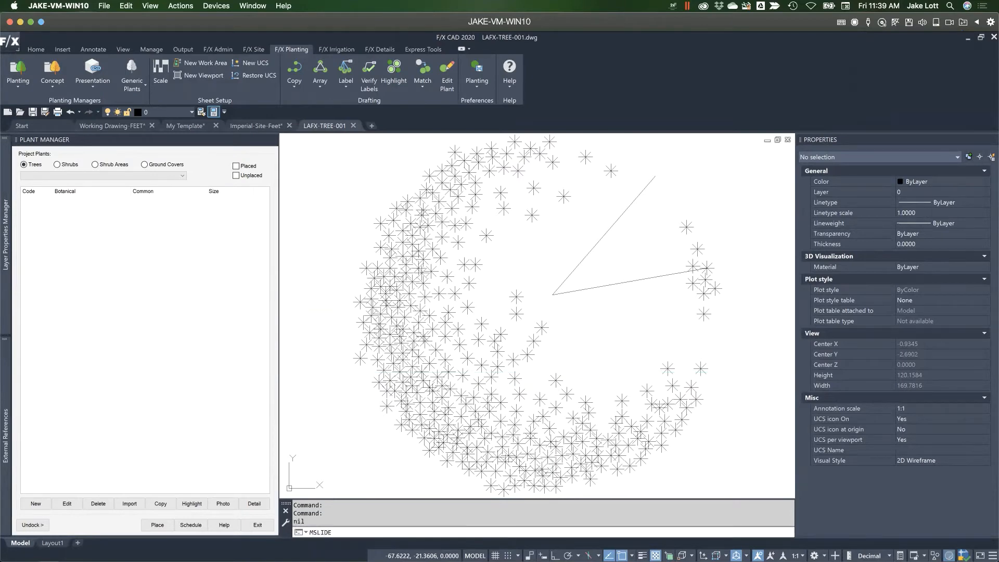
key("Return")
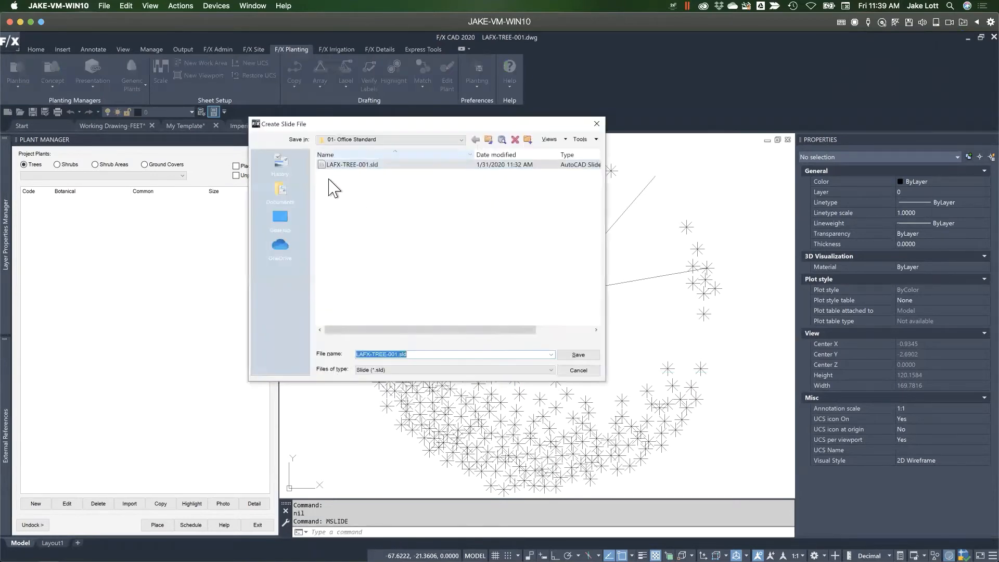
left_click(582, 355)
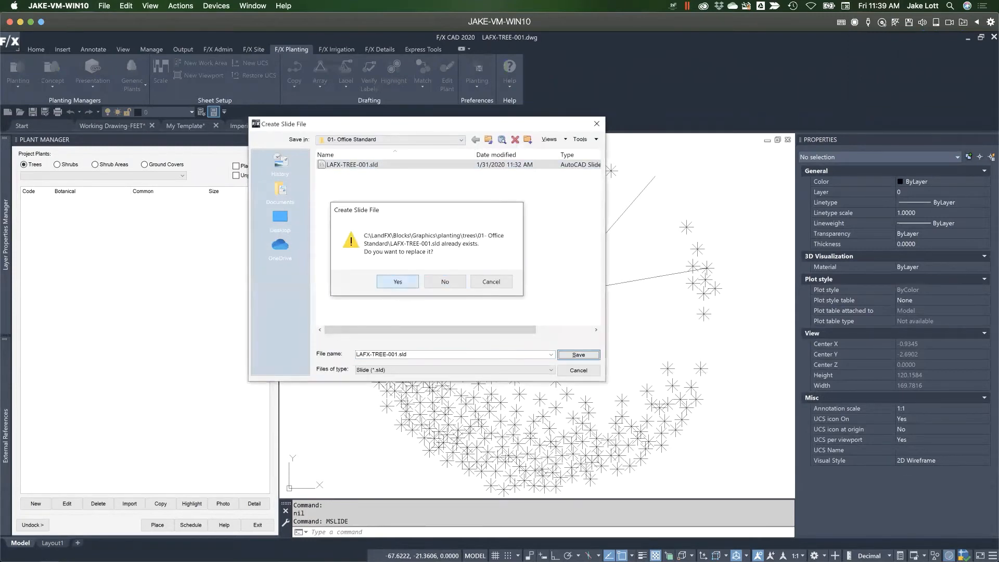
key("Return")
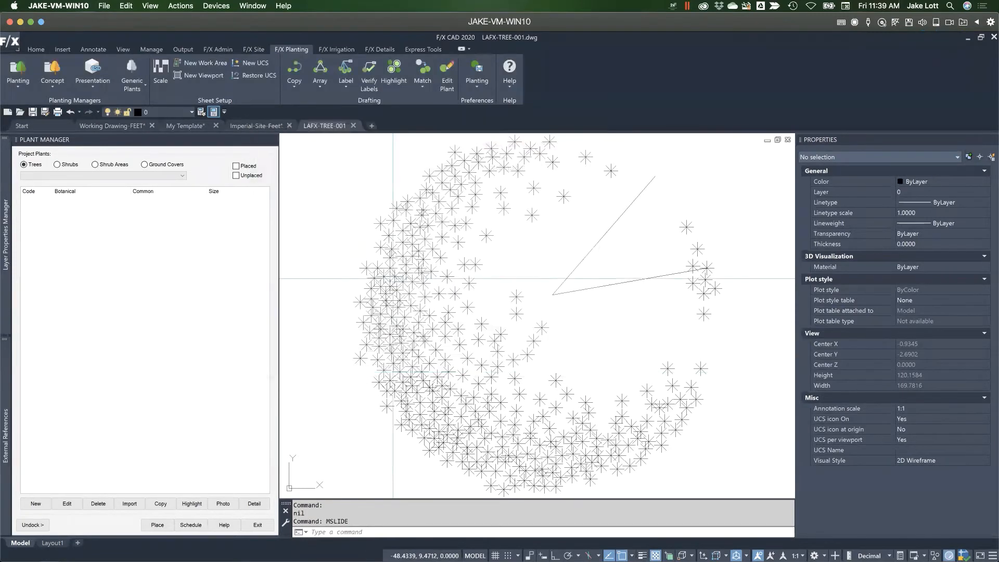
Close LAFX-TREE-001.dwg and return to the row of trees in the Working Drawing-FEET drawing
left_click(354, 126)
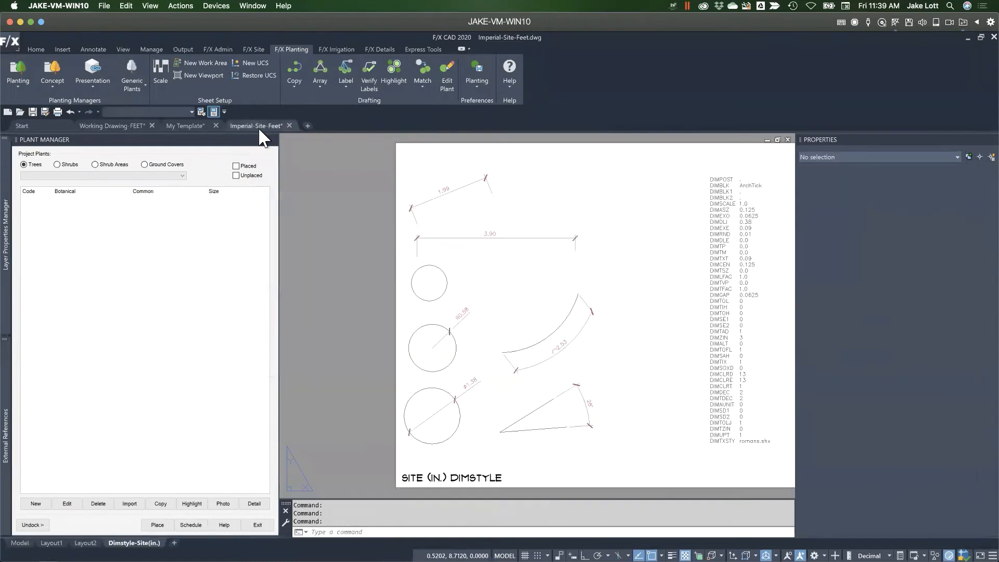
left_click(105, 125)
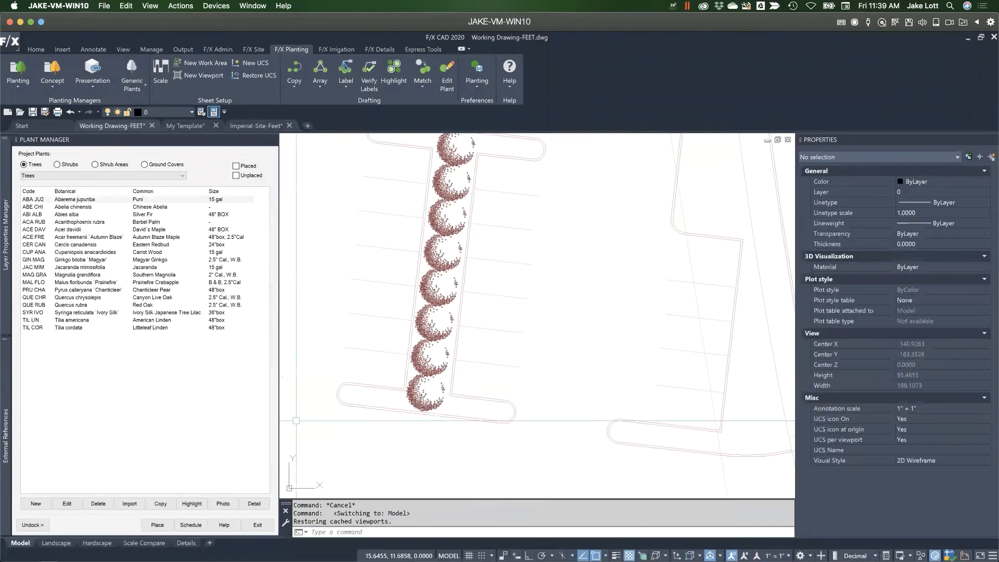
scroll(418, 394, "up", 2)
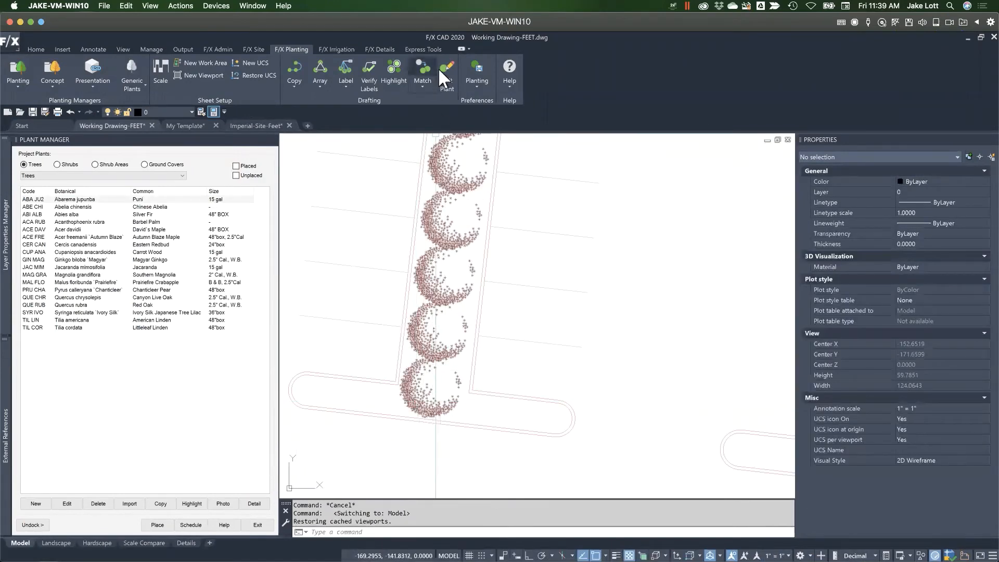
Open the plant information of a tree in the row, check its symbol preview, and leave the Edit Plant command
left_click(447, 83)
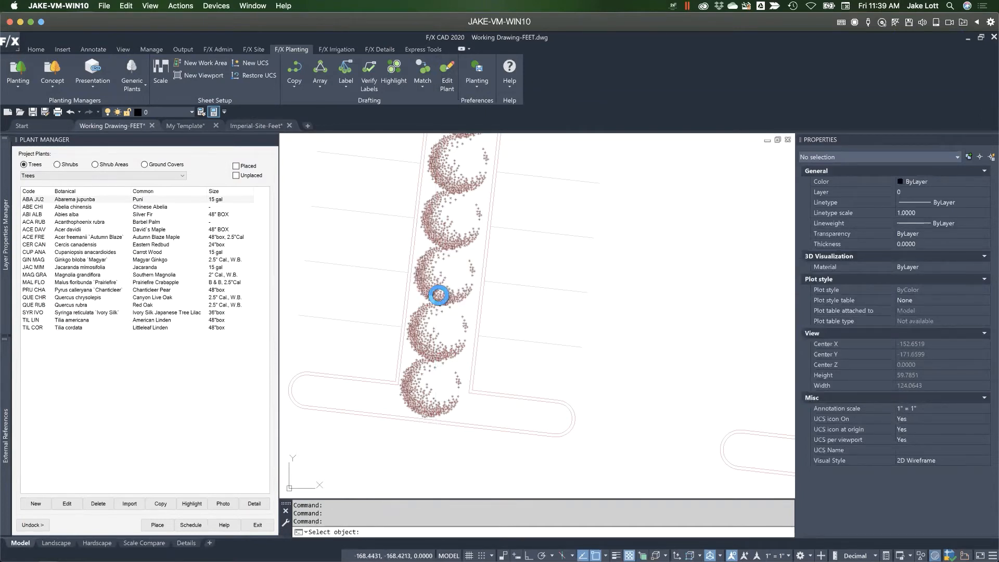
left_click(438, 294)
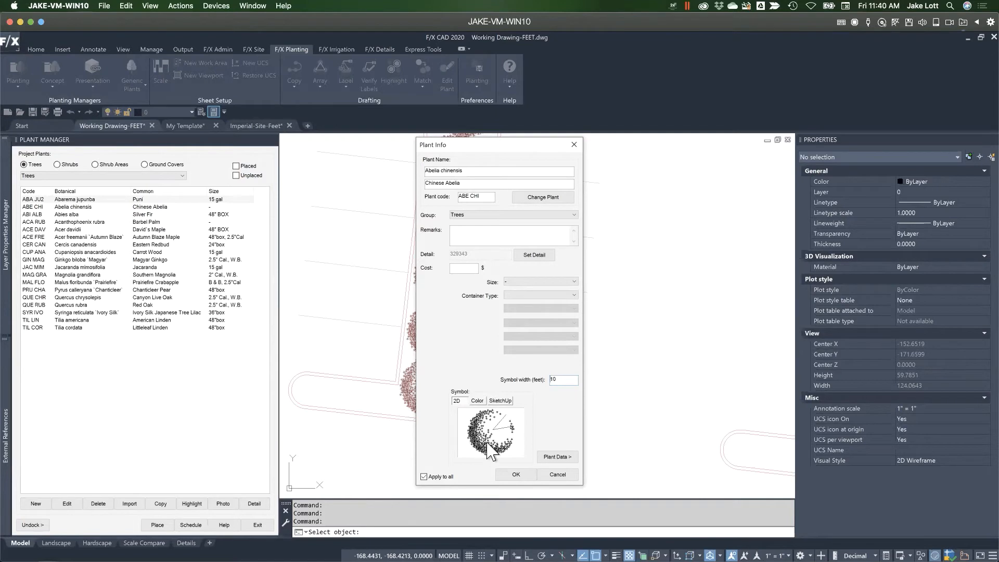
left_click(512, 474)
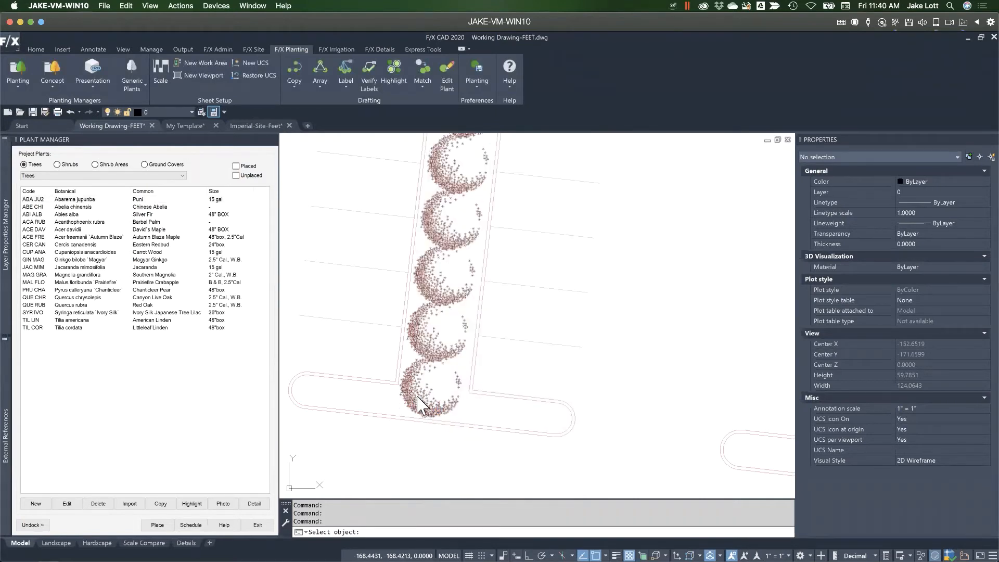
left_click(438, 379)
key("Escape")
key("Escape")
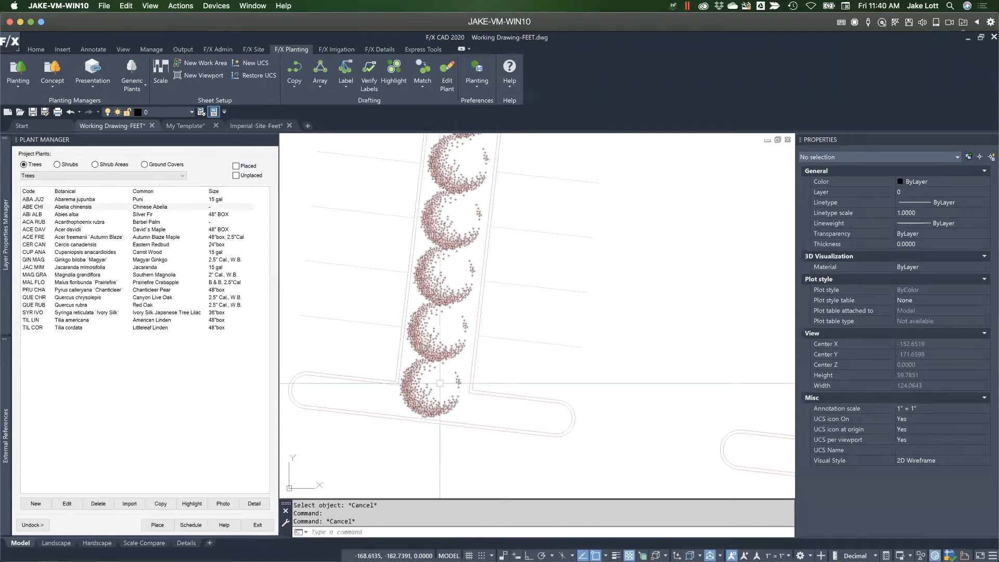
Redefine the tree symbol block with REDEFINEBLOCK by picking the lowest tree in the parking island row
type("redefineblock")
key("Return")
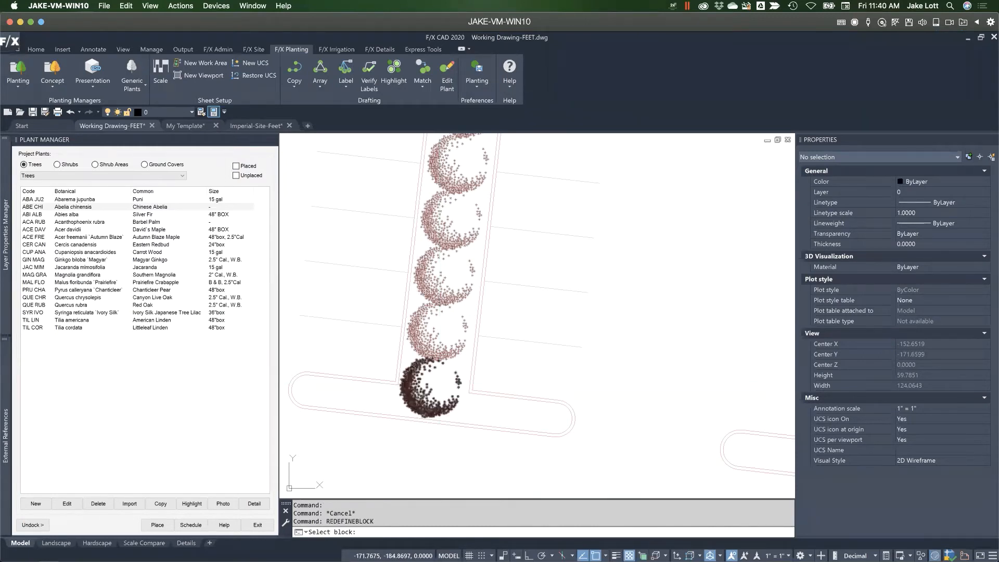
left_click(418, 396)
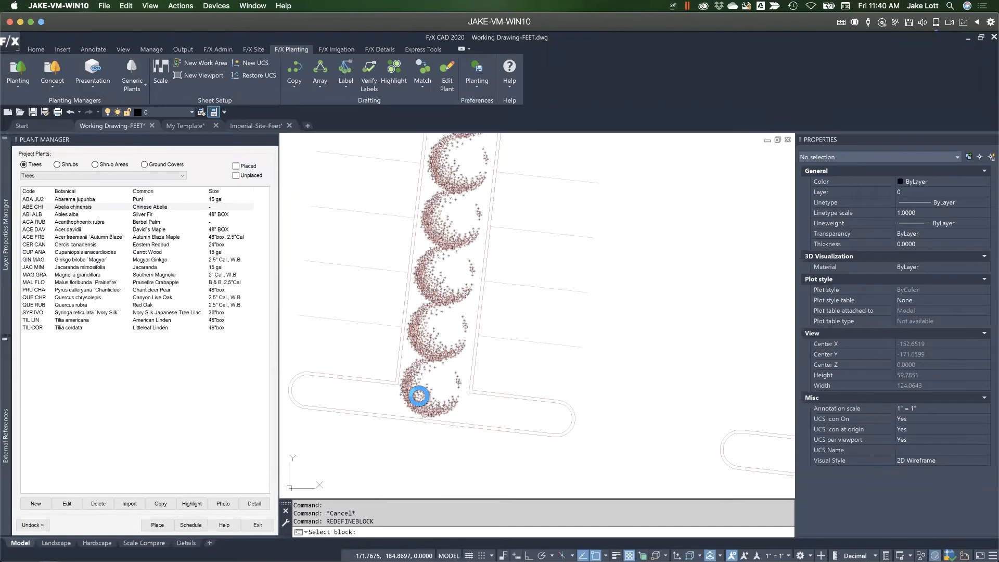
left_click(418, 396)
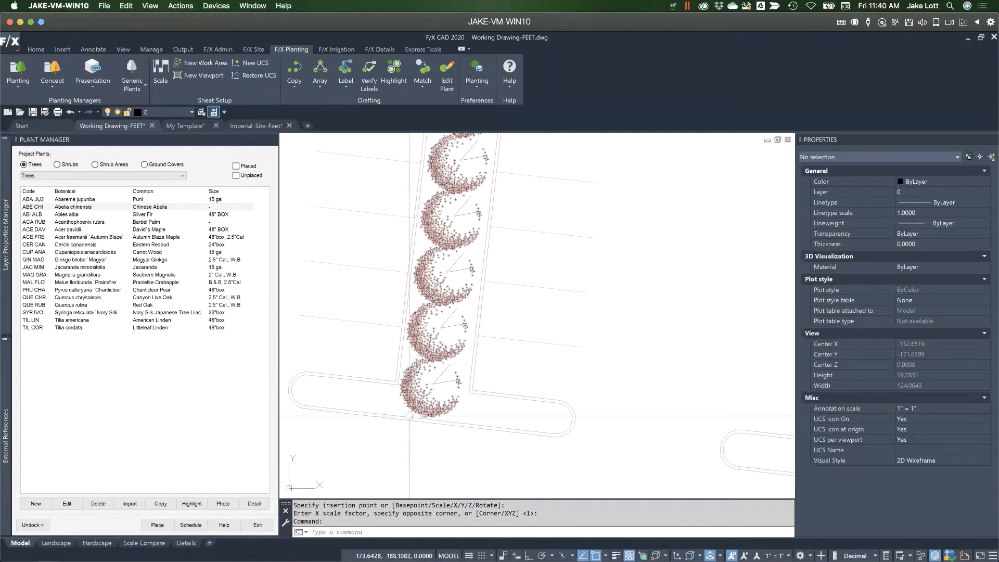
scroll(409, 415, "down", 4)
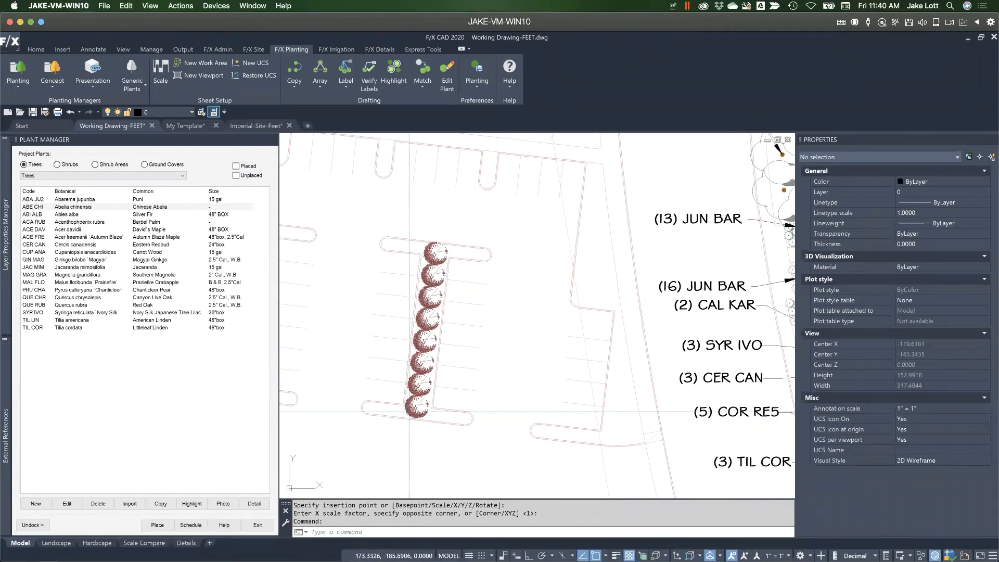
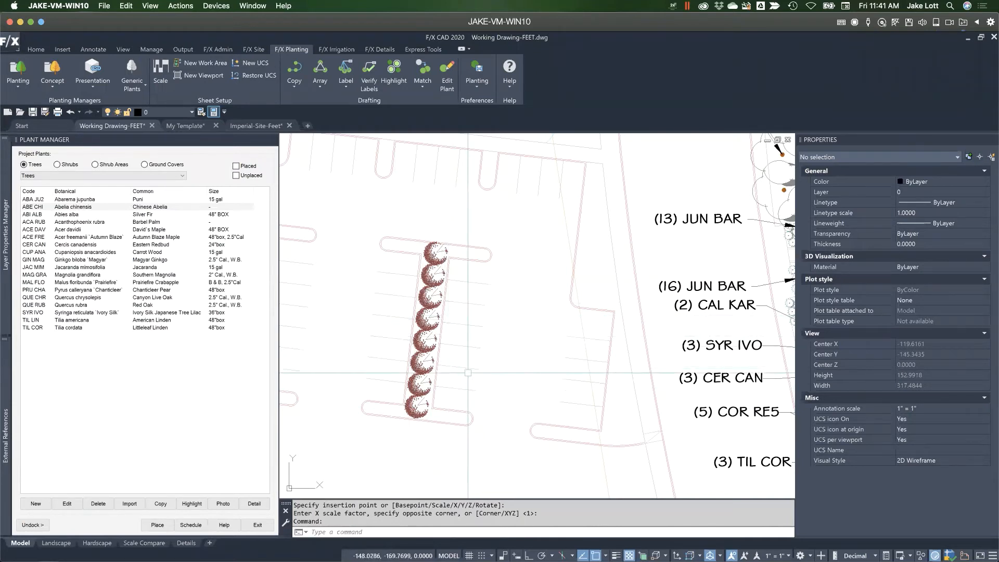
scroll(463, 385, "down", 4)
scroll(463, 385, "down", 3)
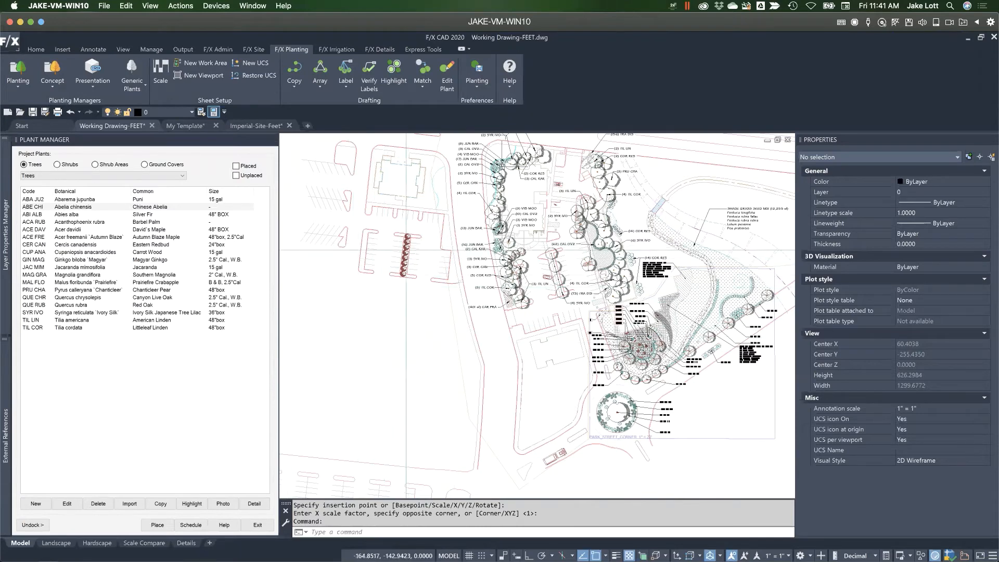
scroll(406, 250, "up", 5)
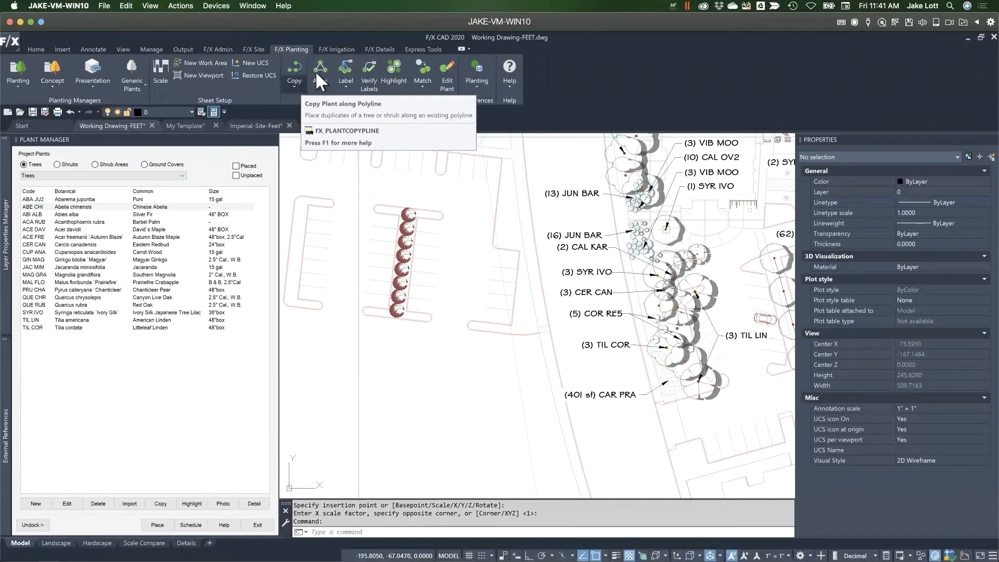
left_click(216, 49)
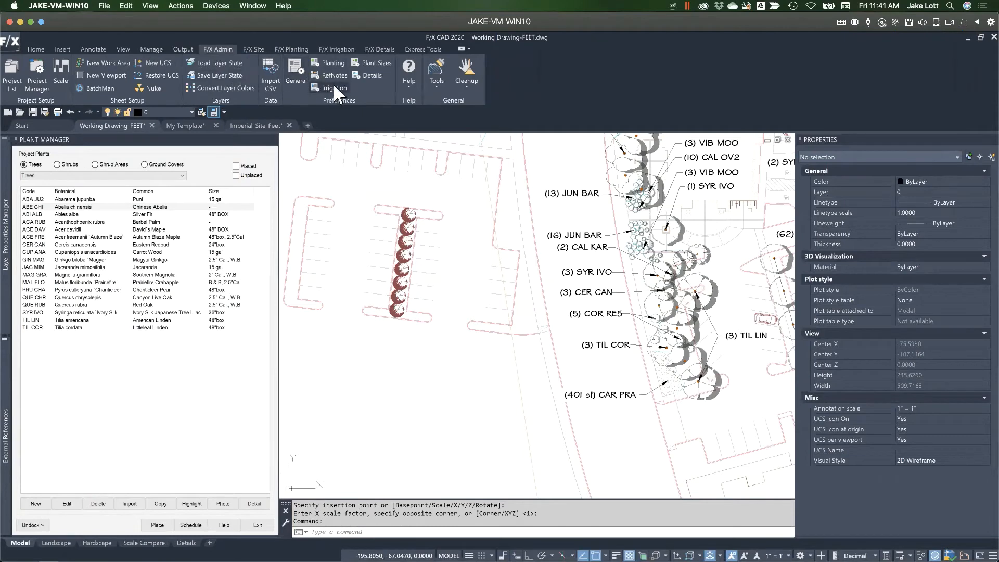
left_click(251, 48)
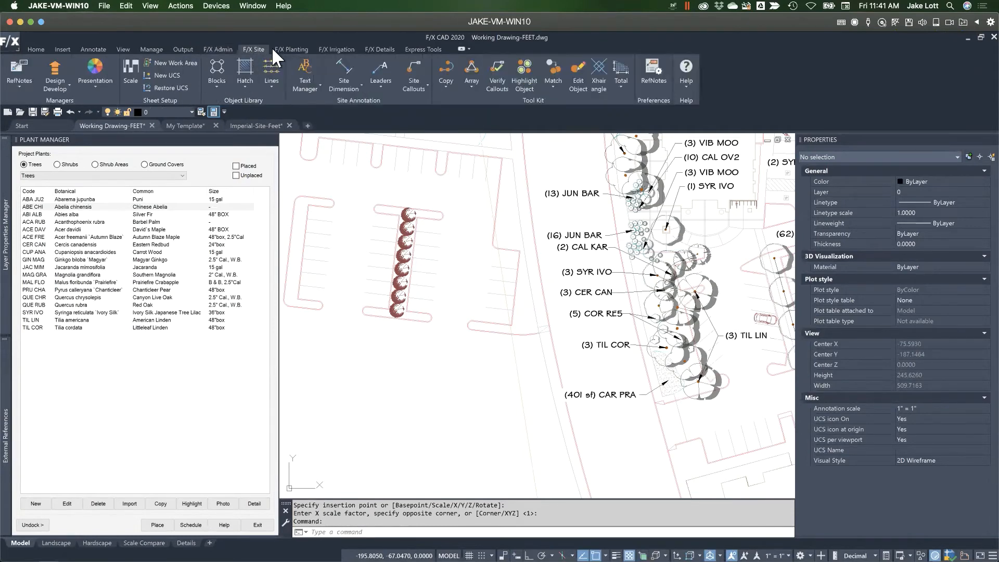
left_click(288, 47)
left_click(323, 48)
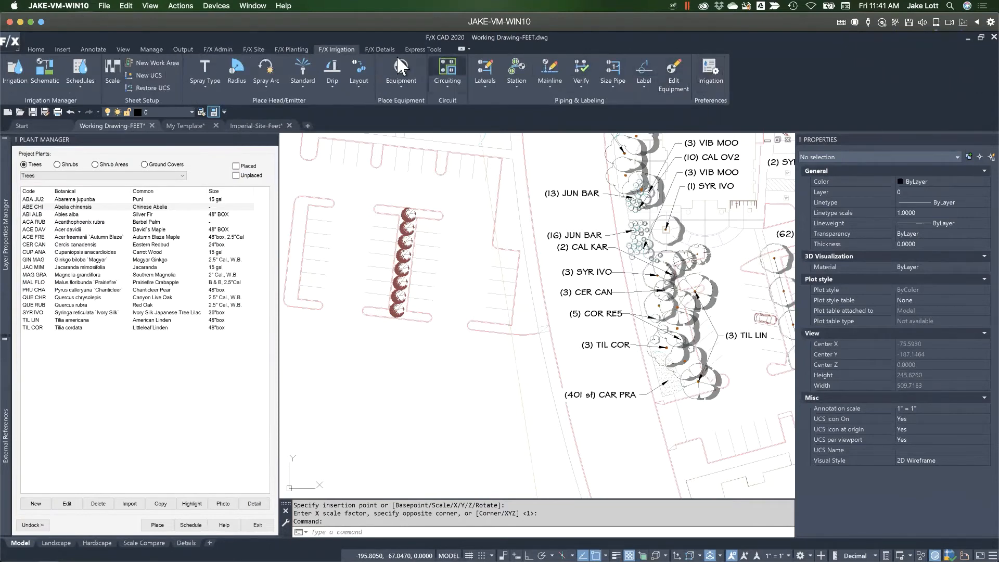
left_click(371, 48)
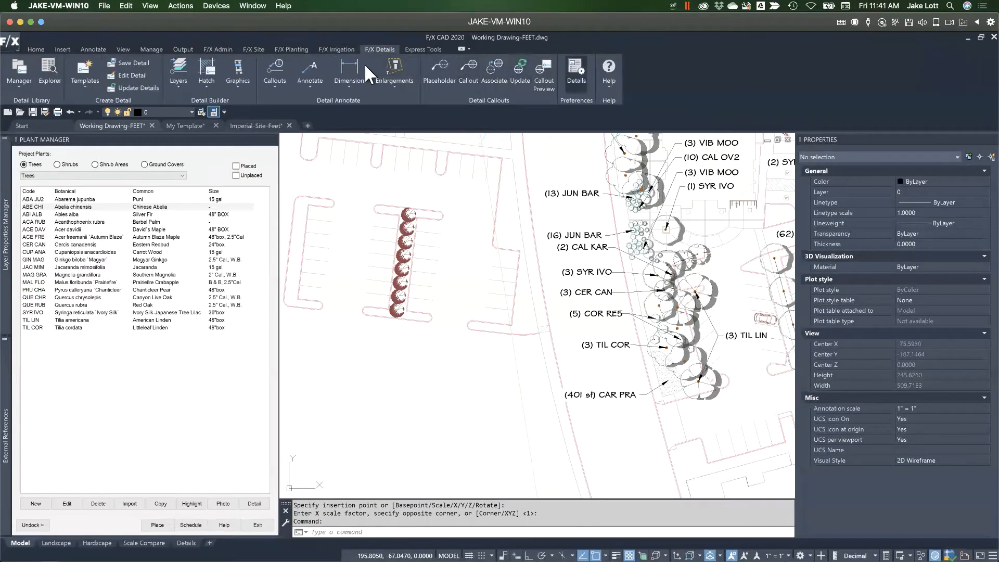
Open the General preferences and look through the text styles of the Imperial preference set, from callout text to plant callout
left_click(220, 48)
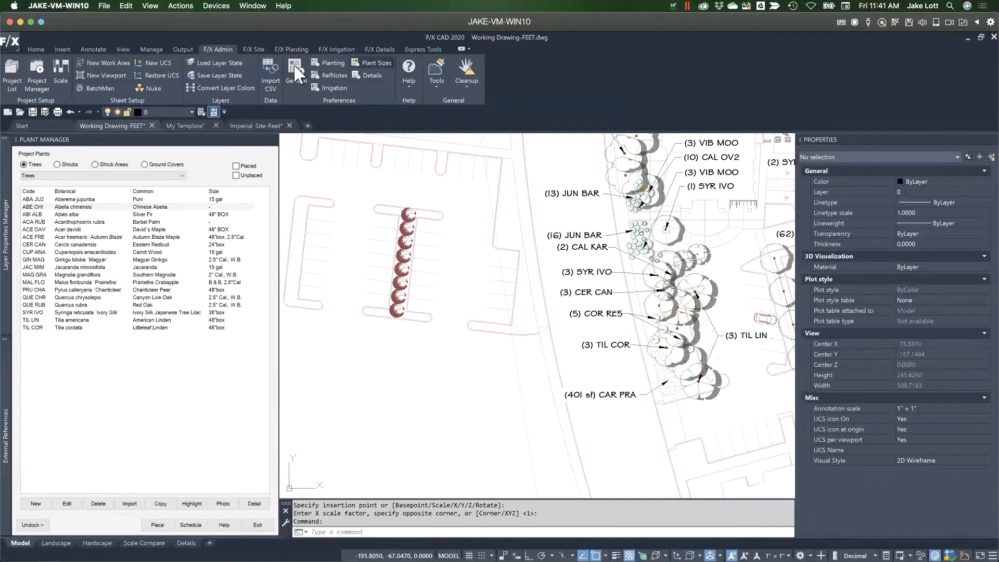
left_click(295, 70)
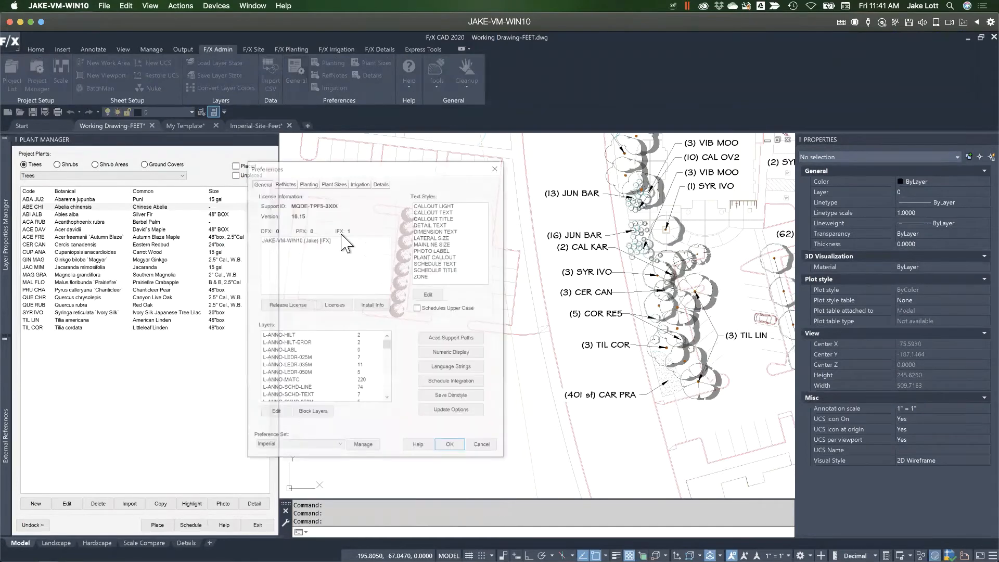
left_click(434, 205)
left_click(430, 237)
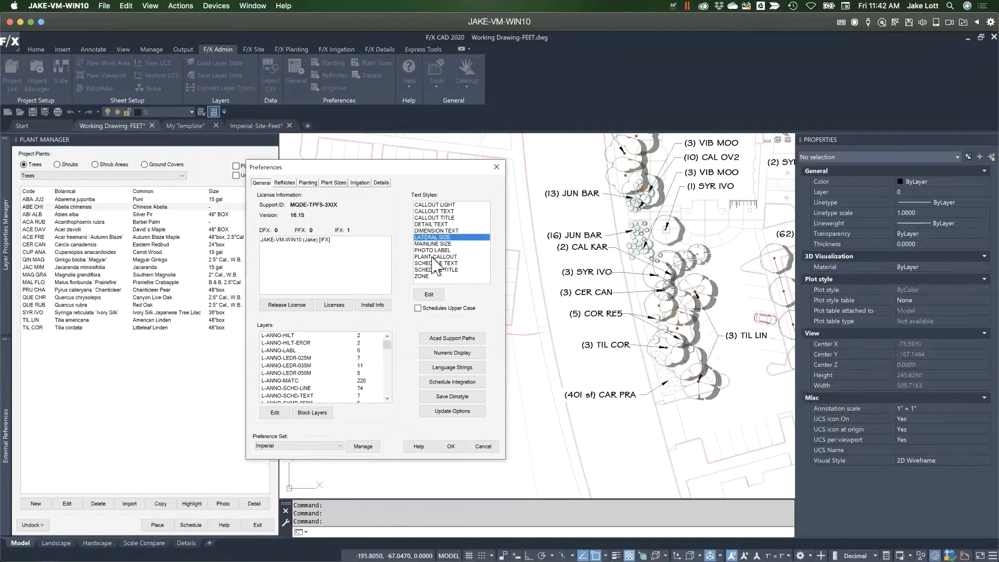
left_click(430, 250)
left_click(430, 217)
left_click(428, 205)
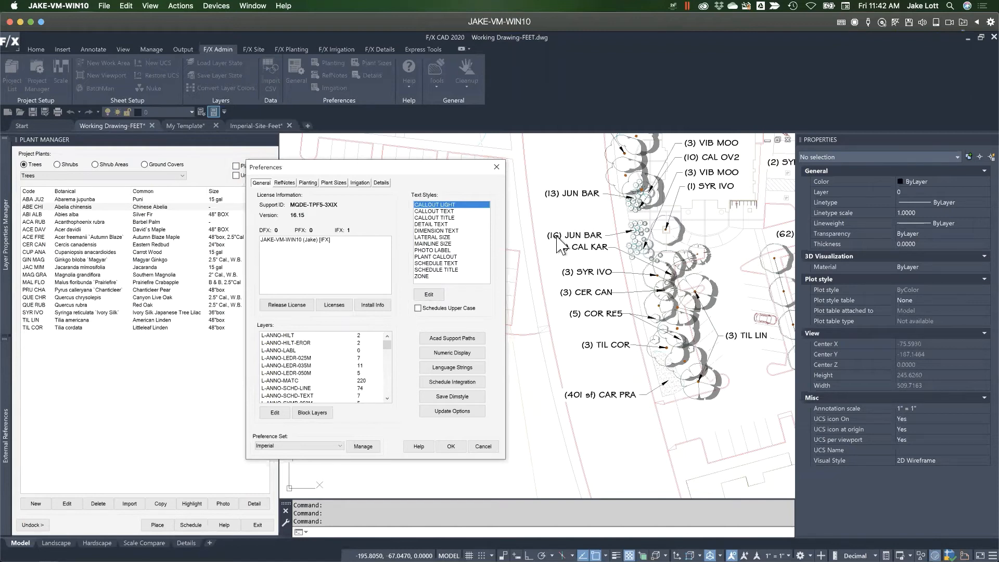
left_click(429, 256)
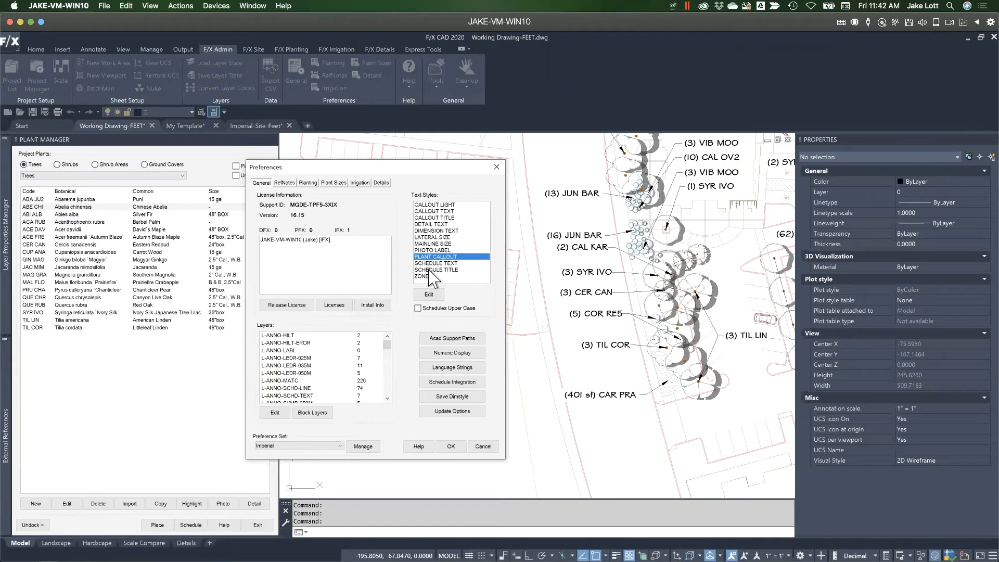
left_click(424, 243)
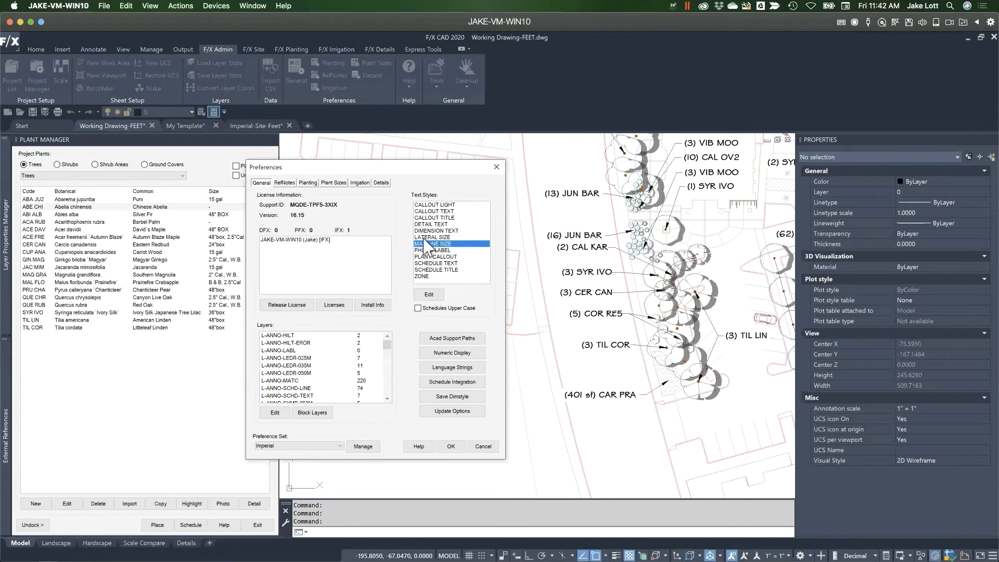
left_click(424, 237)
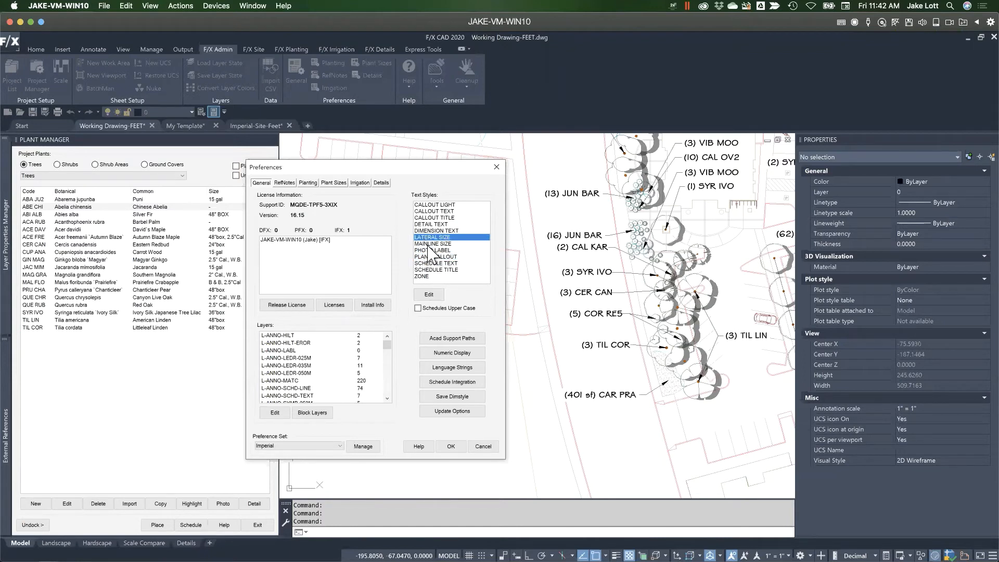
left_click(424, 231)
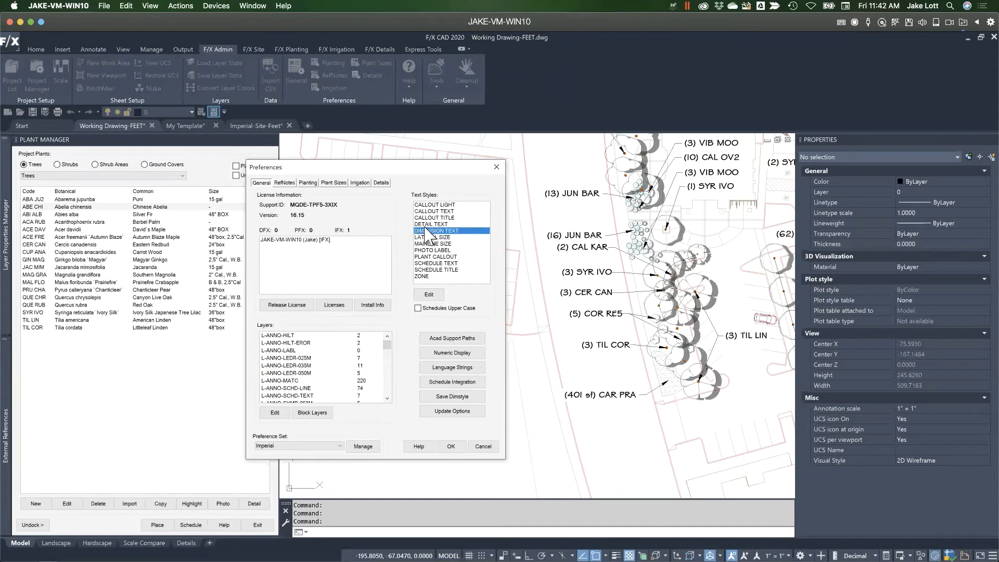
Open the SCHEDULE TEXT style for editing and bring up the list of available fonts
left_click(430, 263)
left_click(425, 268)
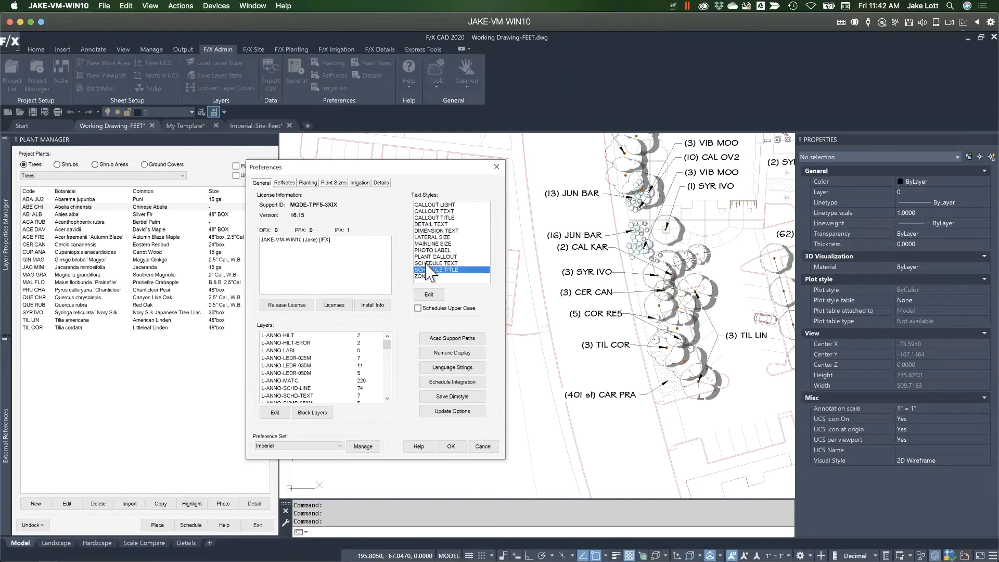
left_click(426, 263)
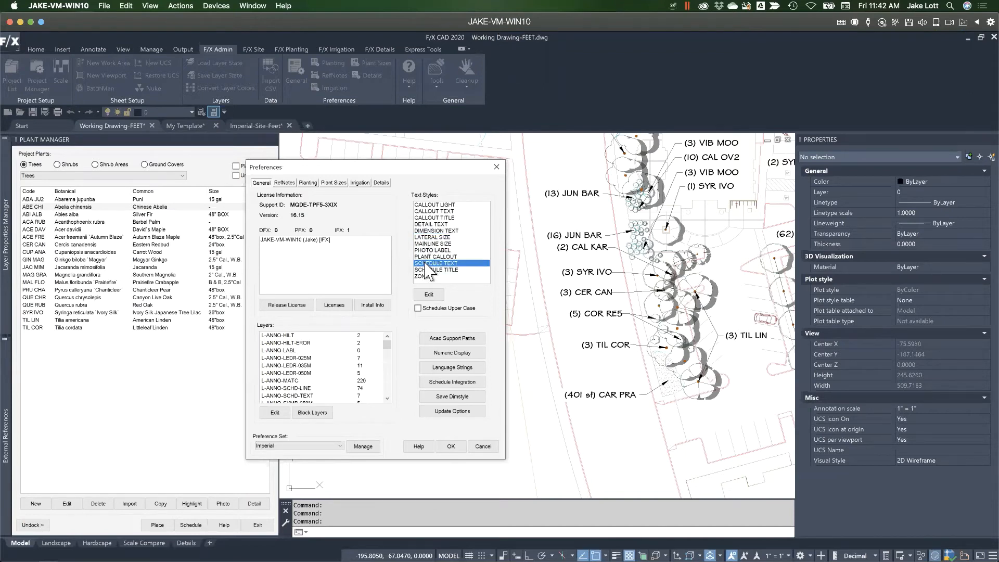
left_click(427, 294)
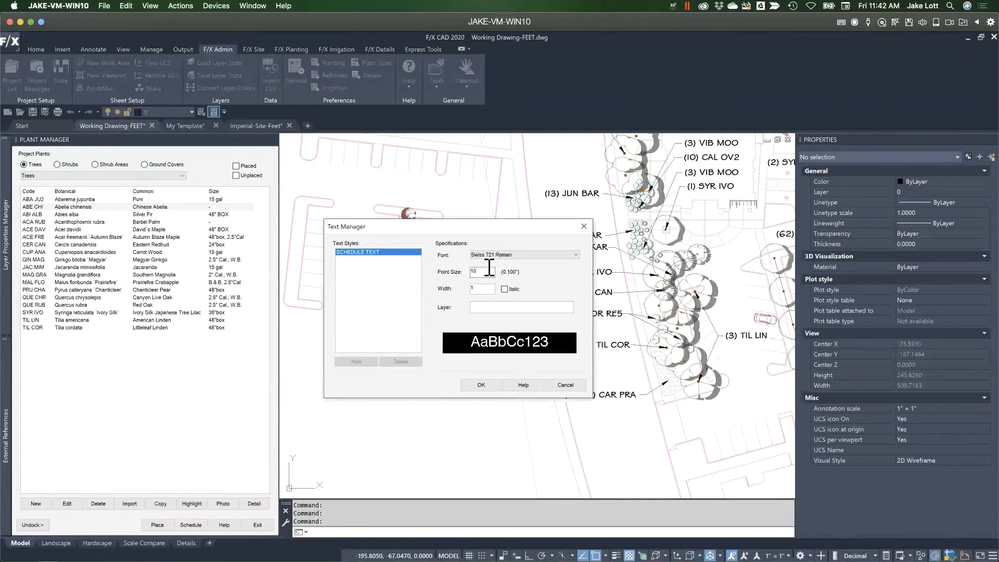
left_click(498, 254)
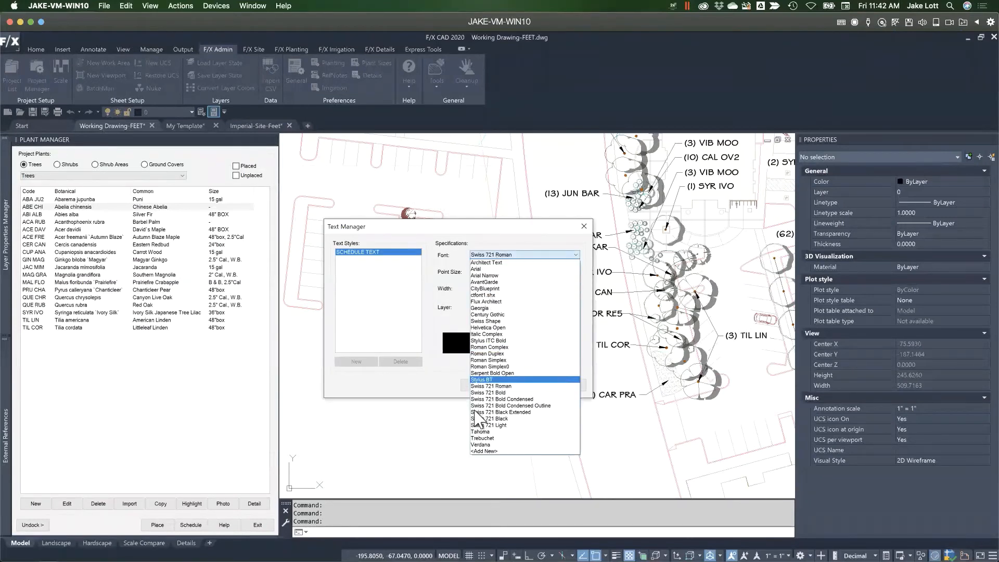
Browse the additional fonts that can be added for the SCHEDULE TEXT style, without adding one
left_click(487, 255)
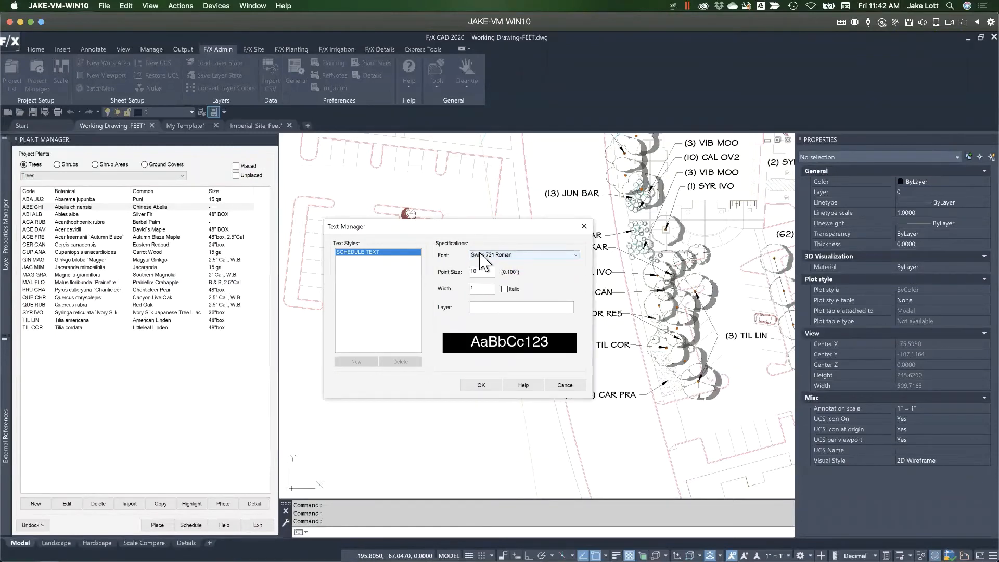
left_click(480, 254)
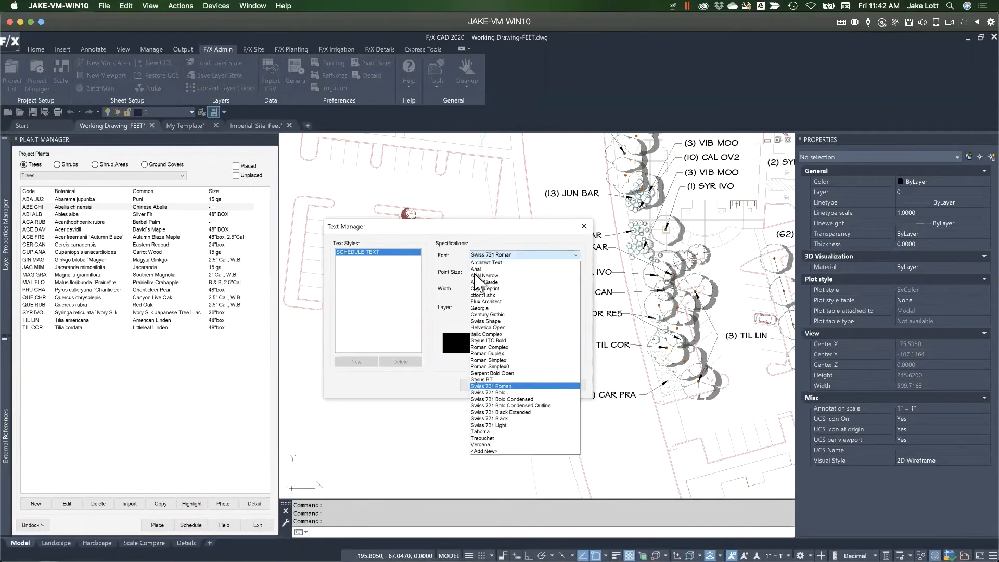
left_click(483, 451)
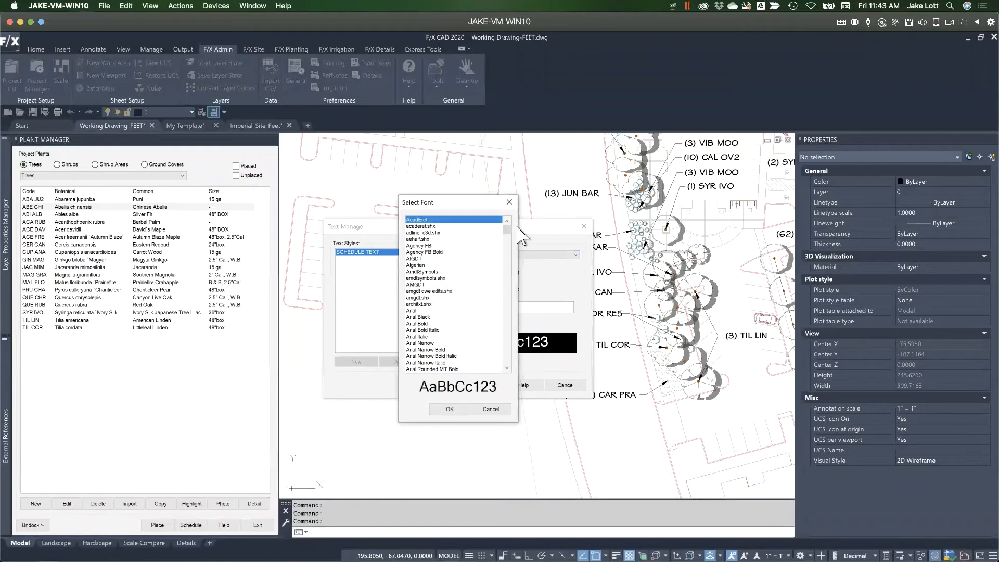
mouse_move(508, 232)
left_mouse_down()
mouse_move(516, 375)
mouse_move(507, 239)
left_mouse_up()
left_click(491, 409)
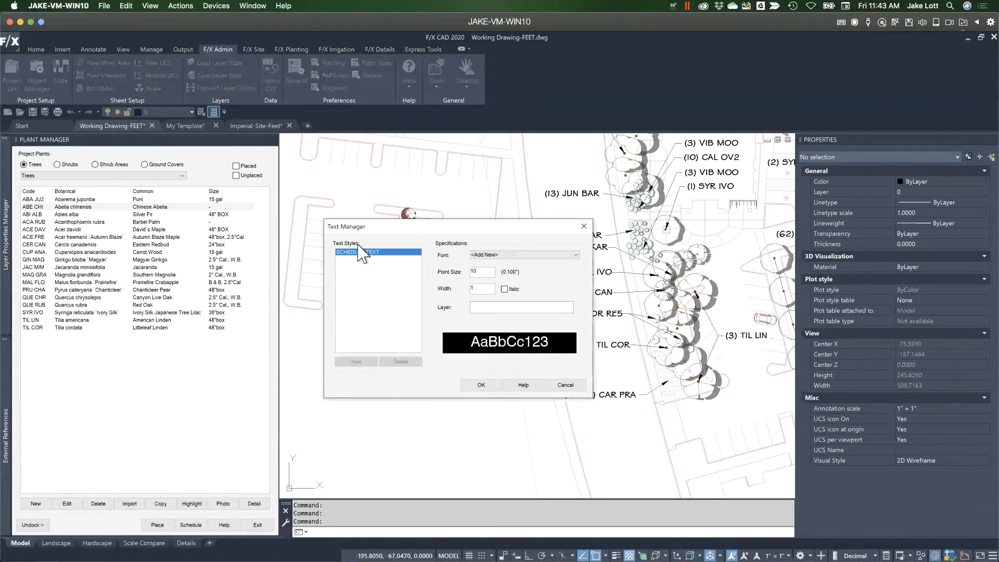
Set the font of the SCHEDULE TEXT style to Arial and save the style
left_click(484, 255)
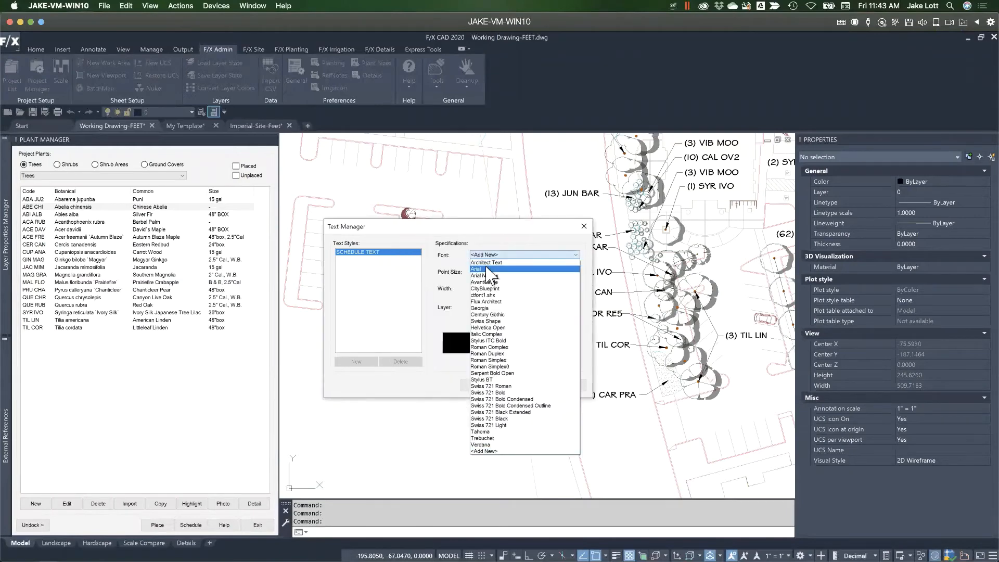
left_click(487, 269)
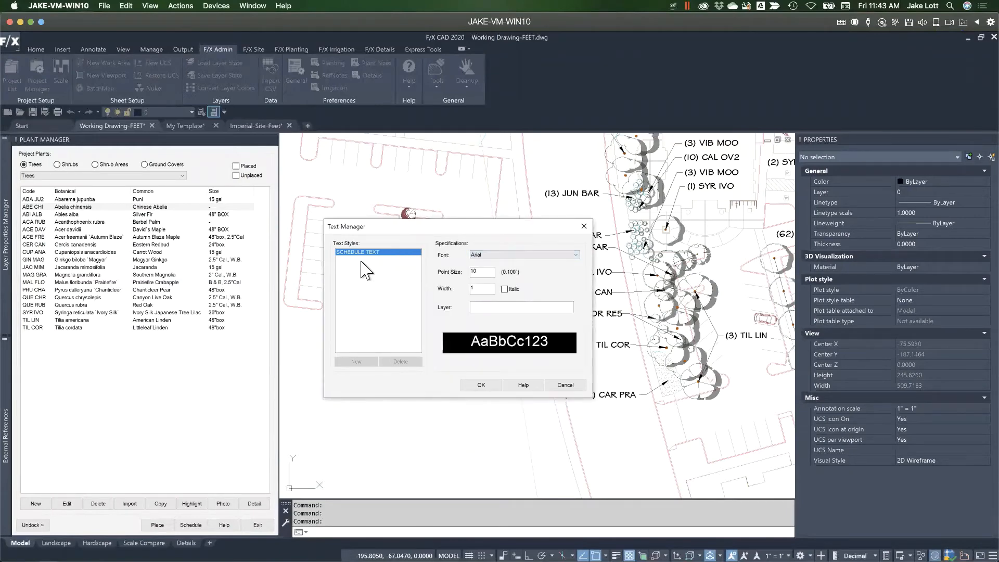
left_click(480, 384)
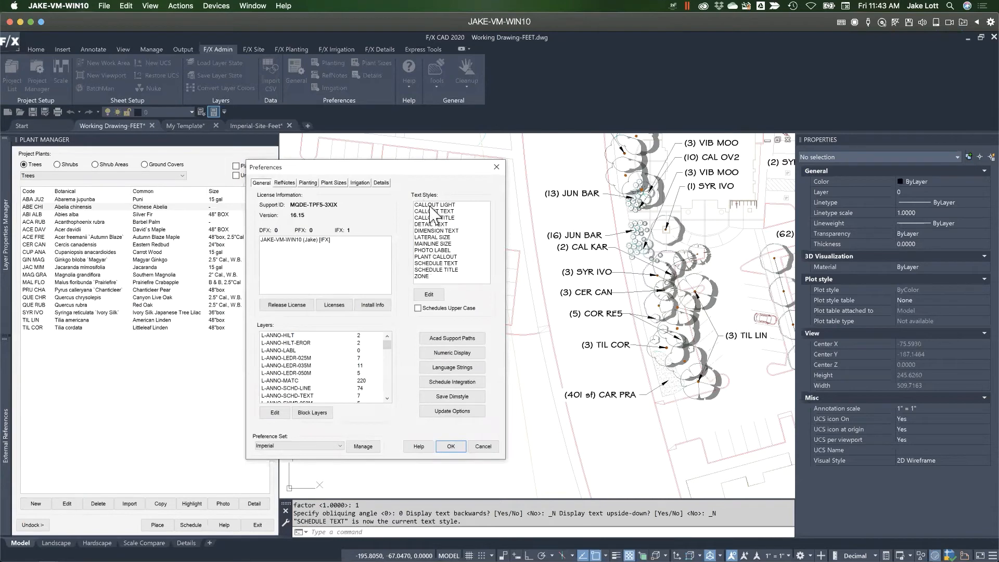
Set the font of the PLANT CALLOUT text style to CityBlueprint, save it and close the preferences
left_click(443, 257)
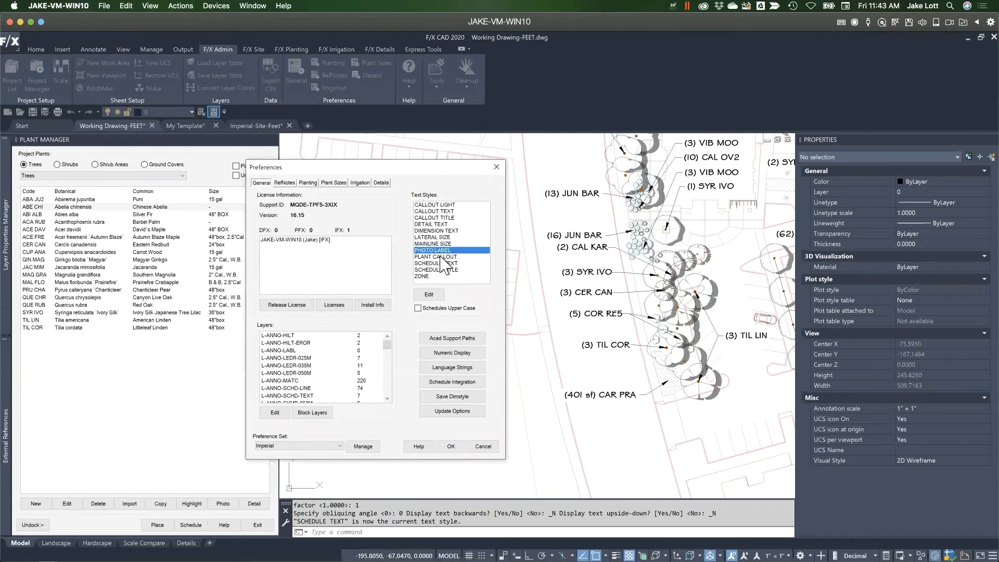
left_click(427, 294)
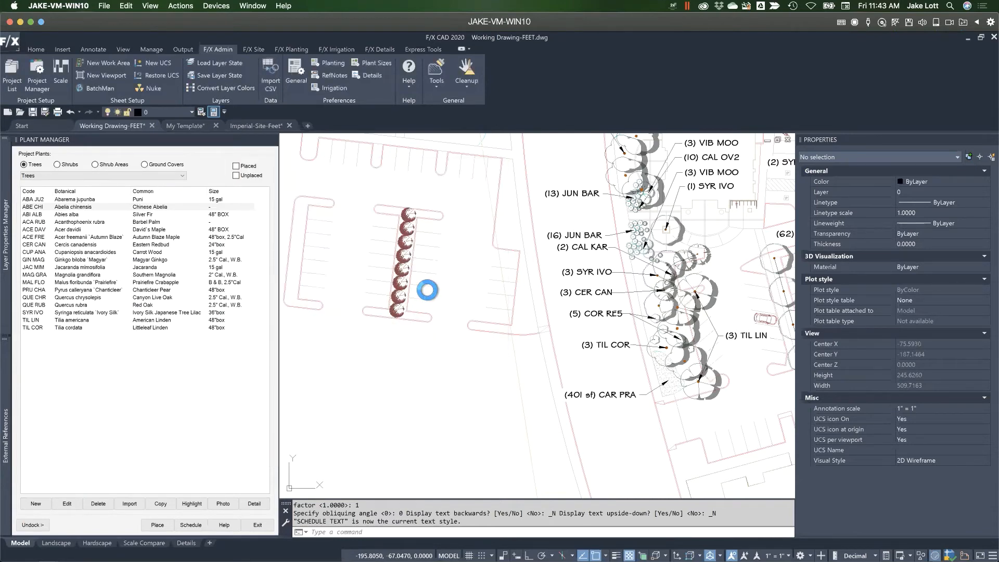
left_click(484, 255)
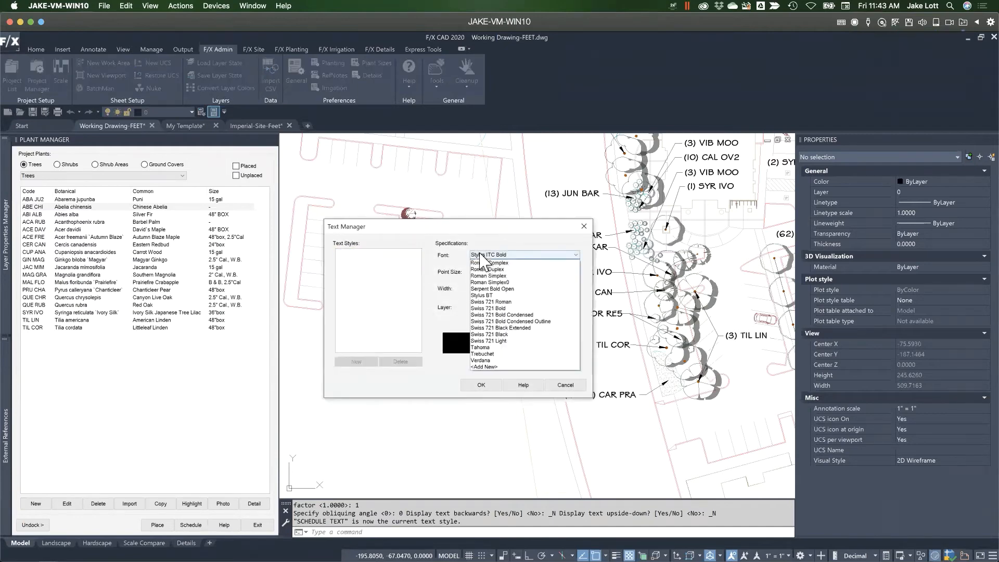
left_click(483, 288)
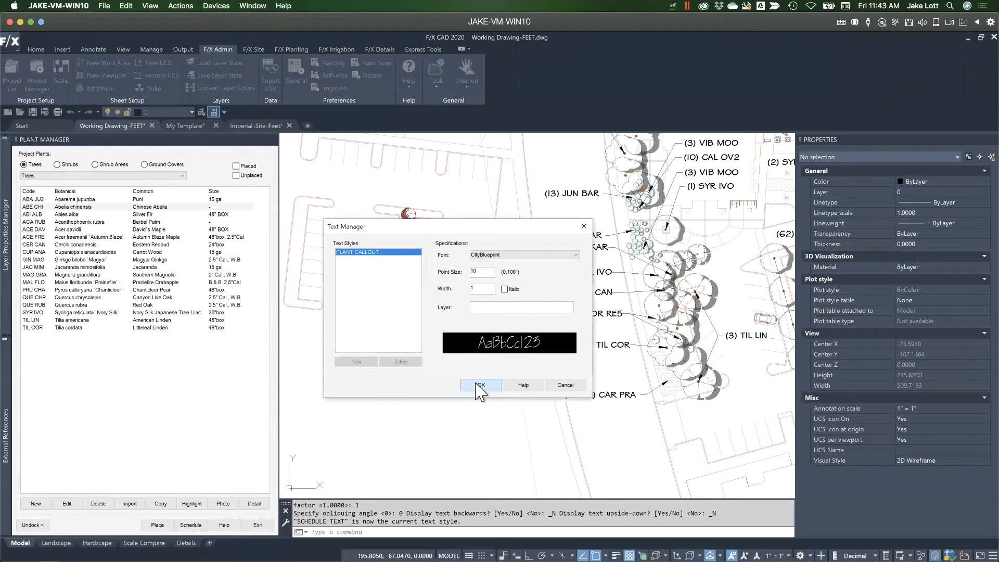
left_click(480, 386)
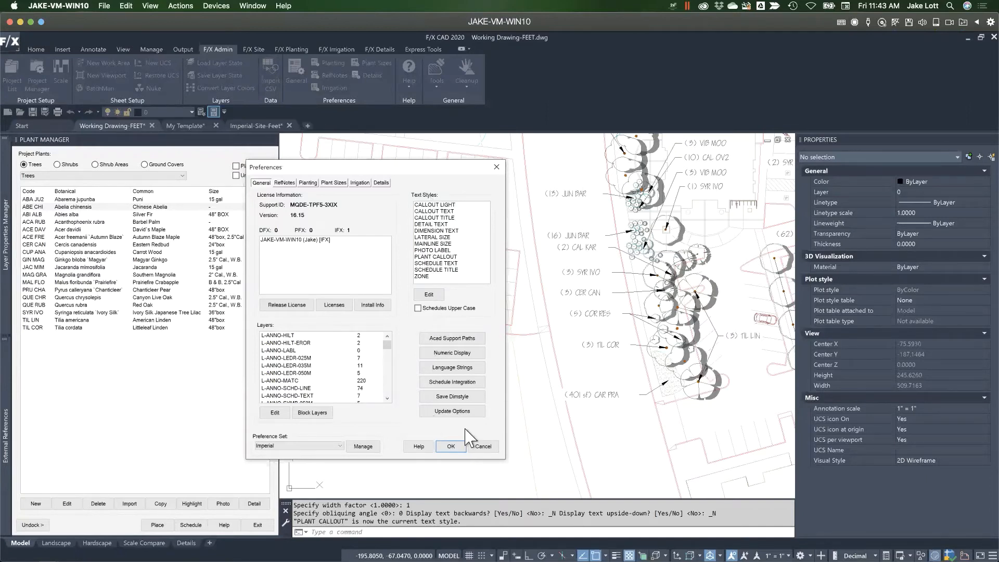
left_click(483, 446)
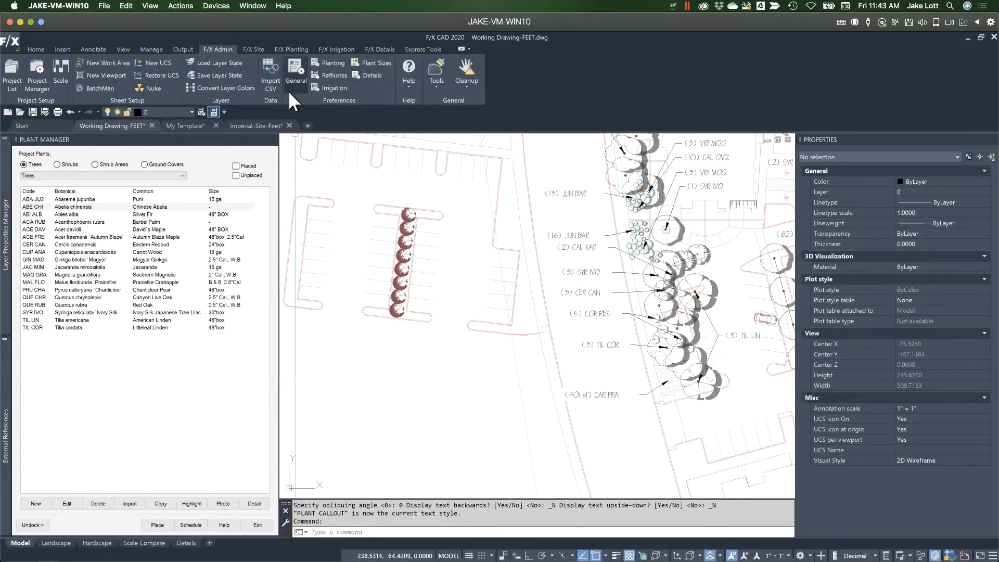
Open the Text Manager and look through the complete list of text styles, checking the specifications of ARIAL 10 PT
left_click(253, 49)
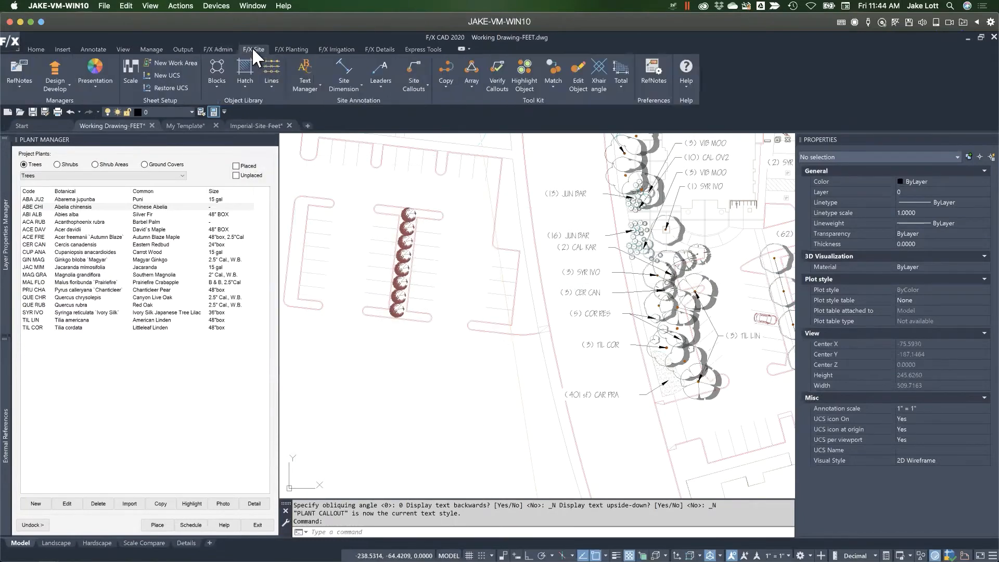
left_click(310, 83)
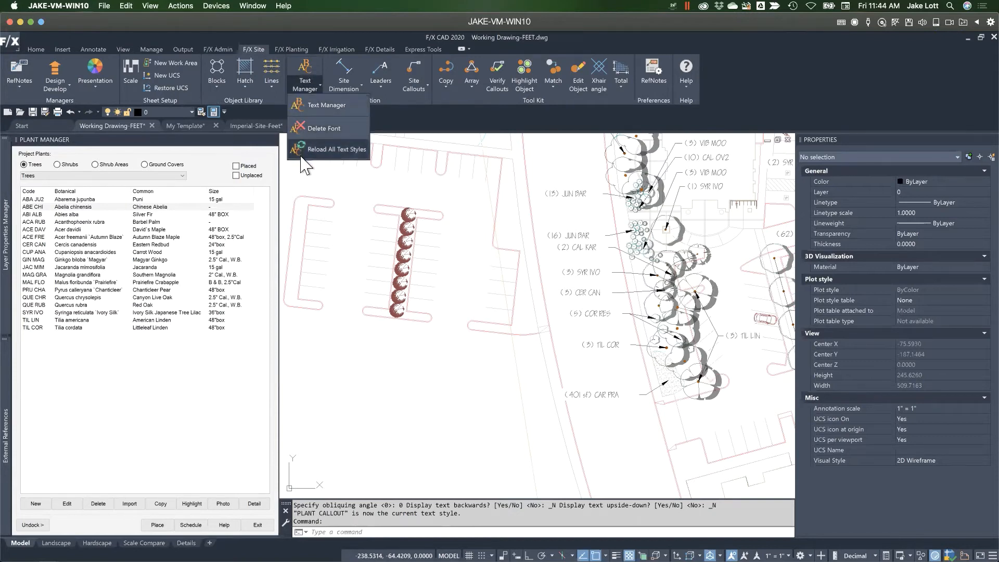
left_click(302, 82)
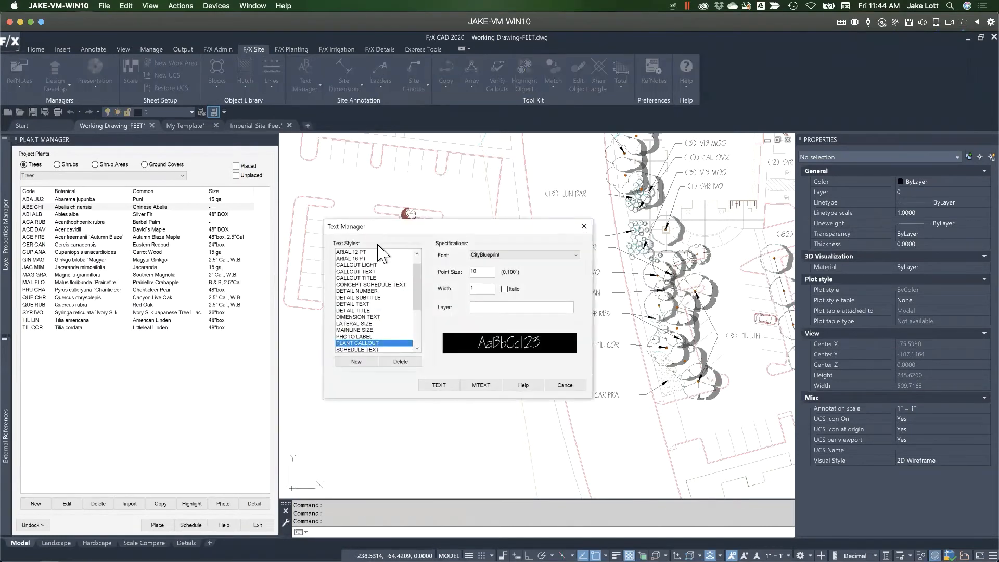
left_click_drag(415, 281, 419, 257)
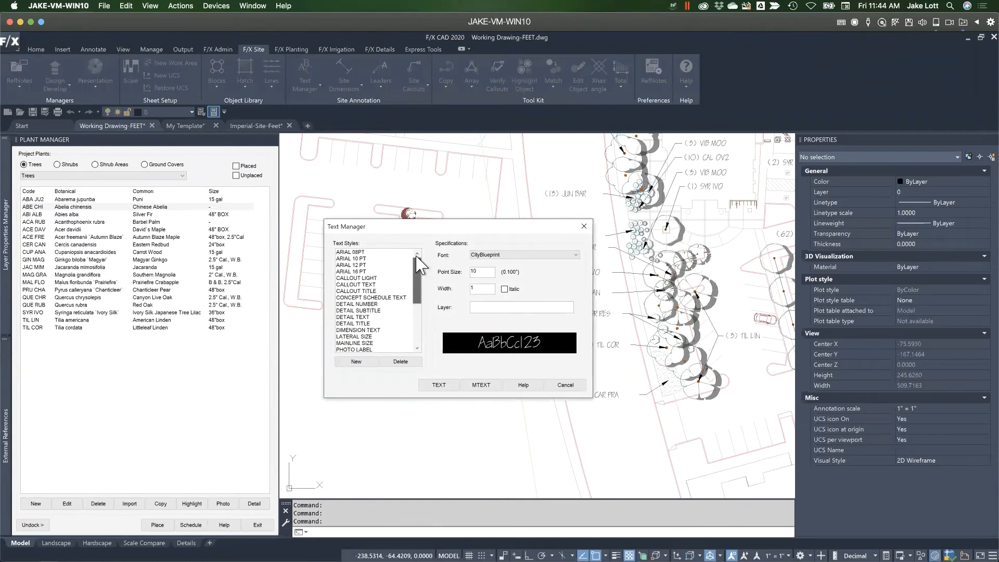
left_click(356, 252)
left_click(354, 258)
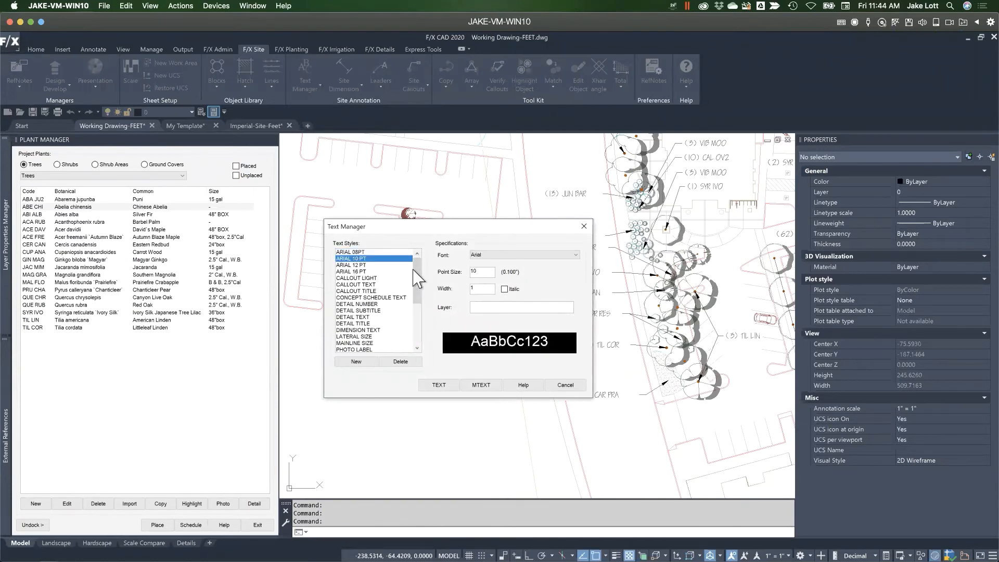
left_click_drag(419, 275, 422, 305)
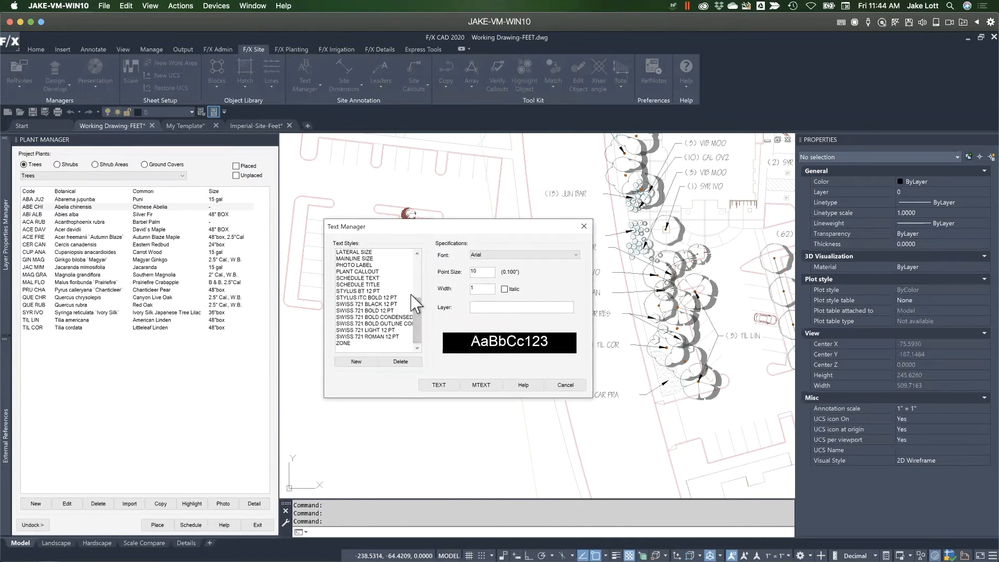
left_click_drag(413, 312, 415, 273)
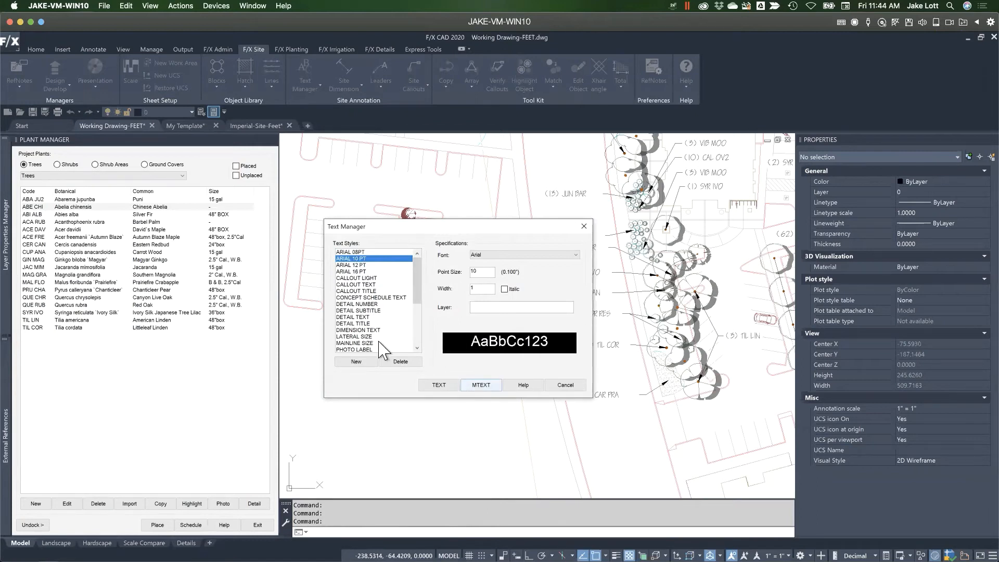
Place multiline text reading "This is really cool" in the PLANT CALLOUT style in the open area below the parking lot and select it
left_click_drag(417, 284, 407, 307)
left_click(352, 304)
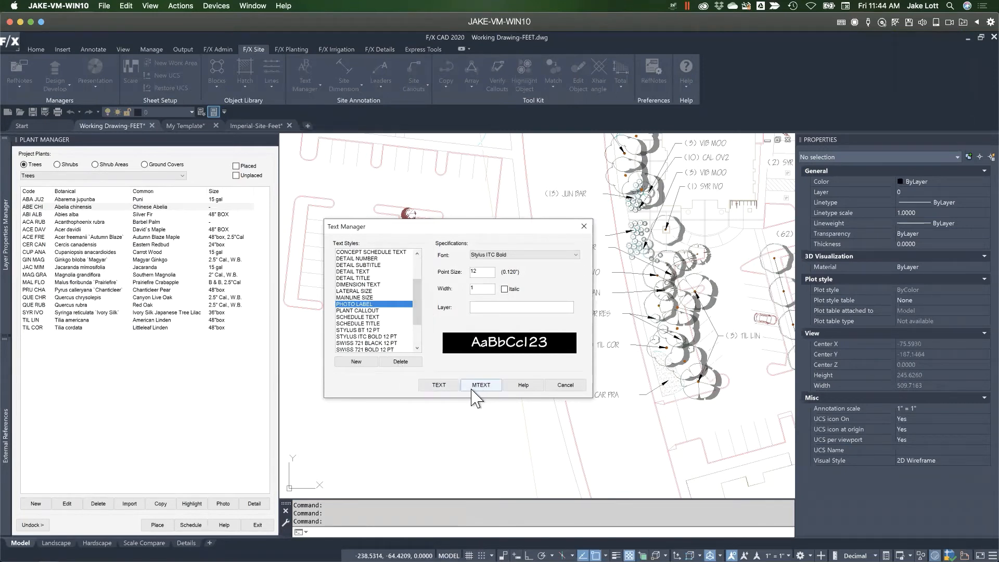
left_click(364, 311)
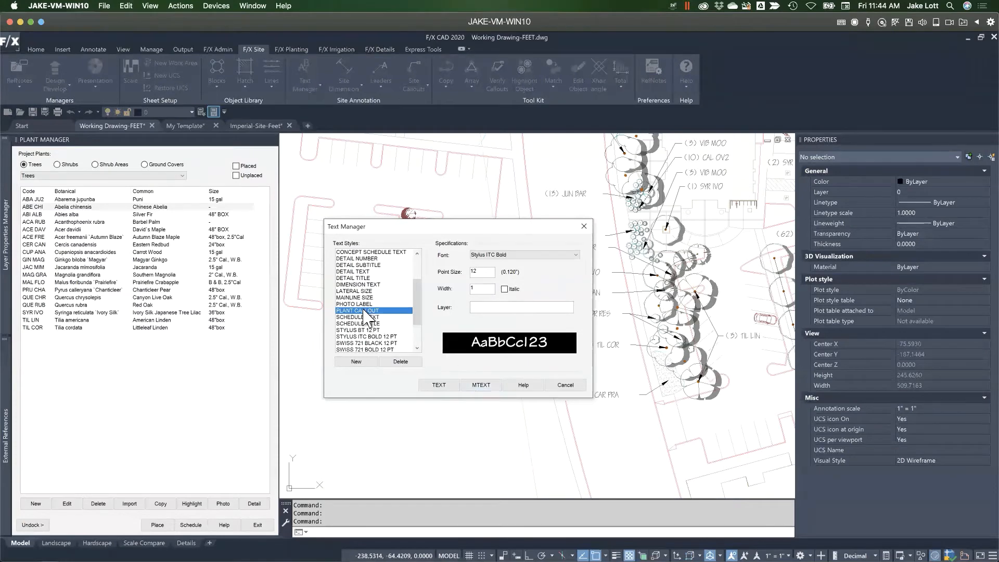
left_click(480, 385)
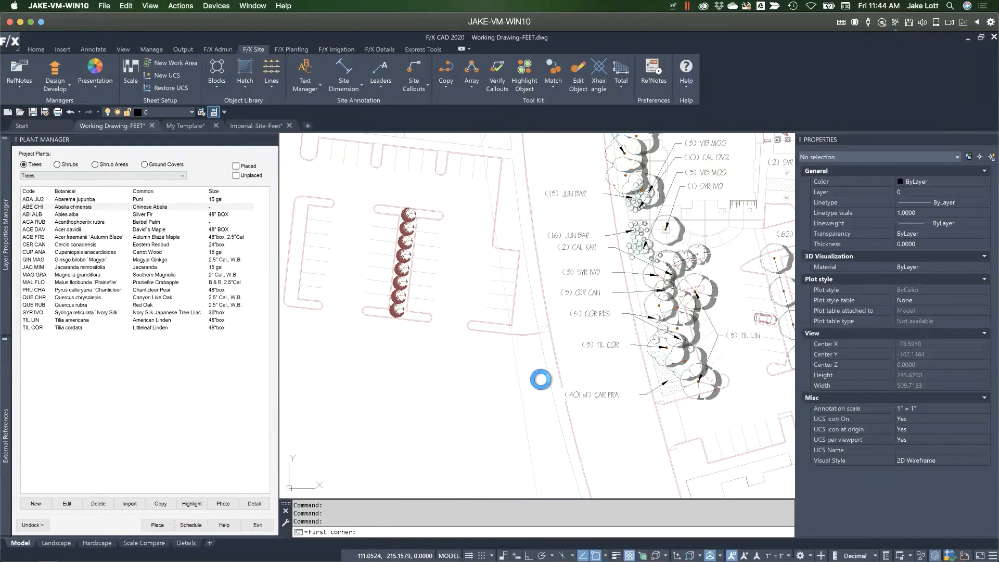
left_click(542, 375)
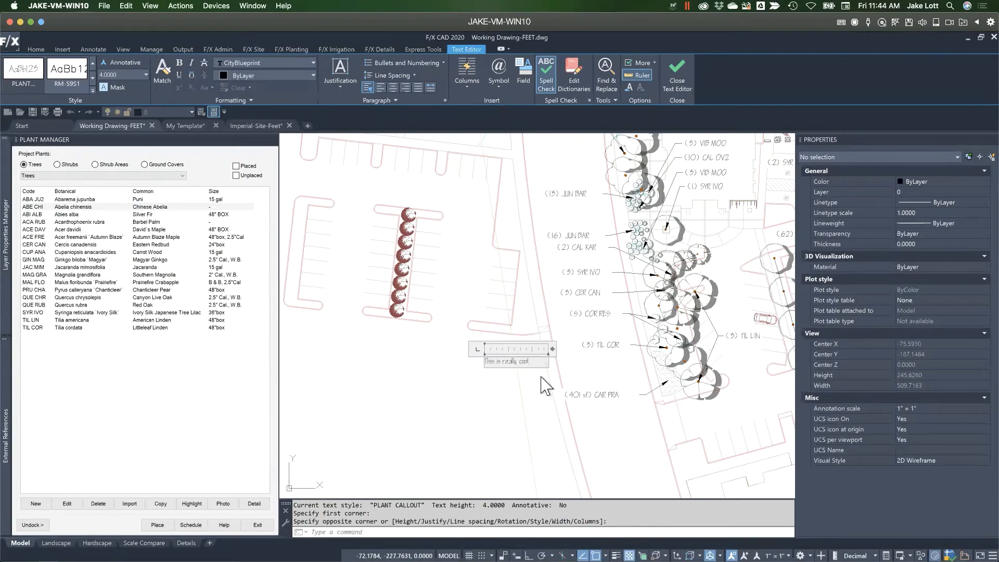
left_click(527, 378)
scroll(512, 365, "up", 2)
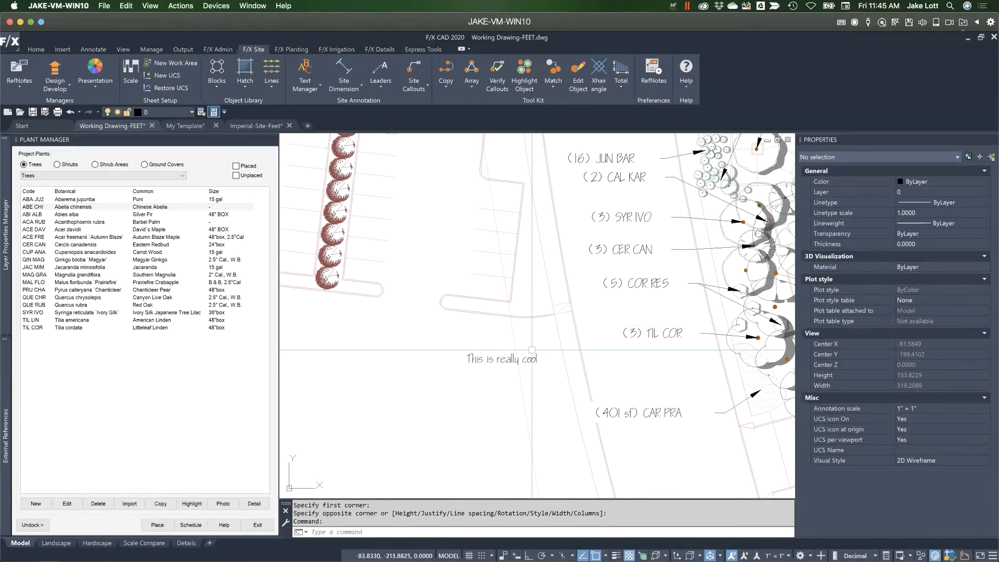
left_click(502, 359)
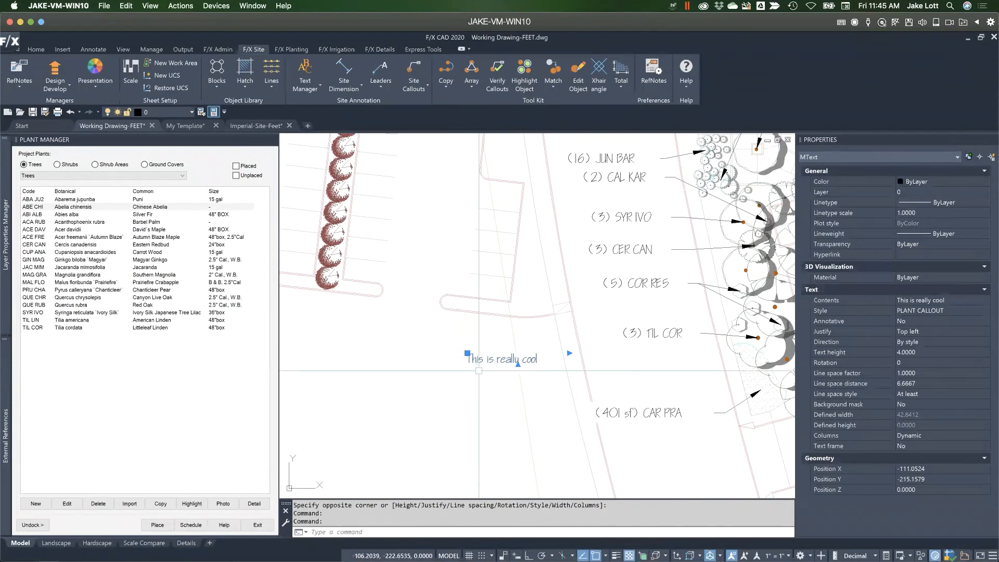
Create a new text style named "Building" in the Text Manager
left_click(308, 84)
left_click(311, 99)
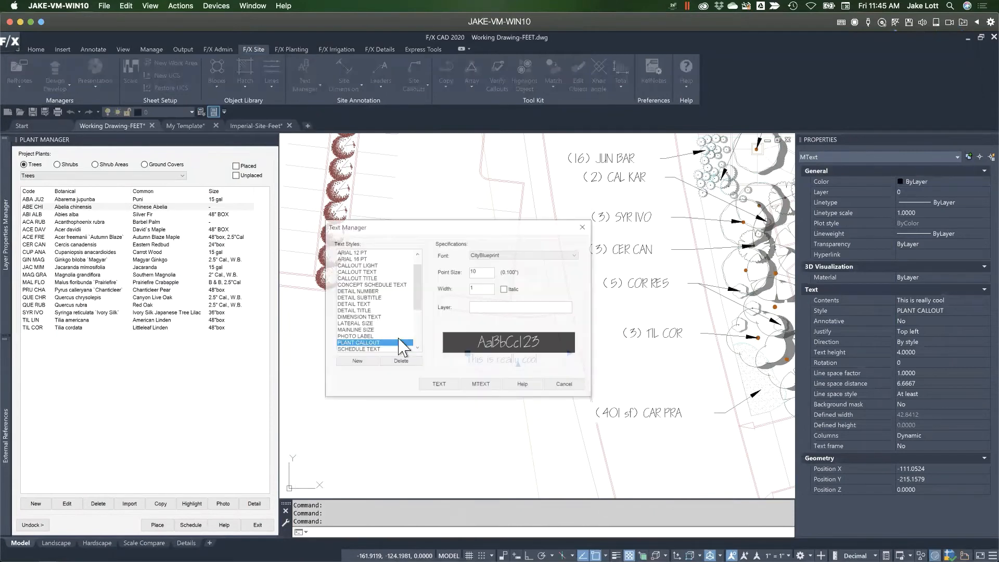
left_click(356, 361)
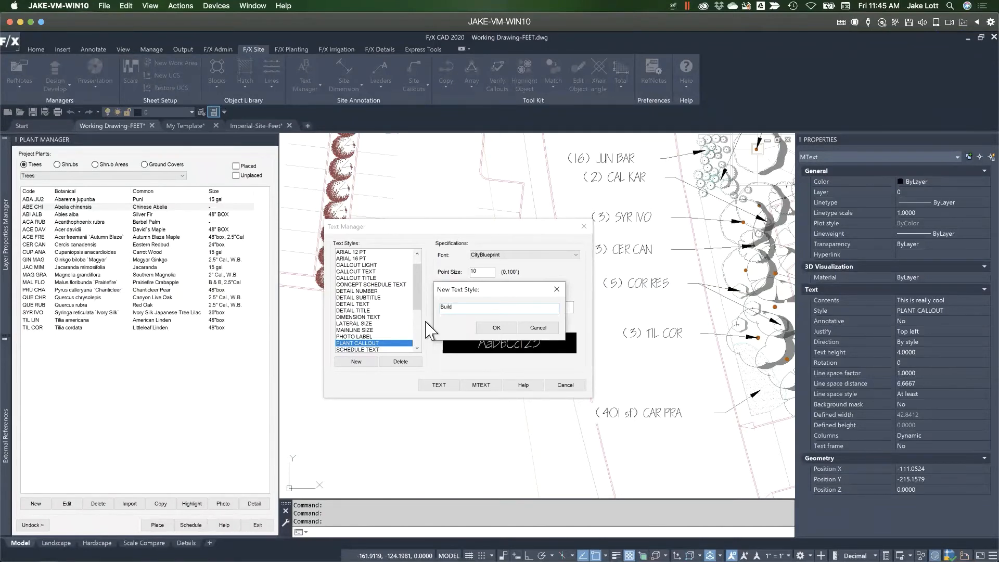
left_click(495, 327)
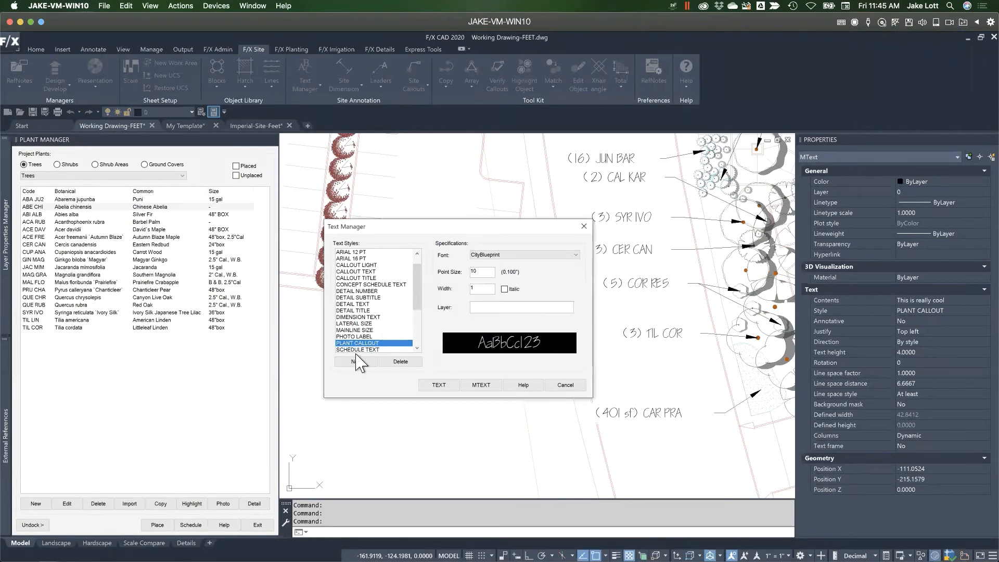
Set the Building text style's font to Arial Narrow and its layer to L-BLDG
left_click(500, 254)
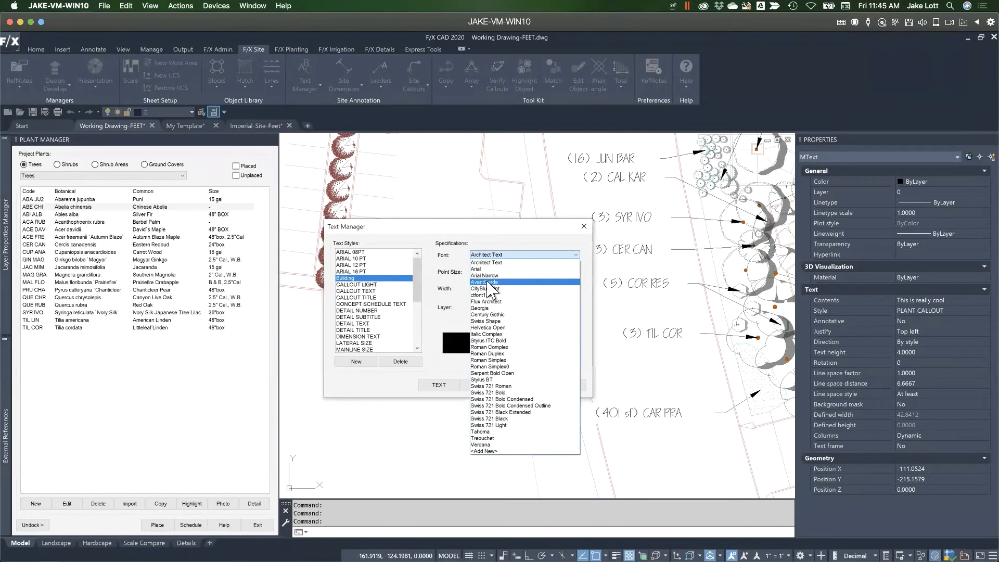
left_click(484, 275)
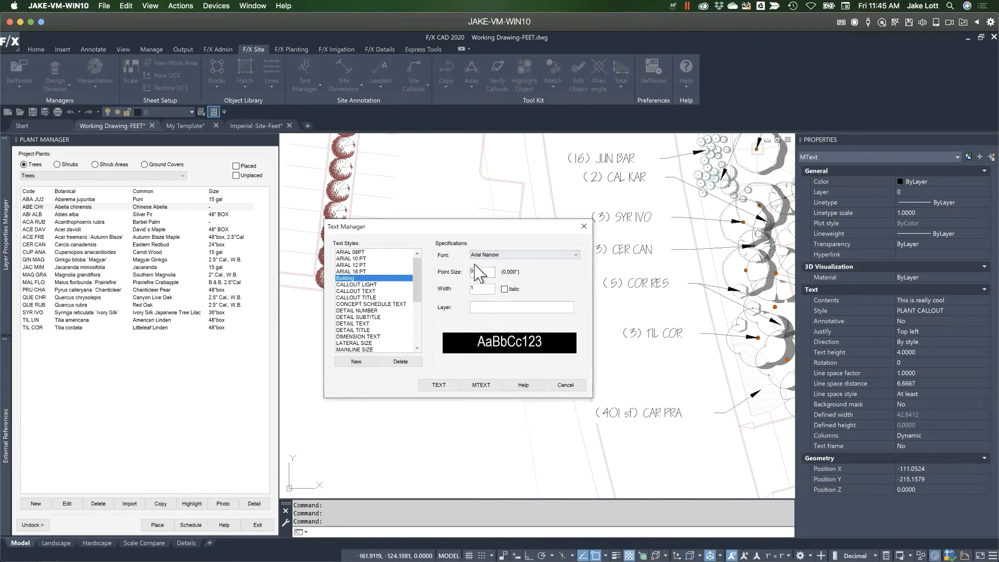
left_click(478, 307)
left_click(480, 385)
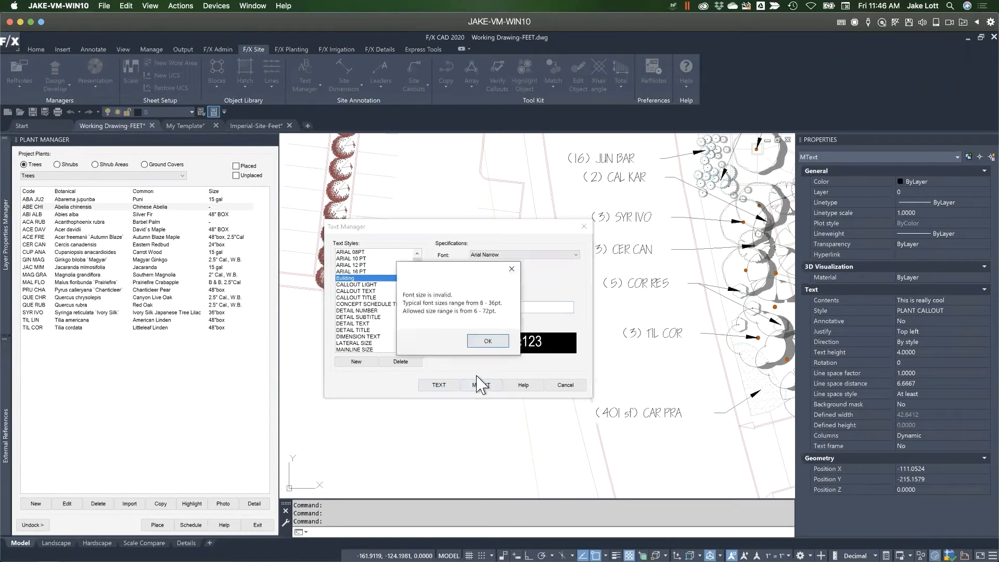
left_click(489, 338)
Set the Building text style's point size to 12 and update its definition
double_click(481, 272)
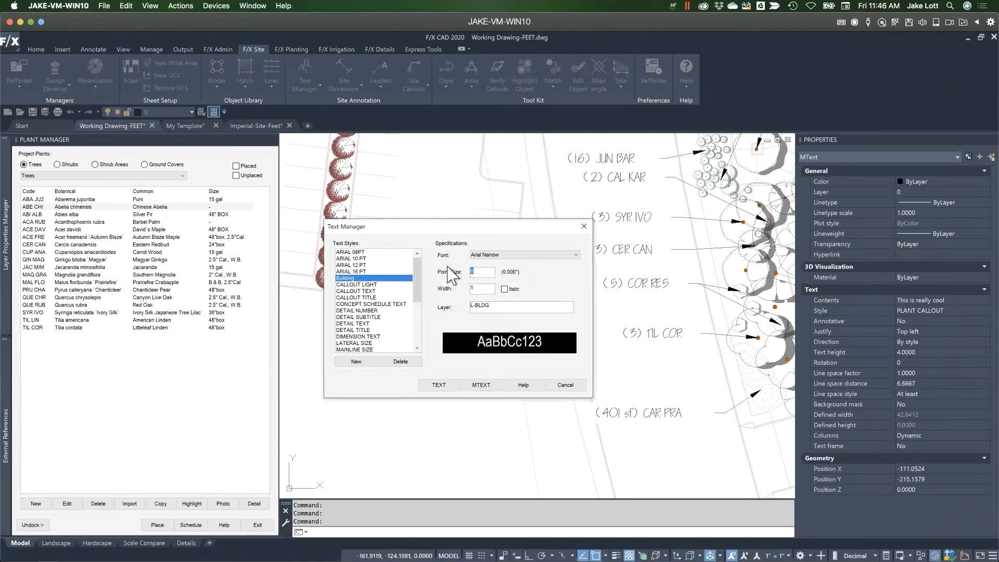
type("12")
left_click(479, 385)
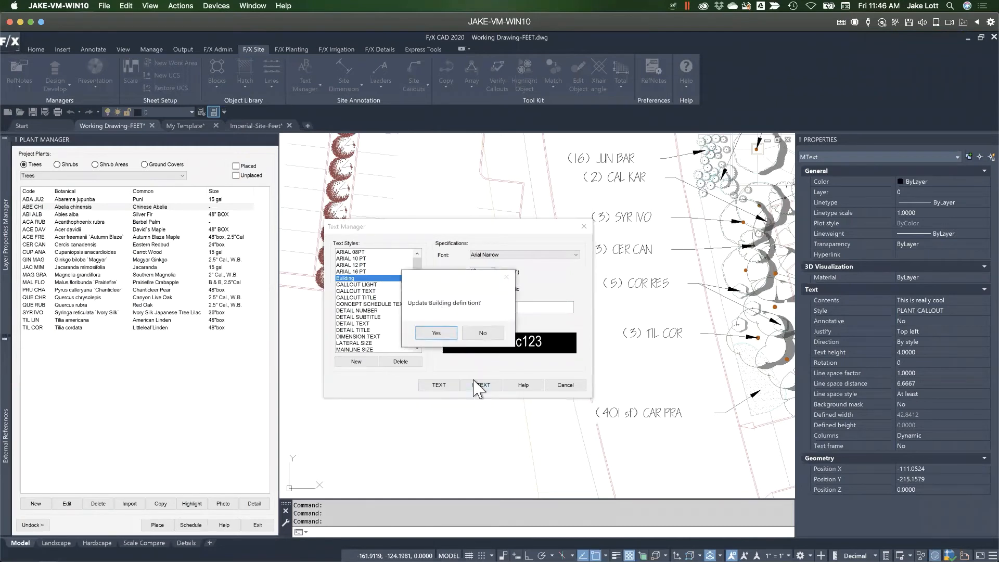
left_click(437, 334)
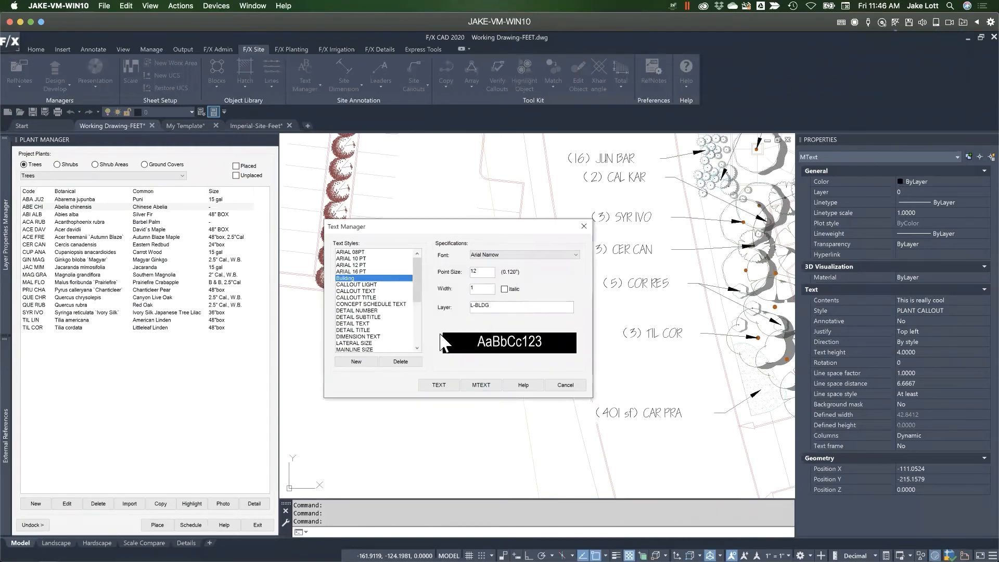
Place multiline text reading "this is cool" in the Building style, below and left of the "This is really cool" text
left_click(481, 385)
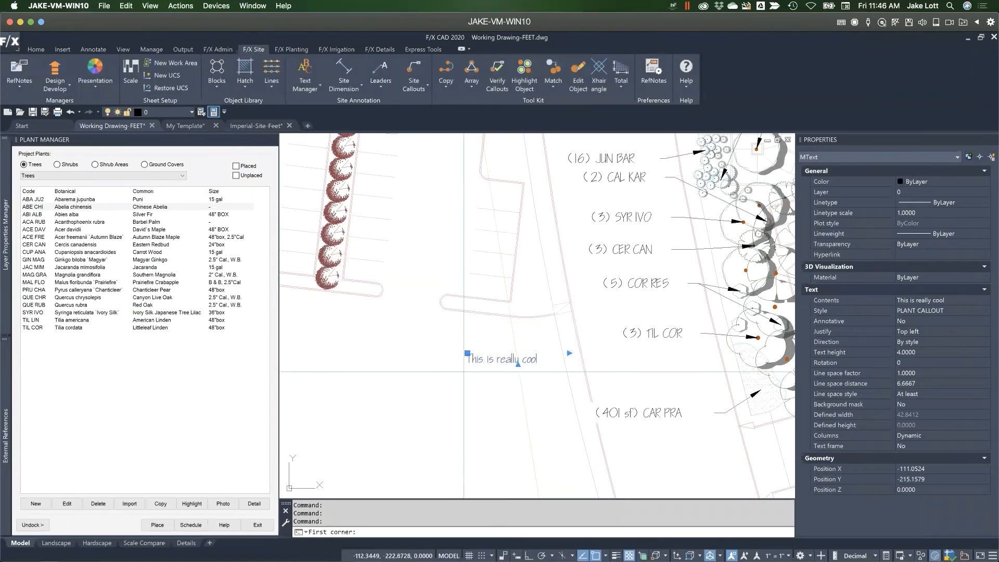
left_click(376, 385)
left_click(467, 429)
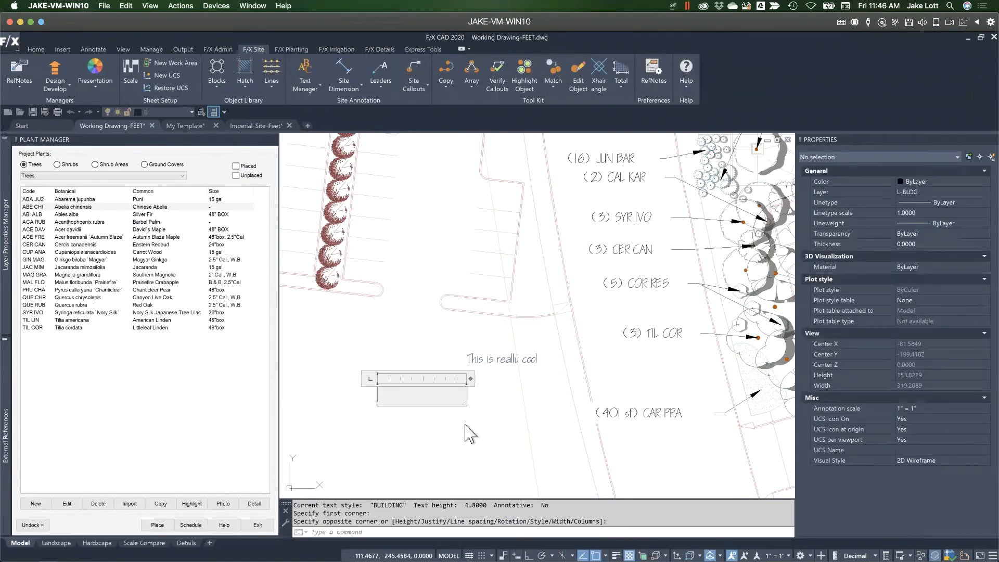
type("this i")
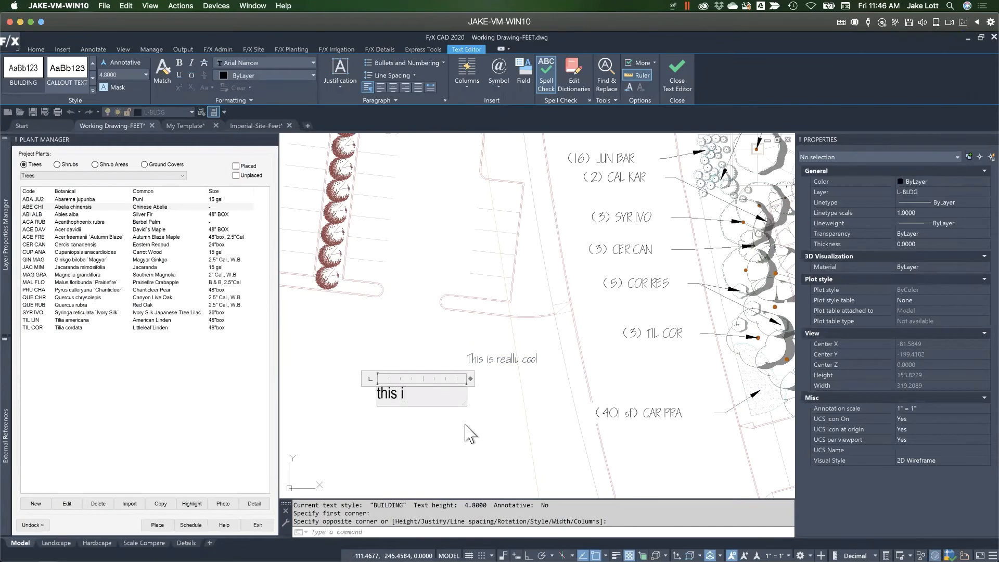
type("s cool")
key("Return")
left_click(506, 429)
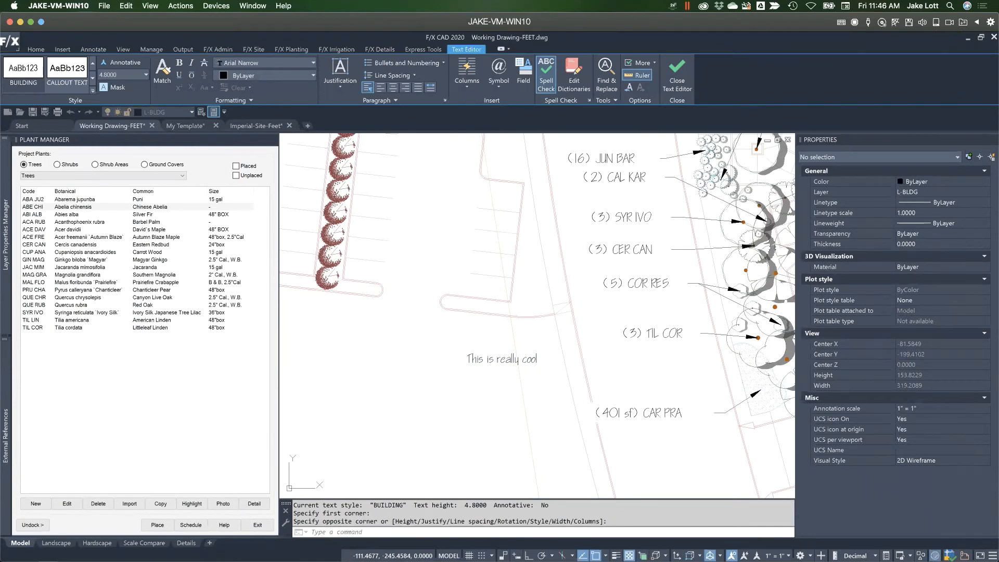
Compare the style, layer and text height properties of the "this is cool" and "This is really cool" texts
left_click(420, 395)
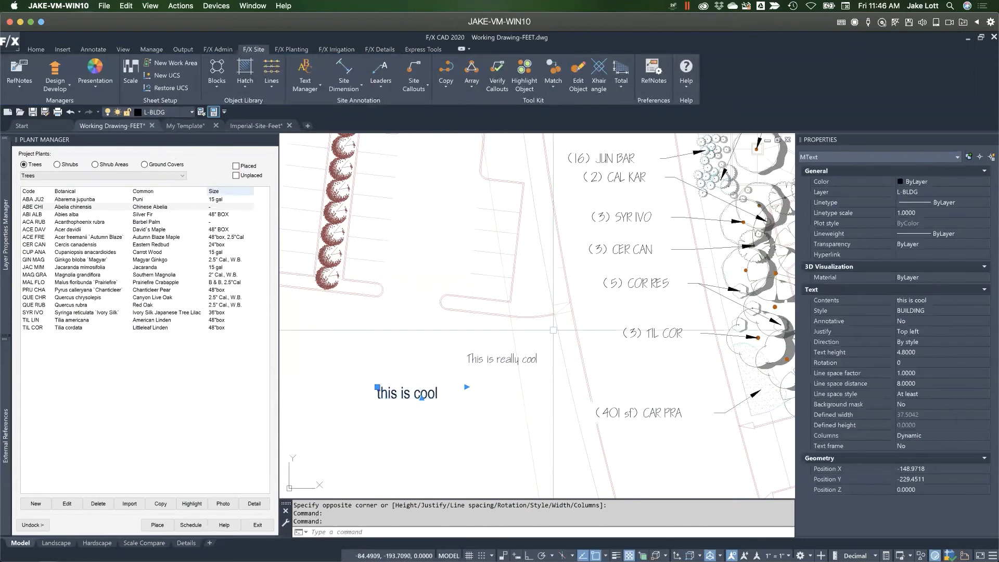
key("Escape")
left_click(505, 361)
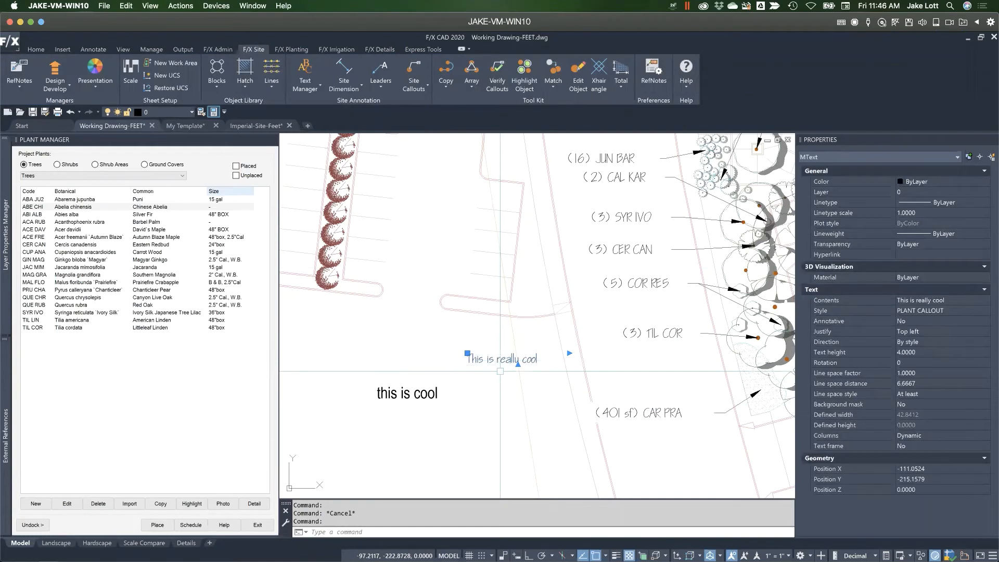
key("Escape")
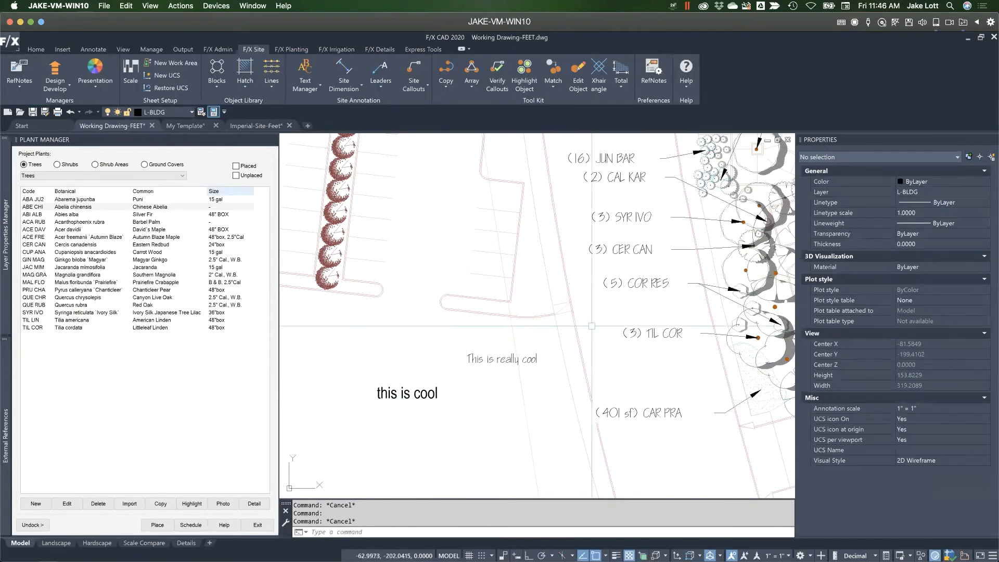
left_click(462, 385)
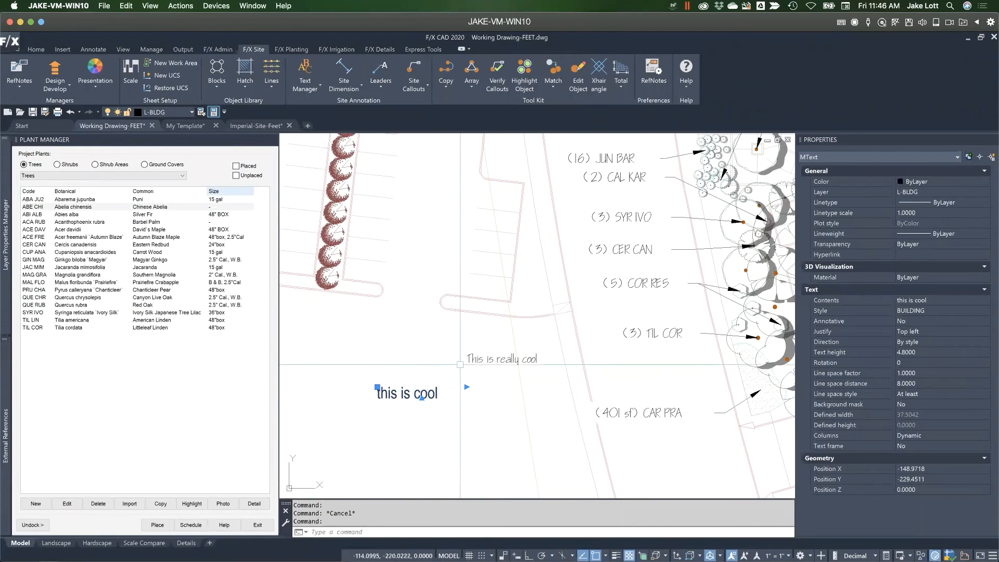
key("Escape")
Inspect the layer and text style properties of the TIL COR, COR RES and CER CAN plant callouts
left_click(633, 333)
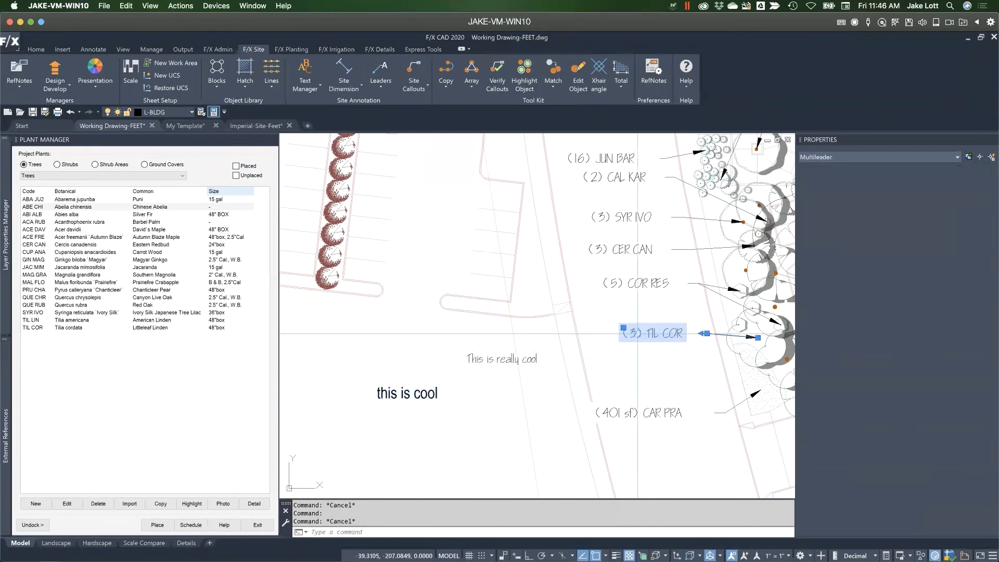
left_click(634, 283)
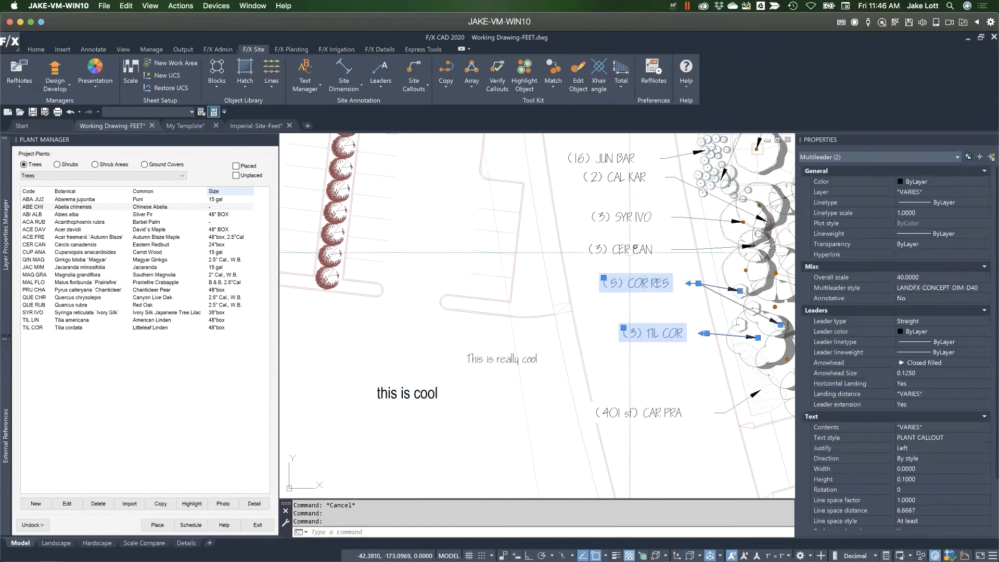
key("Escape")
left_click(627, 250)
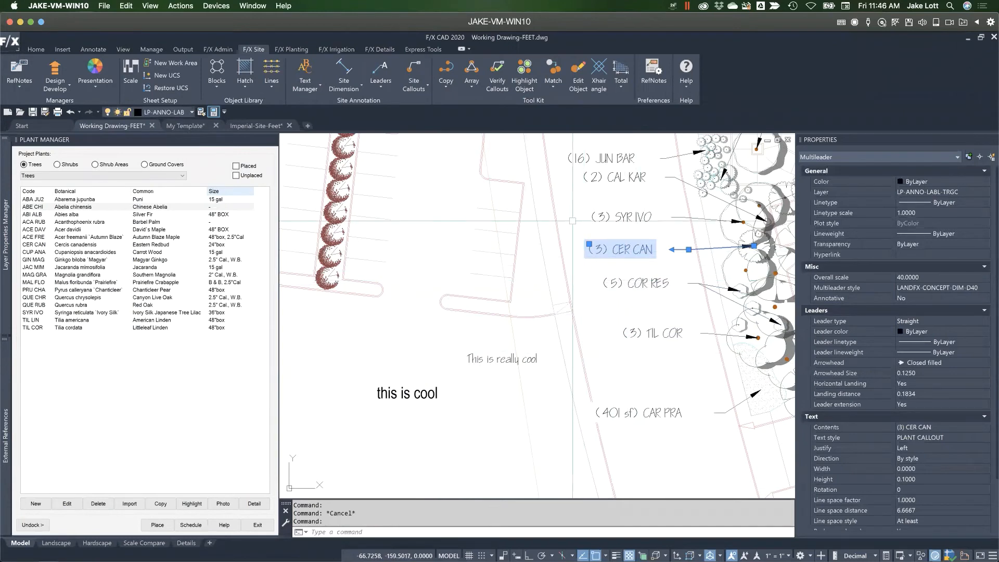
Open the general preferences and look through the layer list for the plant label layers
left_click(218, 49)
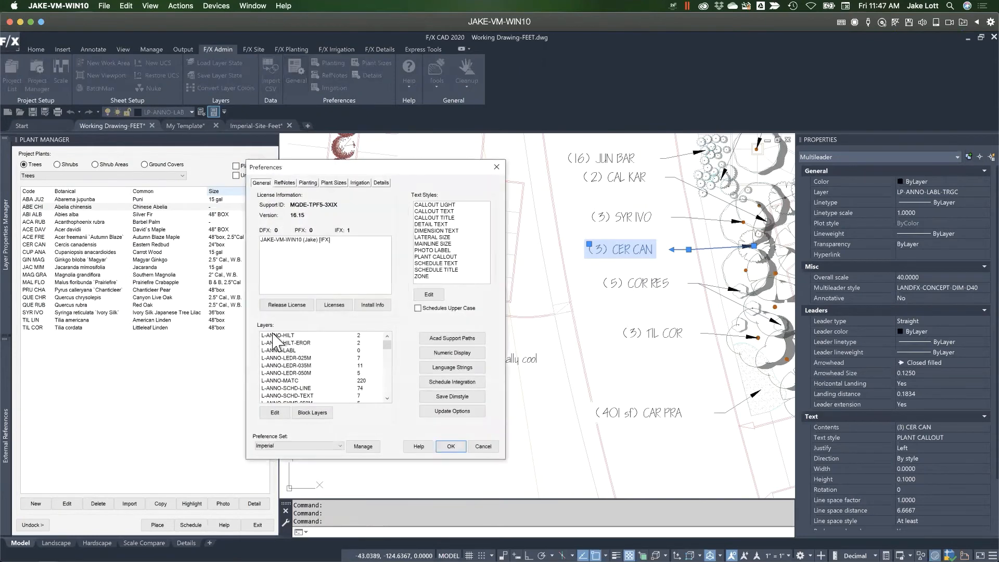
left_click(292, 349)
scroll(287, 365, "down", 1)
scroll(288, 364, "down", 8)
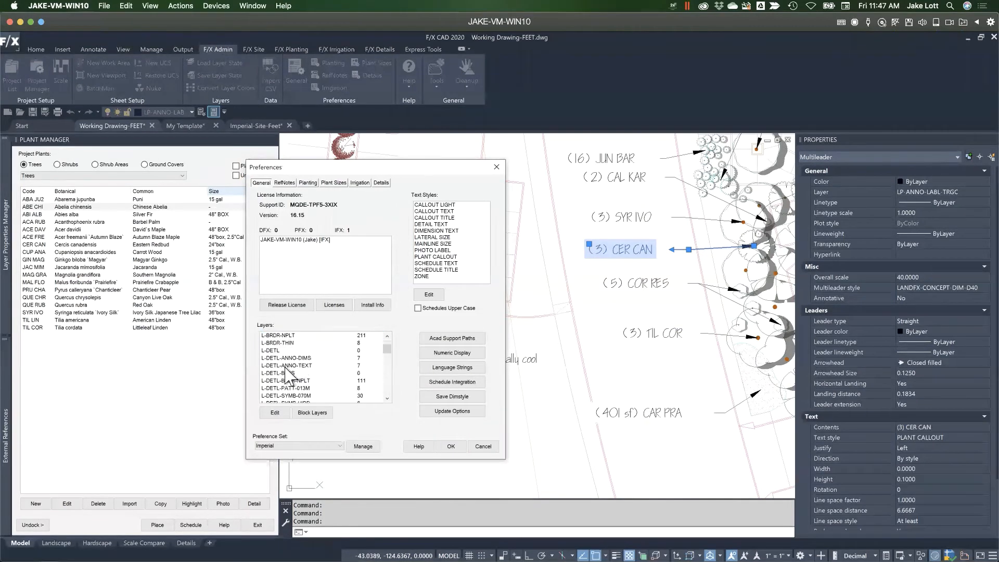
scroll(278, 369, "down", 3)
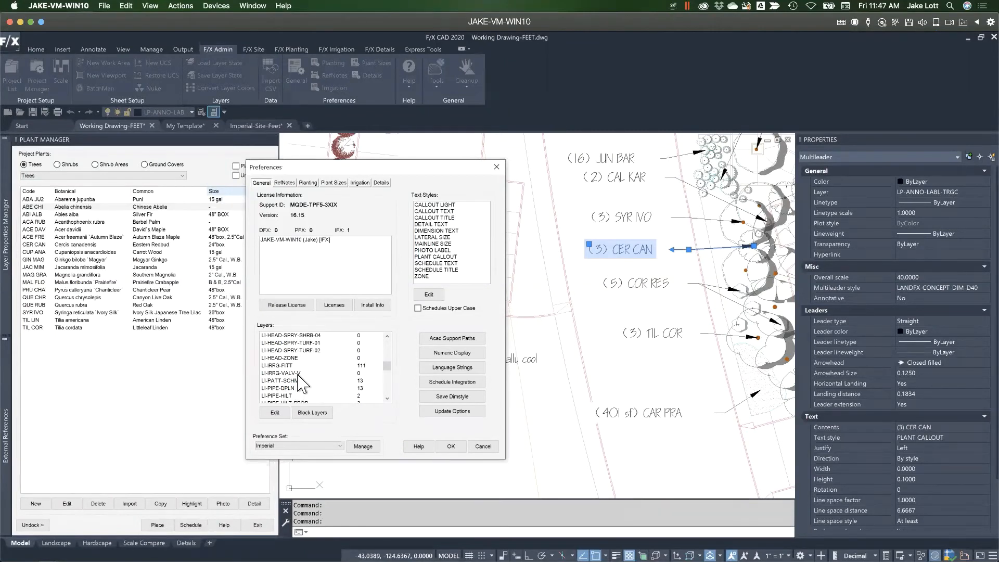
scroll(286, 390, "down", 5)
scroll(286, 385, "down", 6)
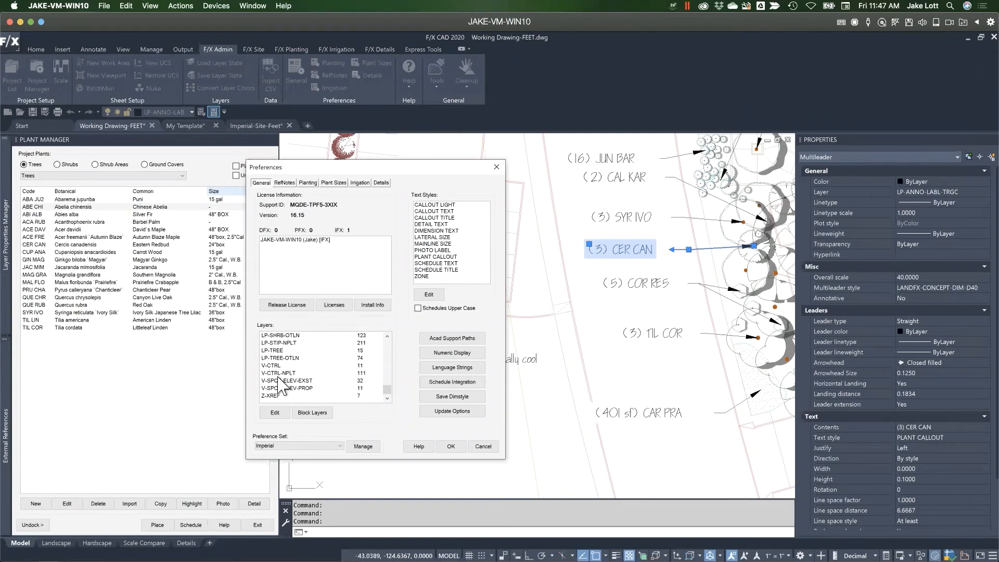
scroll(281, 375, "up", 5)
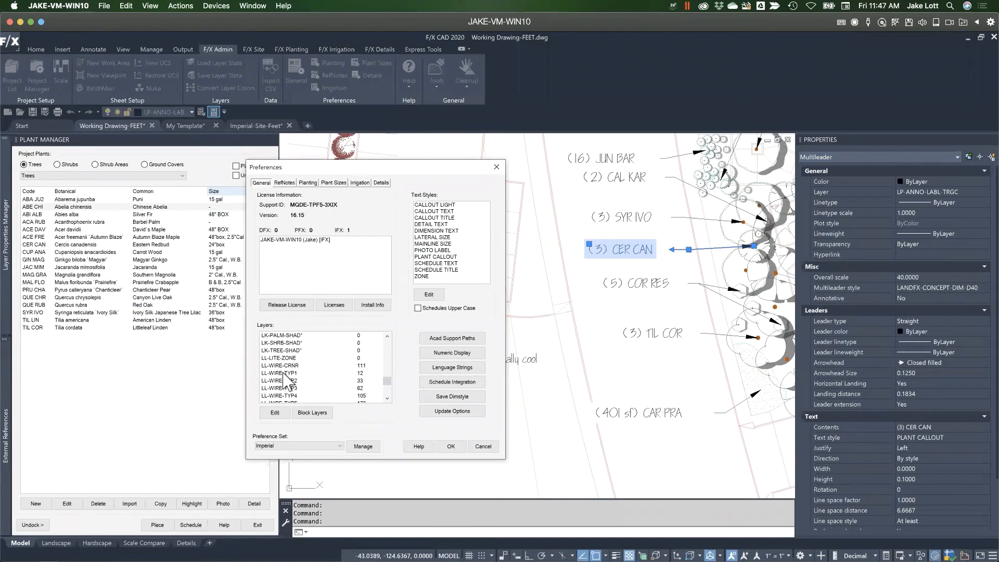
scroll(284, 373, "up", 5)
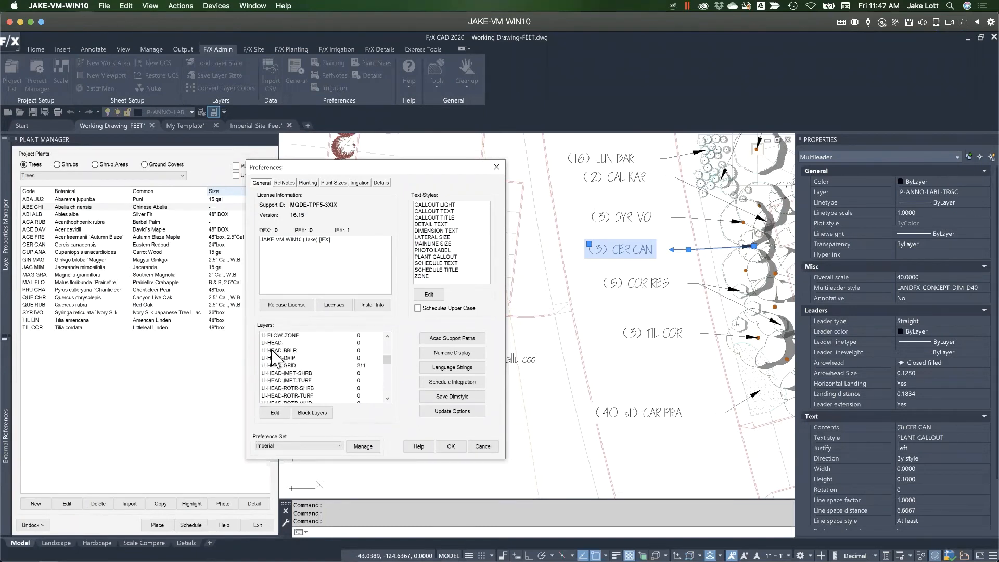
left_click(275, 344)
scroll(279, 366, "up", 8)
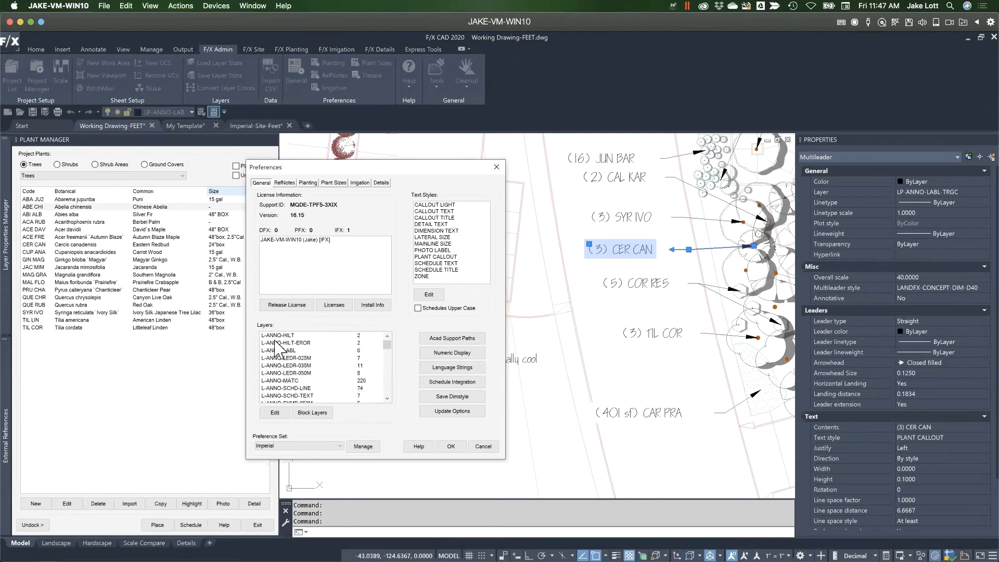
left_click(279, 343)
scroll(338, 388, "down", 10)
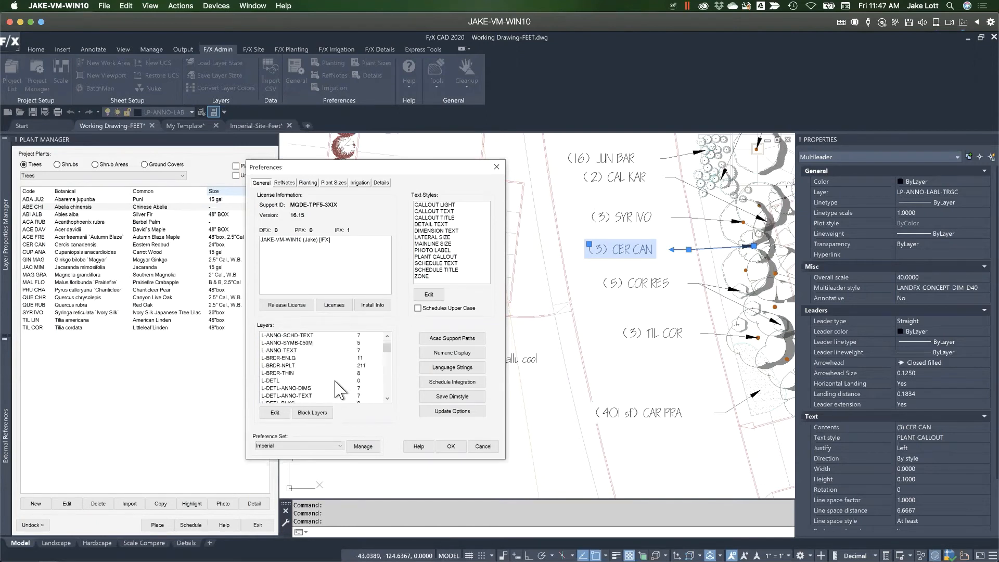
scroll(307, 395, "down", 10)
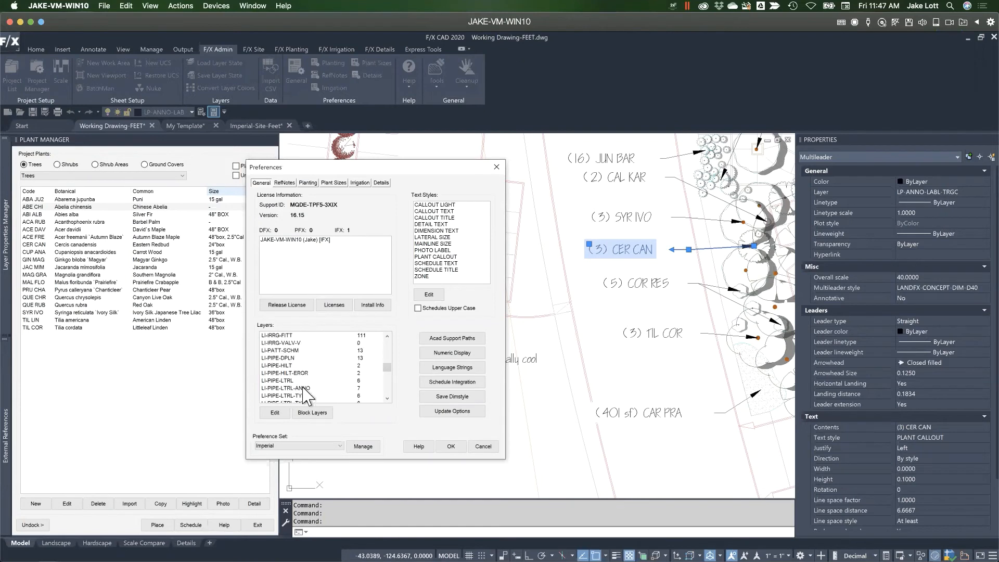
scroll(302, 390, "down", 8)
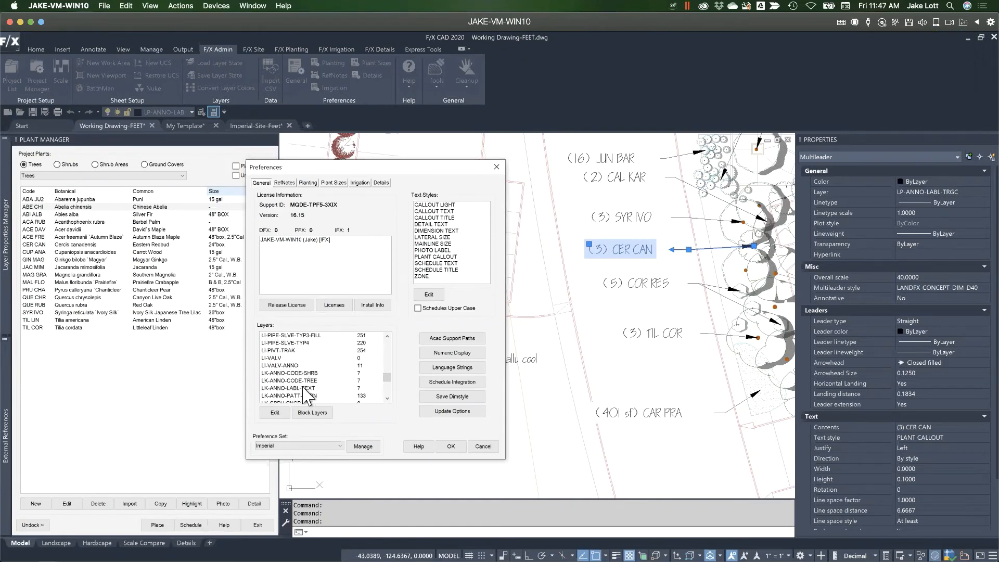
scroll(276, 369, "up", 2)
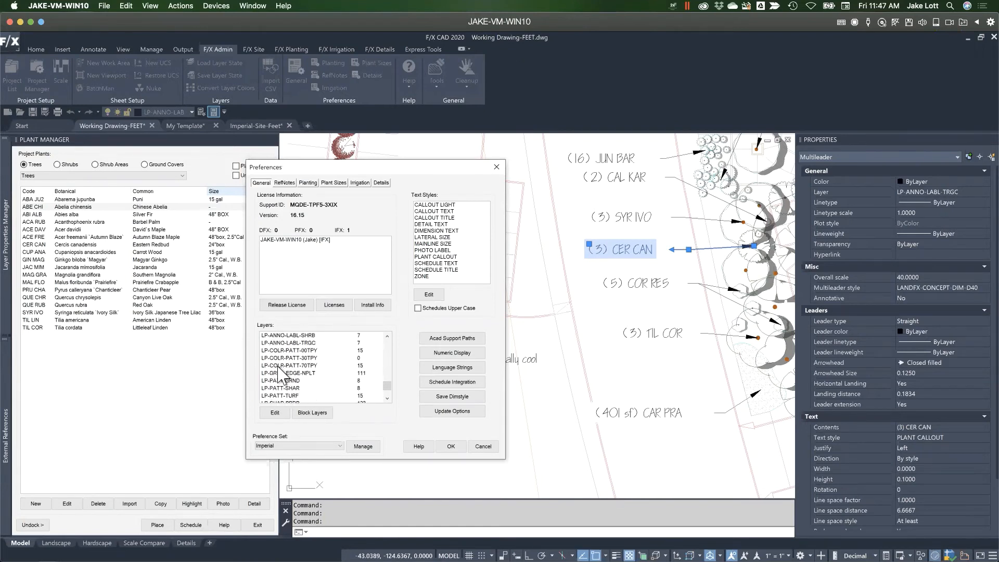
Go through the LP-ANNO-LABL layers GRND, SHAR, SHRB and TRGC one by one in the preferences layer list
left_click(279, 351)
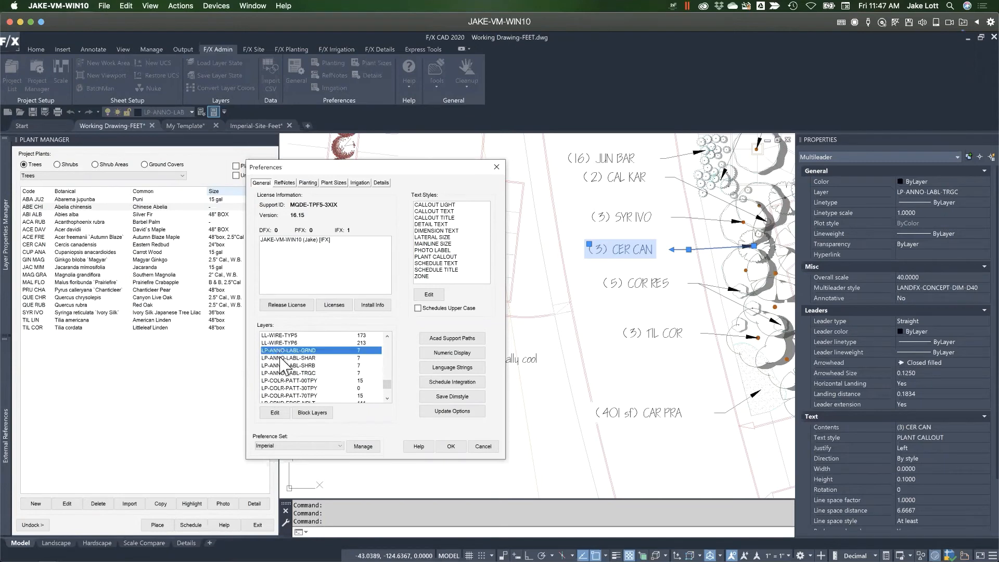
left_click(281, 358)
left_click(282, 366)
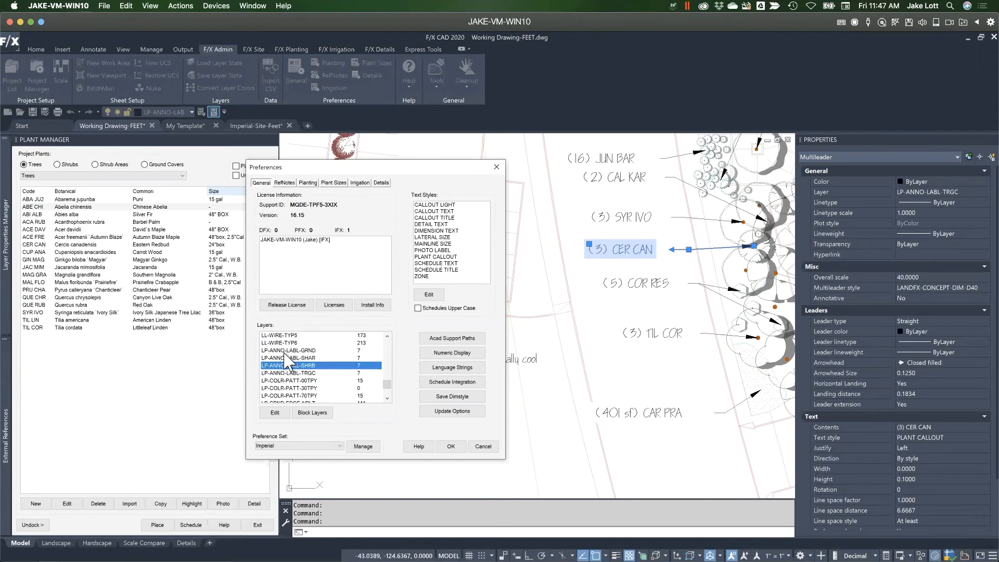
left_click(286, 372)
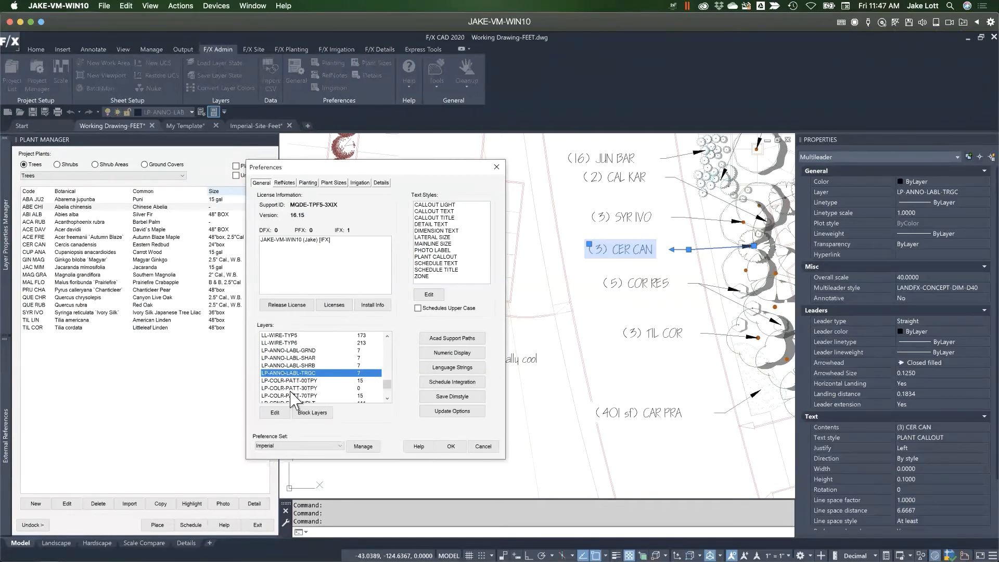
View the definition of the LP-ANNO-LABL-TRGC layer without changing it, and close the preferences
left_click(284, 412)
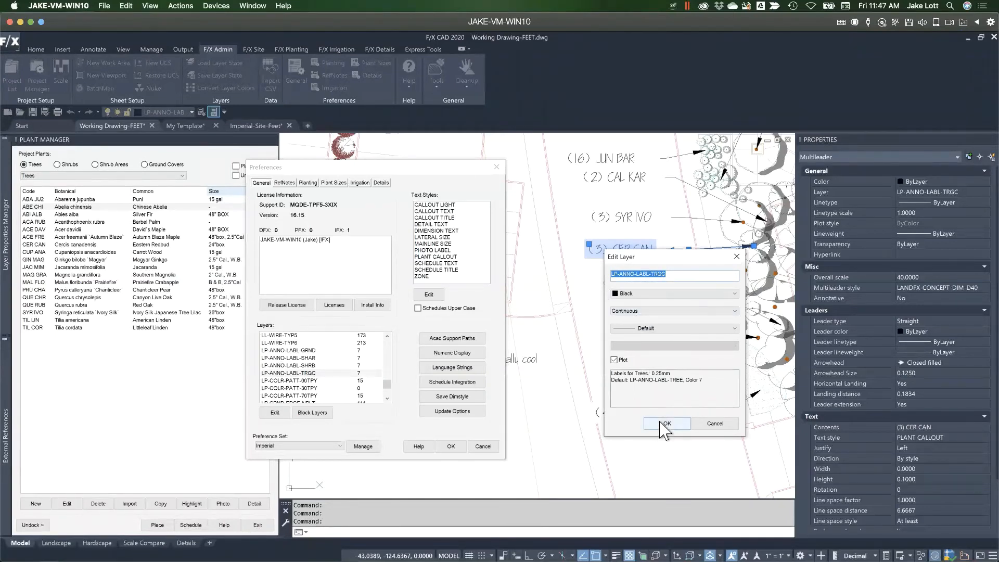
left_click(714, 425)
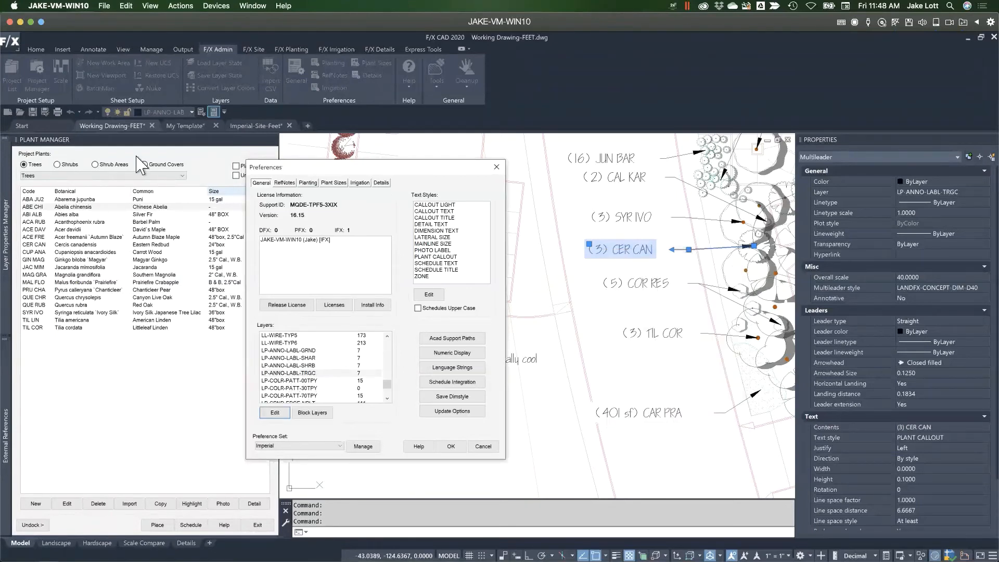
left_click(281, 372)
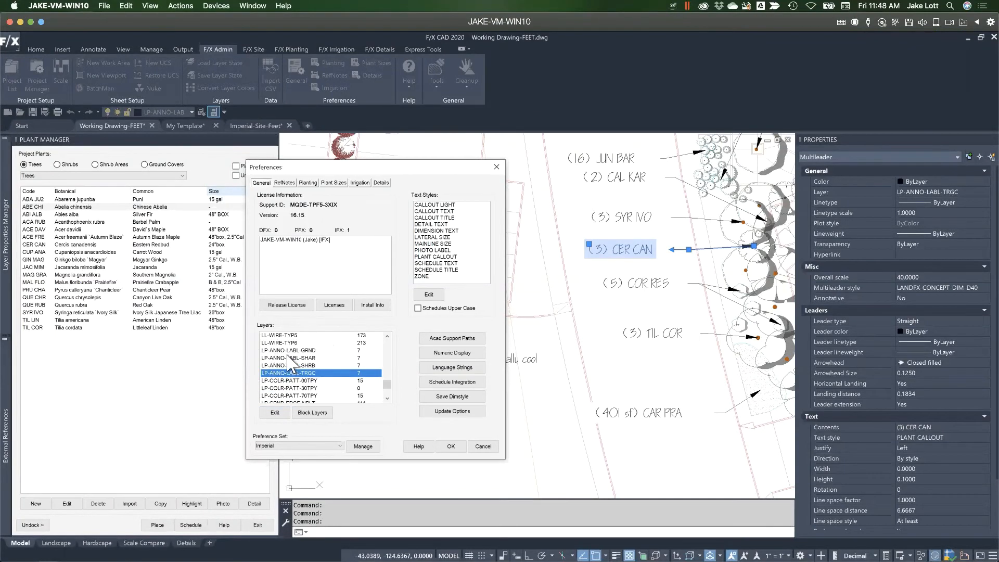
left_click(496, 167)
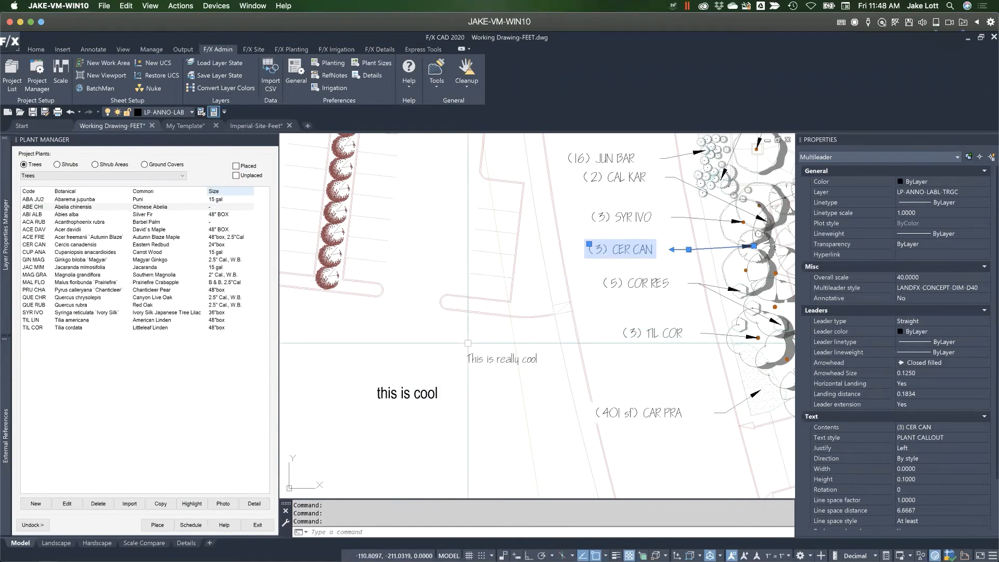
Inspect the tree symbol directly below the CER CAN leader arrow, and clear the selection
scroll(702, 283, "down", 2)
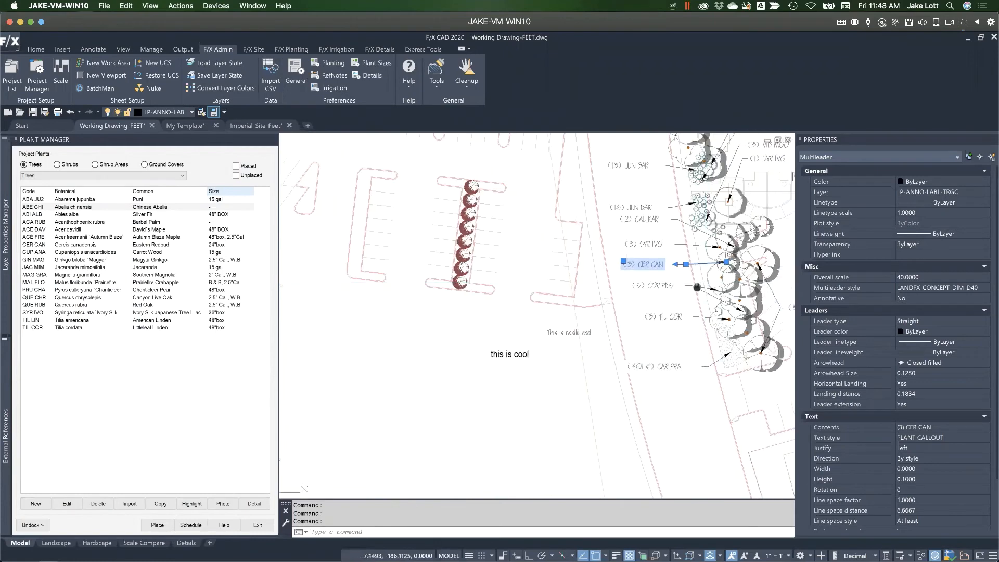
middle_click_drag(703, 284, 494, 290)
scroll(496, 287, "up", 4)
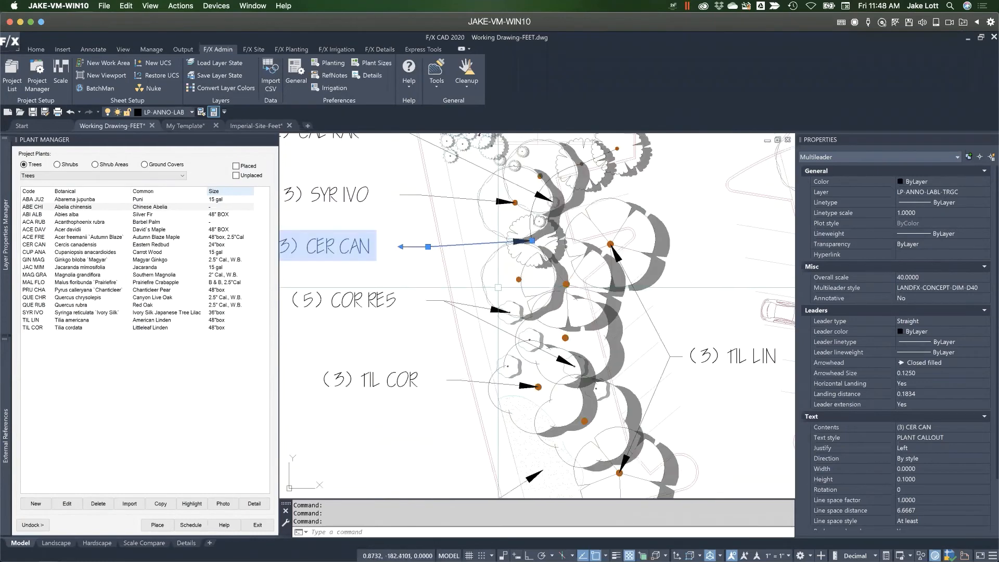
left_click(477, 281)
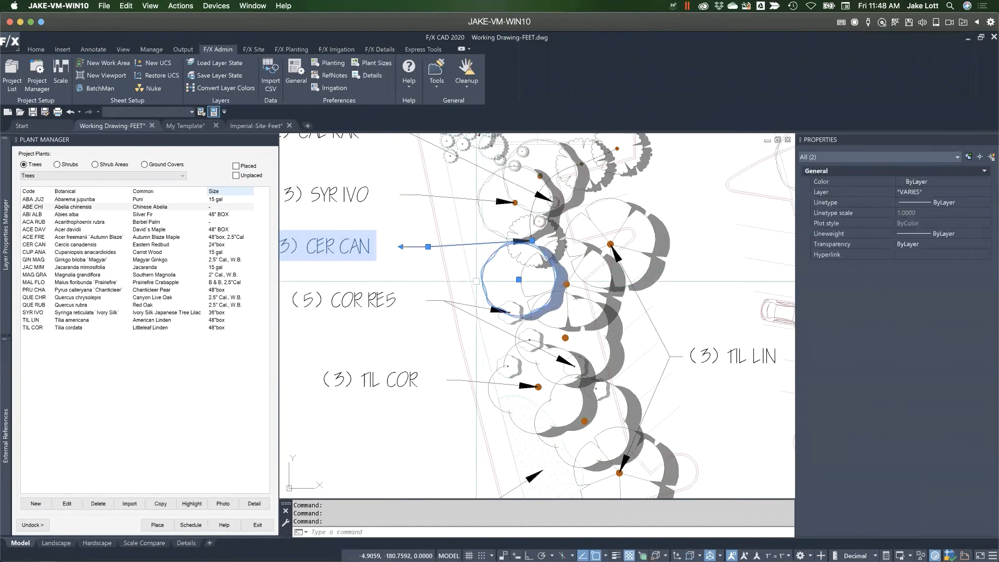
key("Escape")
key("Escape")
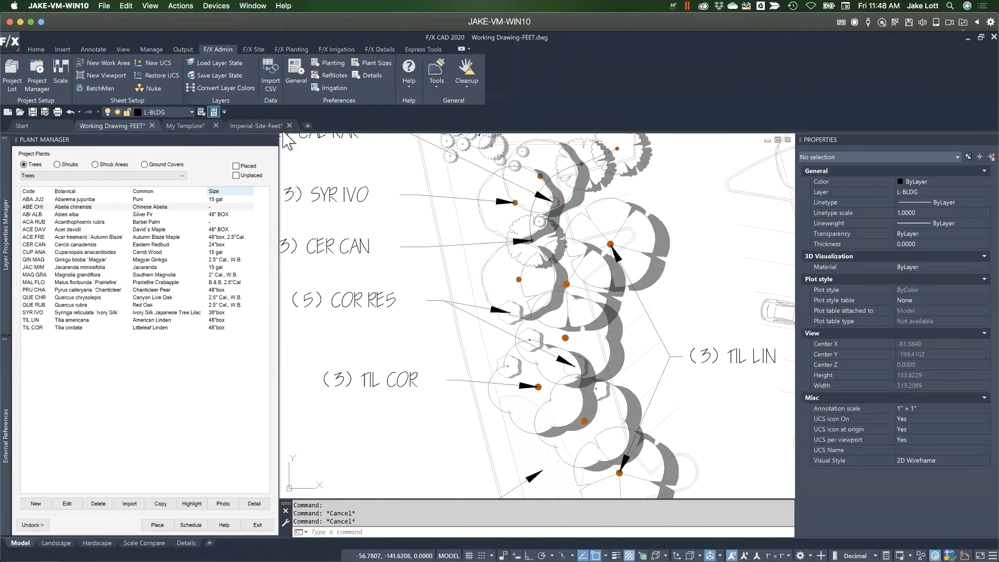
Close the Imperial-Site-Feet drawing without saving its changes
left_click(256, 125)
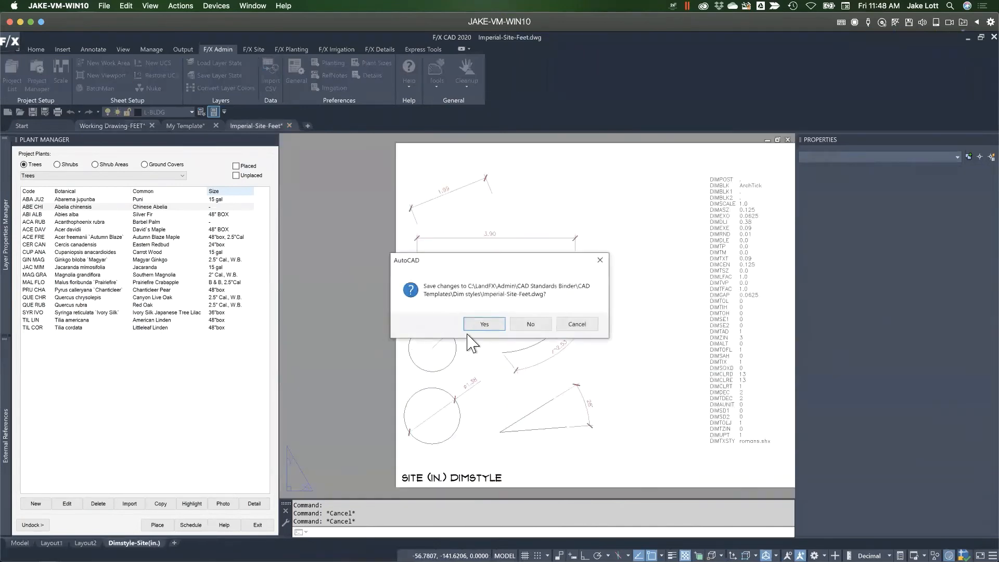
left_click(538, 327)
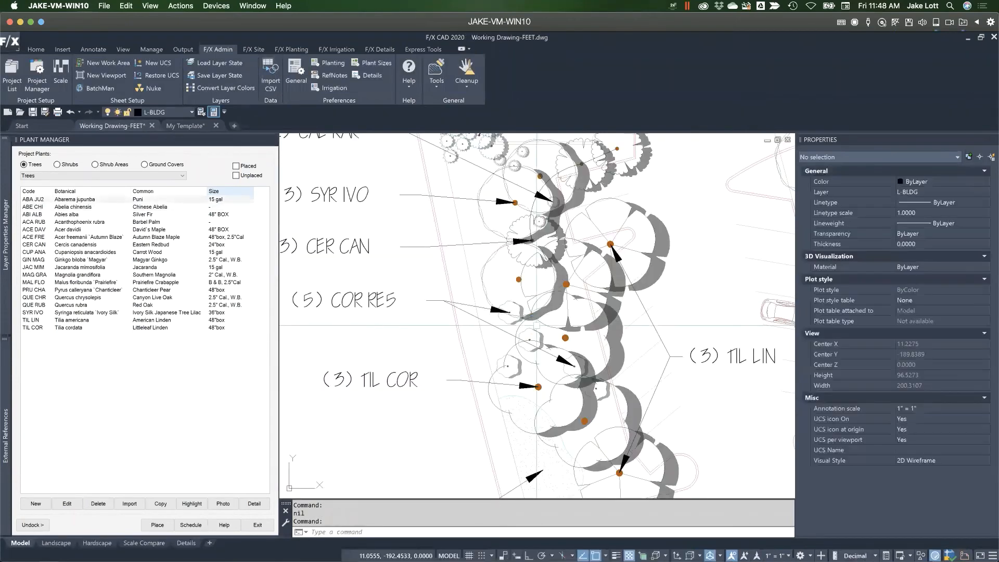
Switch to the My Template drawing and close it without saving its changes
left_click(190, 125)
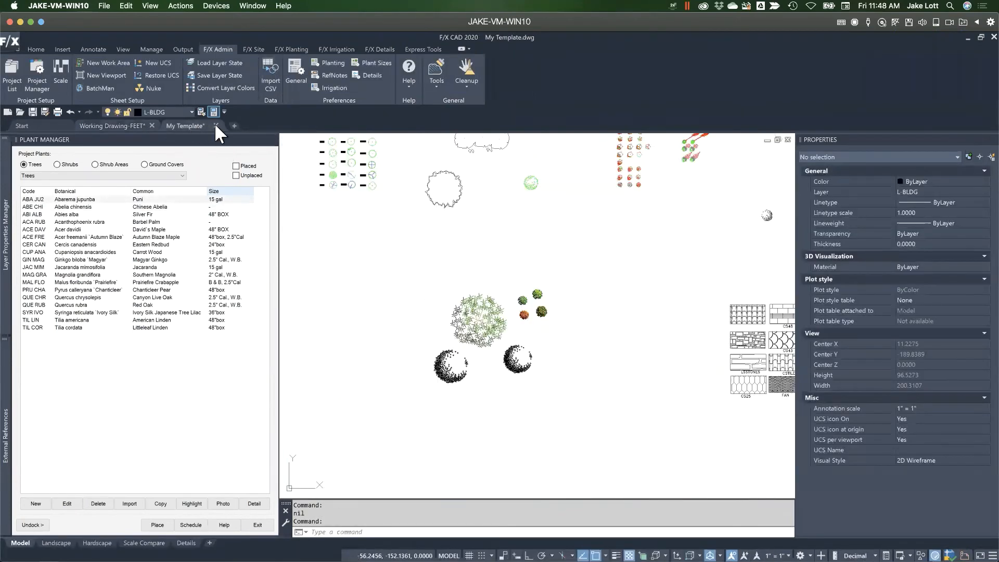
left_click(215, 125)
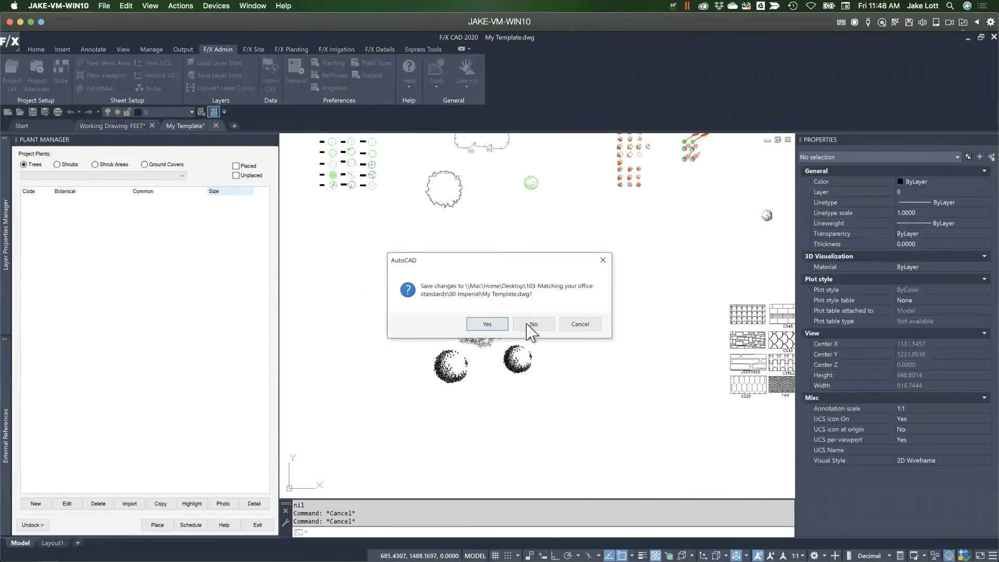
left_click(531, 324)
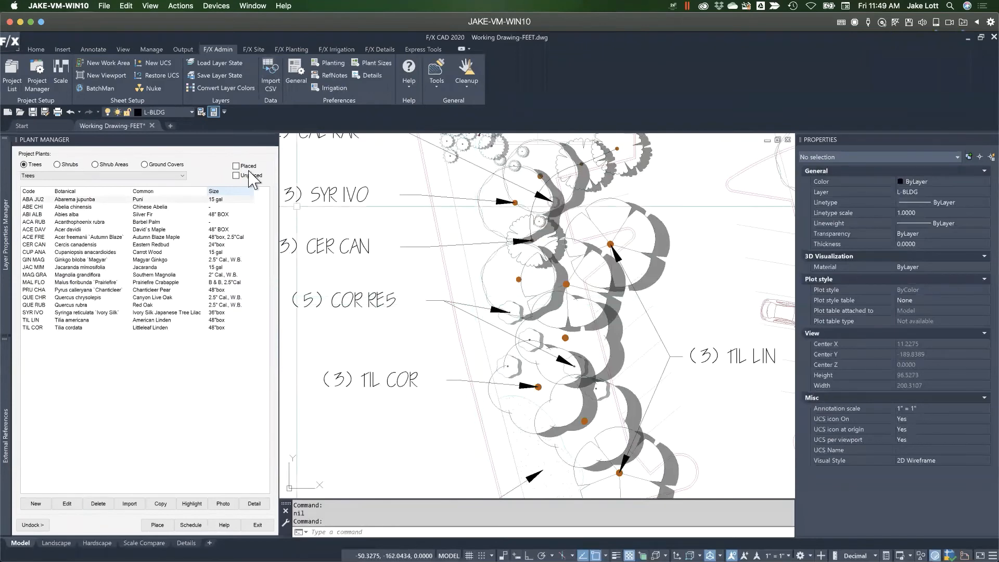
Run BatchMan to change layer names and colors for the drawings in the Blocks\Graphics\Irrigation\Equipment Layers-Batchman demo folder
left_click(99, 87)
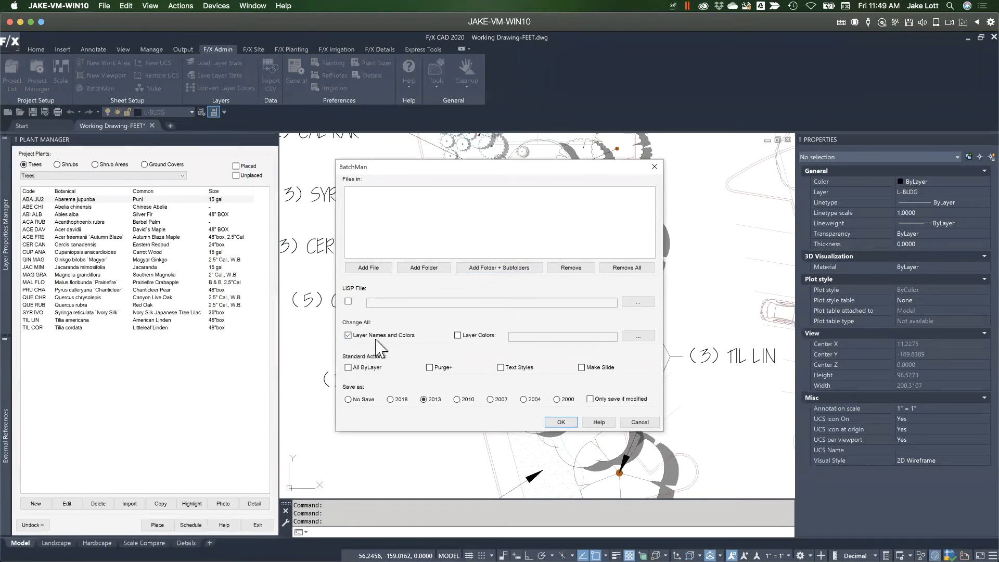
left_click(420, 274)
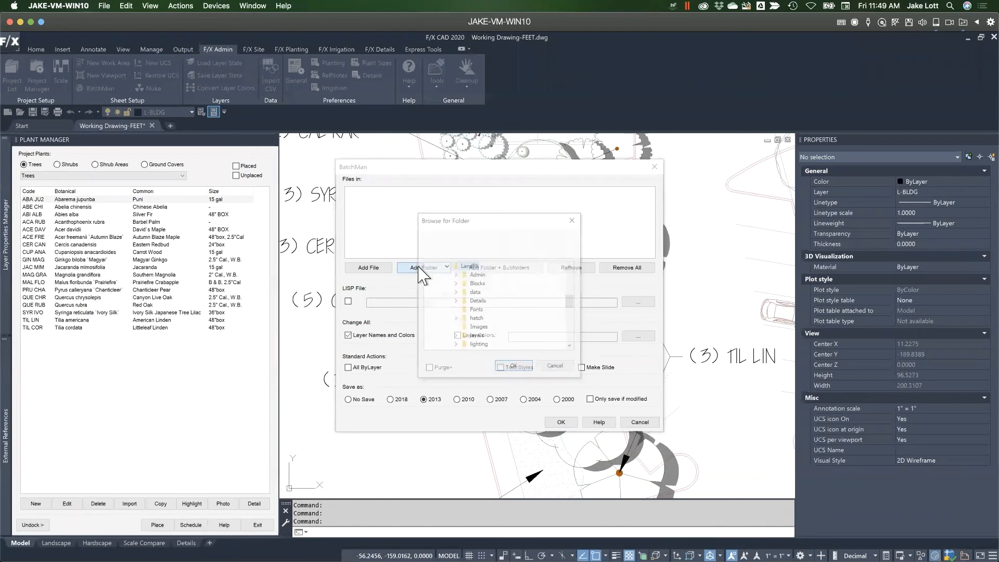
double_click(464, 282)
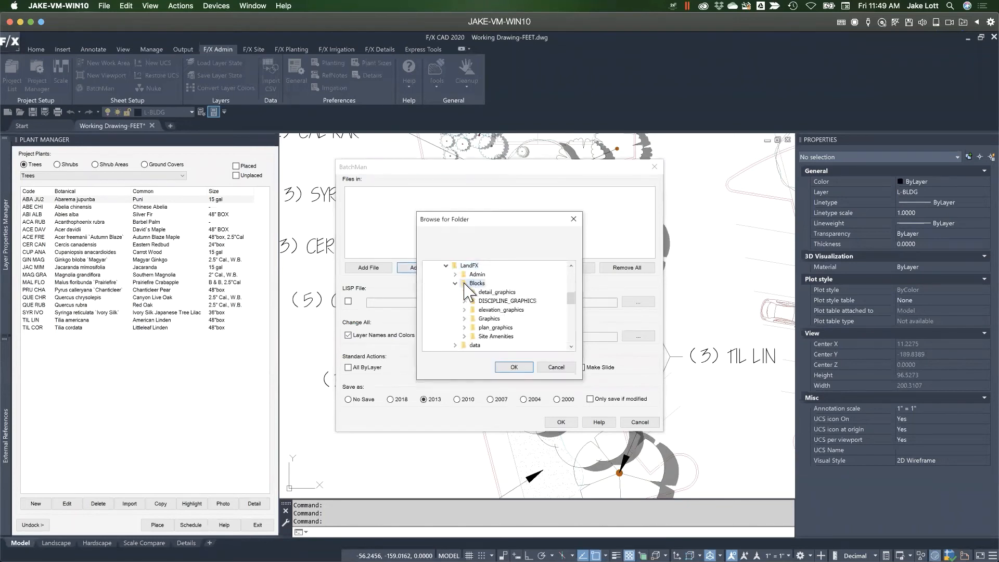
double_click(489, 319)
scroll(492, 313, "down", 1)
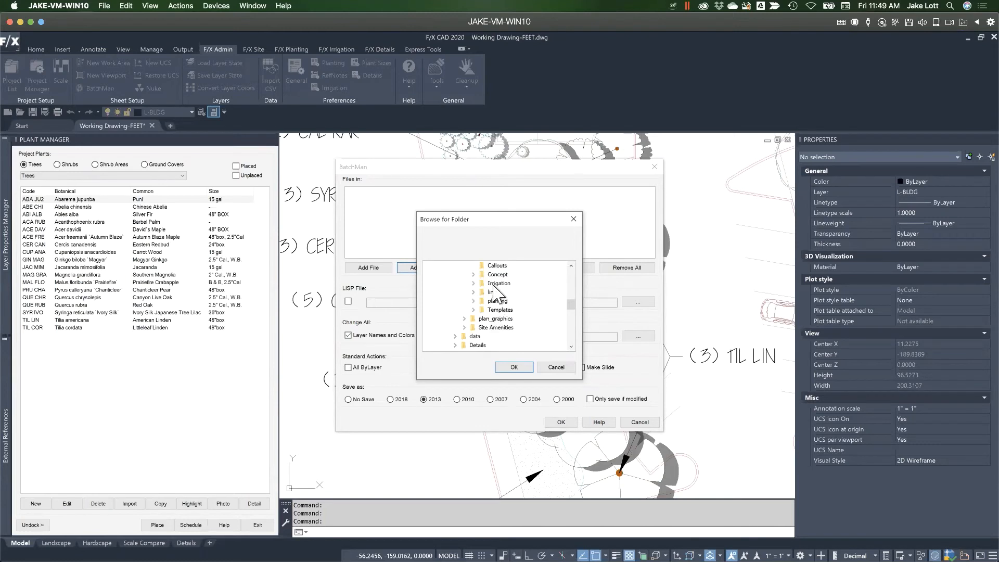
double_click(499, 283)
left_click(508, 310)
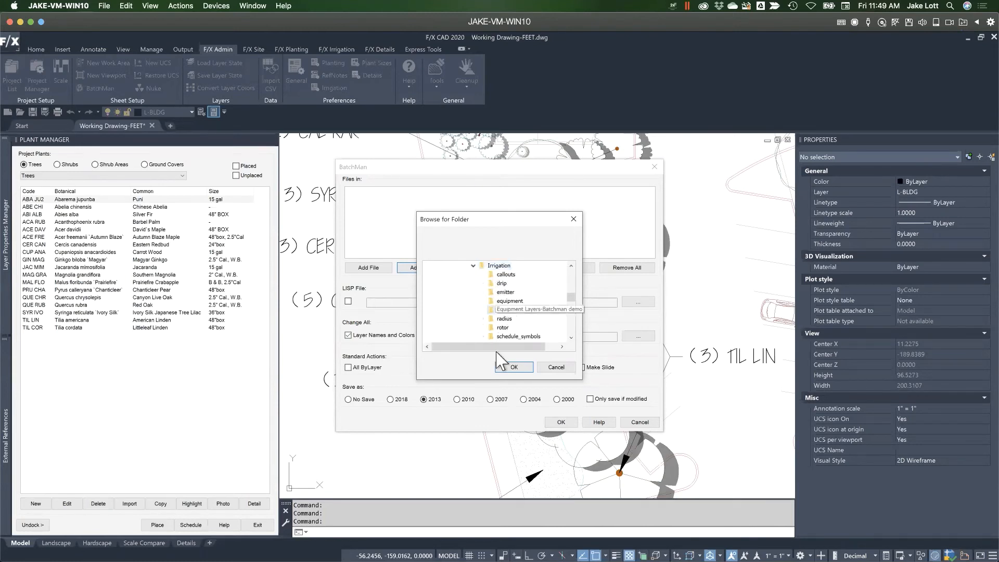
left_click(513, 367)
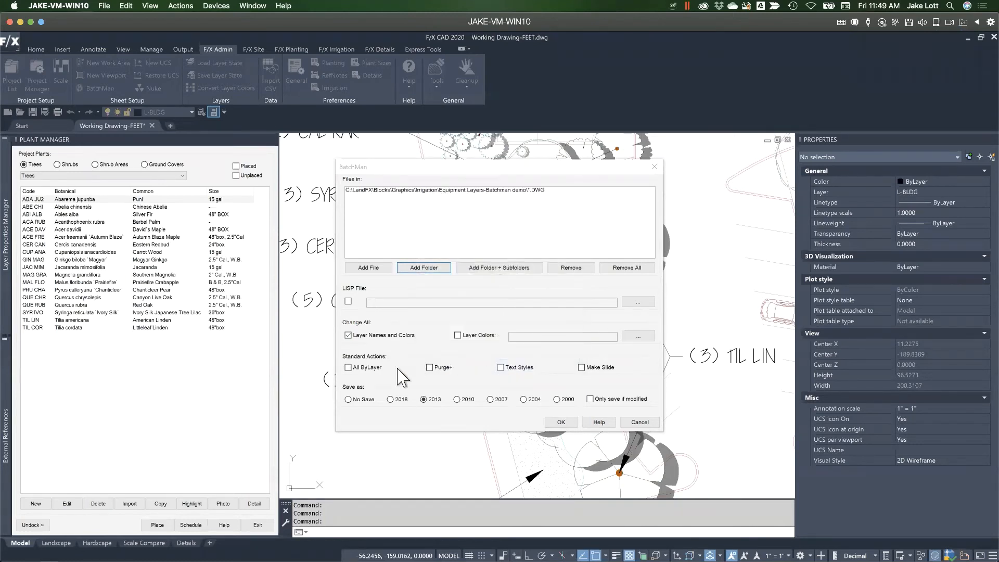
left_click(559, 422)
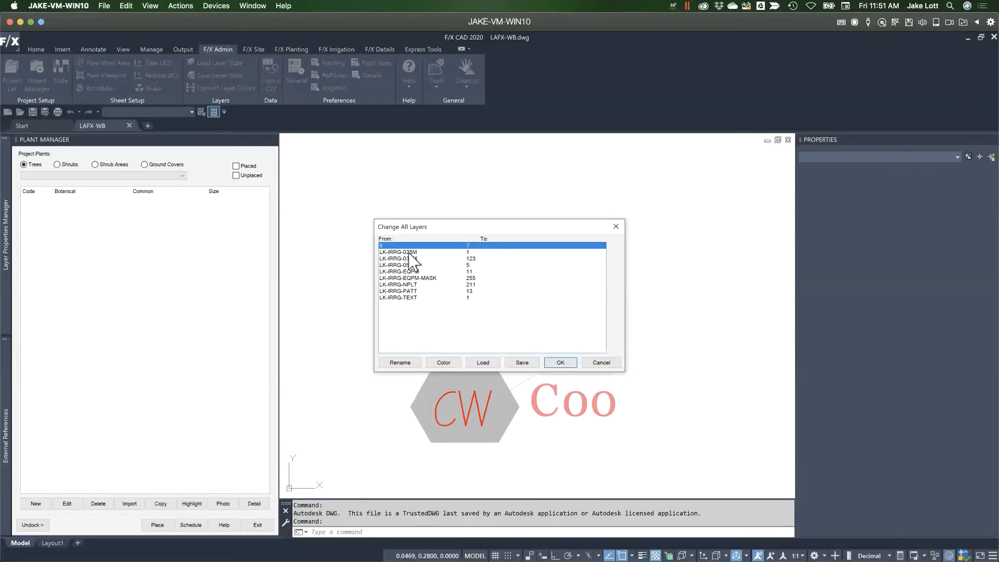
Set the new name of layer LK-IRRG-025M to LI-IRRIG-025M in the list of layer changes
left_click_drag(398, 227, 415, 182)
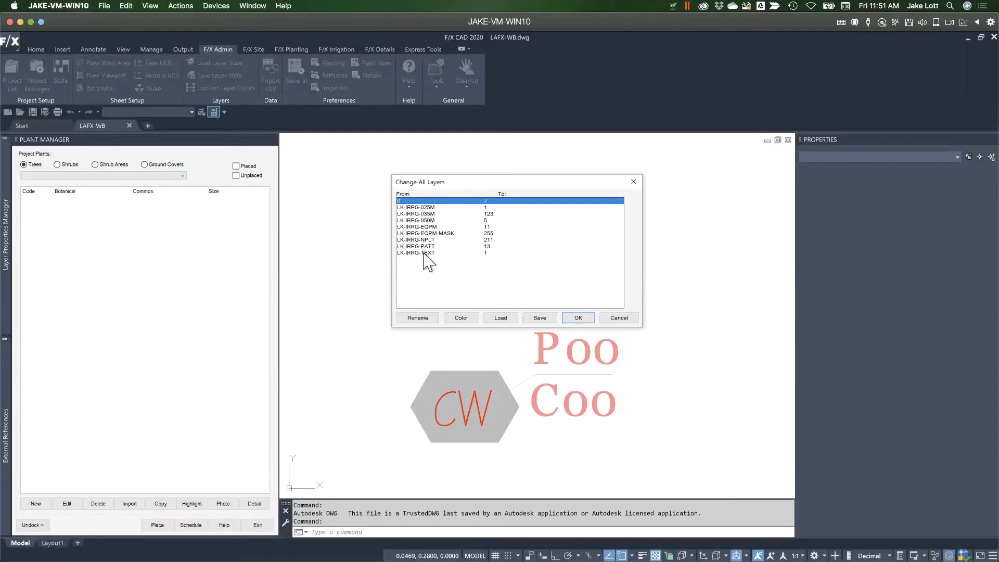
left_click(419, 207)
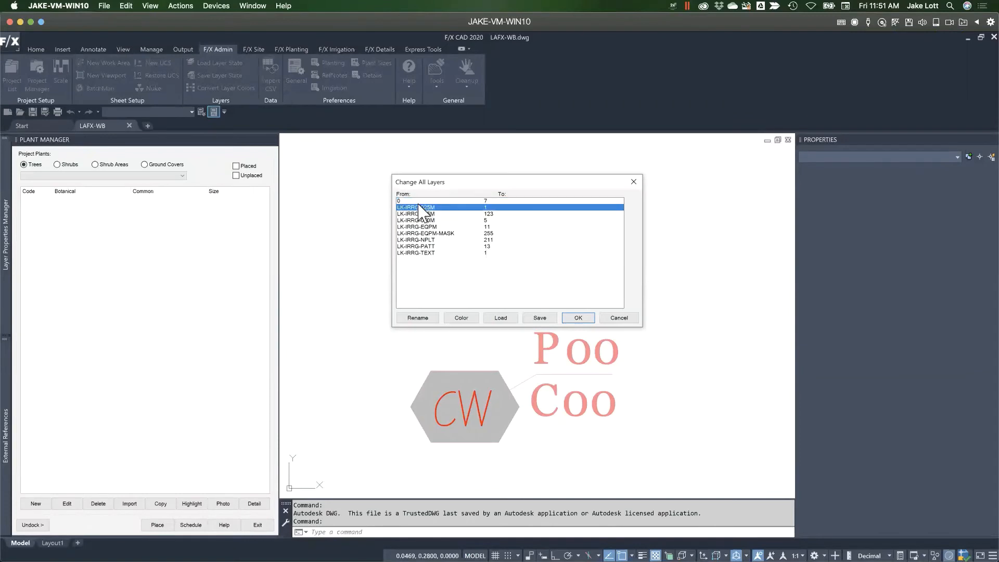
left_click(421, 319)
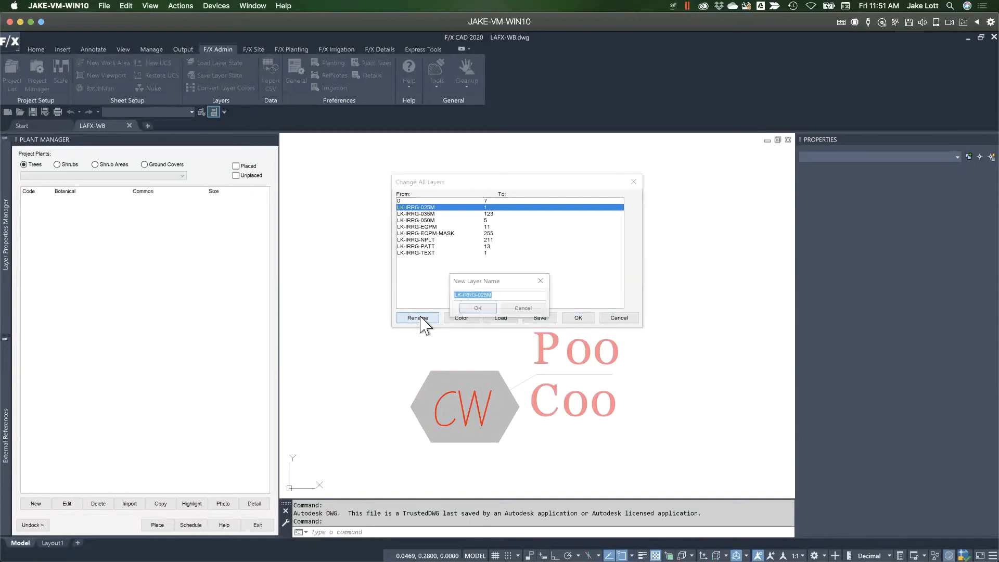
left_click(459, 294)
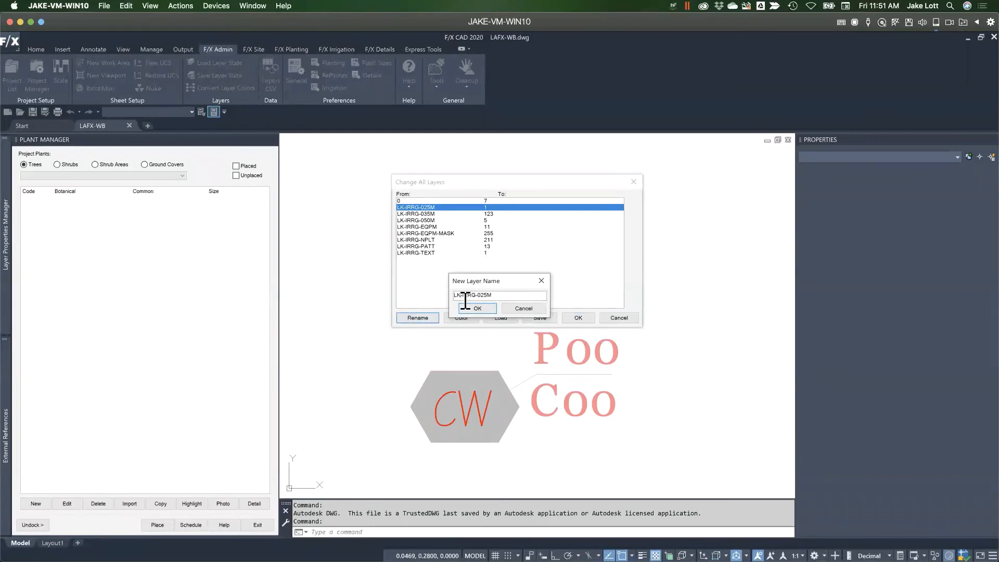
key("BackSpace")
key("BackSpace")
left_click(469, 295)
type("I")
left_click(476, 306)
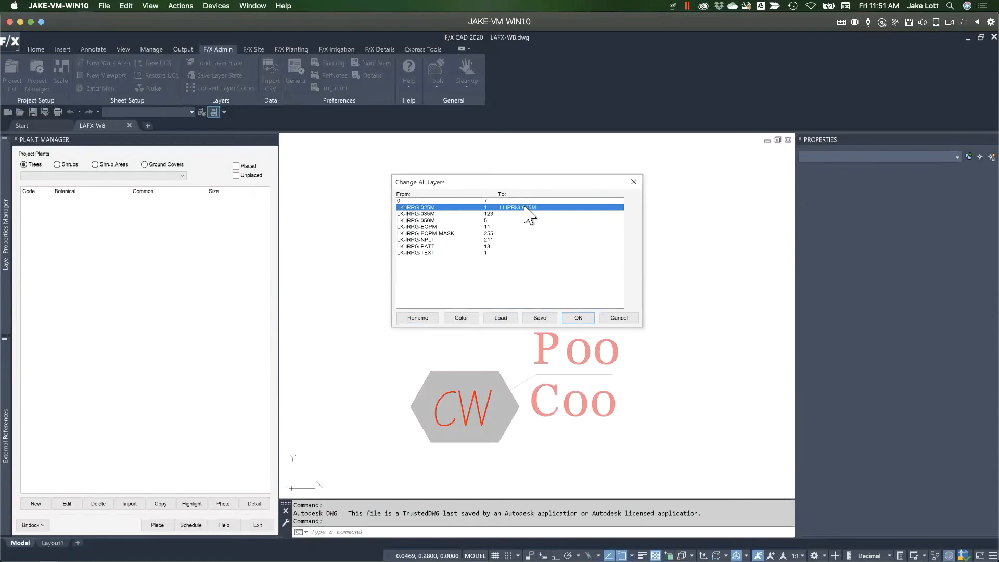
Assign magenta, index color 6, as the new color of the LK-IRRG-025M layer
left_click(465, 317)
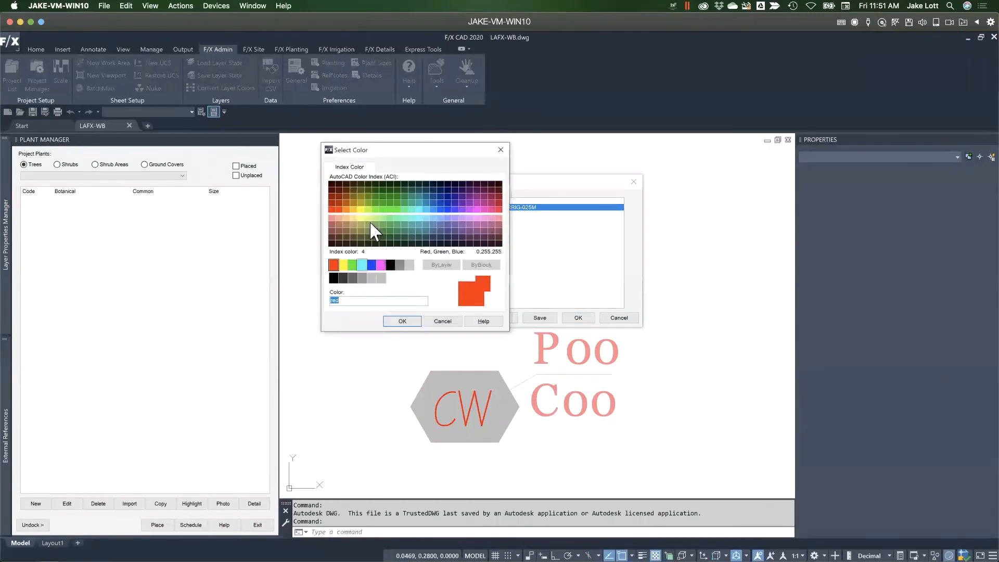
left_click_drag(408, 152, 284, 140)
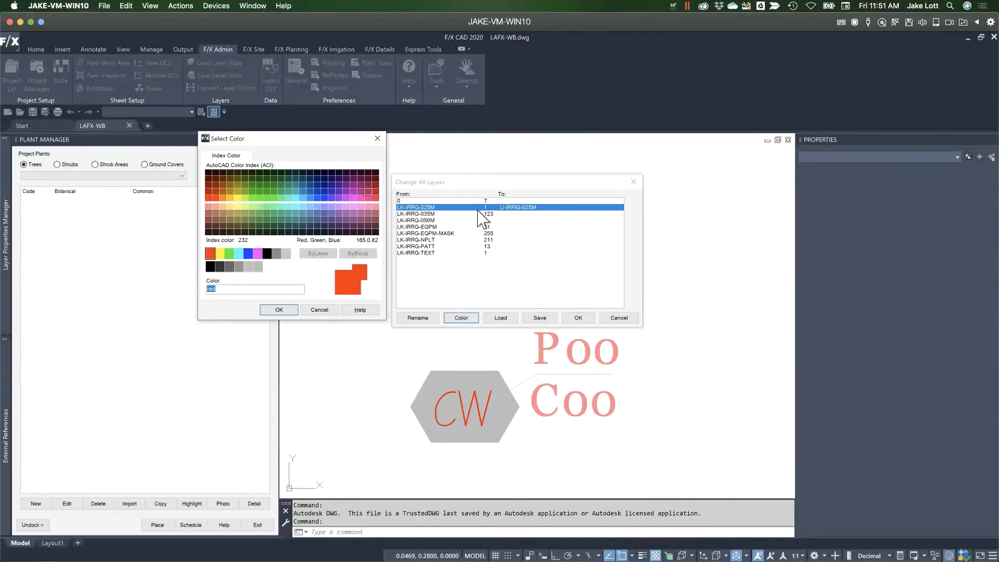
left_click(258, 254)
left_click(279, 309)
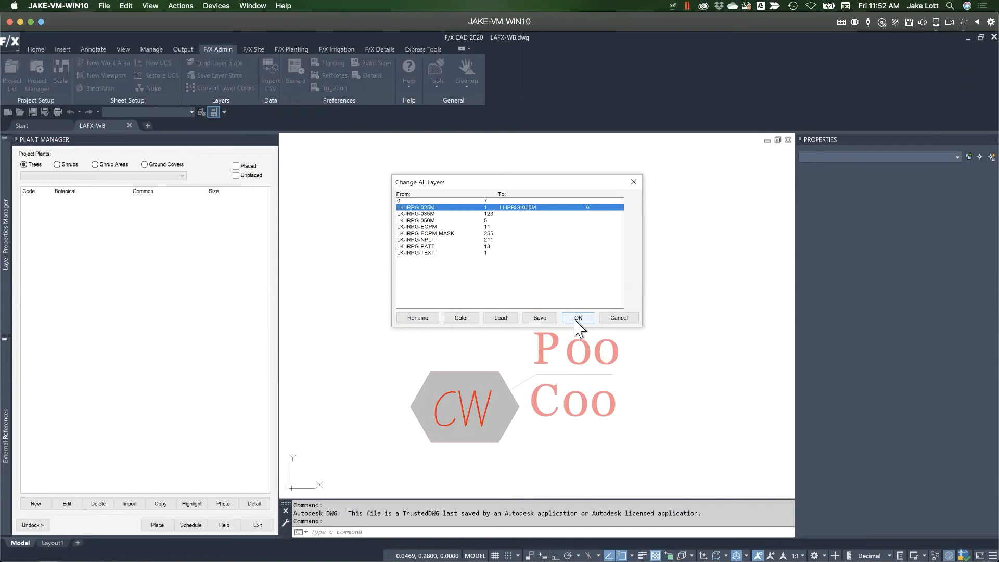
Cancel the layer changes and close the LAFX-WB drawing without saving it
left_click(618, 318)
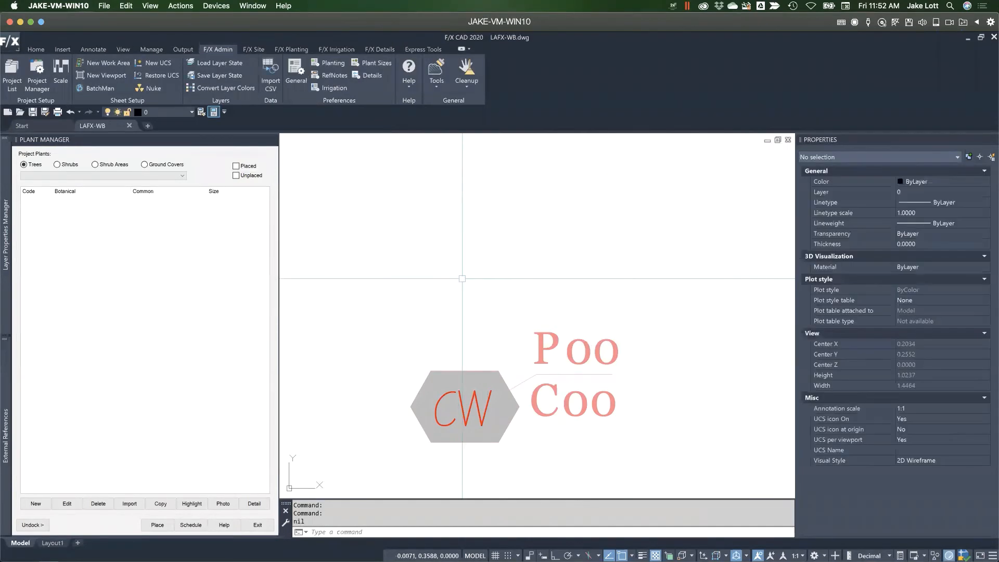
scroll(364, 234, "down", 3)
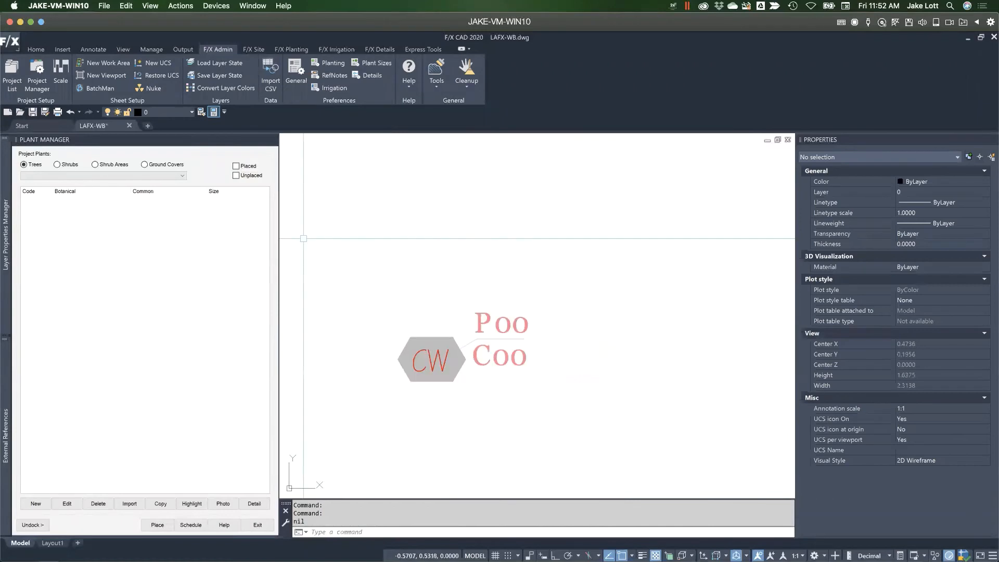
left_click(129, 125)
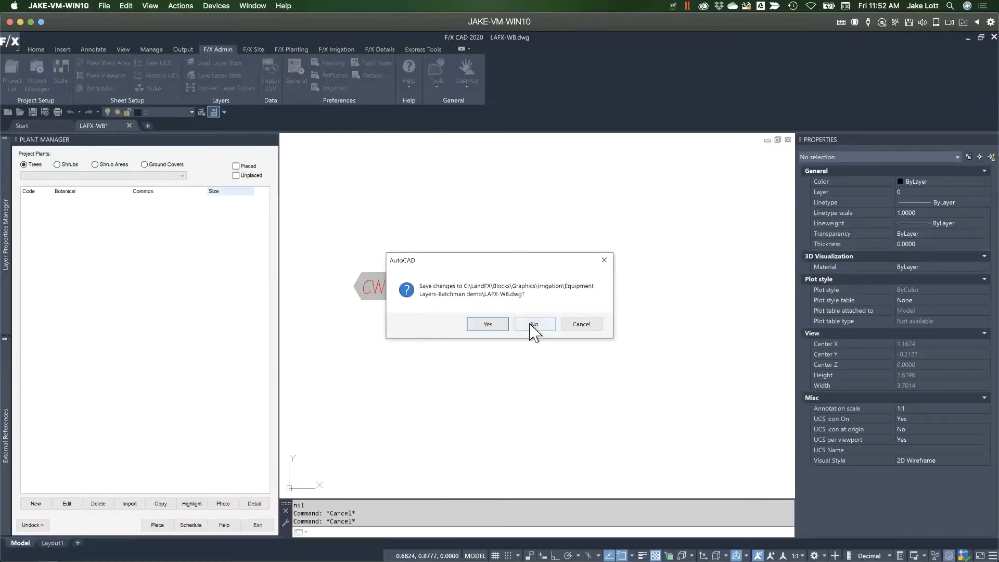
left_click(533, 327)
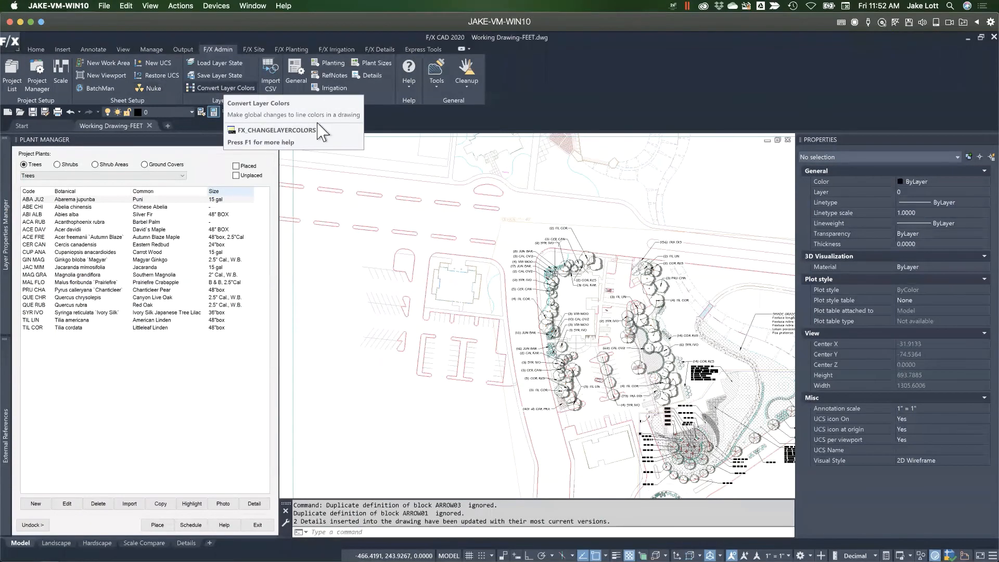
Filter the working drawing's layer list to all non-xref layers and examine the layer names and colors
scroll(354, 200, "up", 2)
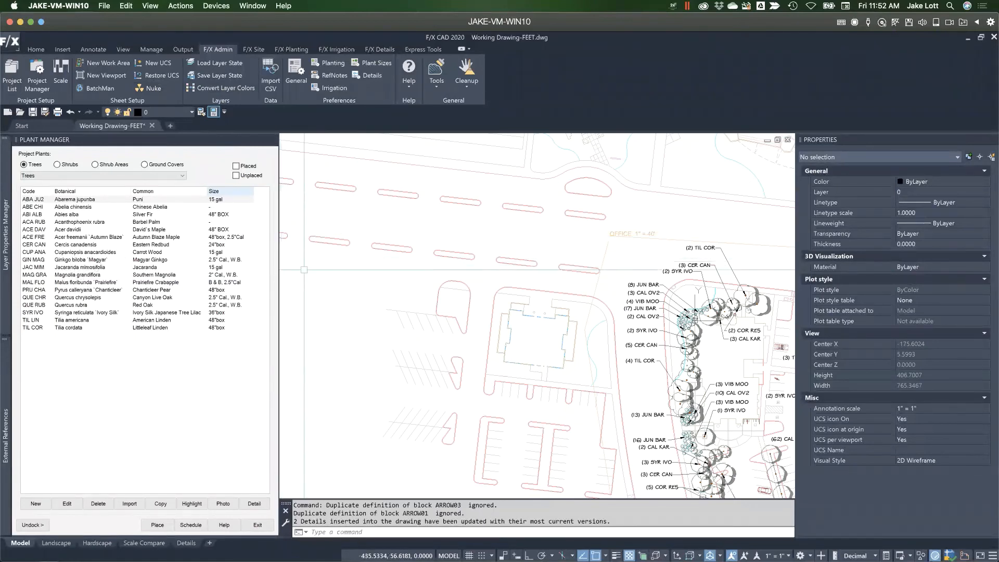
mouse_move(6, 260)
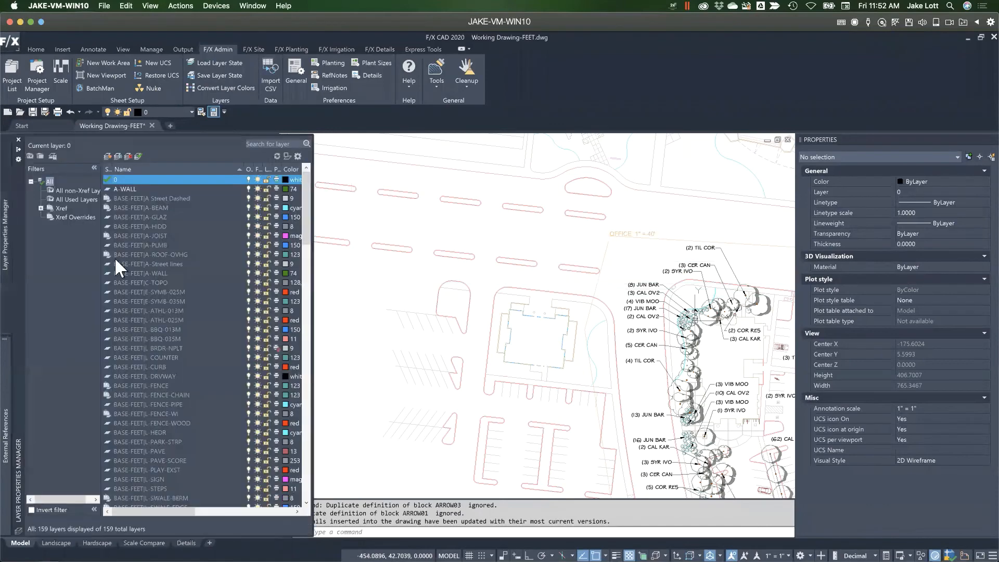
scroll(147, 237, "down", 1)
left_click(76, 191)
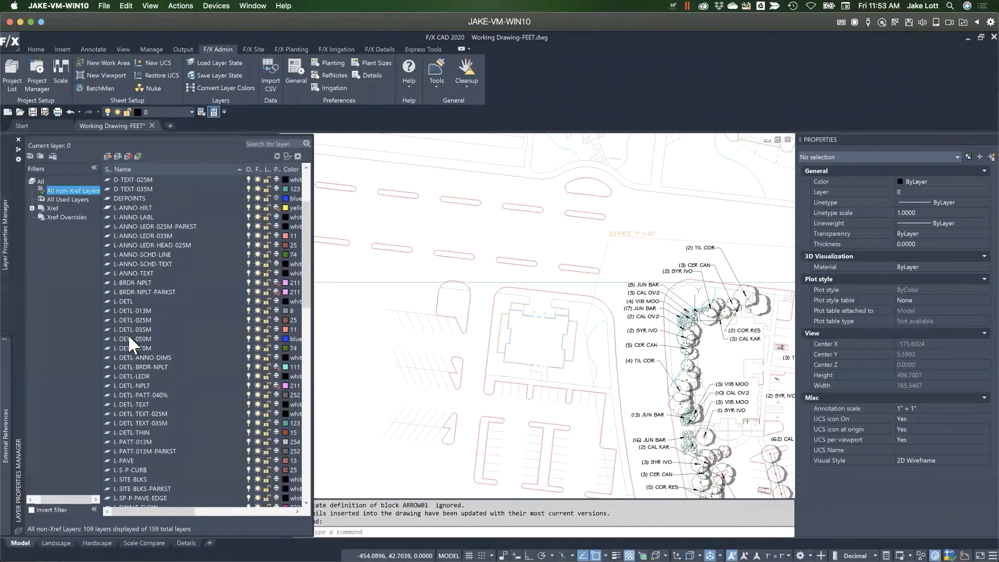
left_click(131, 375)
scroll(132, 378, "down", 1)
scroll(132, 377, "down", 3)
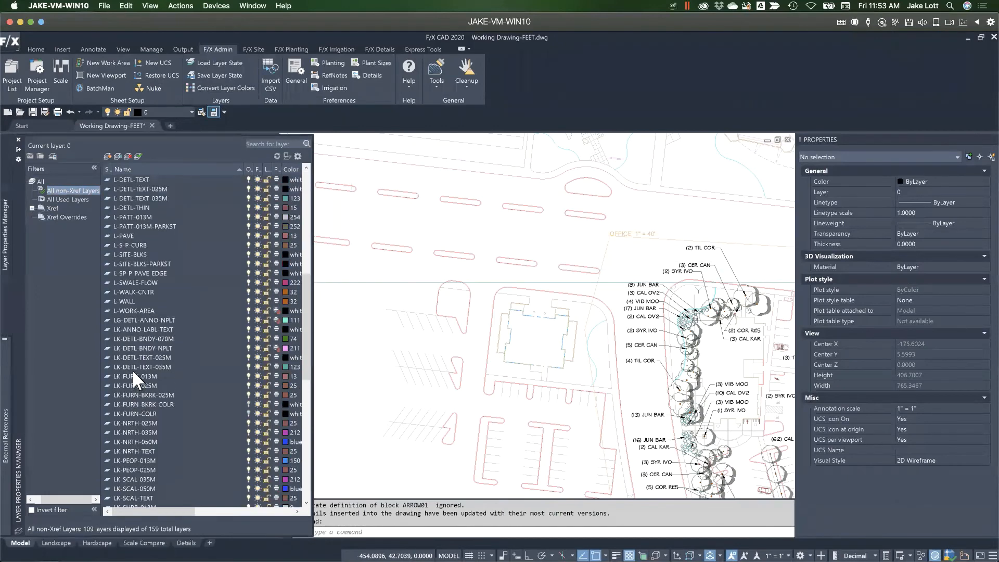
scroll(176, 287, "up", 5)
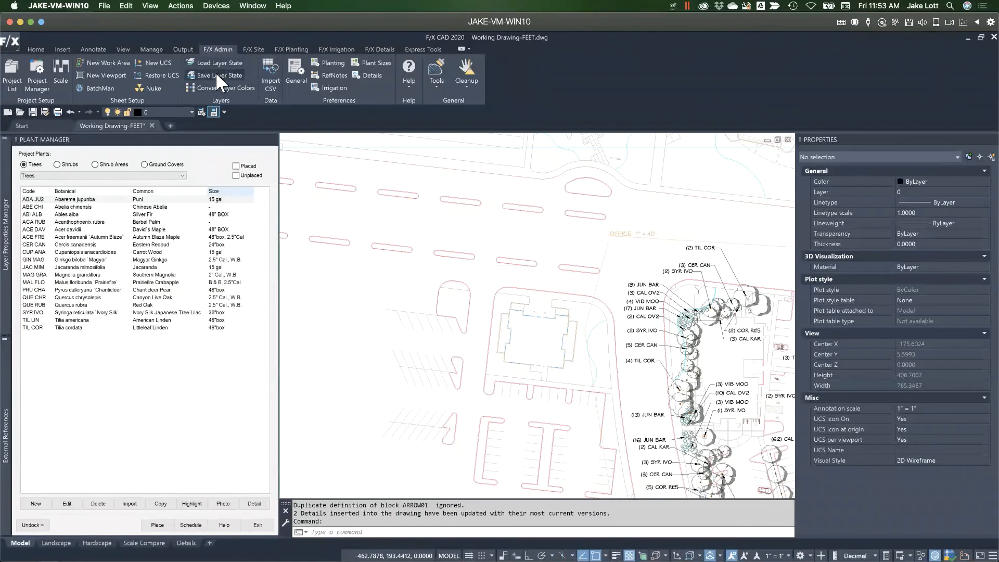
Create a new drawing and view the folders offered for saving a layer state, without saving one
left_click(169, 126)
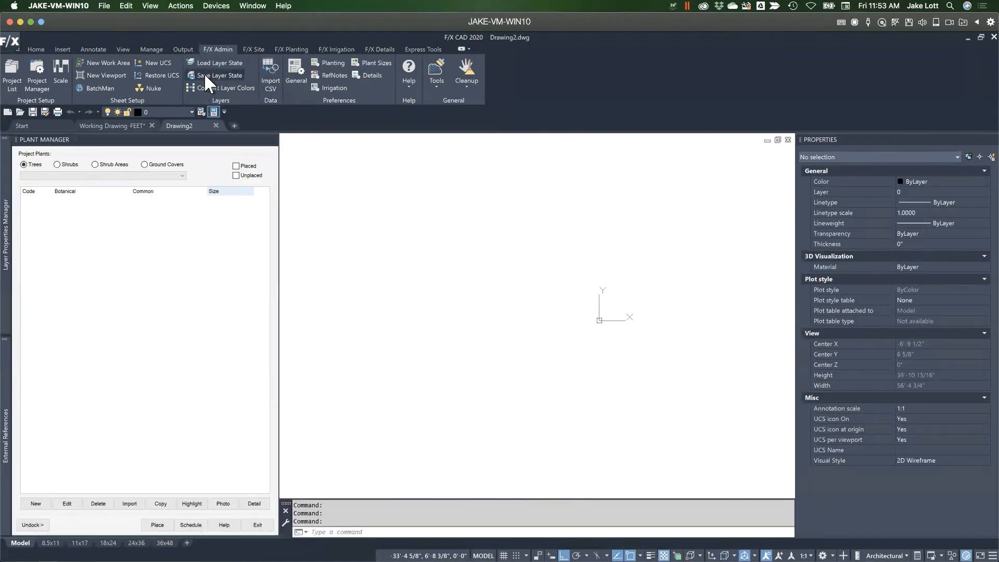
left_click(205, 75)
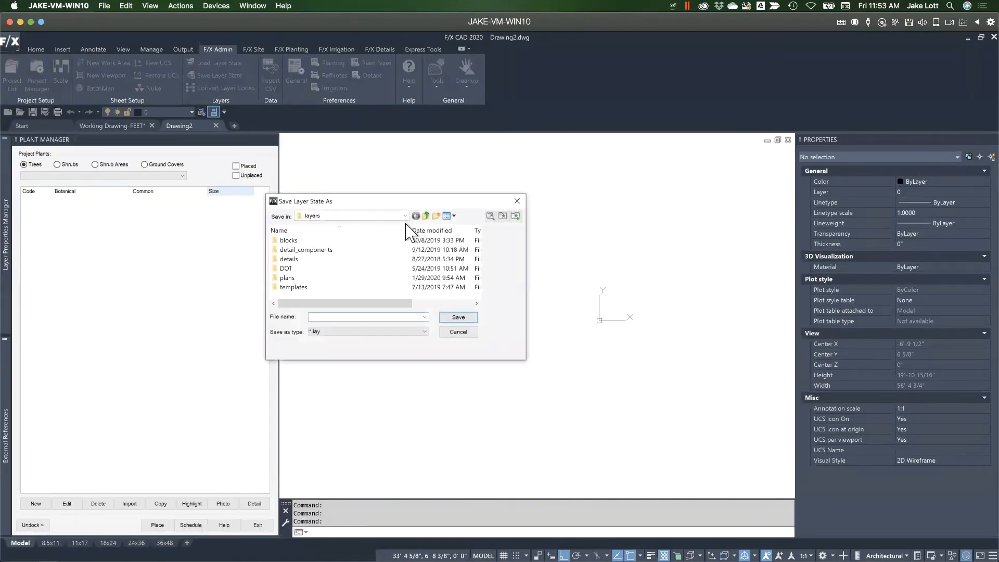
key("Escape")
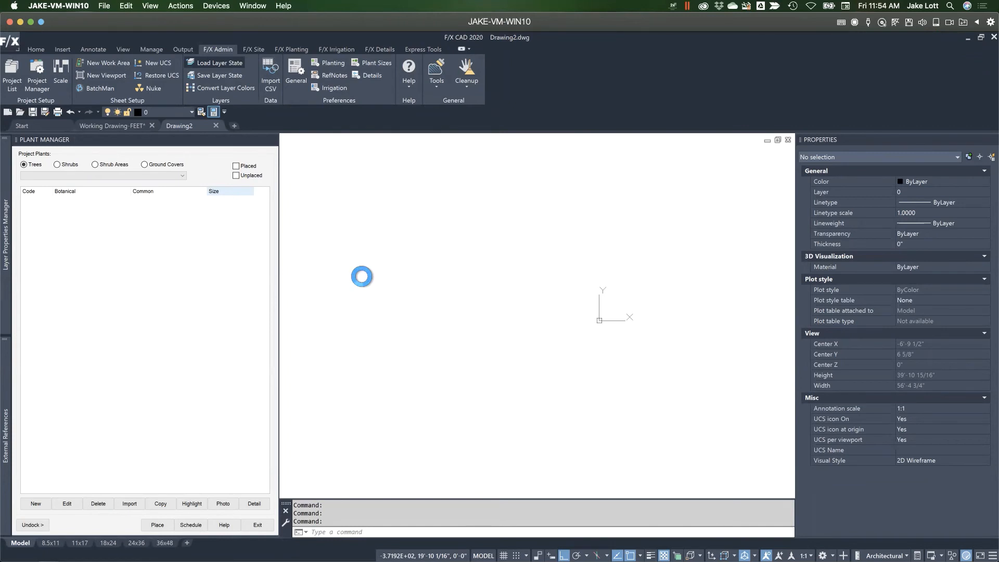
Load the SITE_BASE layer state from the PLANS folder into the new drawing
left_click_drag(643, 320, 435, 220)
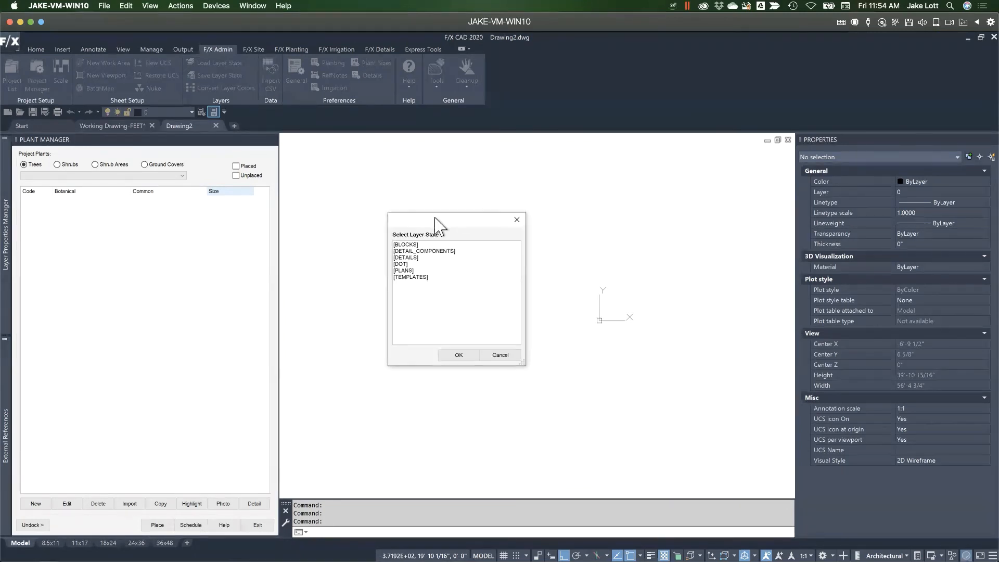
left_click(404, 271)
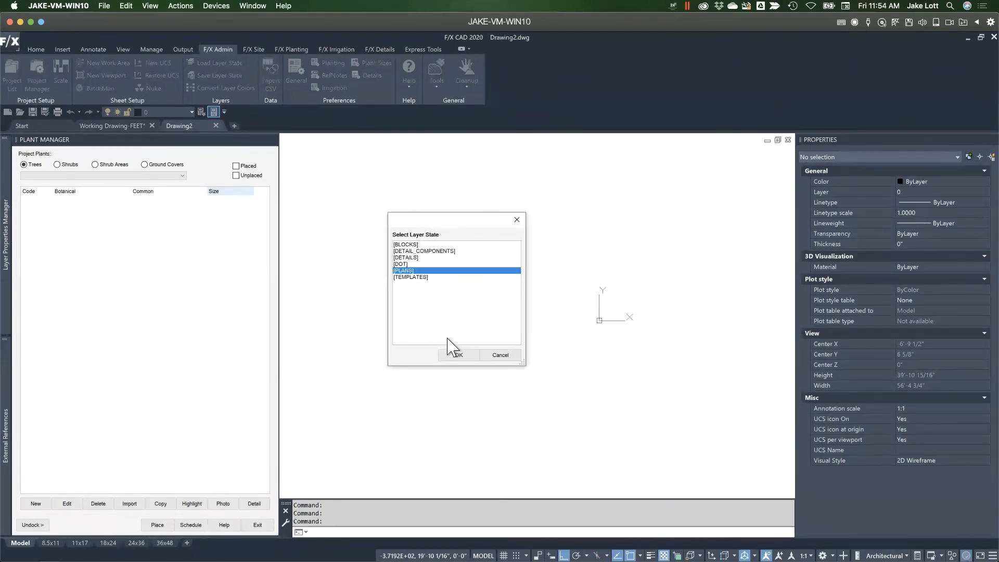
left_click(456, 356)
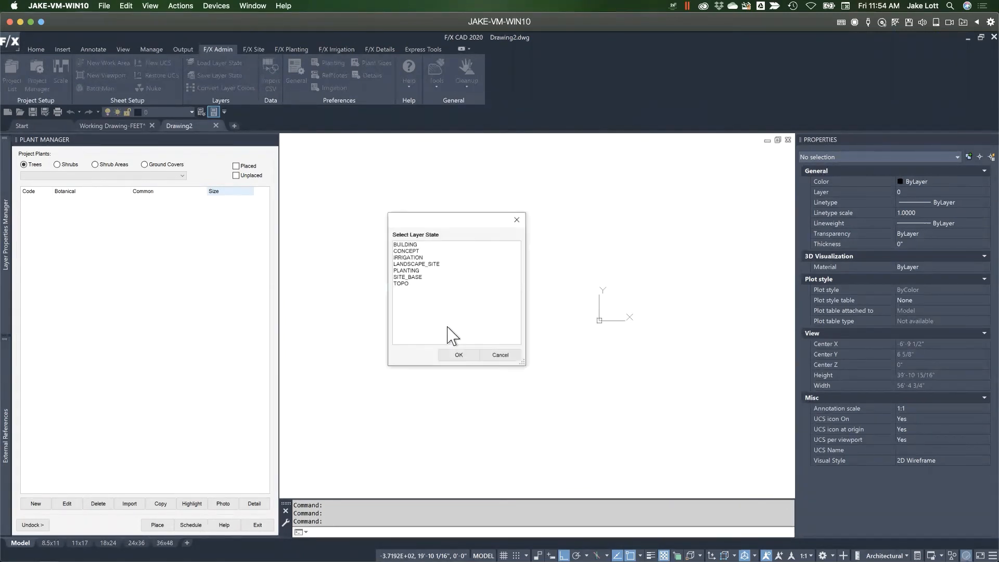
left_click(409, 277)
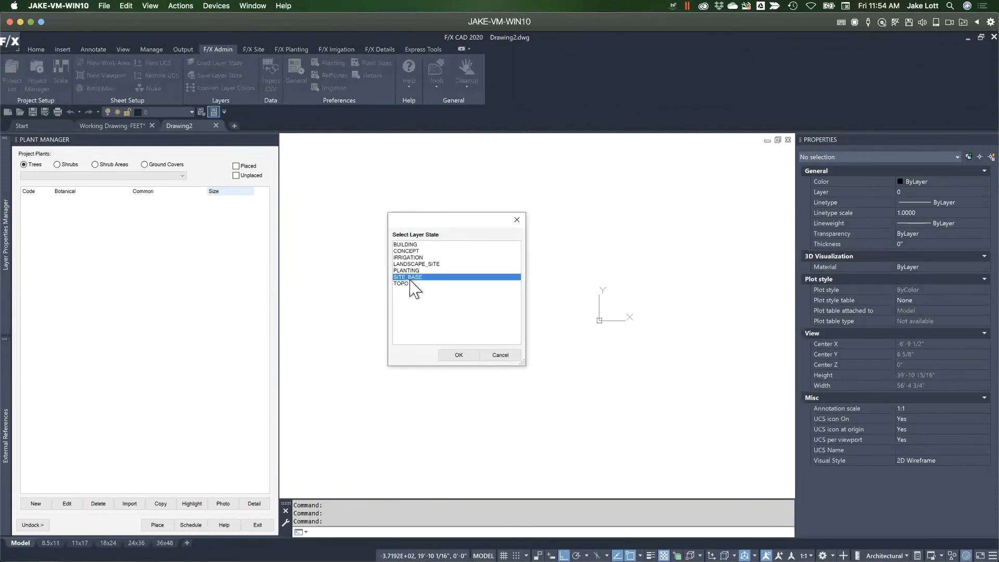
left_click(451, 356)
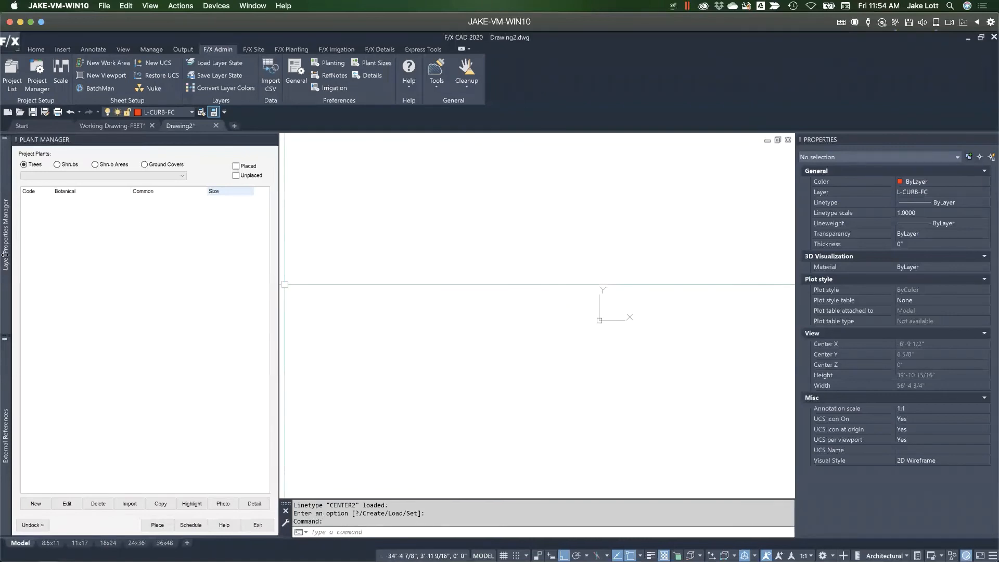
Delete the layers from L-POOL-FC through Z-VIEWPORT in the new drawing and make layer 0 current
mouse_move(5, 255)
scroll(138, 276, "down", 2)
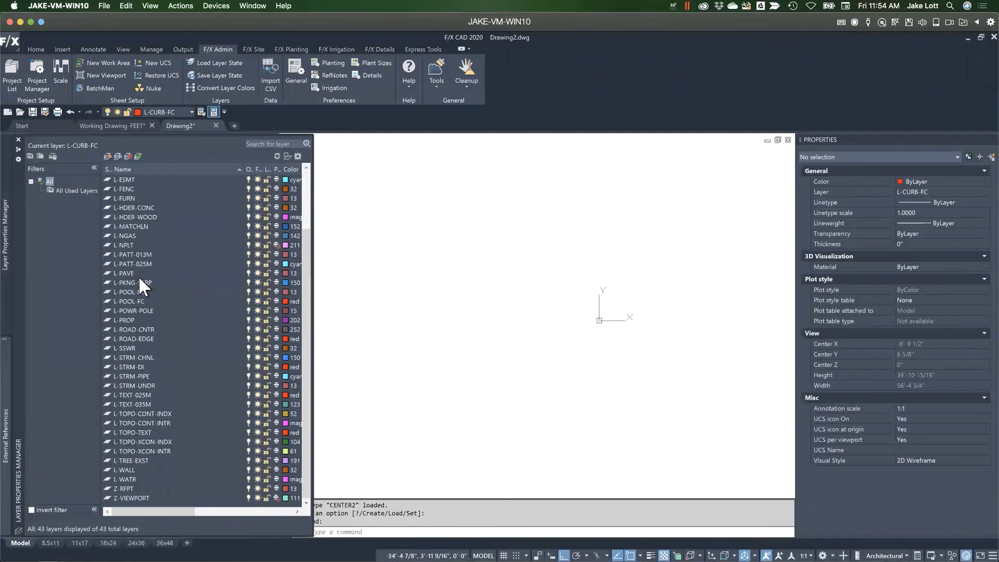
scroll(147, 352, "up", 3)
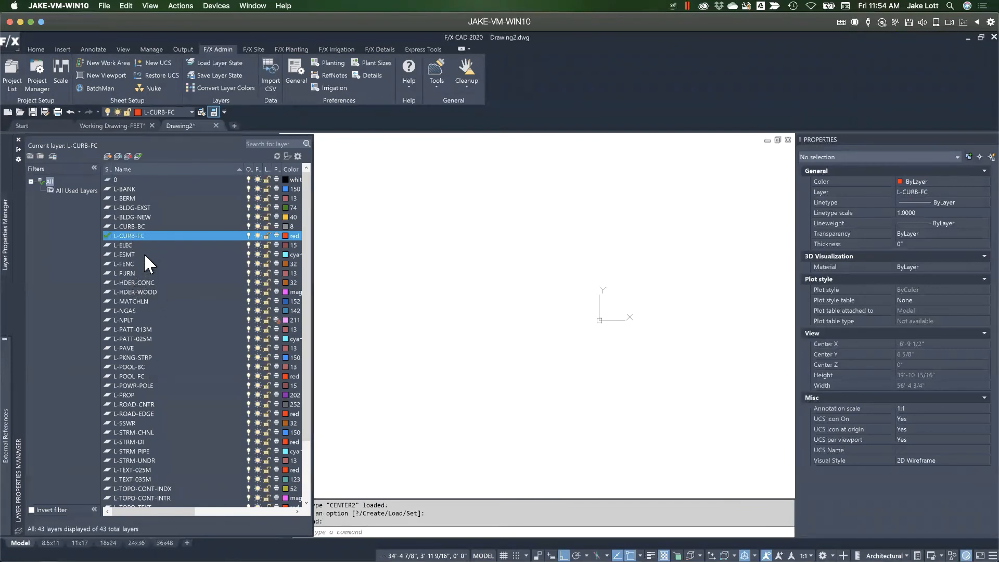
scroll(135, 364, "down", 3)
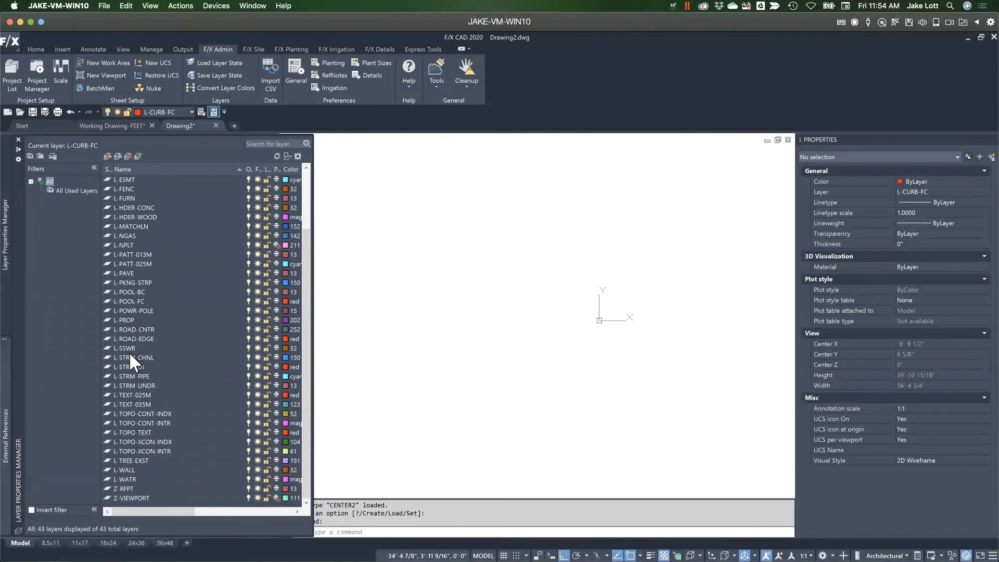
left_click(128, 303)
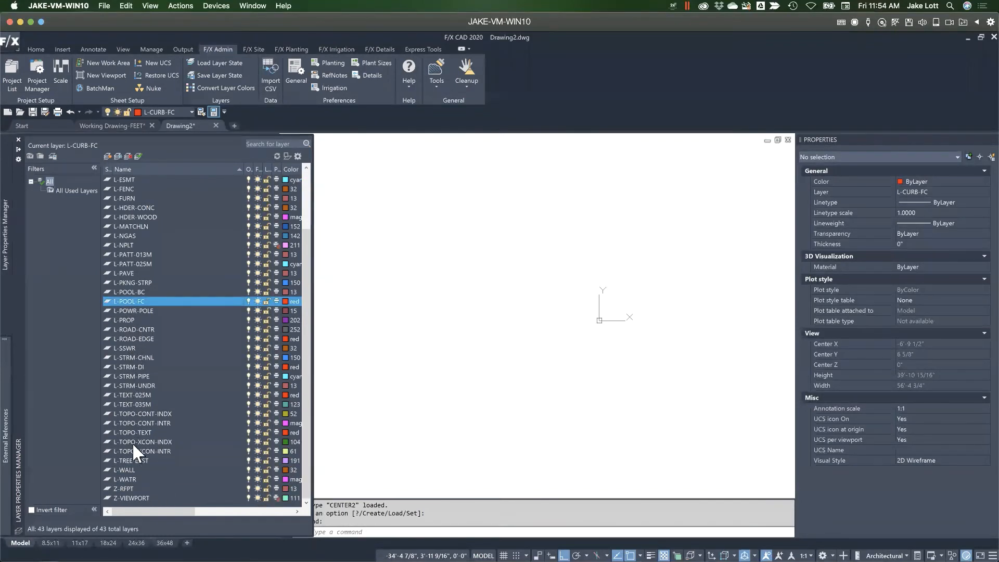
left_click(131, 498, "shift")
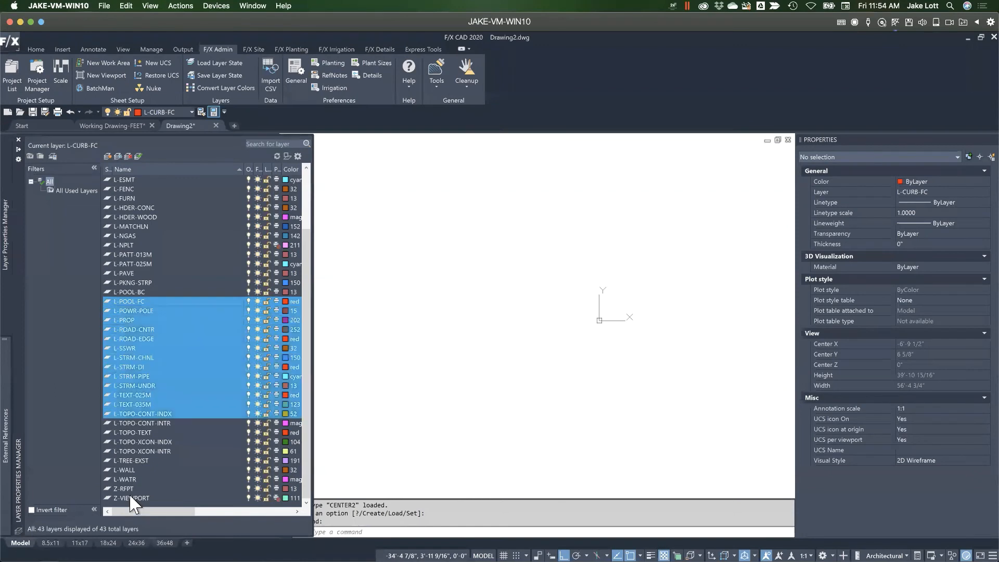
left_click(128, 157)
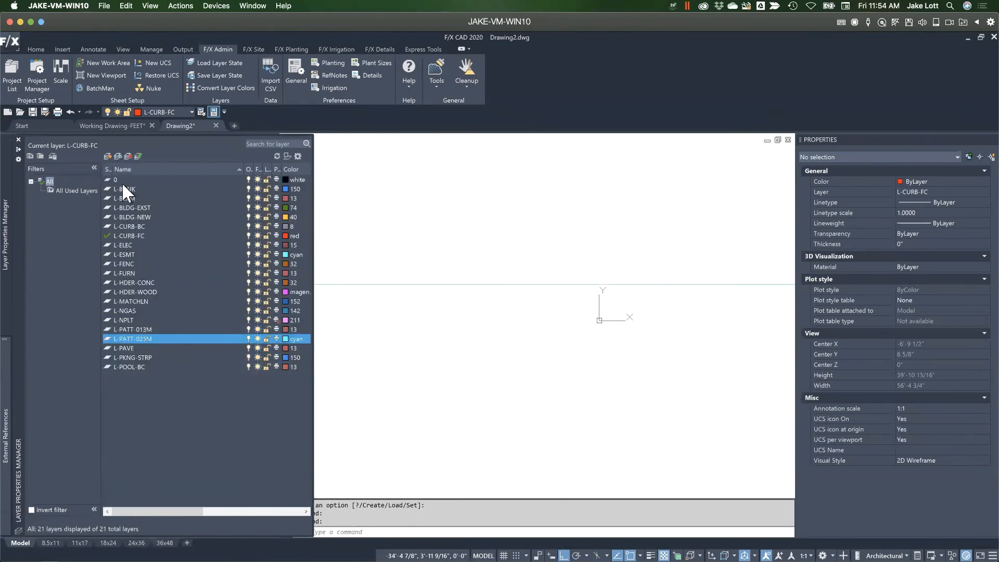
double_click(120, 178)
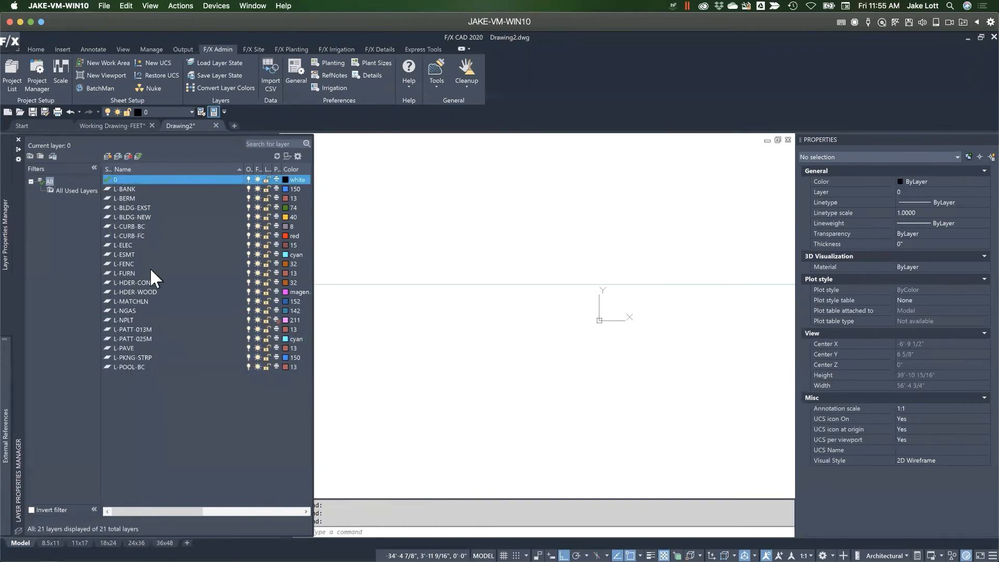
Save the current layers as a layer state named Site Base in the templates folder
left_click(211, 74)
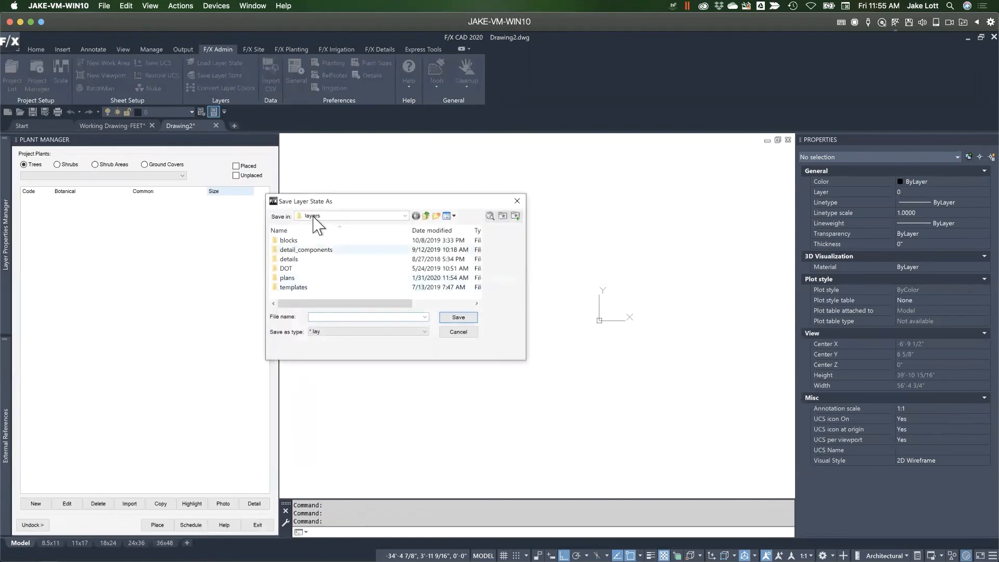
left_click(288, 278)
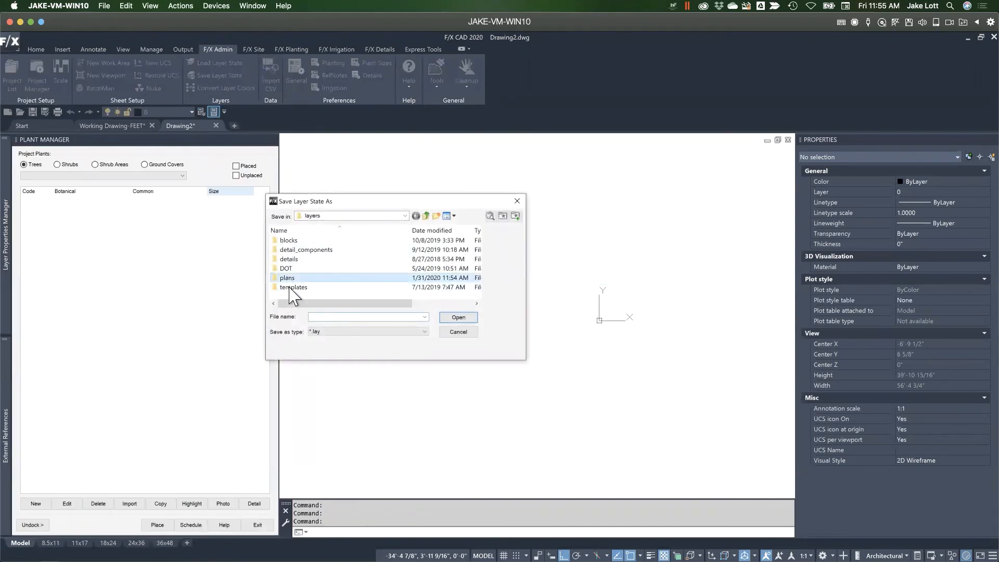
double_click(290, 287)
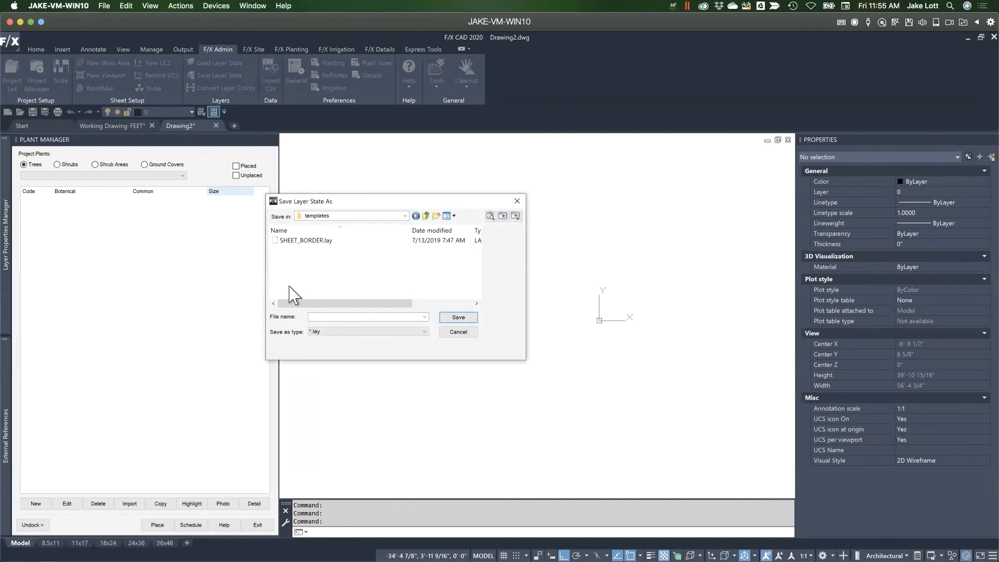
left_click(342, 318)
type("Site Base")
left_click(458, 317)
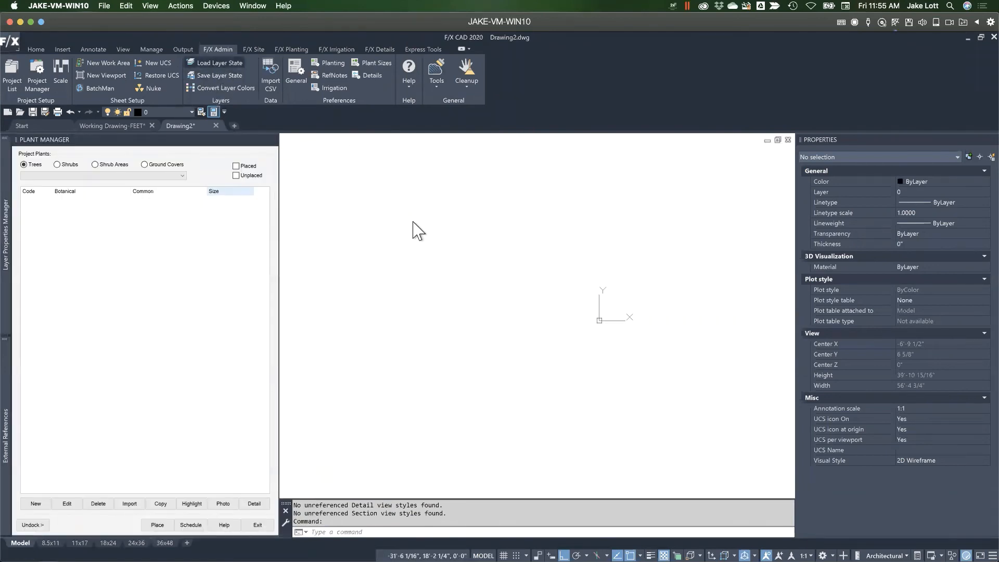
Load the SITE BASE layer state from the TEMPLATES folder into the new drawing
left_click(409, 277)
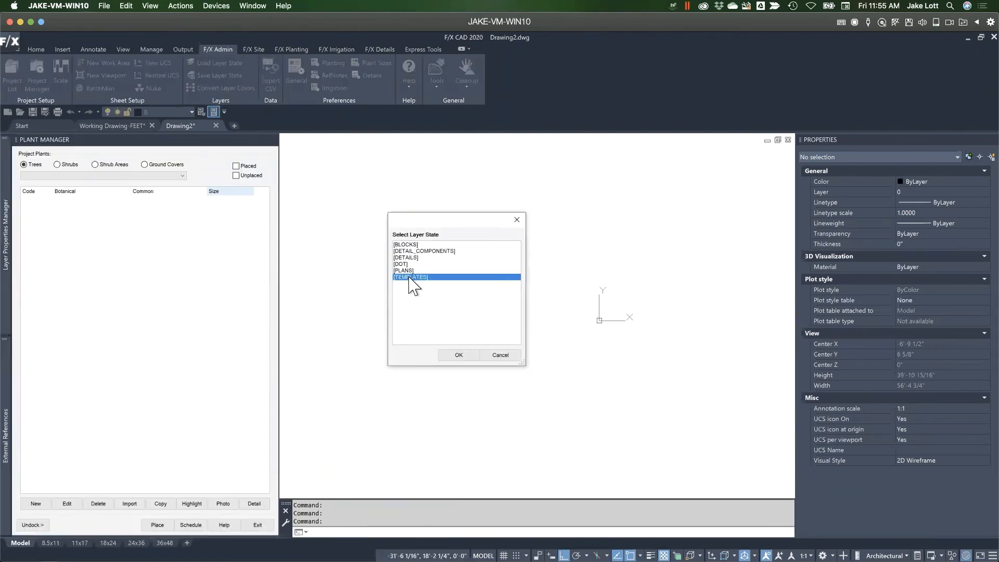
left_click(458, 355)
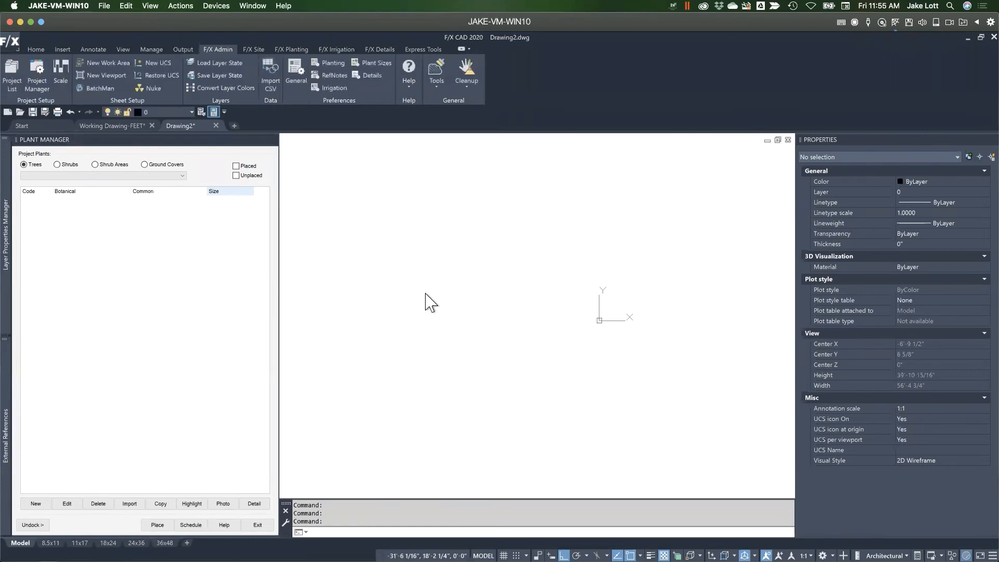
left_click(412, 250)
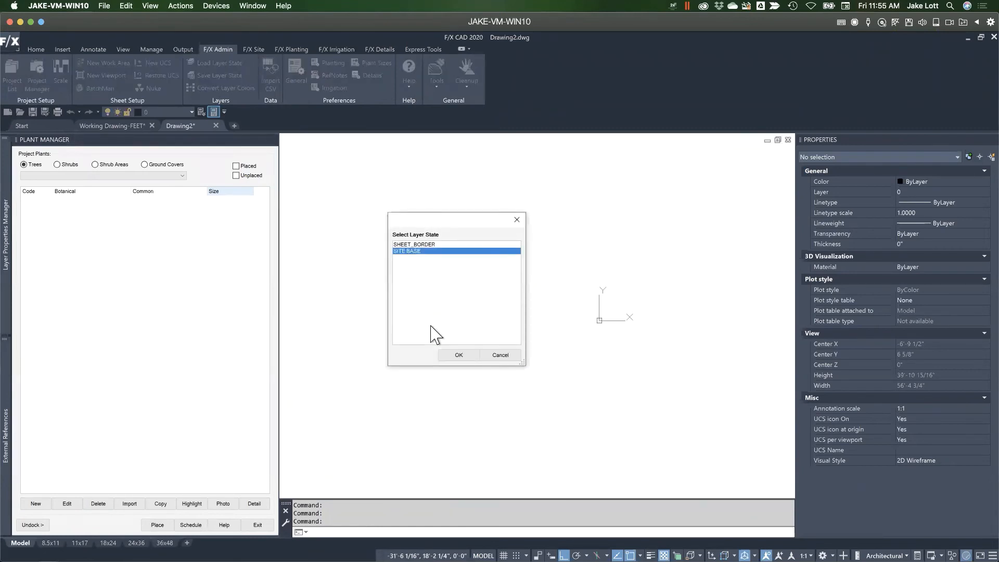
left_click(458, 354)
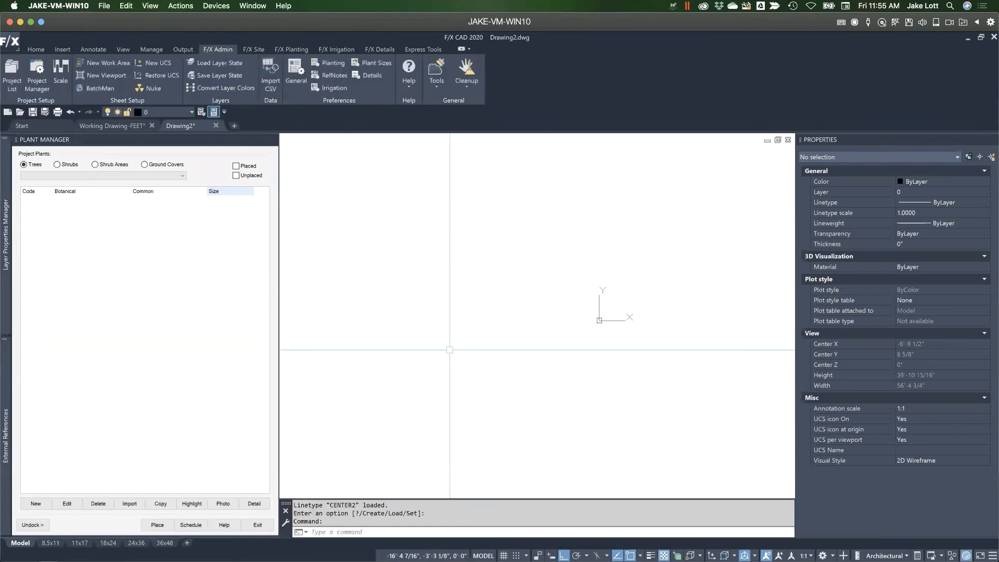
Review the new drawing's layer list and return to the Working Drawing-FEET drawing
left_click(5, 241)
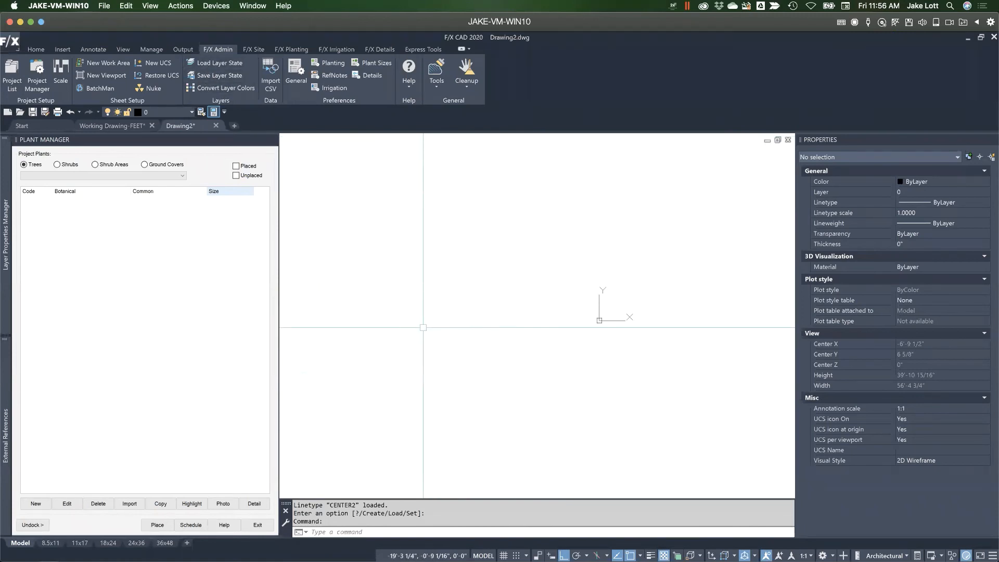
scroll(423, 327, "down", 4)
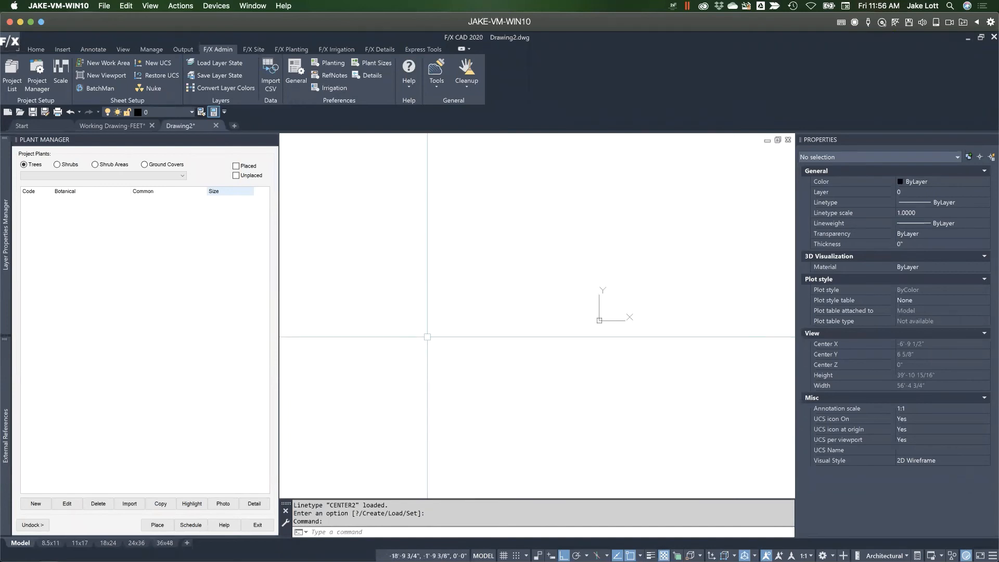
scroll(427, 338, "down", 4)
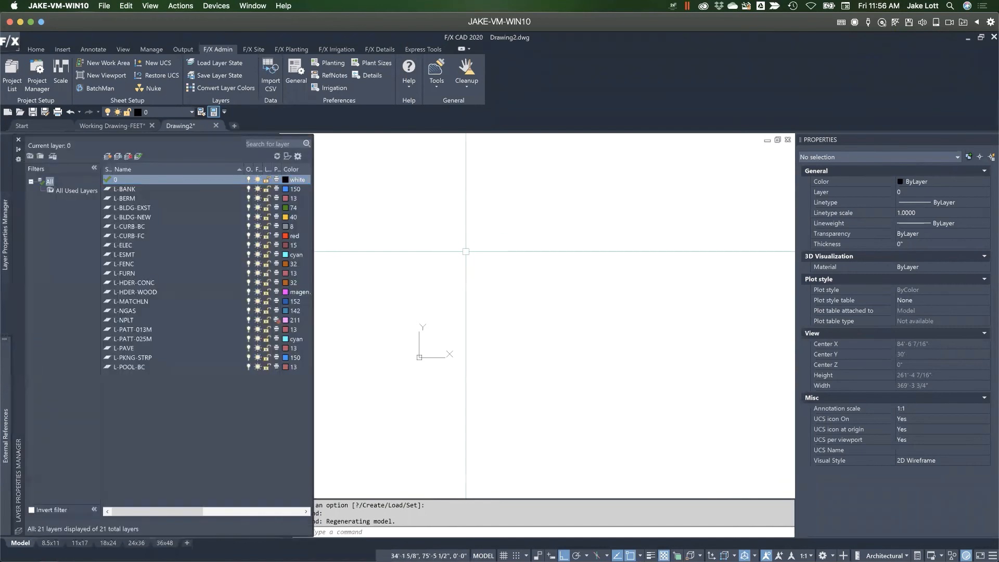
scroll(441, 250, "down", 3)
middle_click_drag(441, 250, 570, 252)
scroll(566, 251, "down", 1)
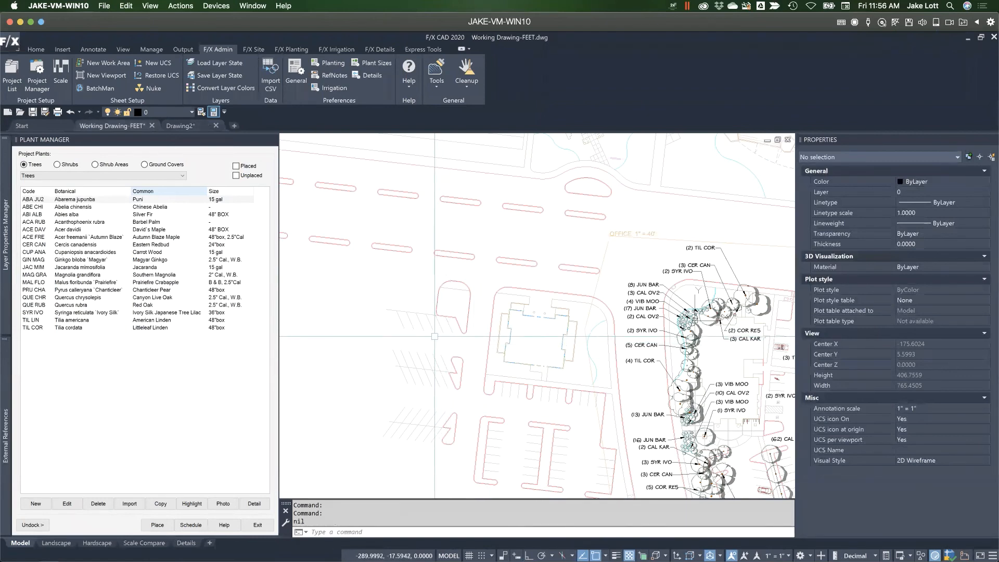
Switch to File Explorer and open hatch_patterns-2020.dwg from LandFX > Admin > CAD Standards Binder > CAD Templates > Blocks and Hatches
key("alt+Tab")
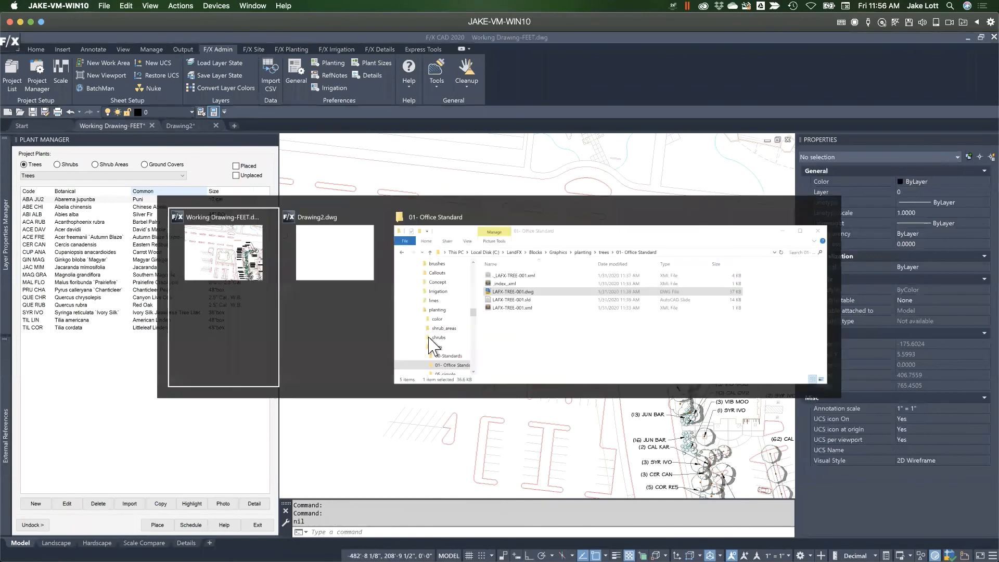
left_click(429, 346)
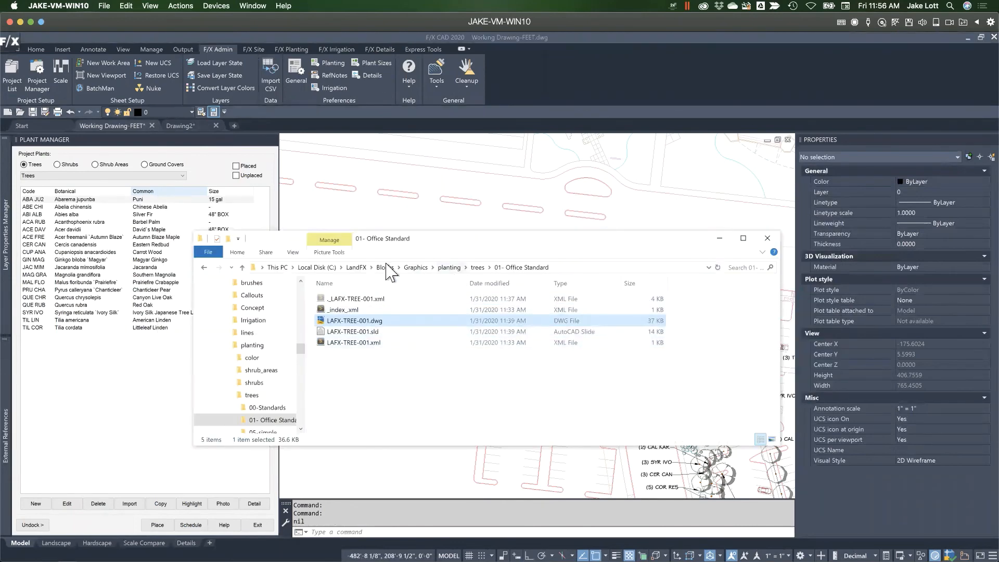
left_click(358, 266)
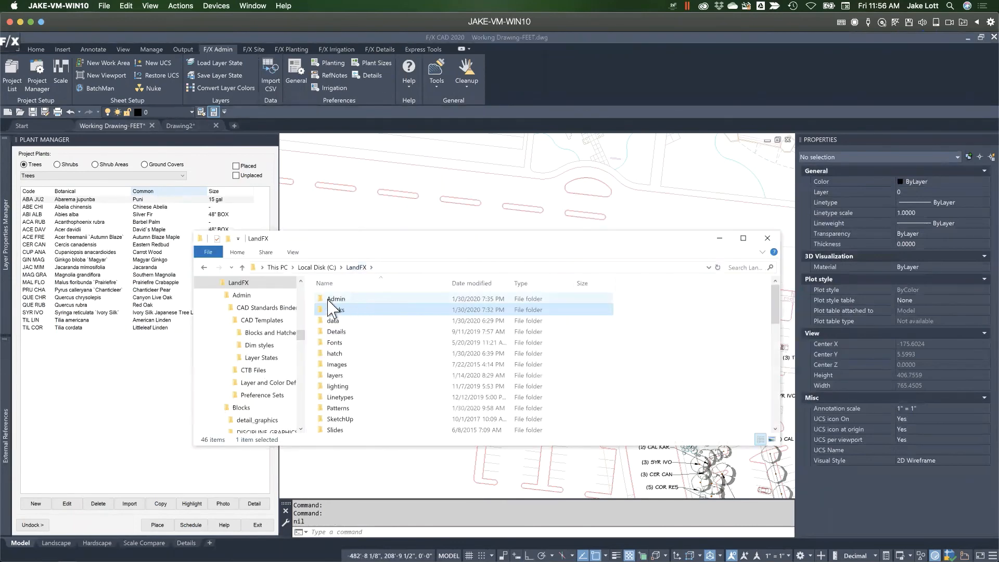
double_click(334, 299)
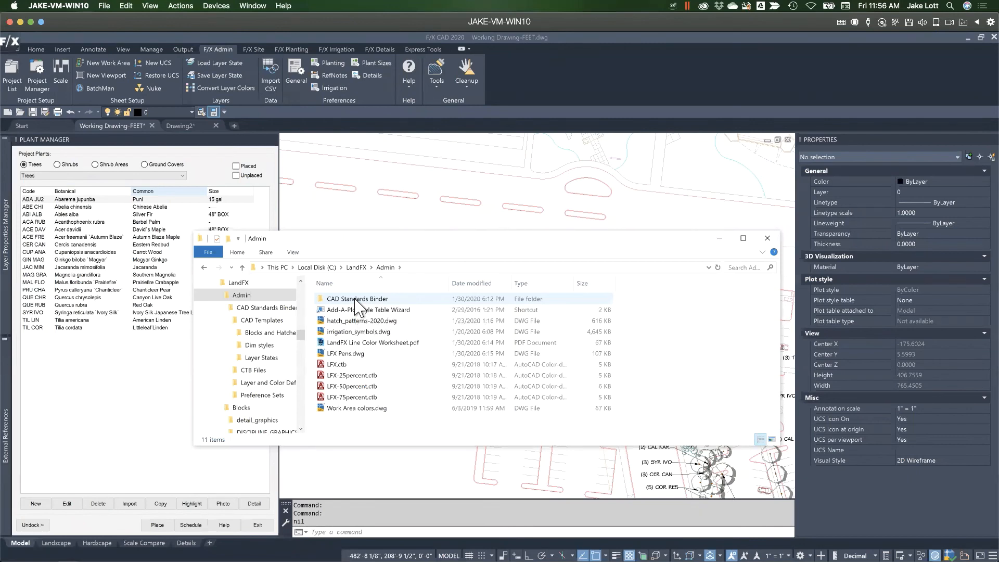
double_click(356, 302)
double_click(351, 300)
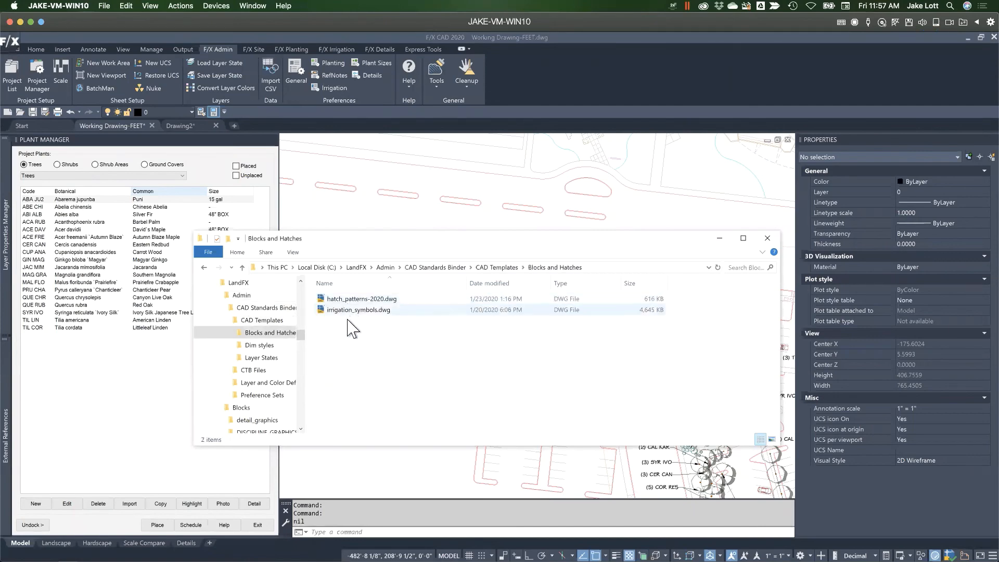
double_click(349, 298)
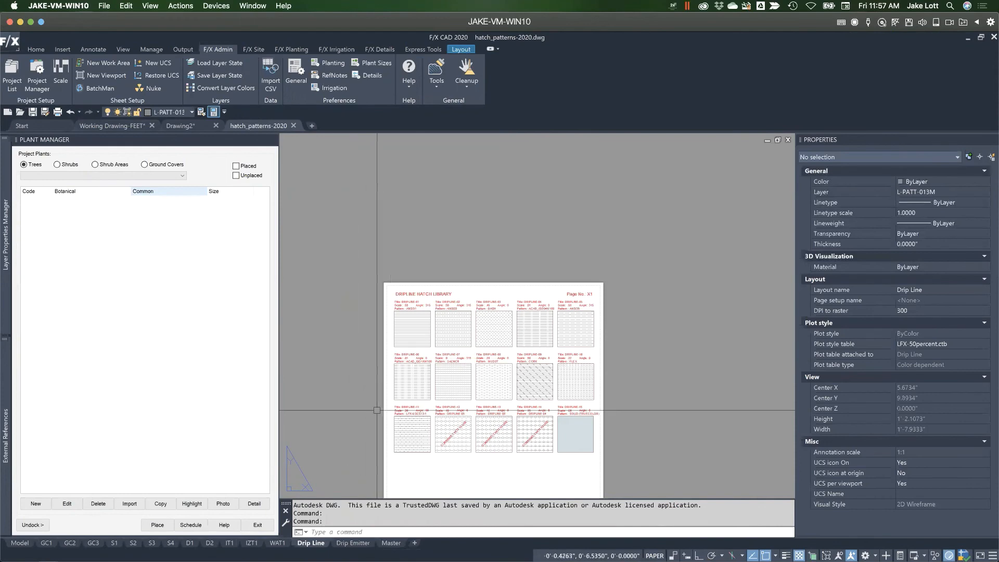
Examine the titles, scales, angles and pattern names of the dripline hatch swatches on the Drip Line layout
middle_click_drag(359, 423, 367, 343)
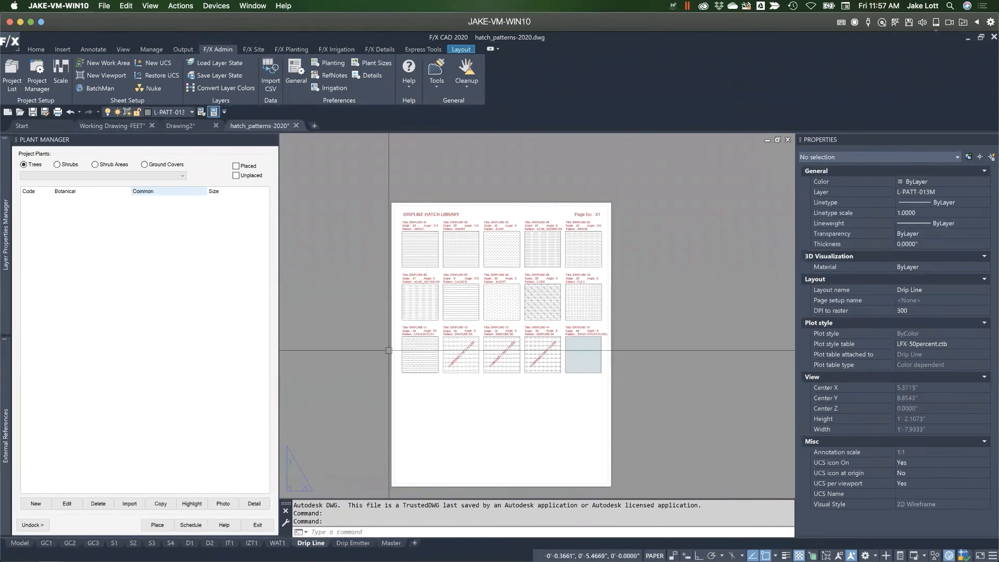
scroll(428, 350, "up", 2)
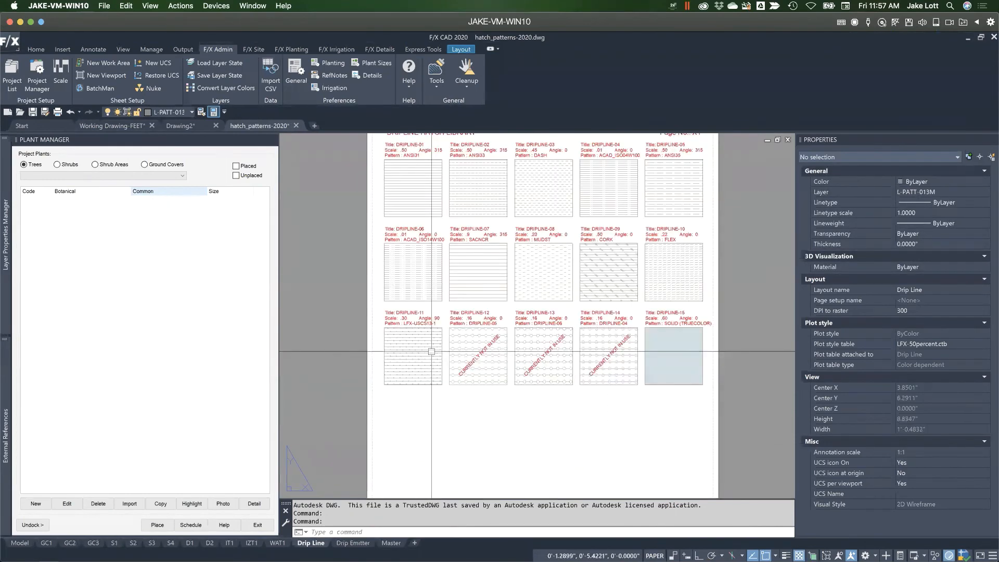
scroll(448, 331, "up", 3)
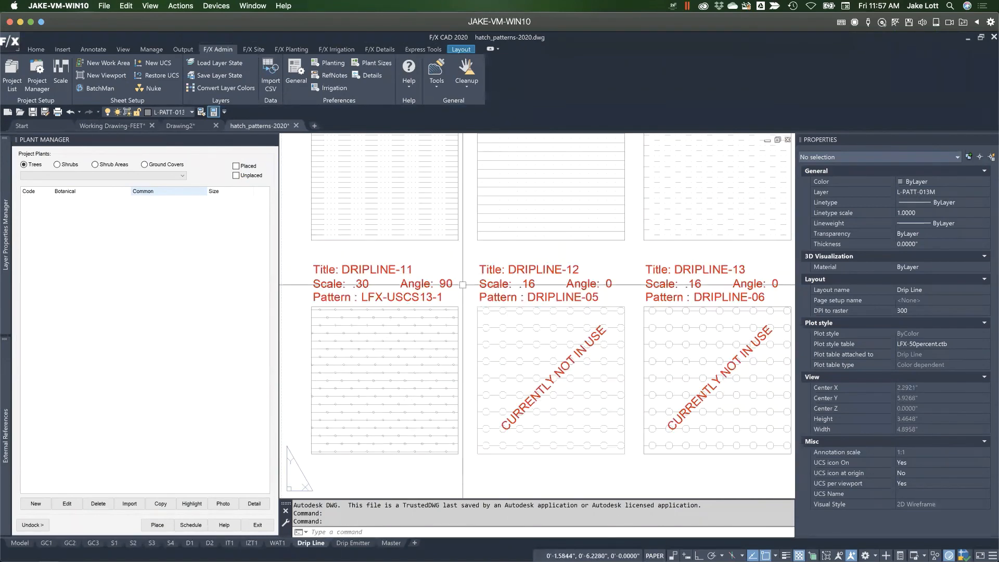
scroll(454, 329, "down", 3)
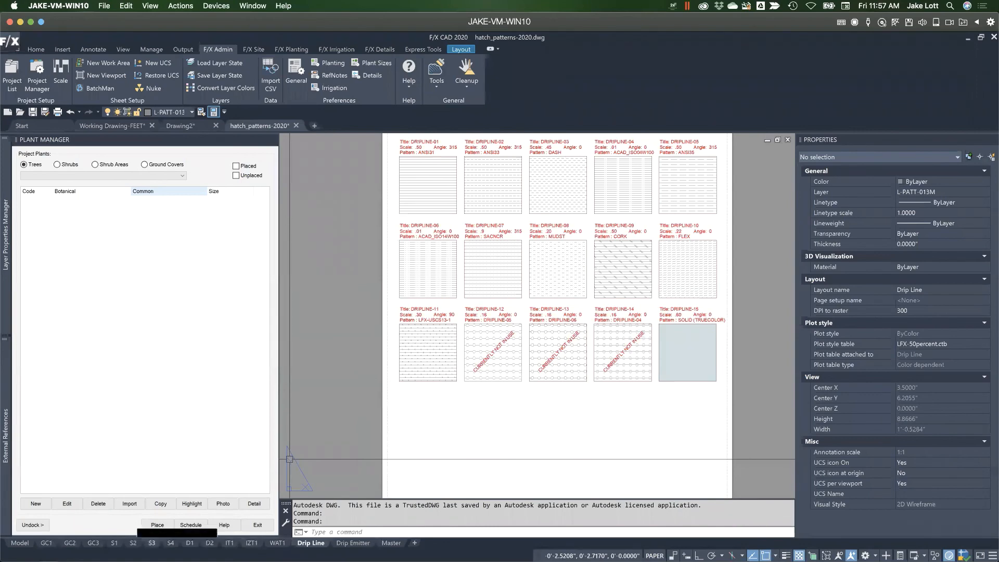
Browse the hatch library pages on the S2, S1, GC3, D2 and Drip Emitter layouts
left_click(152, 543)
left_click(134, 543)
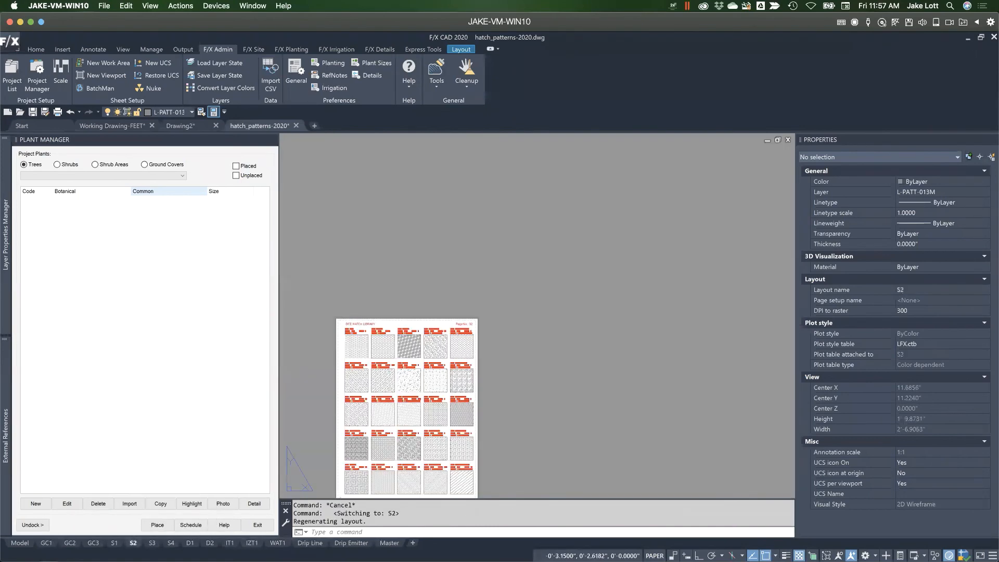
left_click(114, 543)
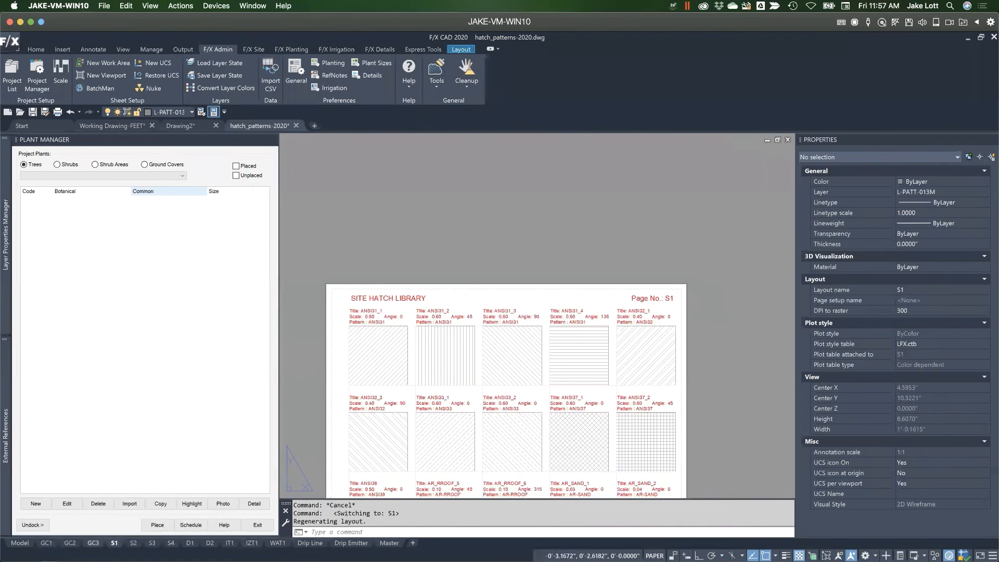
left_click(93, 542)
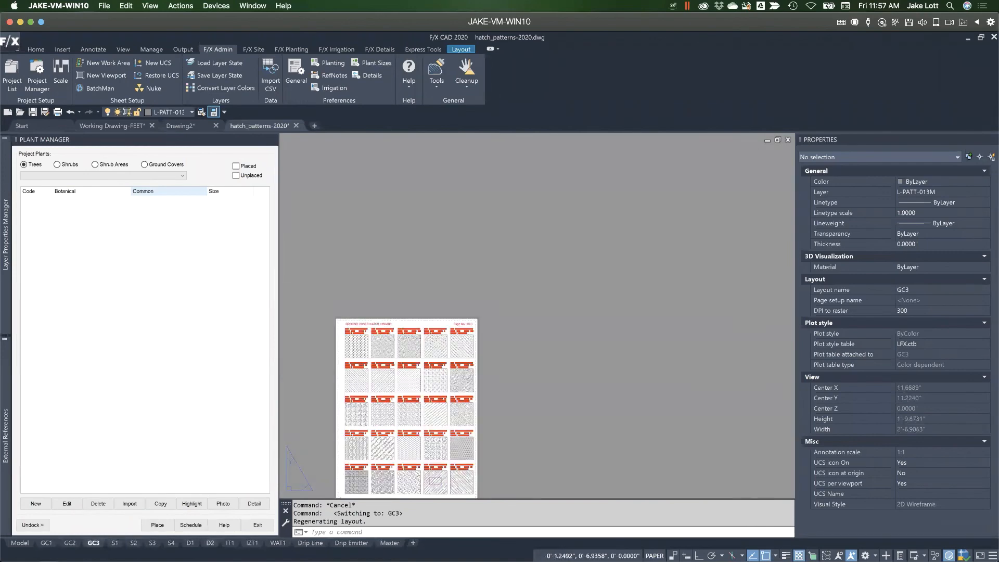
left_click(210, 542)
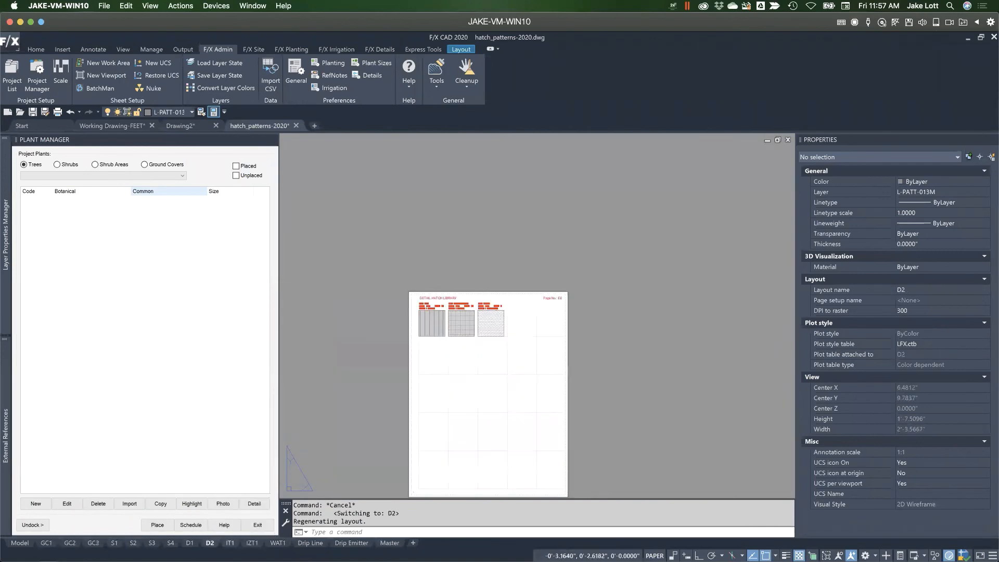
left_click(311, 543)
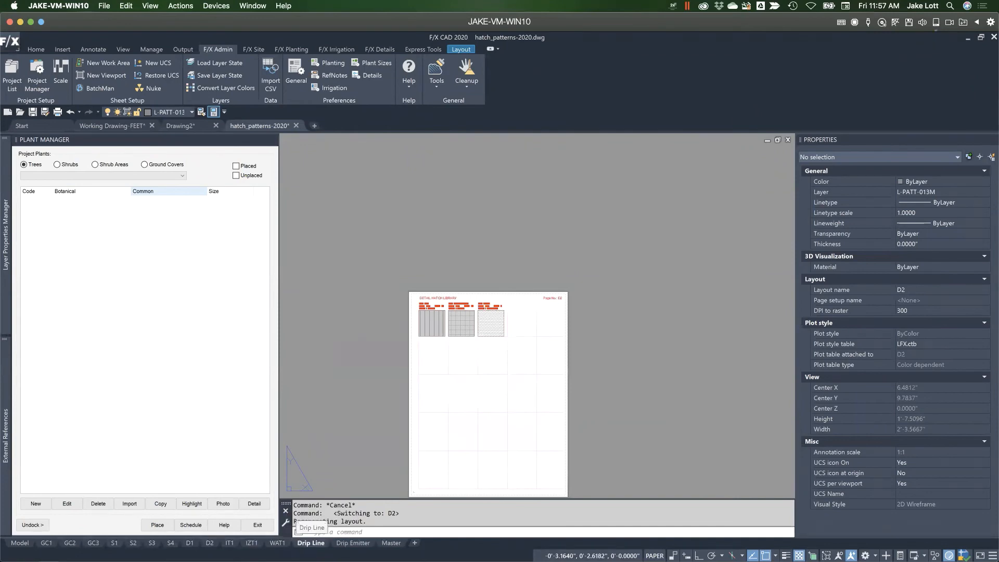
left_click(352, 542)
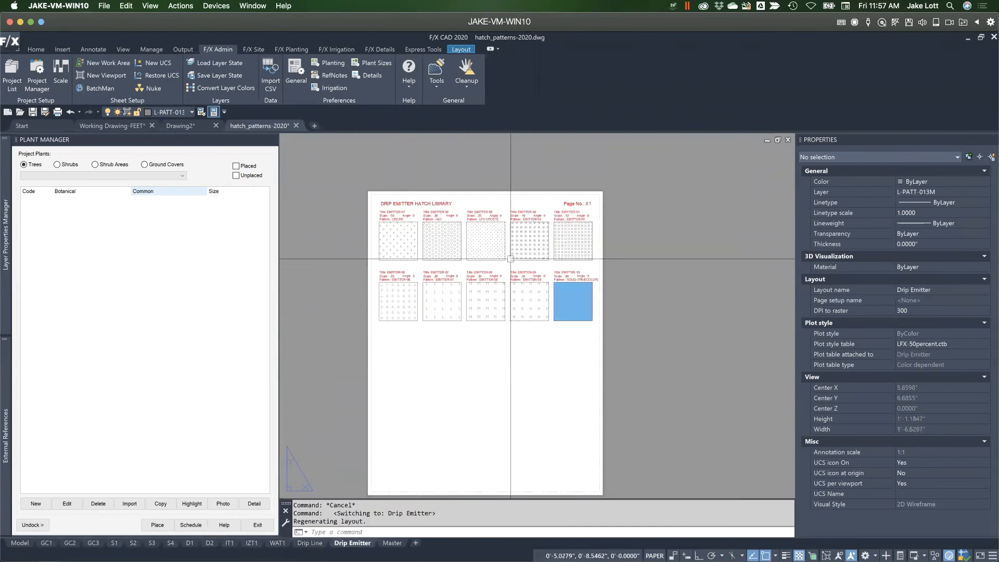
Examine the titles, scales and pattern names of the emitter hatch swatches on the Drip Emitter layout
scroll(456, 267, "up", 3)
scroll(485, 357, "down", 2)
middle_click_drag(367, 318, 442, 299)
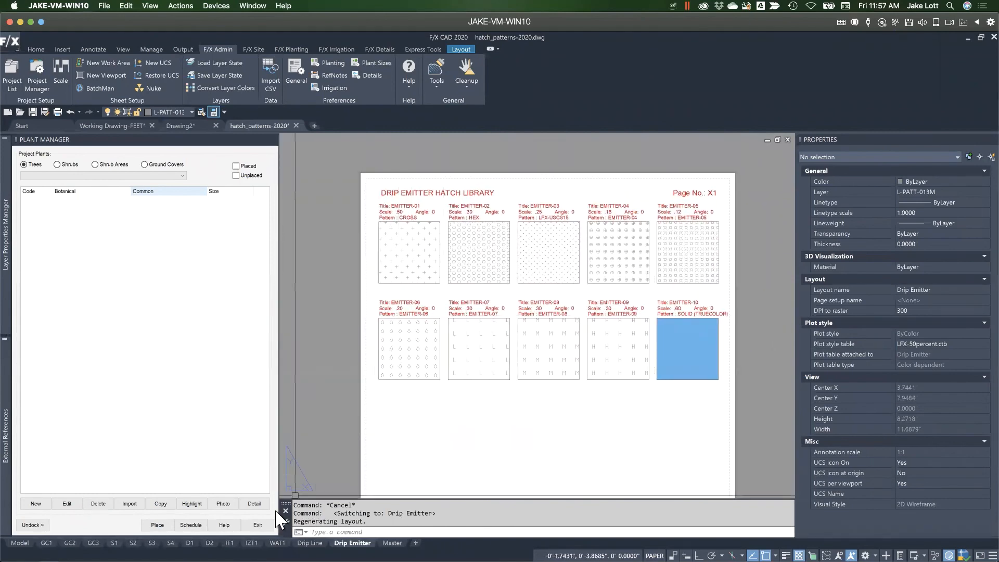
On the S4 layout, erase the untitled HATCH-01 hatch beside the PAVETURFBLOCK swatch
left_click(171, 542)
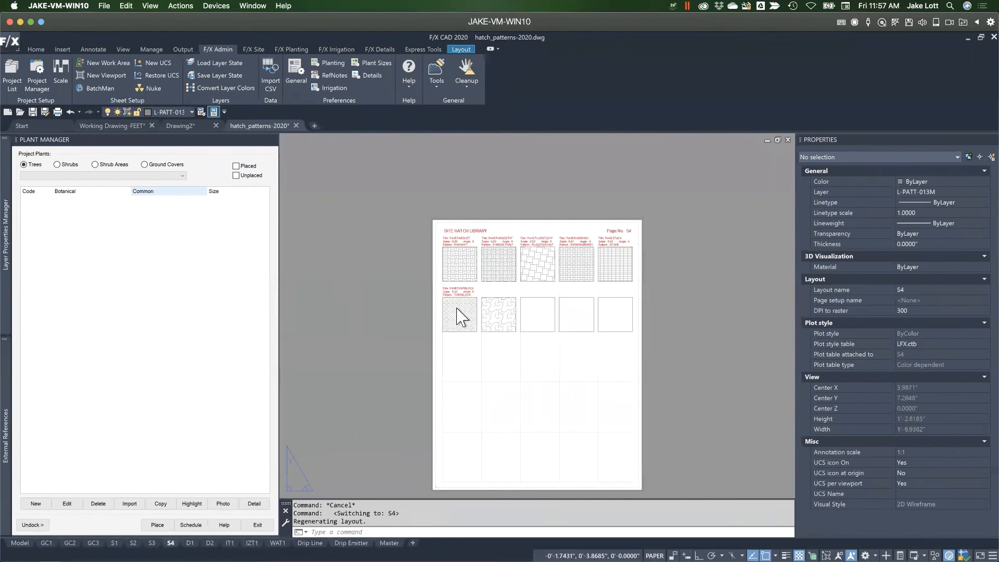
left_click(452, 347)
left_click(460, 349)
scroll(486, 324, "up", 5)
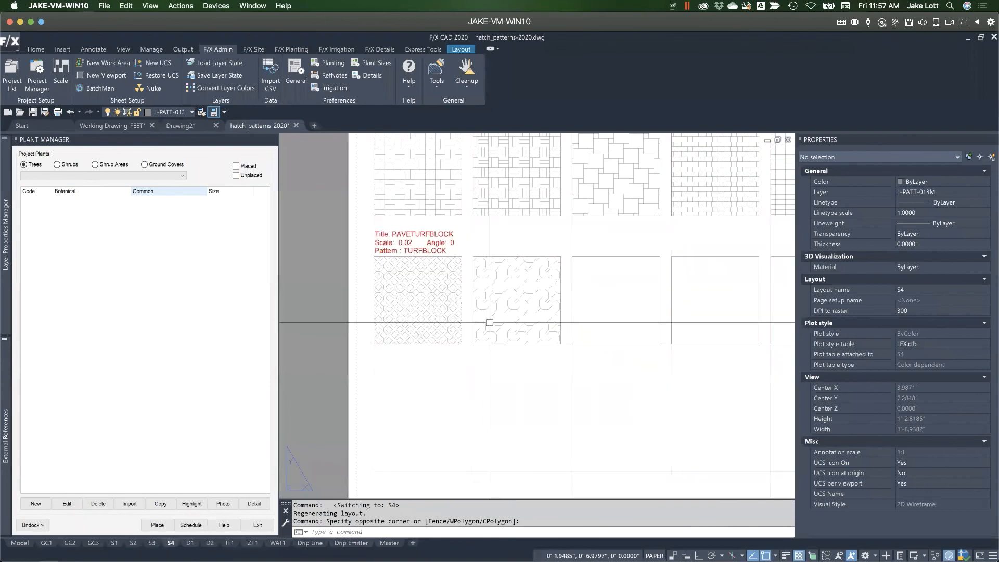
left_click(506, 330)
scroll(494, 318, "up", 2)
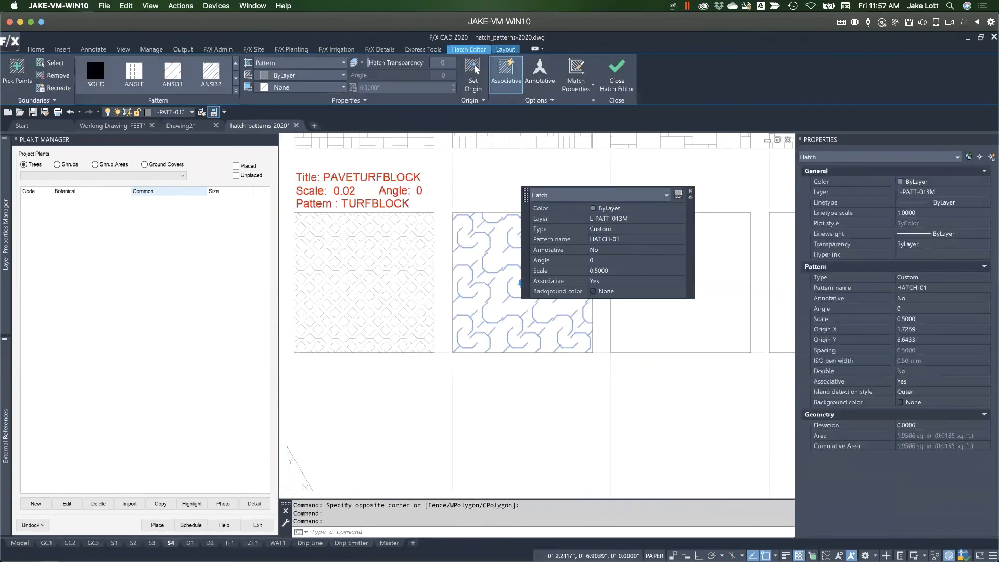
key("Delete")
Set the pattern scale of the PAVEPLAZATILEHF swatch's hatch to 0.3
scroll(458, 333, "down", 4)
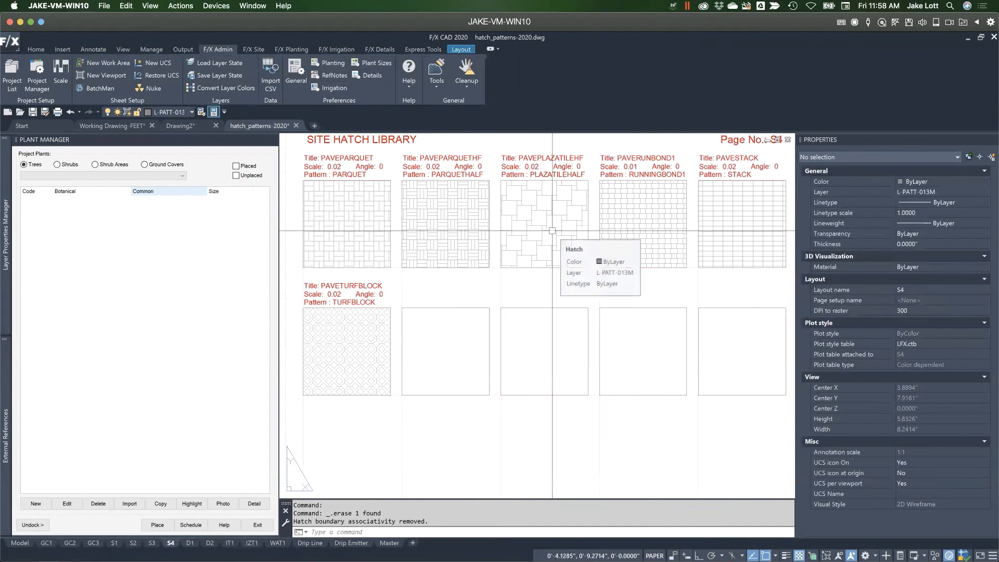
middle_click_drag(541, 228, 526, 289)
scroll(549, 270, "up", 4)
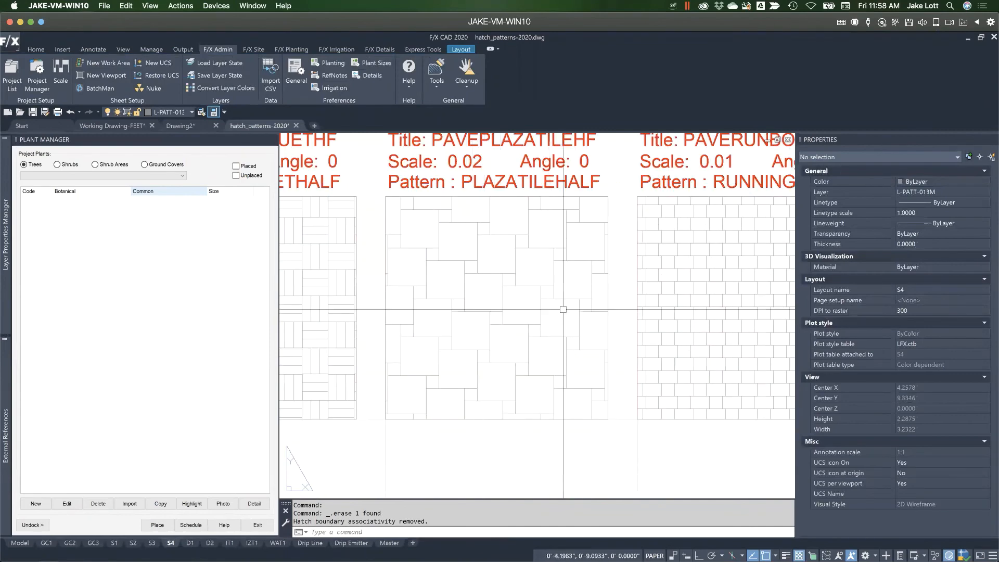
left_click(498, 277)
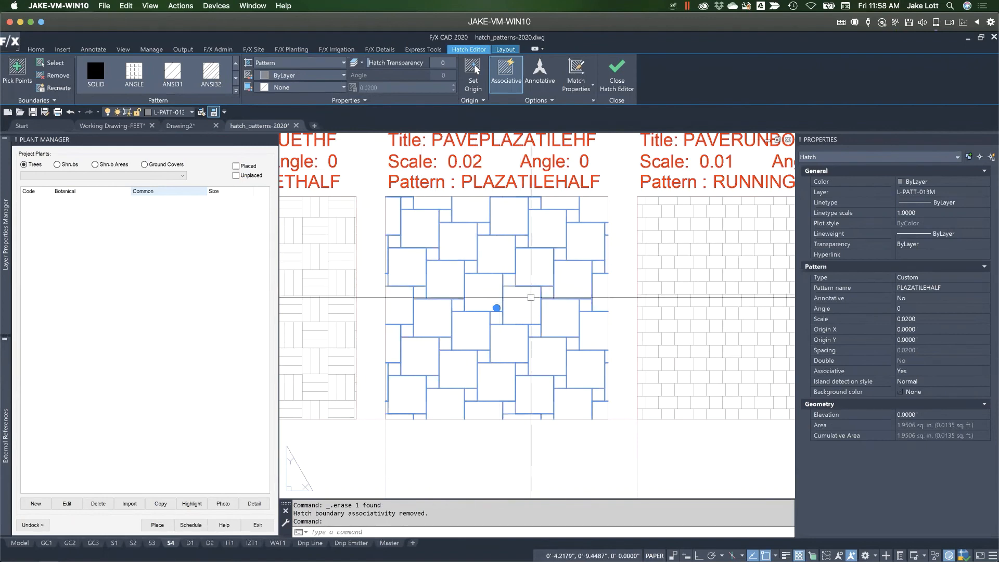
left_click(912, 319)
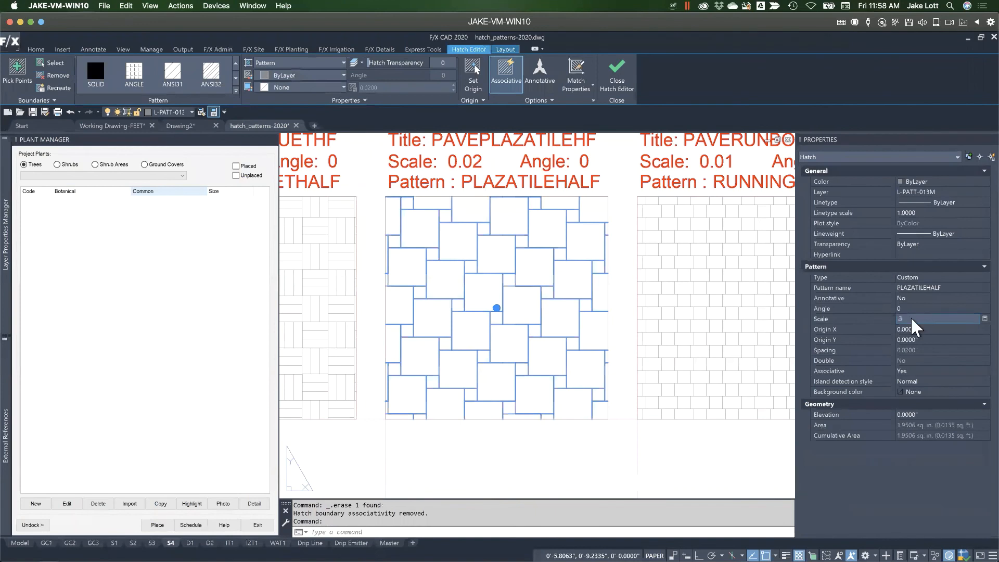
key("Return")
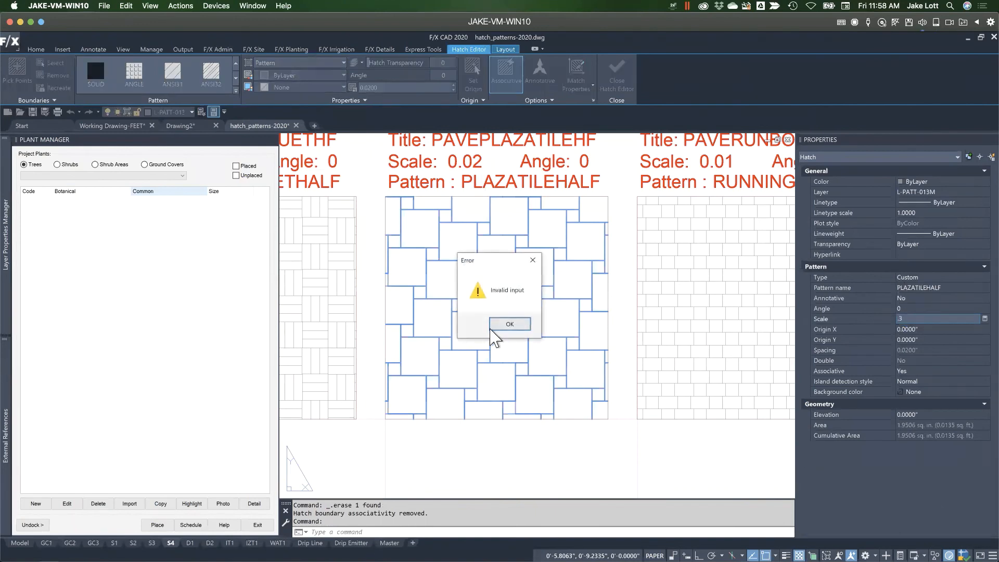
left_click(502, 324)
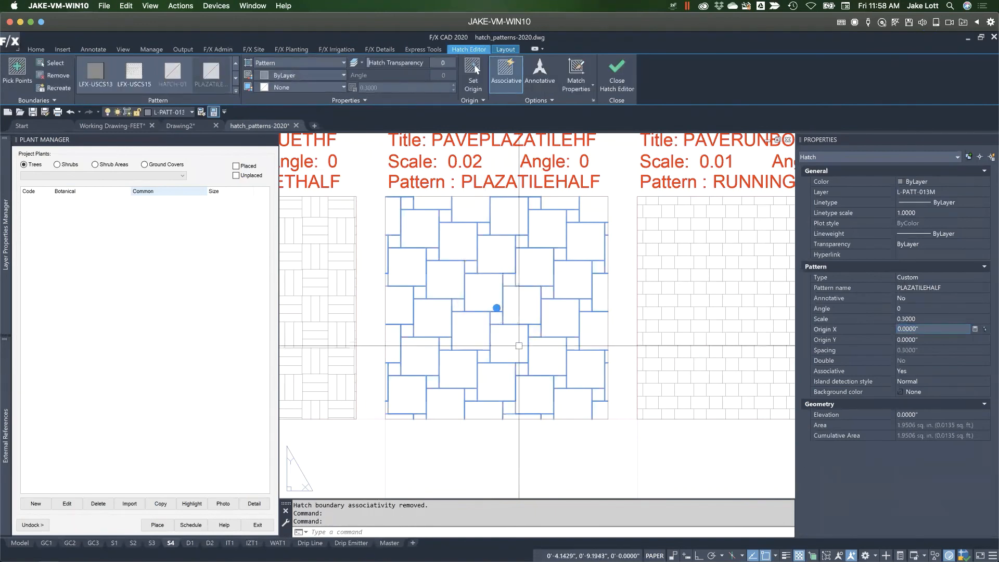
key("Escape")
scroll(509, 343, "down", 2)
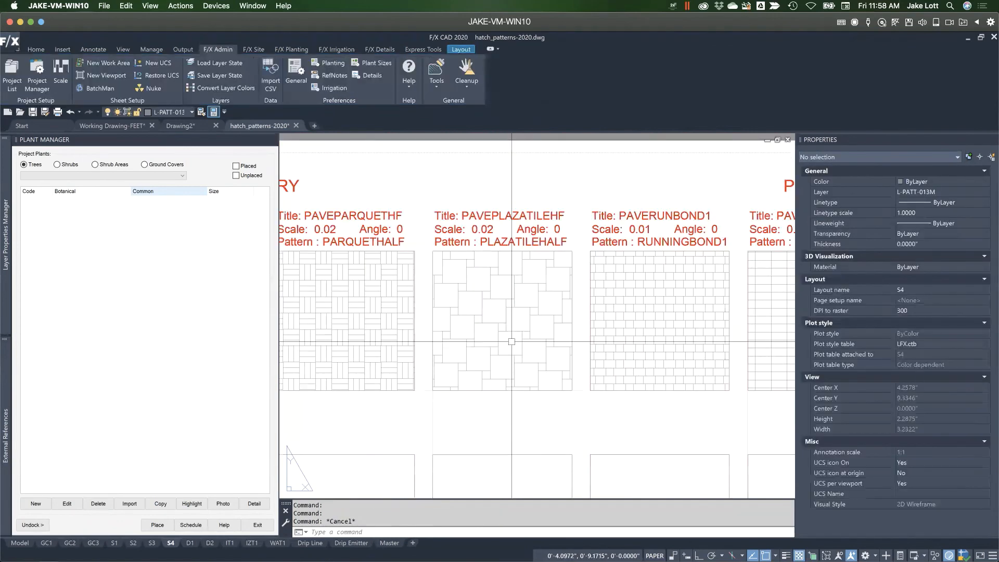
Set the pattern scale of the PAVEPARQUETHF swatch's hatch to 0.3
left_click(392, 322)
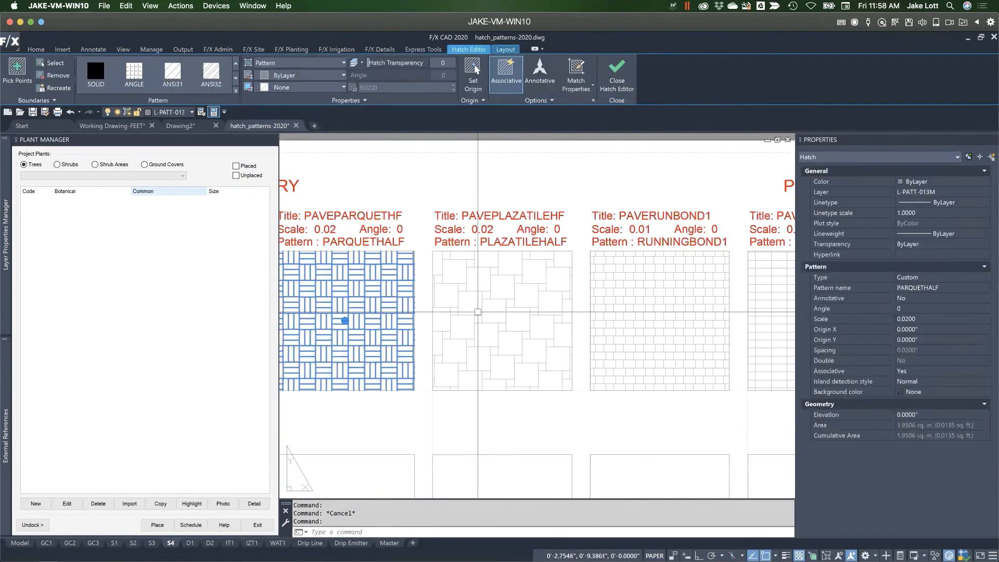
left_click(920, 318)
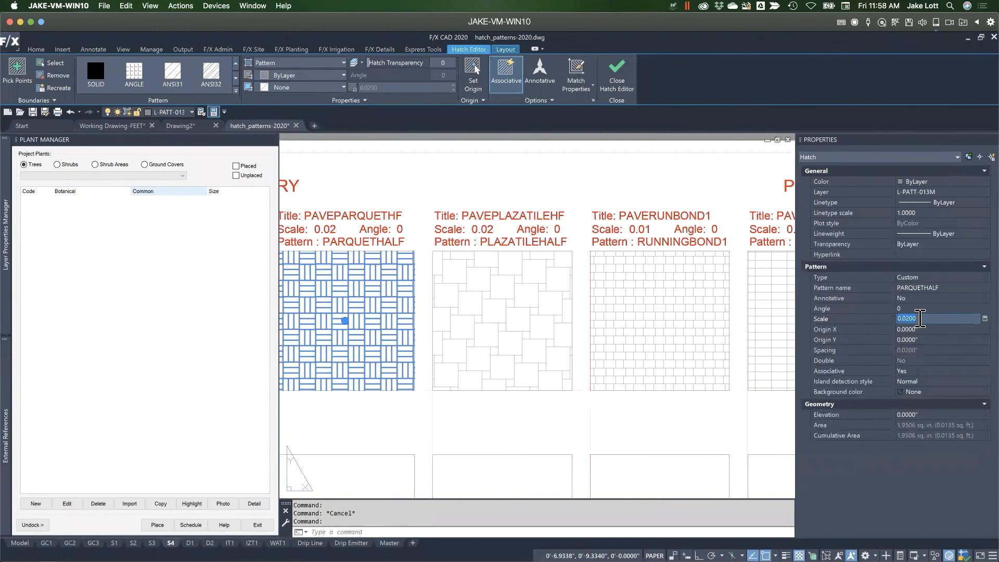
type(".3")
key("Return")
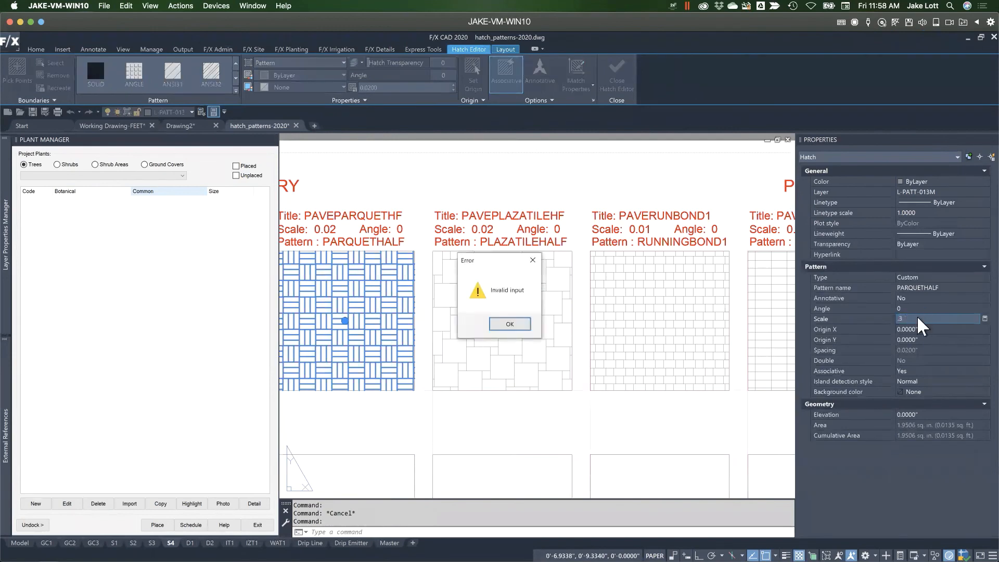
key("Return")
key("Escape")
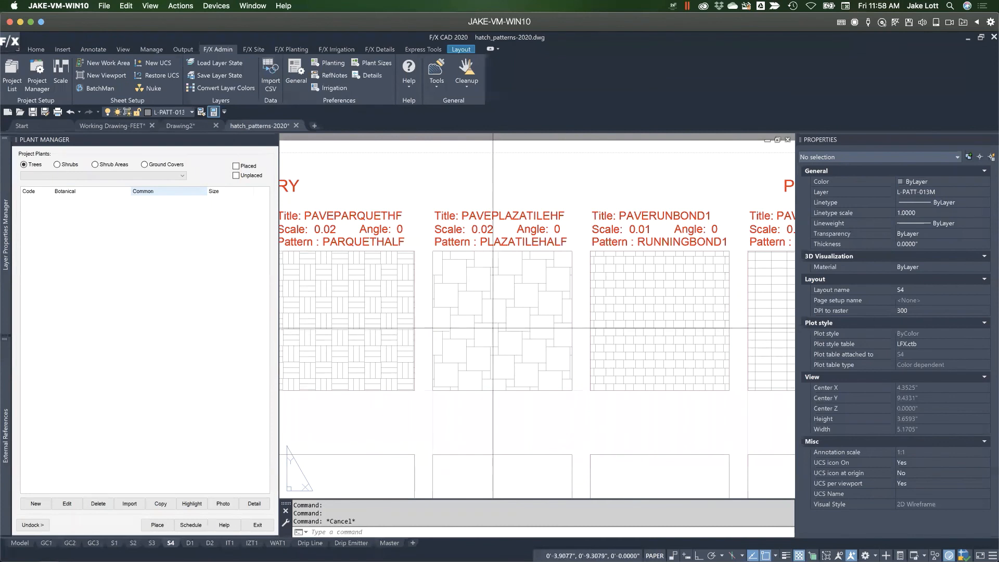
Inspect the pattern properties of the PAVEPLAZATILEHF swatch's hatch
left_click(494, 323)
left_click(489, 322)
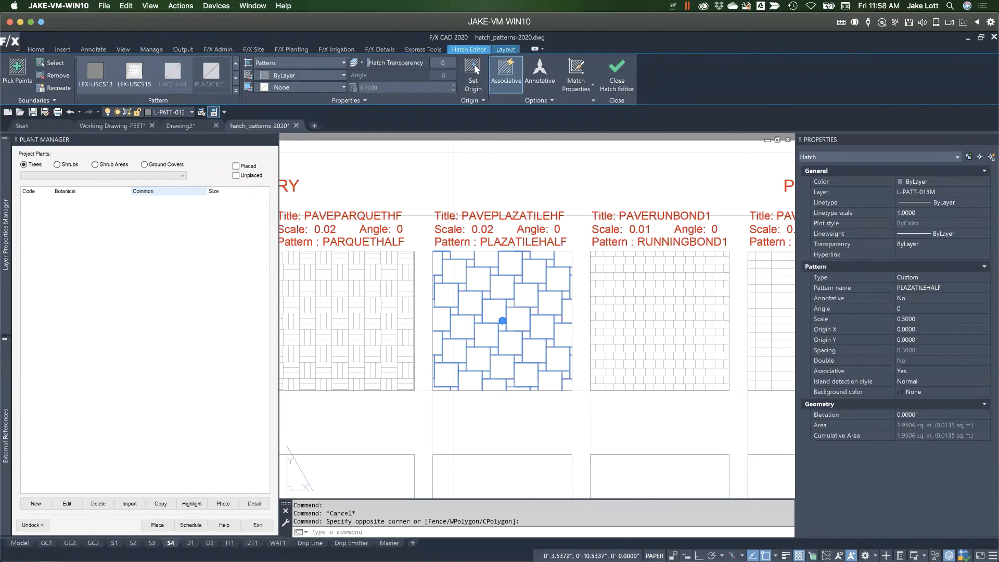
key("Escape")
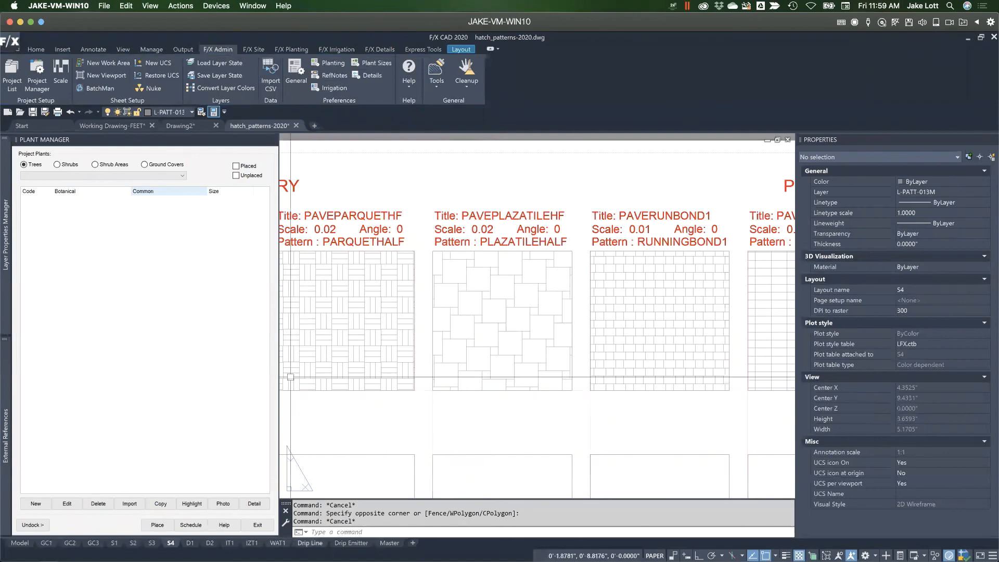
On the Drip Line layout, increase the scale of the DRIPLINE-11 swatch's hatch to 0.45
left_click(309, 542)
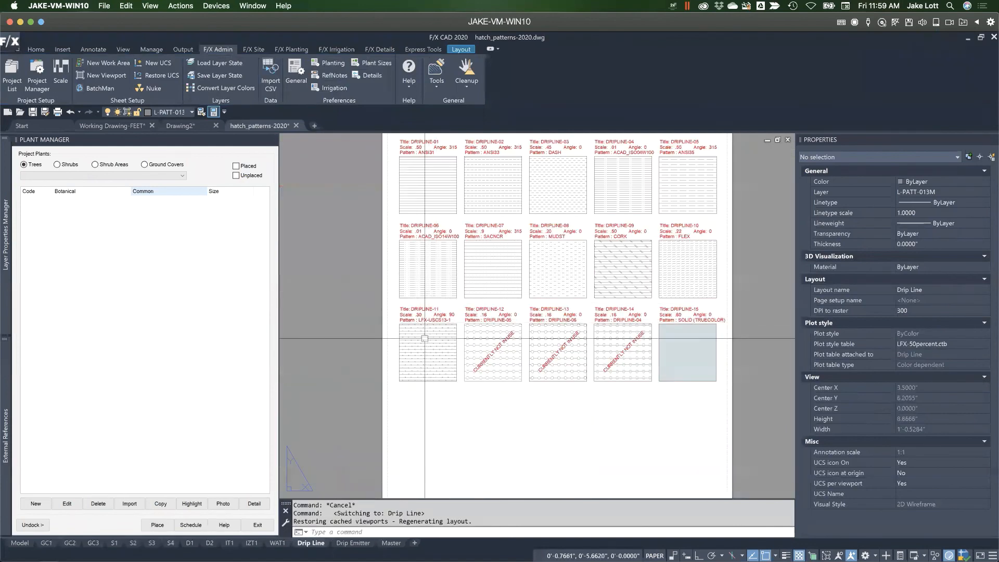
left_click(424, 338)
scroll(416, 331, "up", 2)
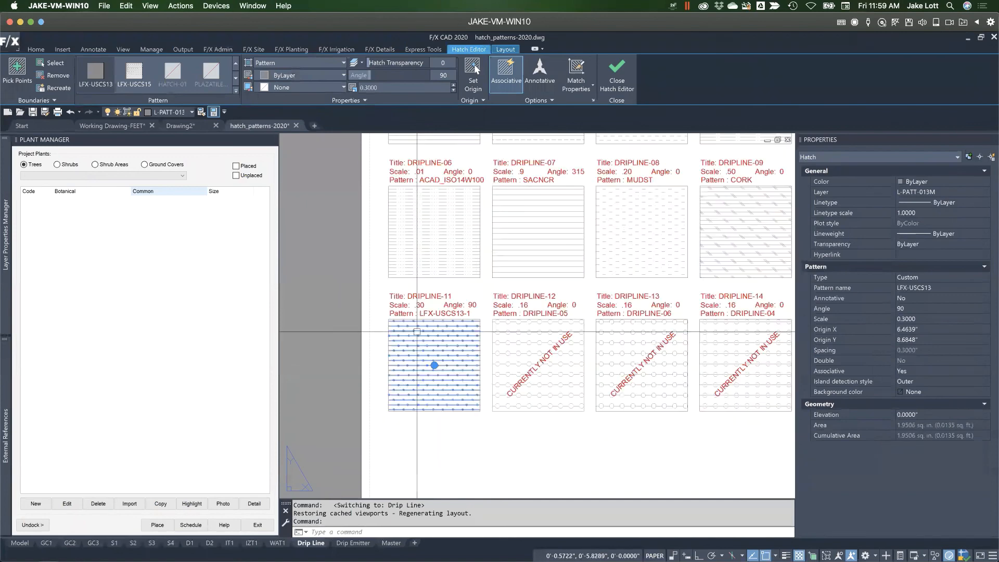
scroll(417, 332, "up", 4)
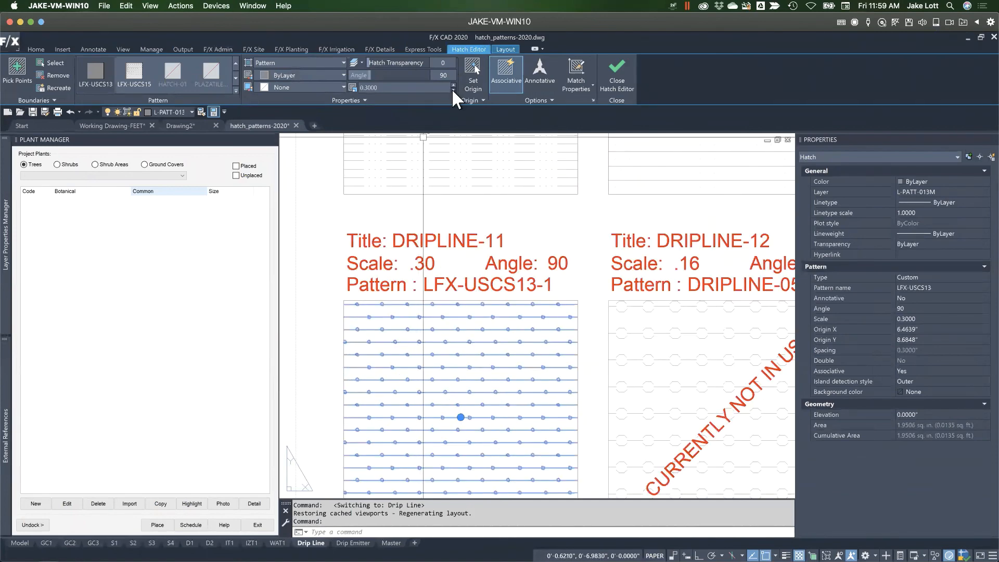
key("Escape")
left_click(393, 364)
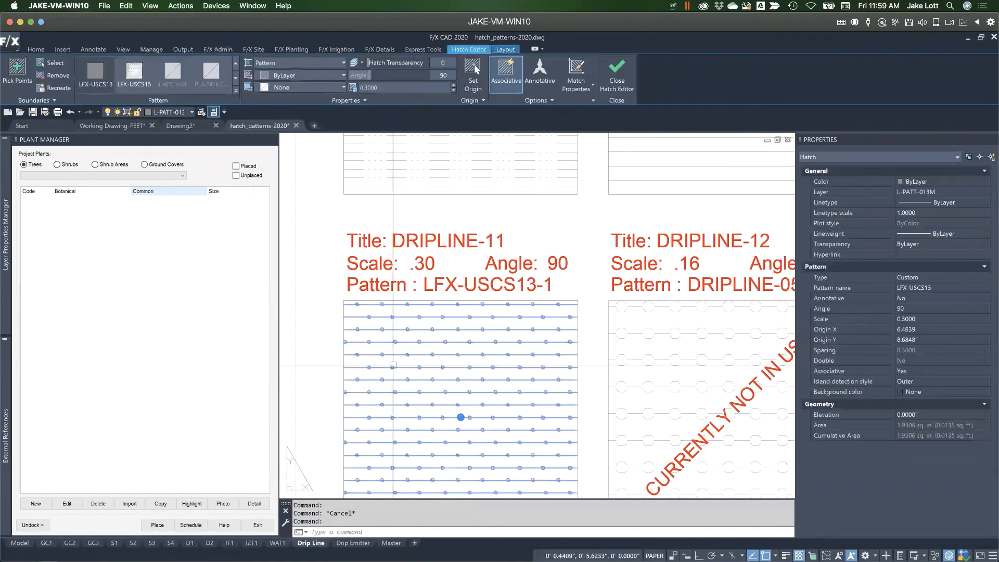
left_click(453, 85)
left_click(453, 85)
left_click(453, 84)
left_click(453, 84)
left_click(453, 85)
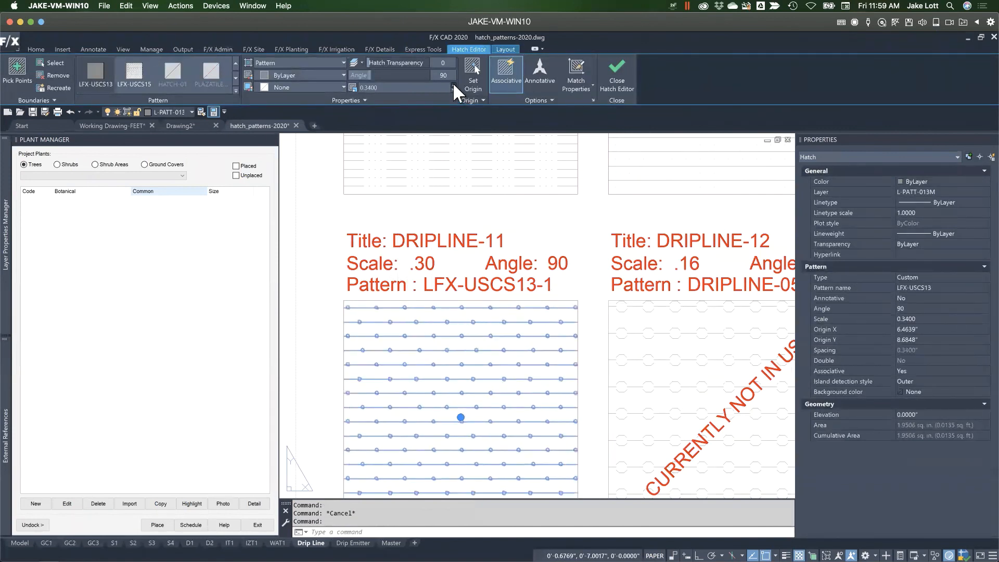
left_click(453, 84)
left_click(453, 84)
left_click(453, 84)
left_click(452, 83)
left_click(453, 83)
left_click(452, 83)
left_click(453, 83)
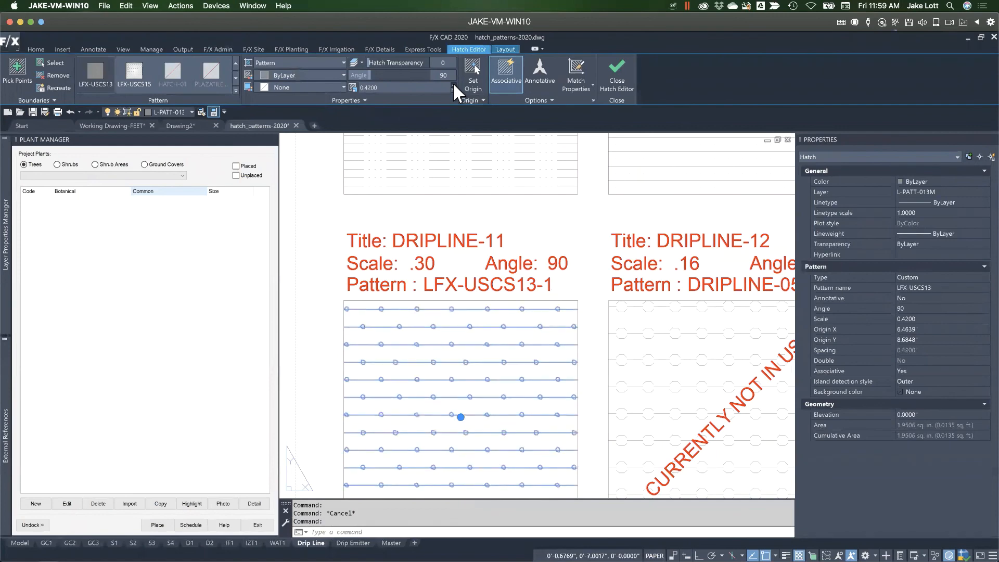
left_click(452, 83)
left_click(452, 83)
left_click(453, 84)
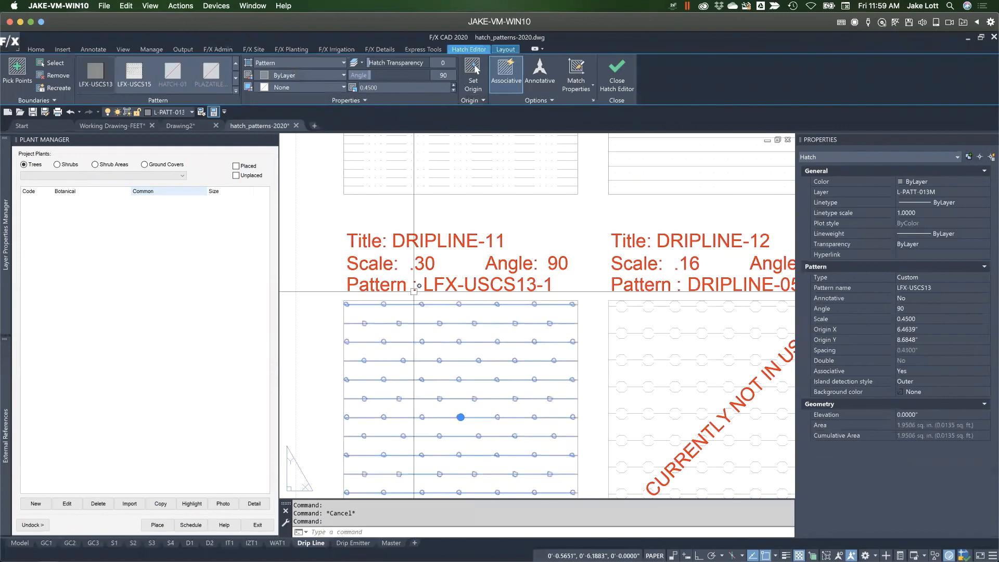
key("Escape")
scroll(436, 322, "up", 4)
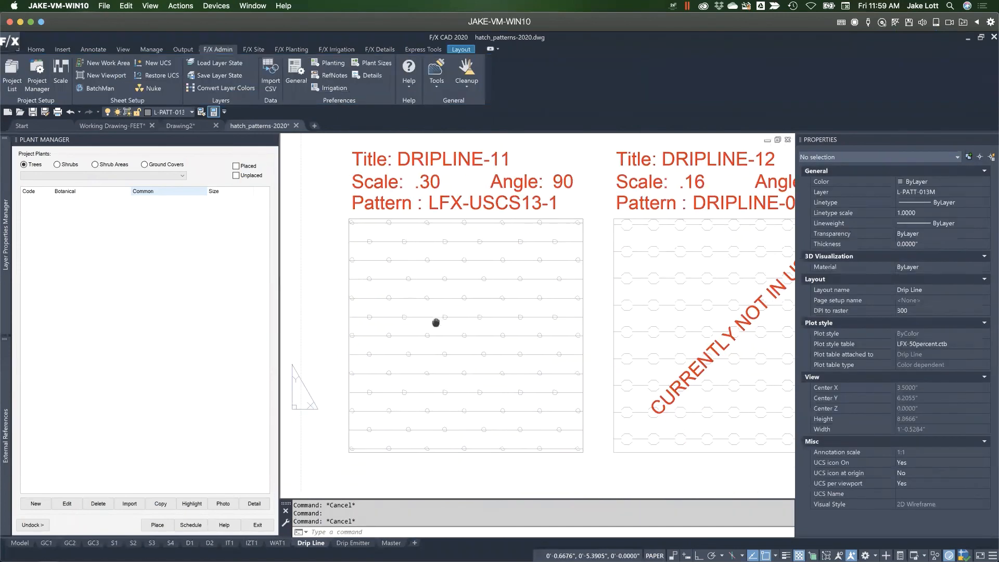
scroll(436, 322, "up", 2)
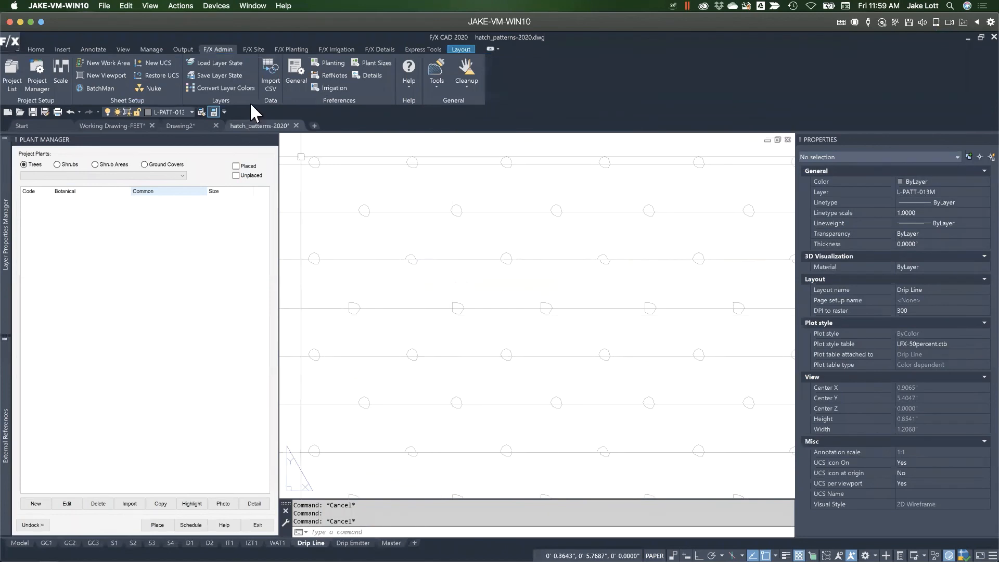
Save the DRIPLINE-11 hatch to the SITE hatch library as LFX-USCS13, with scale 0.45, rotation 90 and no layer
left_click(252, 49)
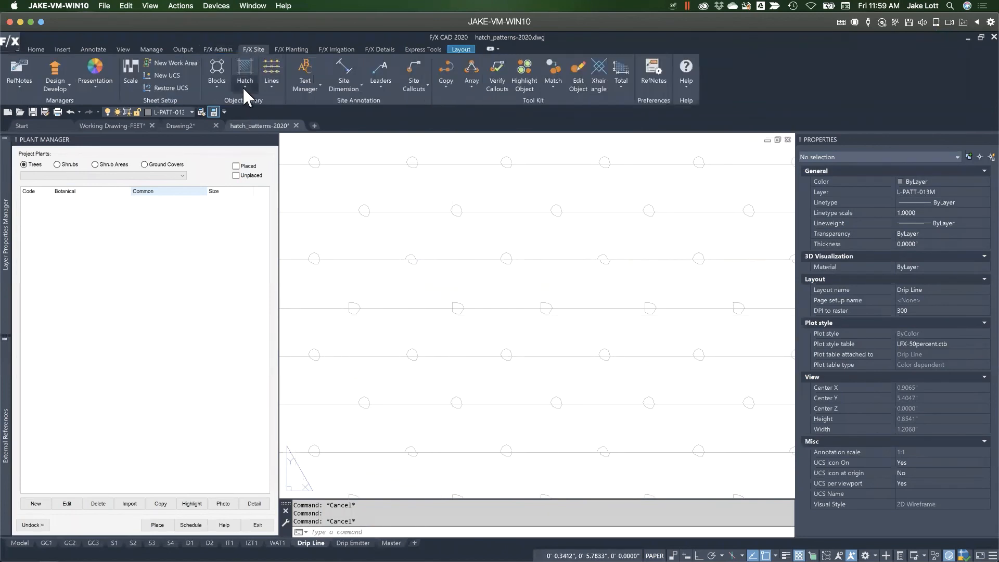
left_click(244, 86)
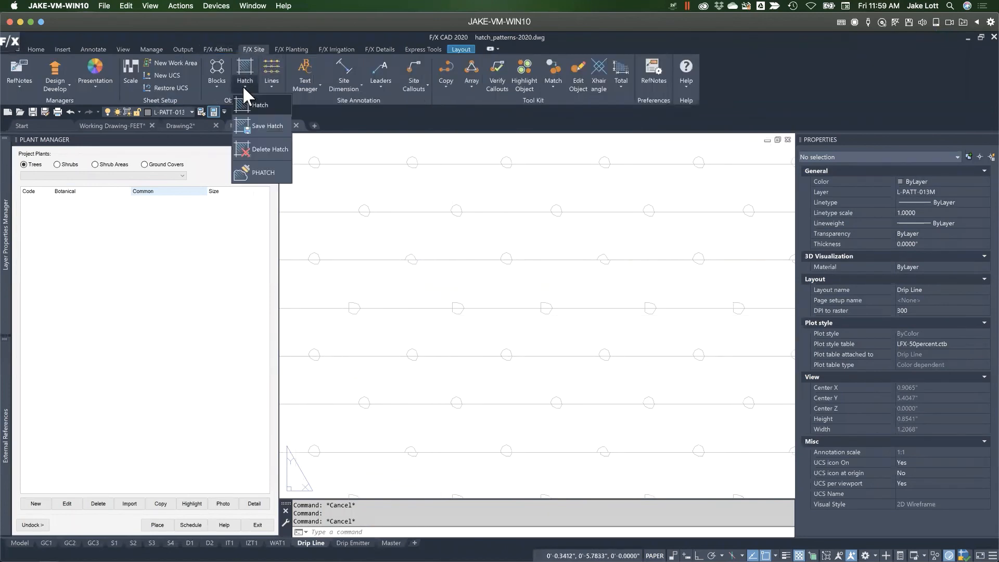
left_click(245, 126)
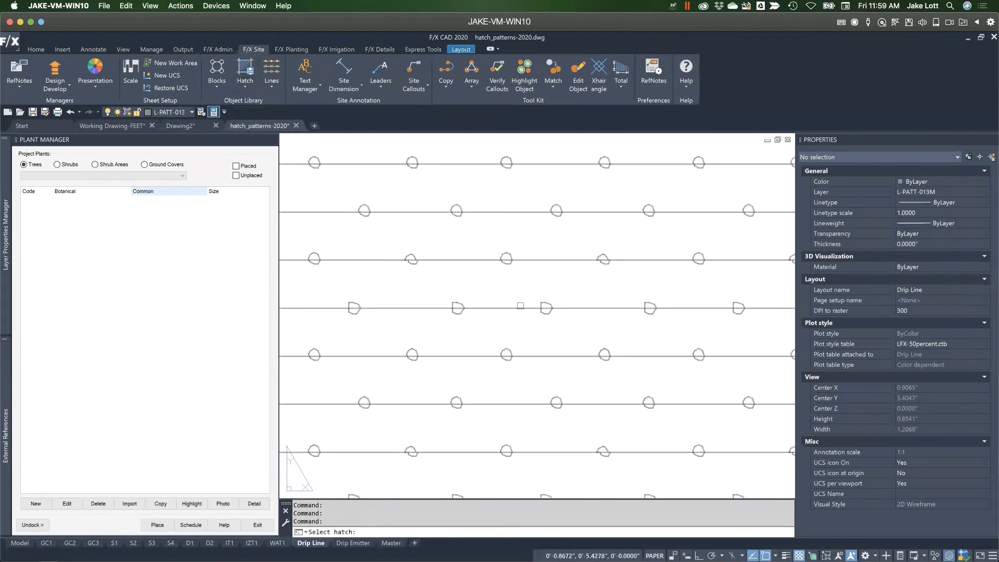
left_click(521, 306)
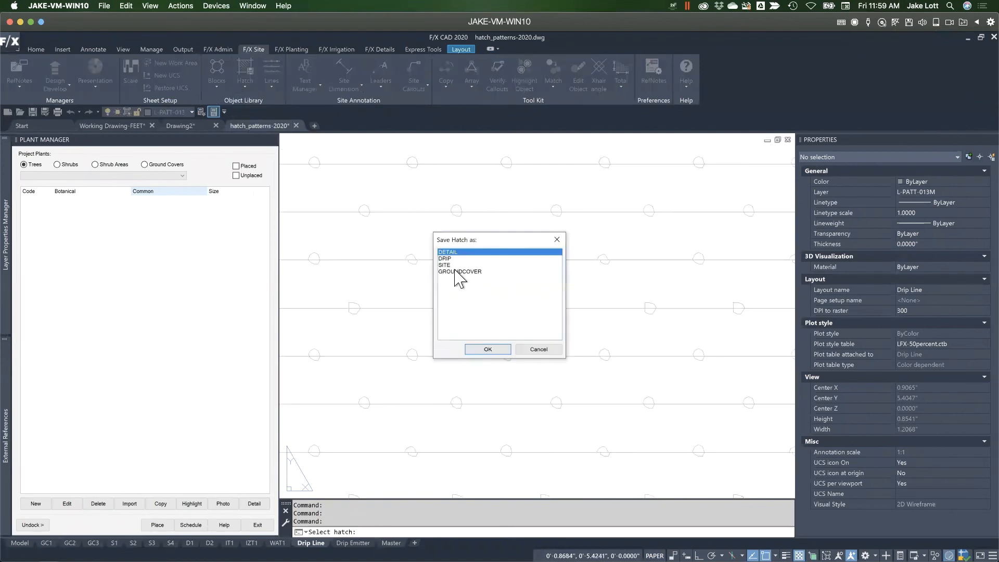
left_click(450, 264)
left_click(492, 355)
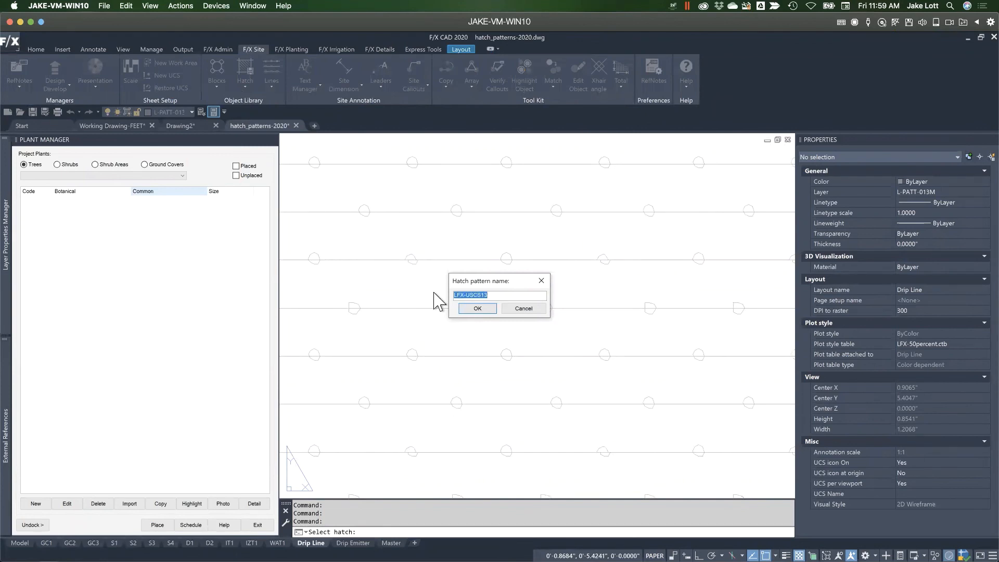
left_click(477, 308)
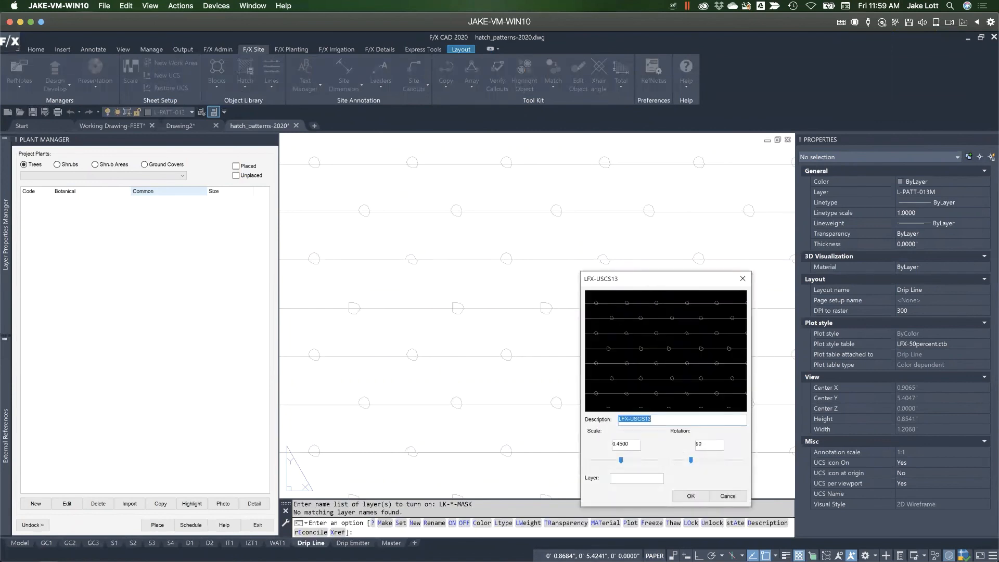
left_click_drag(705, 282, 555, 179)
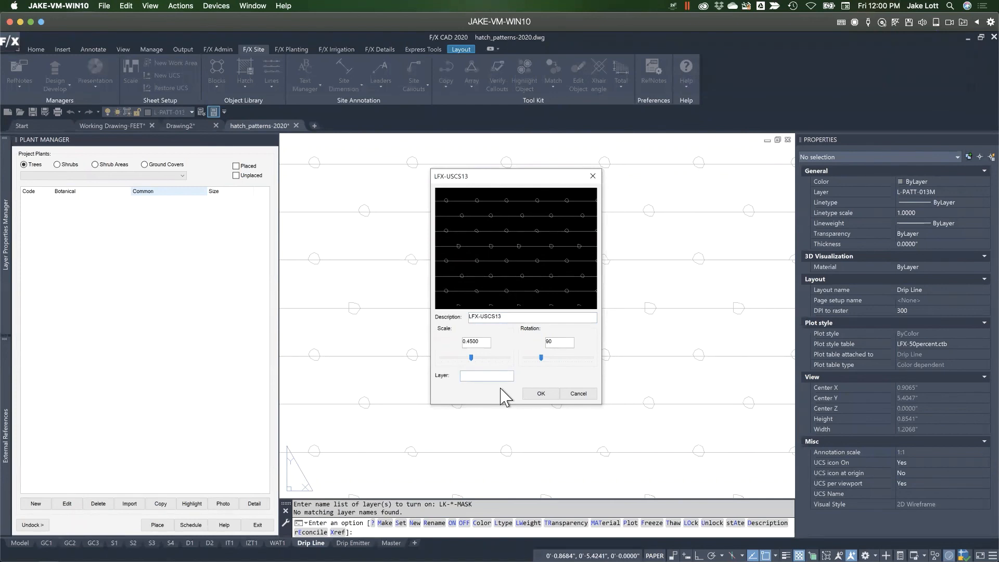
left_click(539, 394)
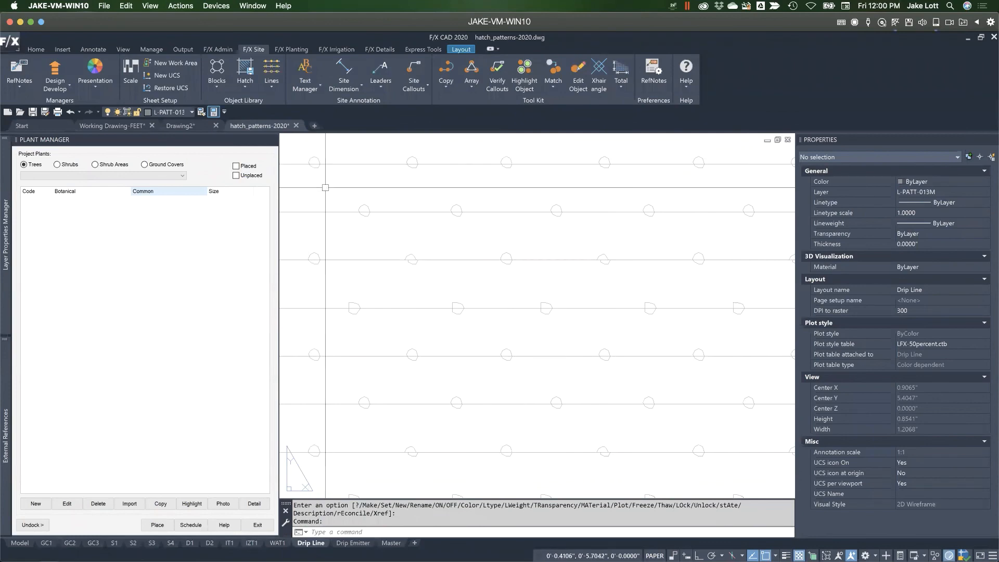
Switch to the Working Drawing-FEET drawing and choose the LFX-USCS13 hatch from the Site hatch library for placement
left_click(114, 125)
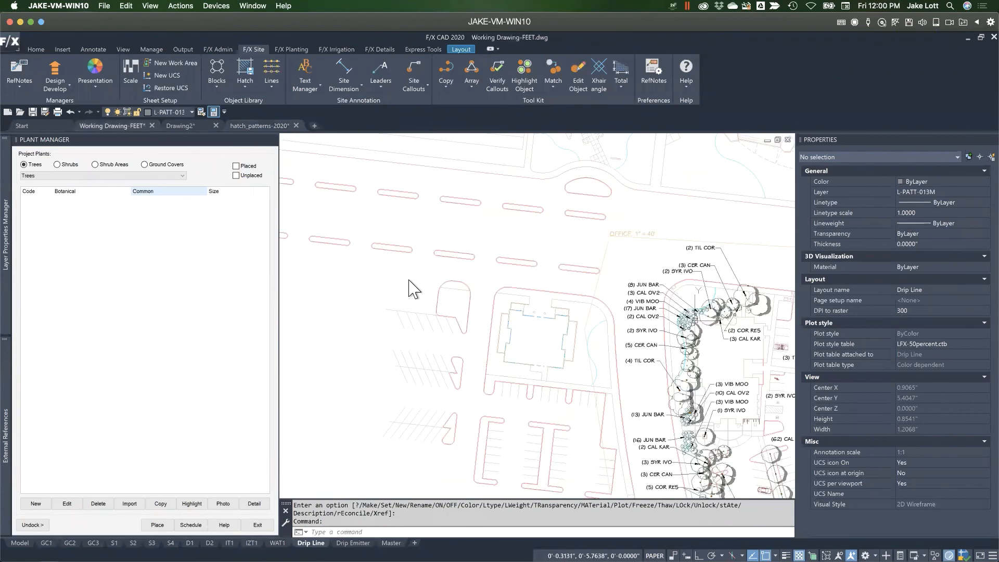
scroll(452, 294, "up", 5)
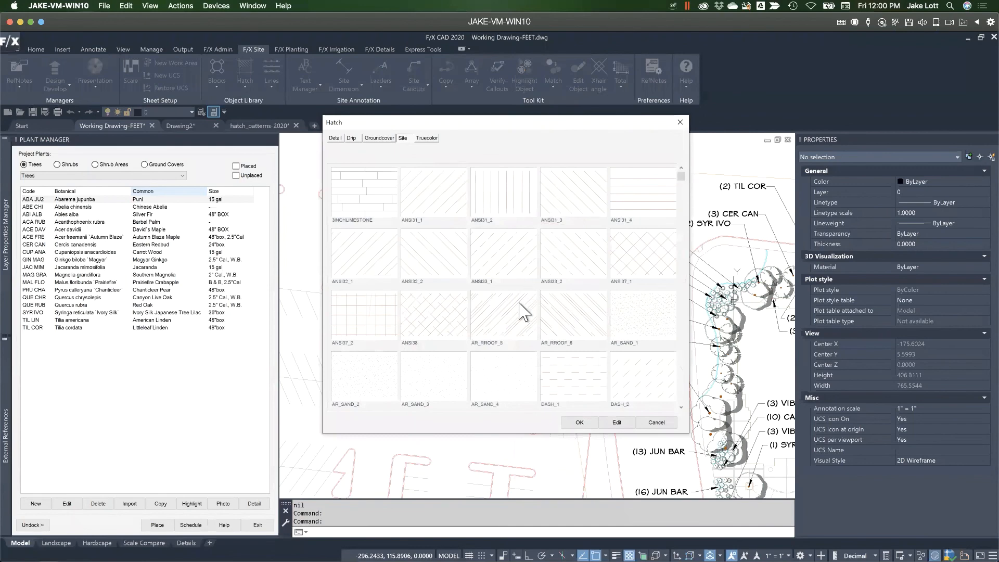
scroll(519, 309, "down", 4)
scroll(515, 317, "down", 10)
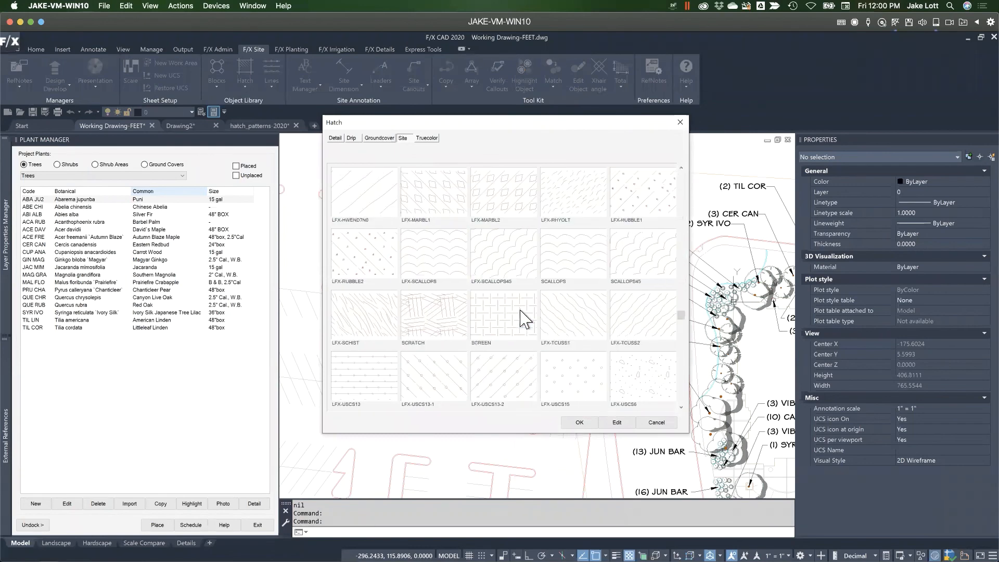
scroll(507, 323, "down", 1)
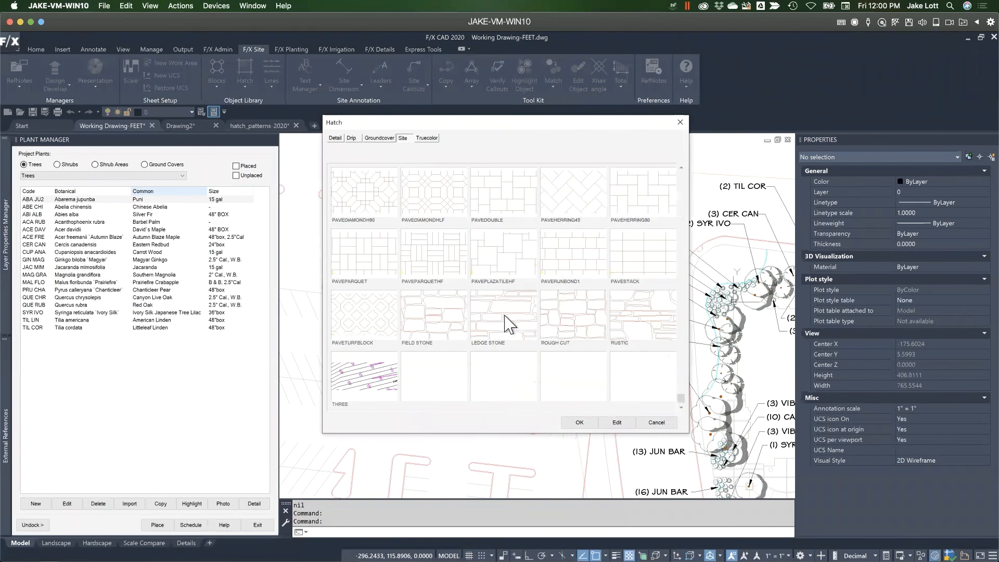
scroll(492, 347, "up", 1)
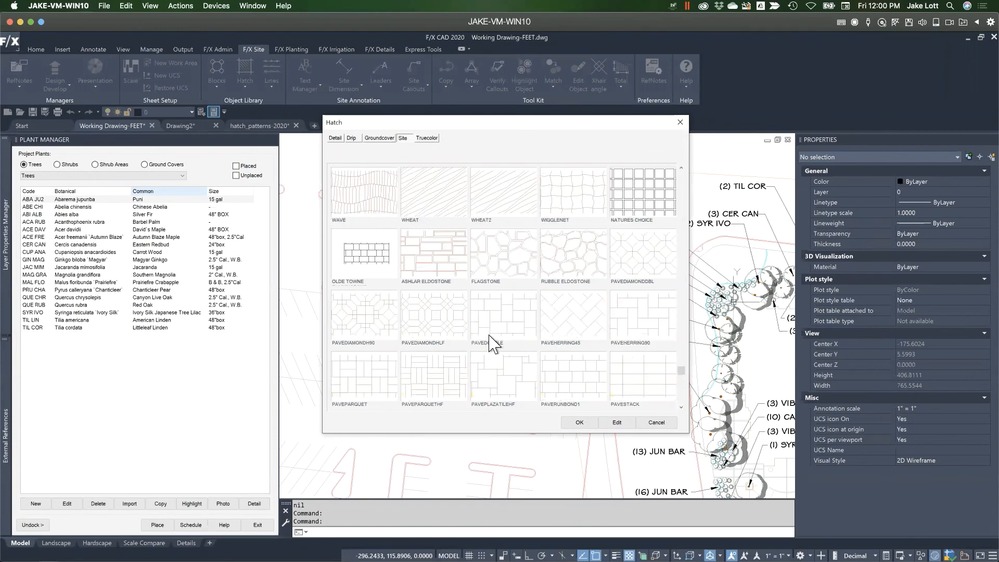
scroll(492, 345, "up", 1)
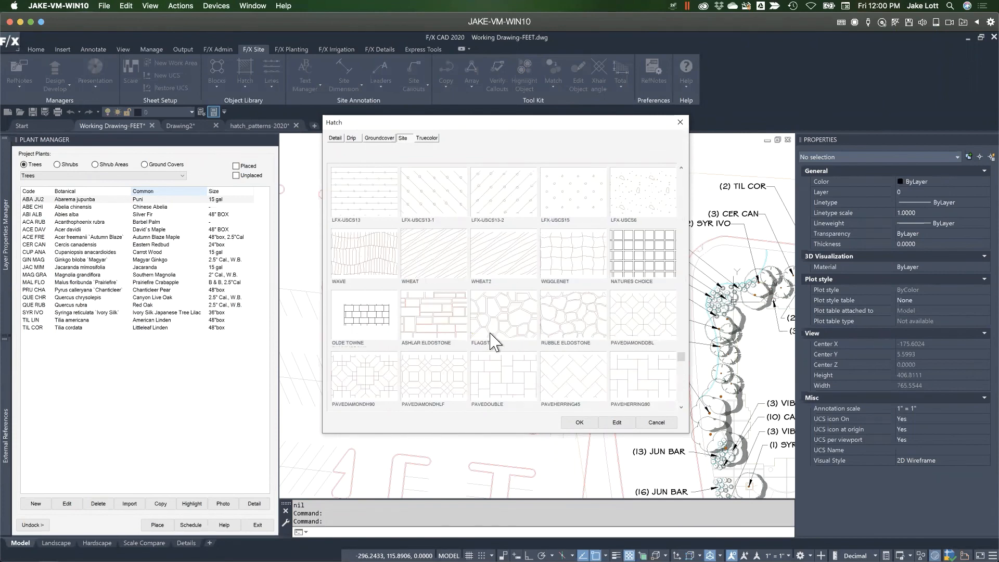
scroll(492, 340, "up", 5)
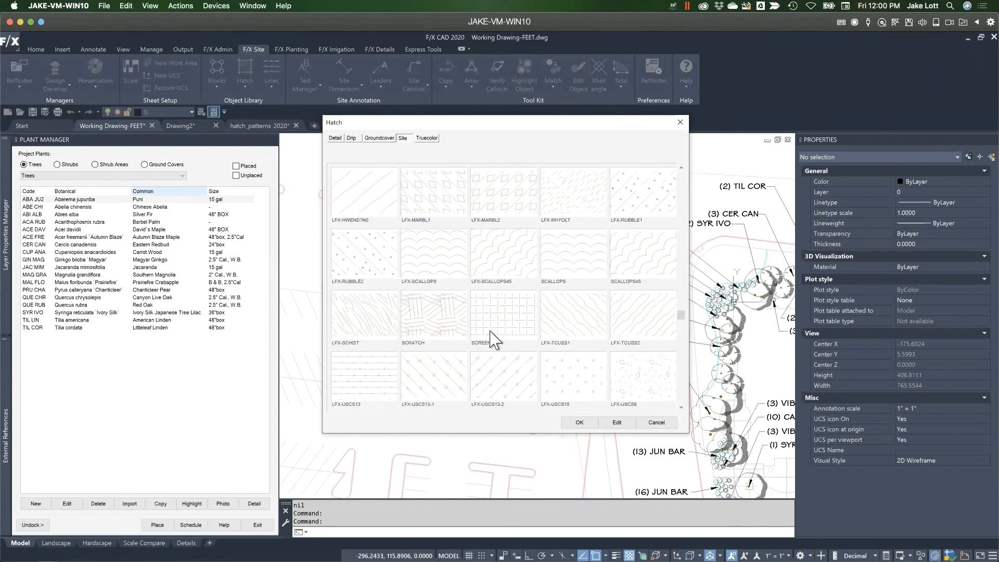
scroll(492, 341, "up", 6)
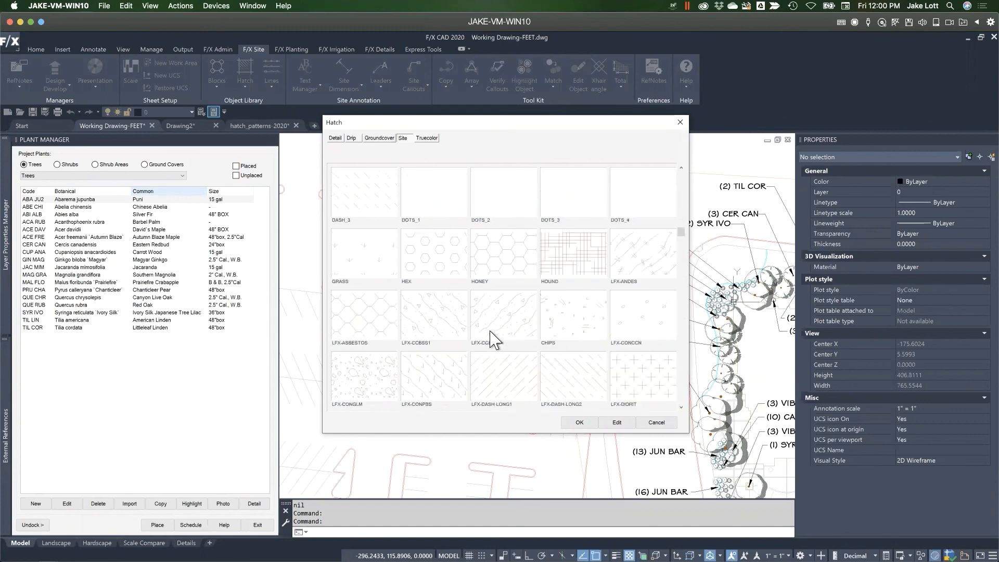
scroll(493, 340, "up", 3)
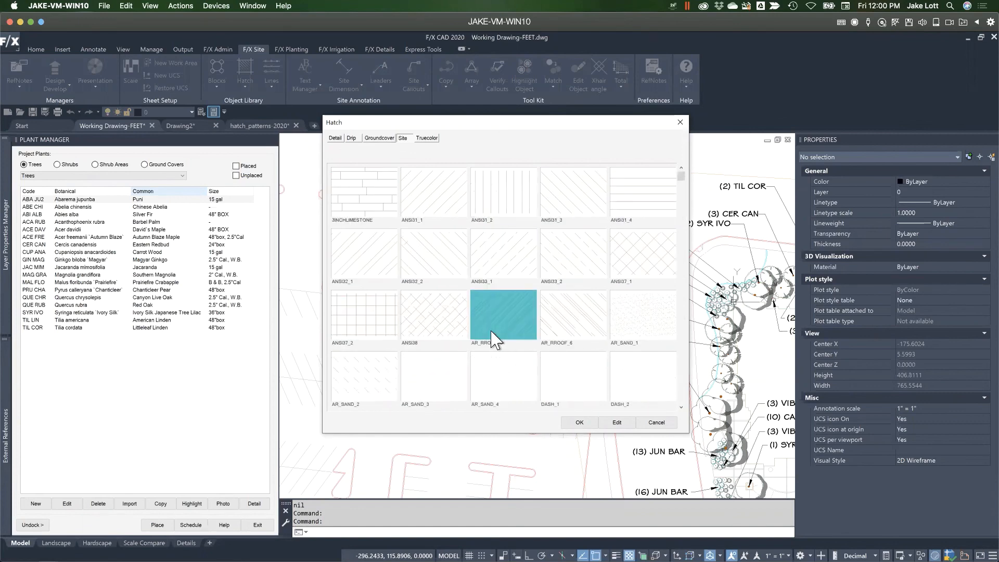
scroll(492, 341, "down", 6)
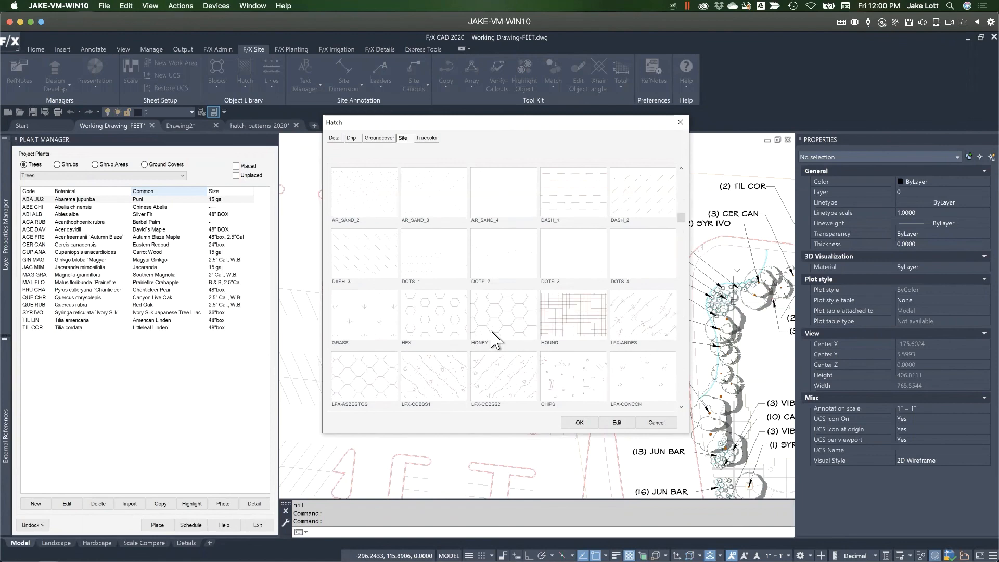
scroll(493, 341, "down", 4)
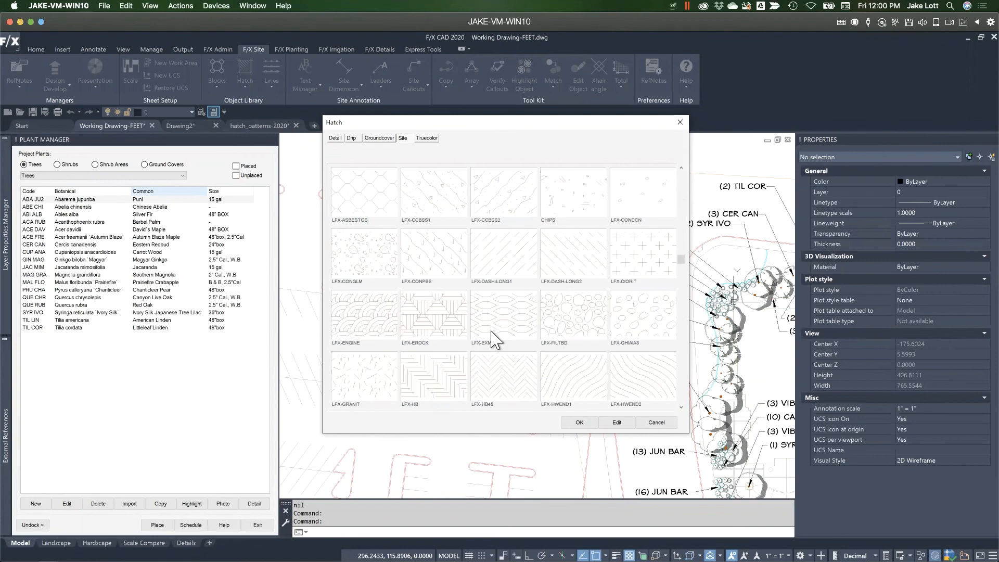
scroll(493, 341, "down", 3)
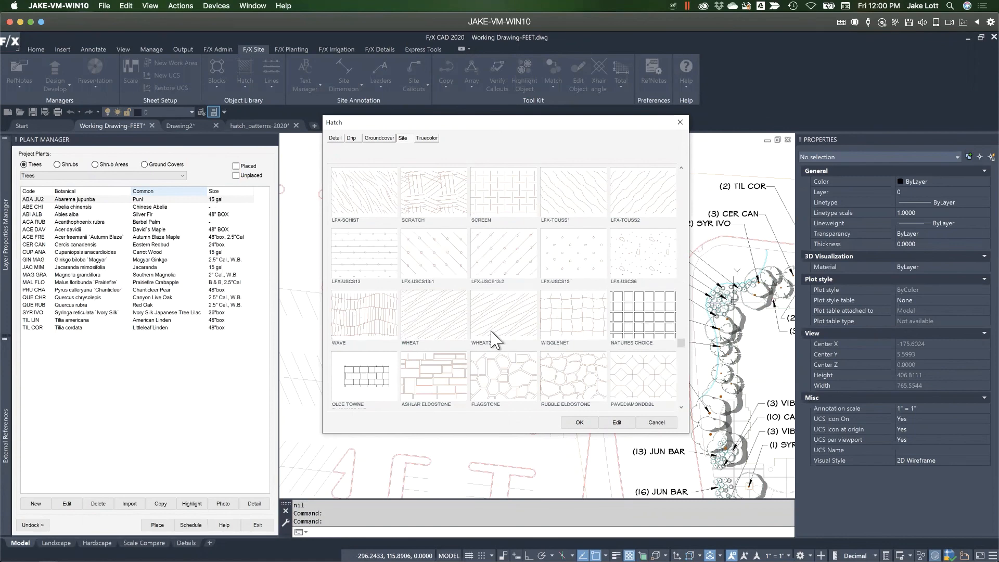
scroll(493, 341, "down", 1)
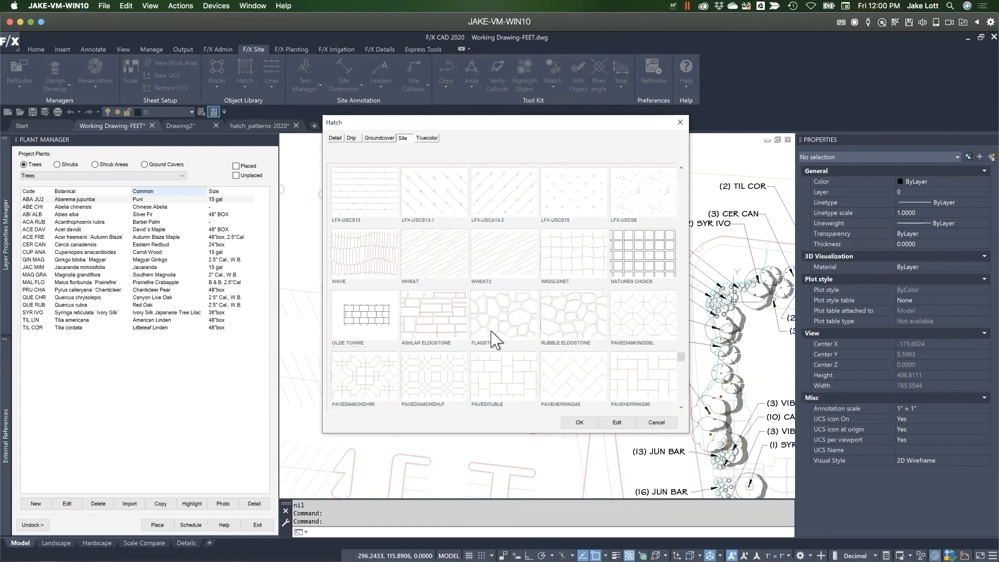
left_click(359, 192)
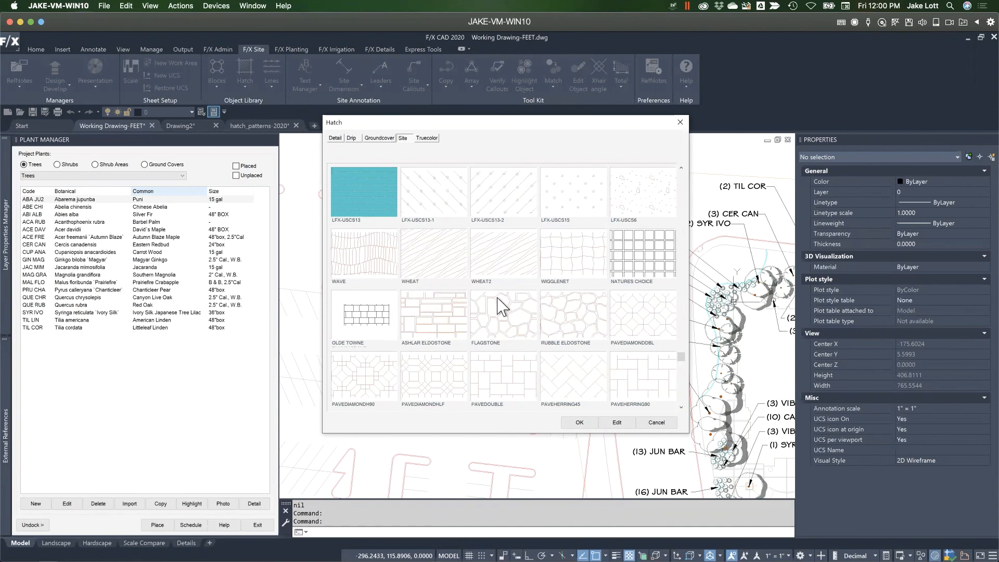
left_click(579, 422)
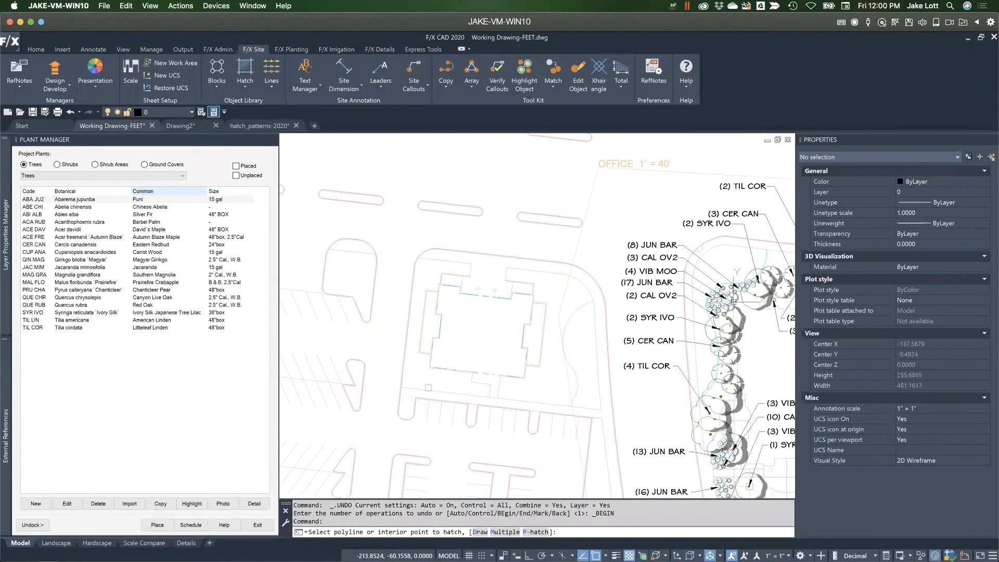
Draw a four-sided boundary just below the building's lower-left corner and fill it with the LFX-USCS13 hatch
key("Return")
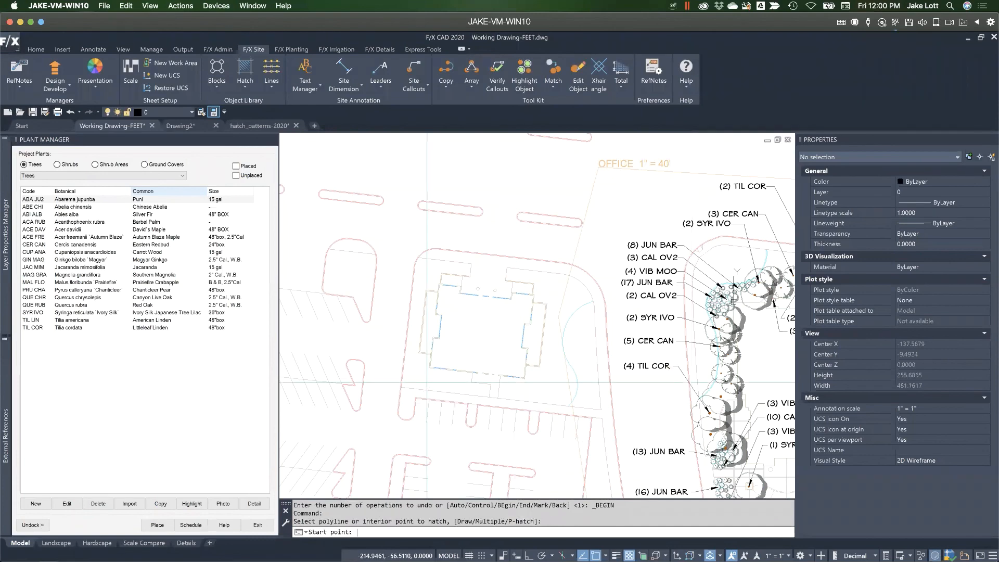
scroll(427, 388, "up", 2)
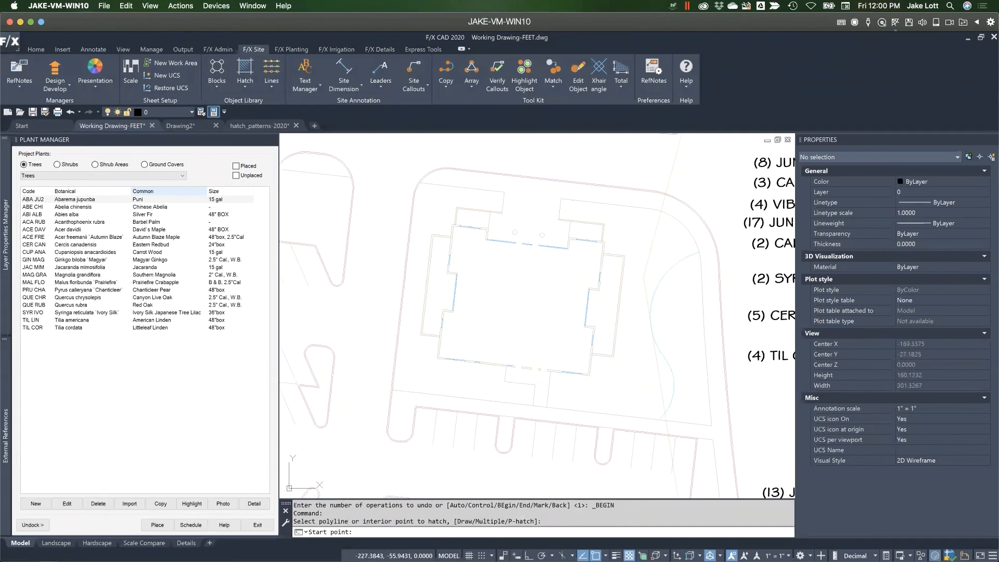
left_click(405, 381)
scroll(504, 402, "up", 2)
left_click(513, 394)
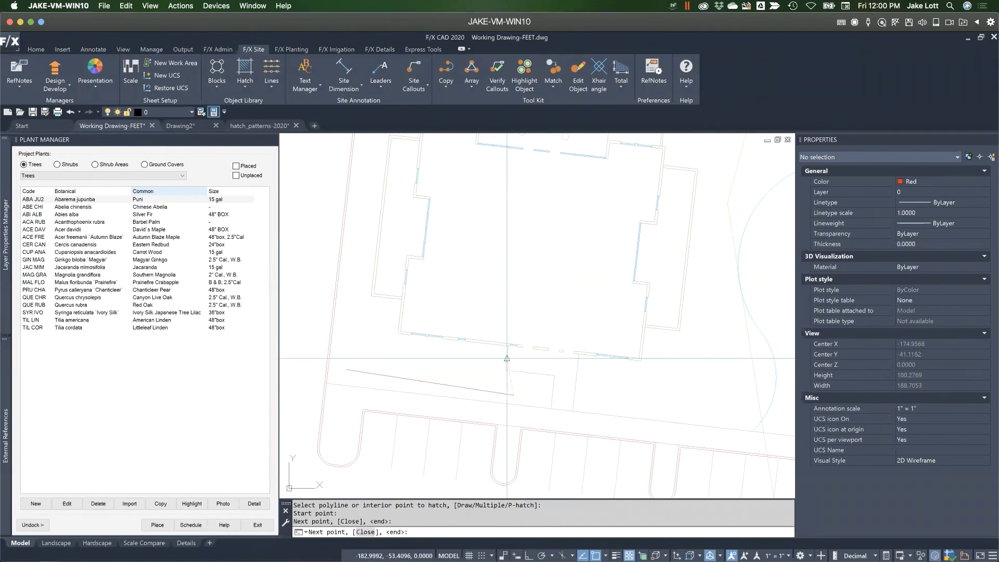
left_click(508, 345)
left_click(388, 327)
key("Return")
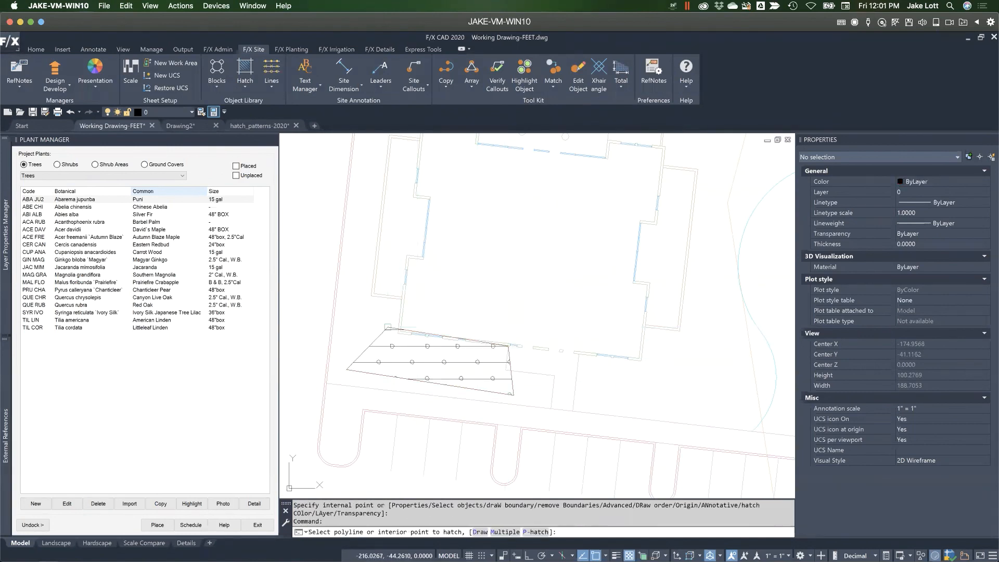
key("Return")
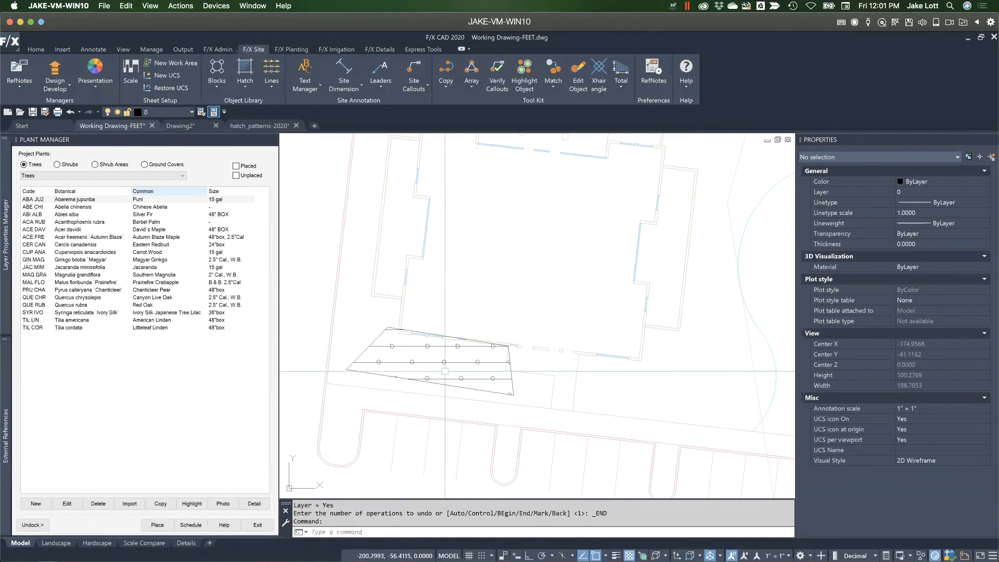
Return to the hatch_patterns-2020 drawing and examine the DRIPLINE swatches on the Drip Line layout
left_click(259, 125)
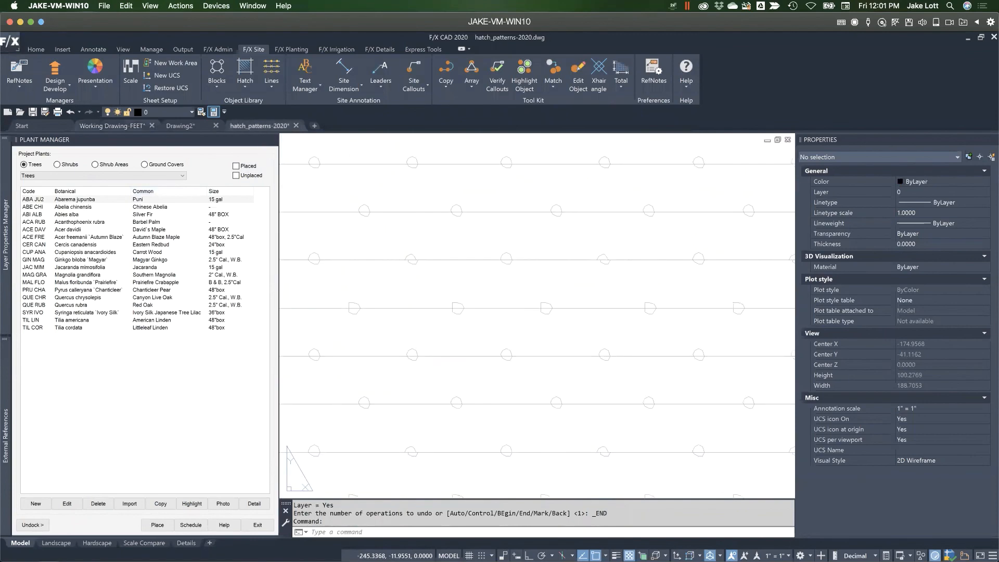
scroll(431, 290, "down", 5)
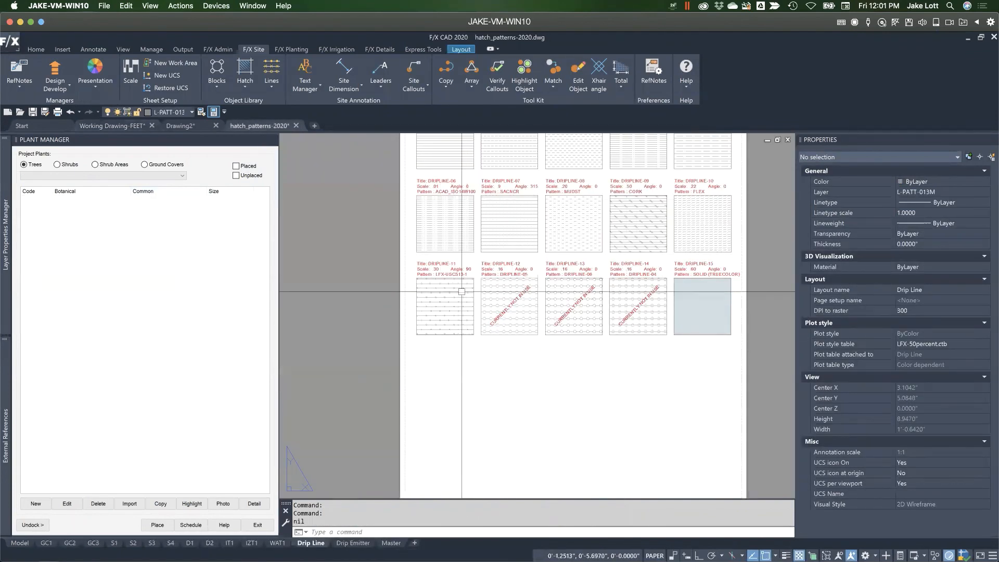
scroll(454, 308, "down", 2)
scroll(454, 309, "up", 2)
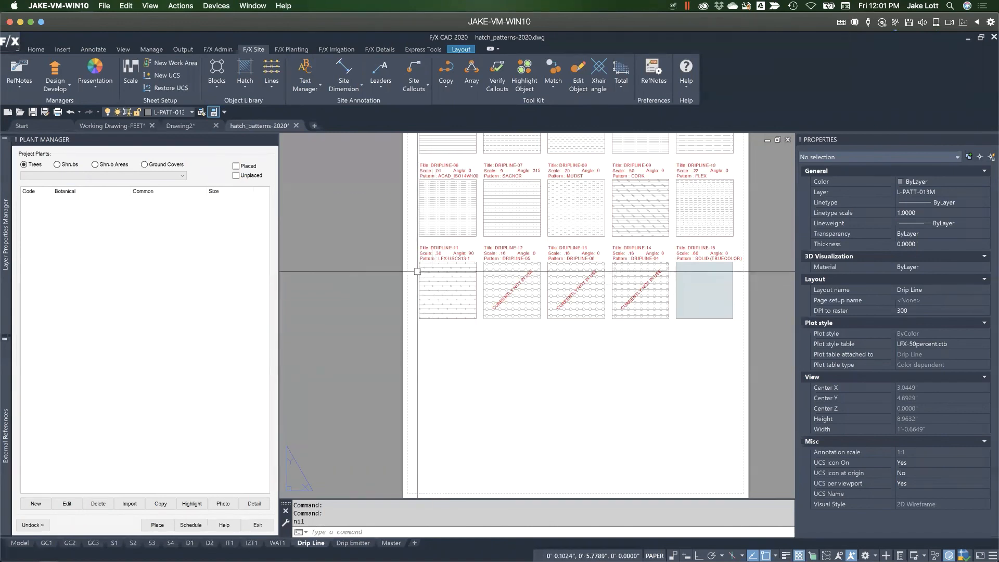
mouse_move(422, 267)
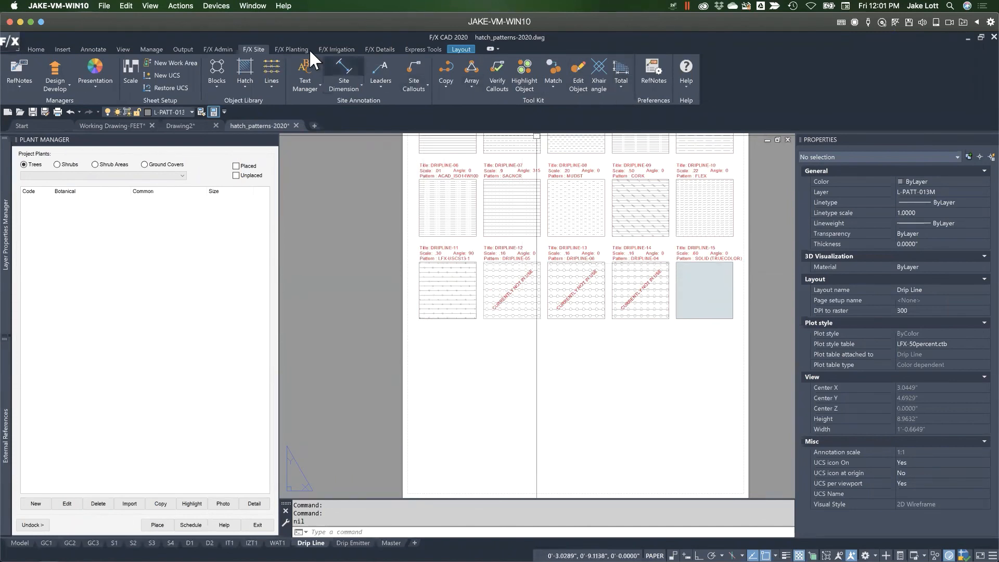
left_click(289, 49)
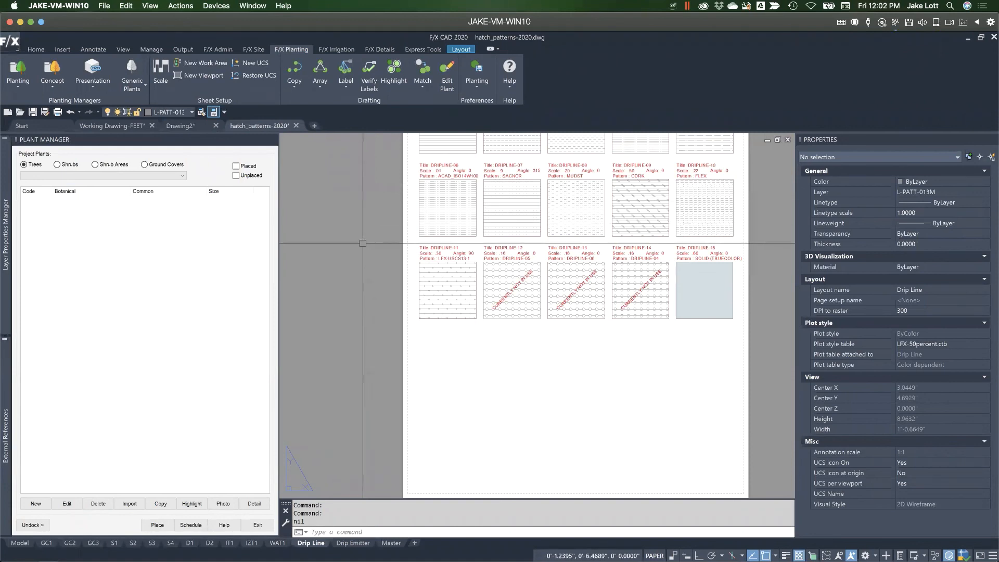
Open the Block Layer Colors settings from the general preferences and review the low-numbered color mappings
left_click(217, 48)
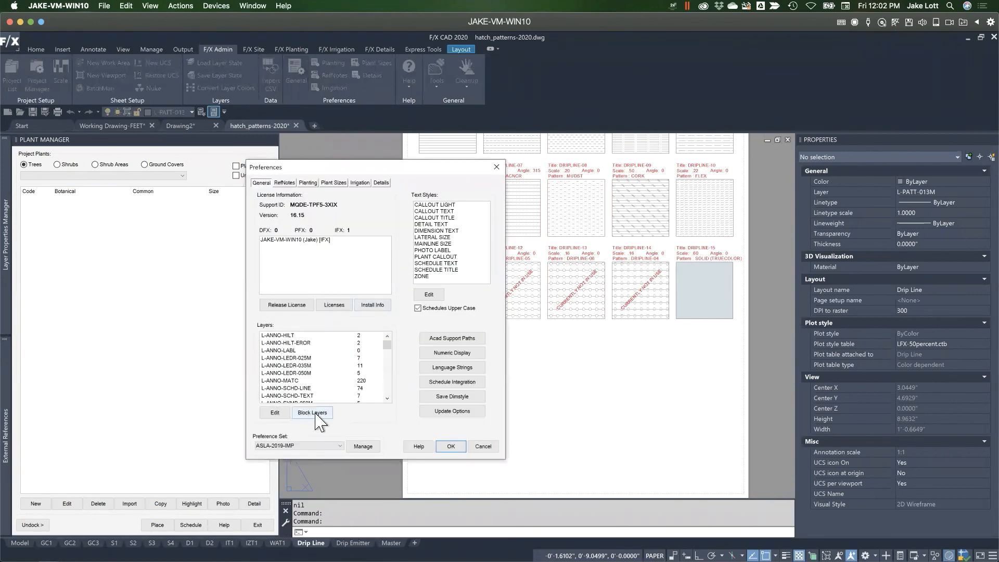
left_click(313, 413)
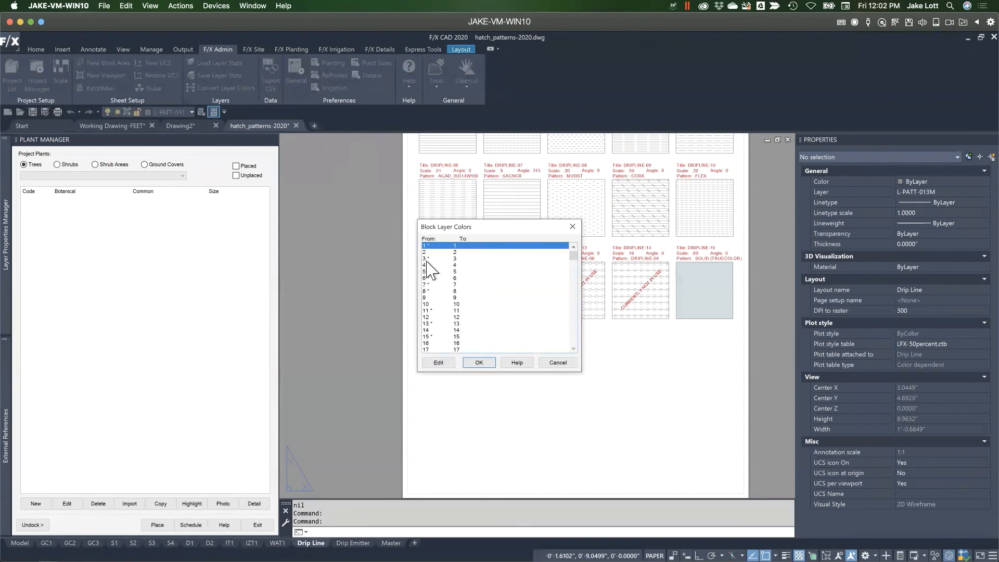
left_click(426, 258)
left_click(428, 271)
scroll(432, 313, "down", 1)
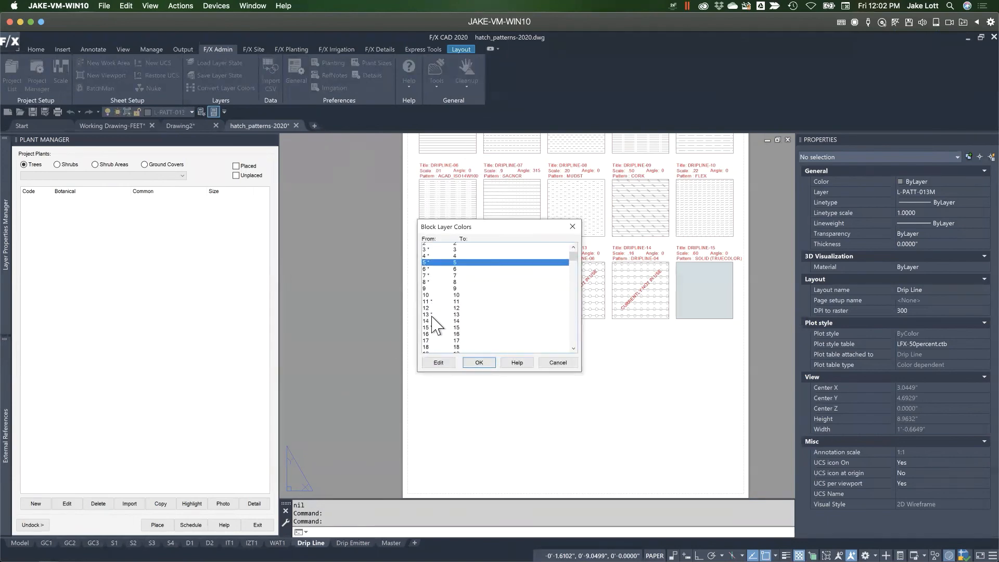
scroll(434, 325, "down", 3)
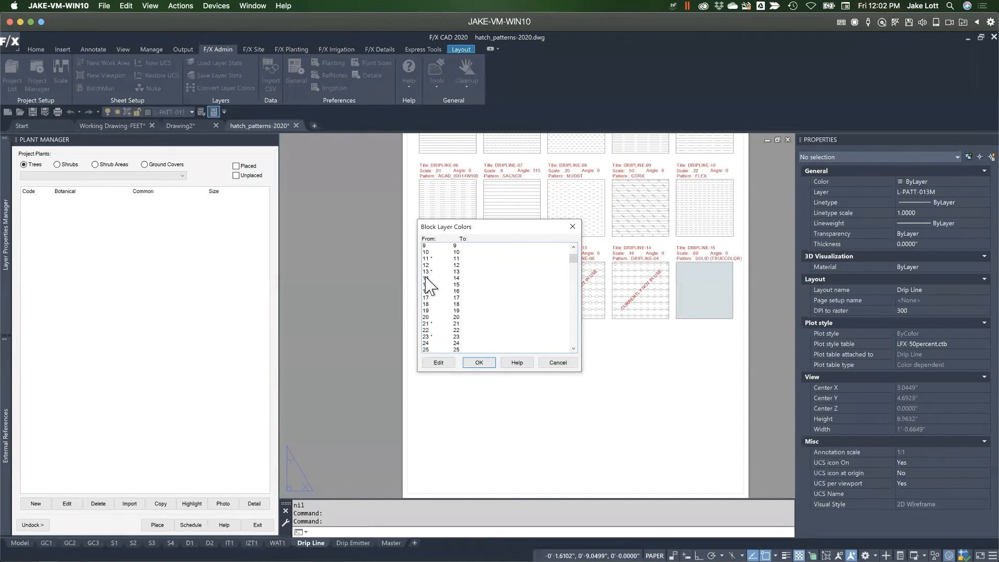
Map block layer color 15 to index color 160 and save the block layer color settings
left_click(427, 284)
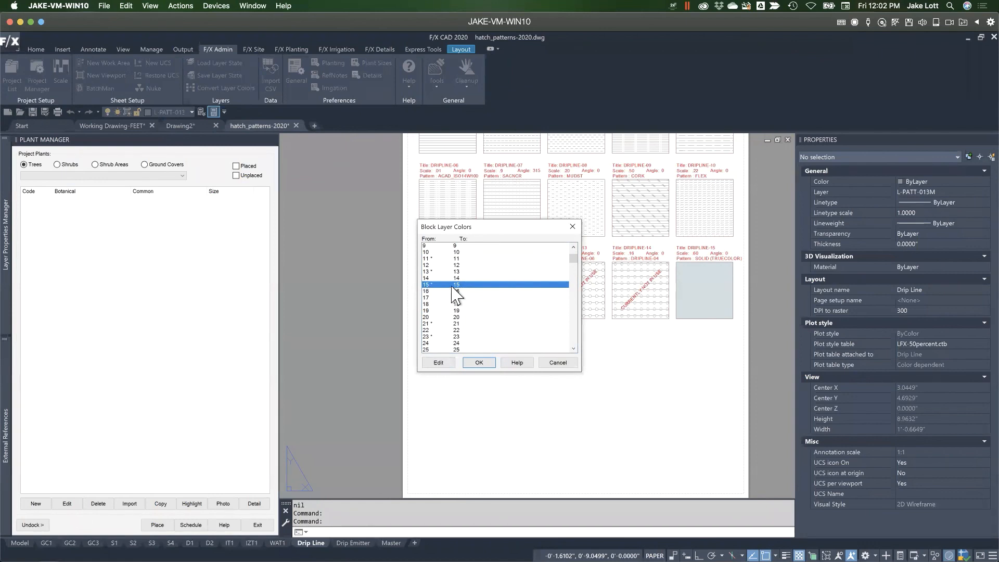
left_click(438, 361)
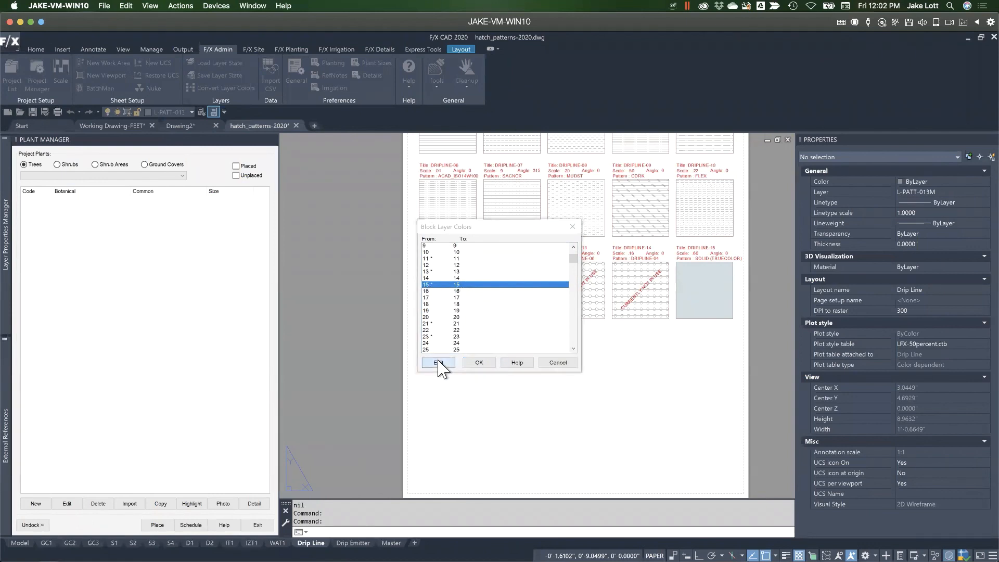
left_click(497, 268)
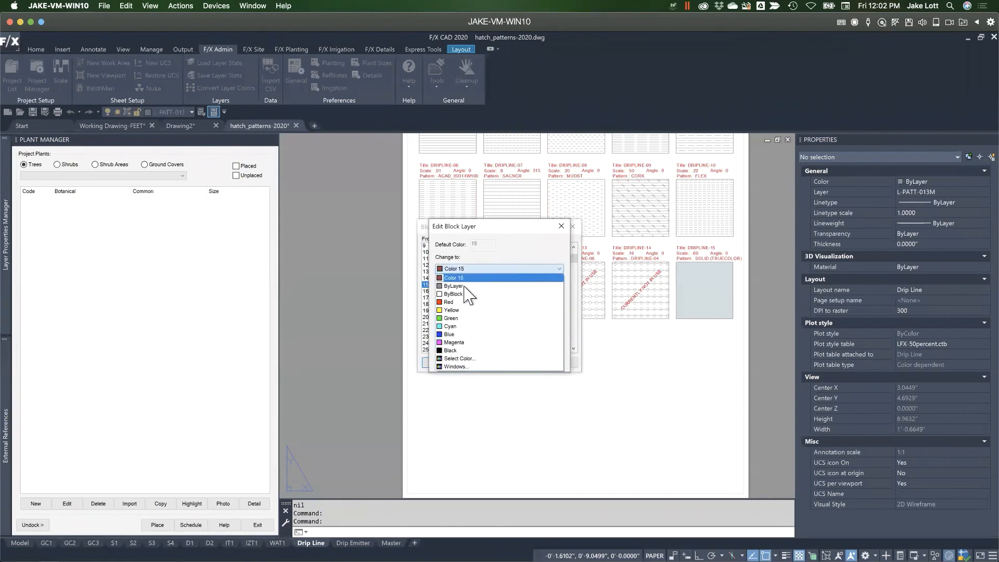
left_click(455, 358)
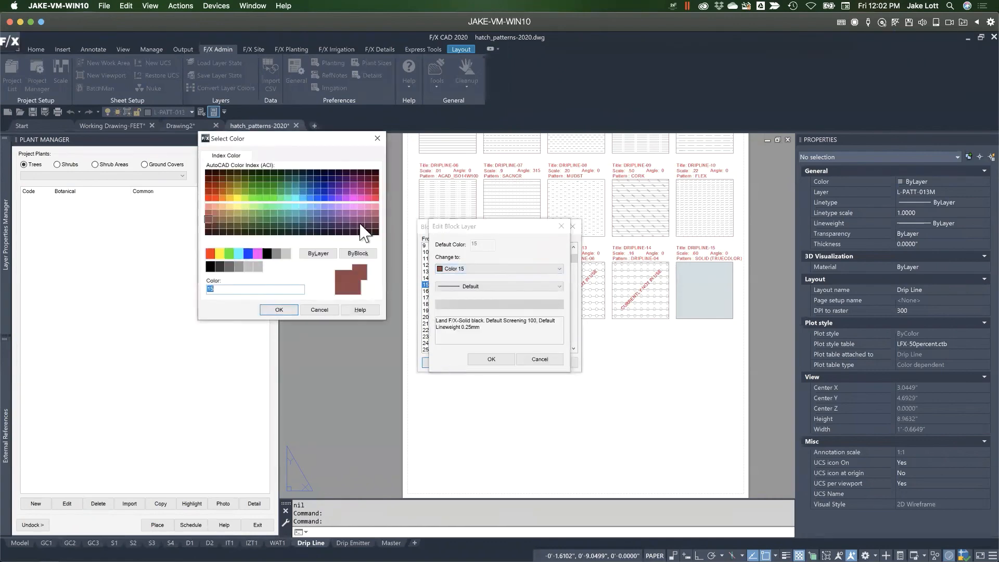
left_click(315, 197)
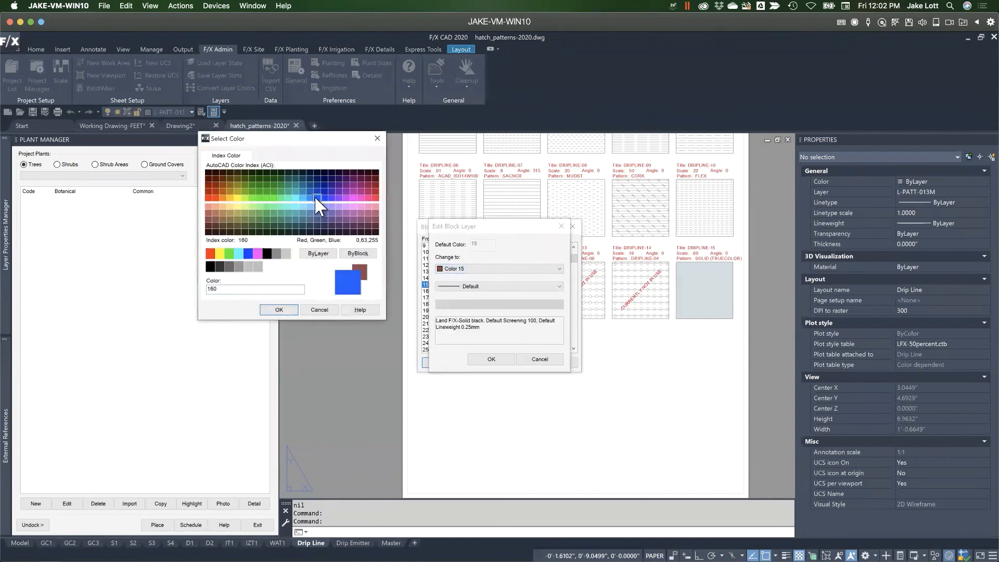
left_click(278, 310)
left_click(493, 360)
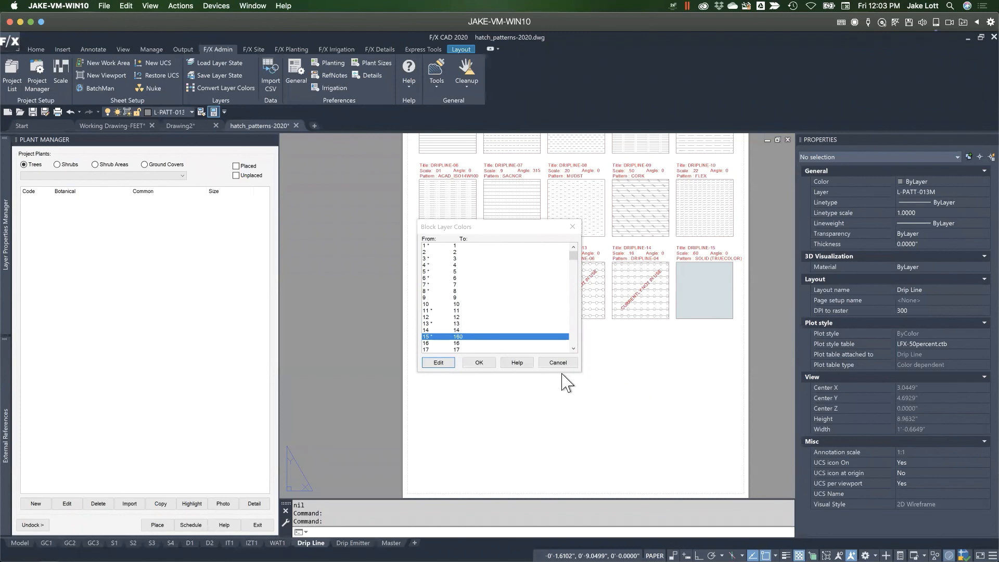
left_click(474, 363)
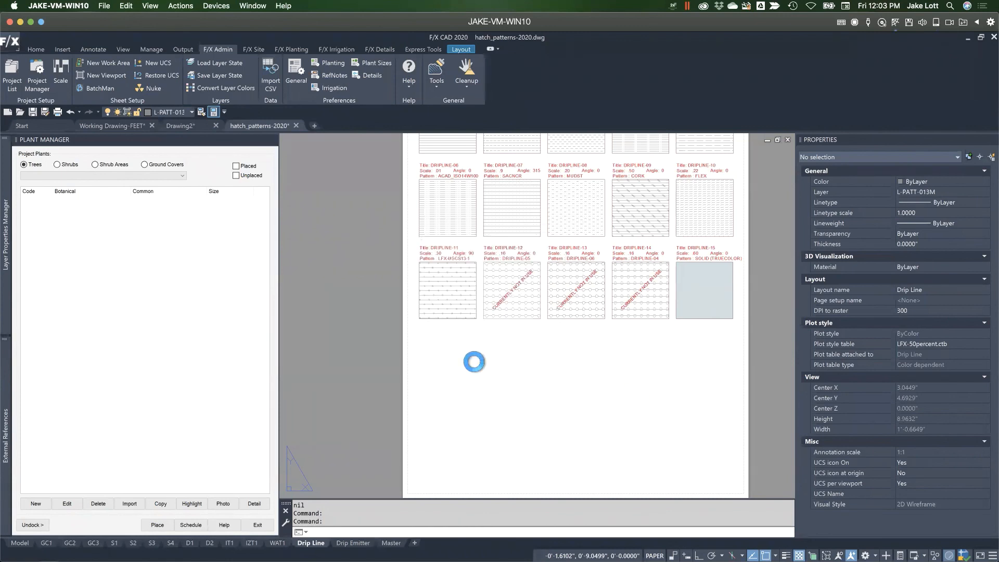